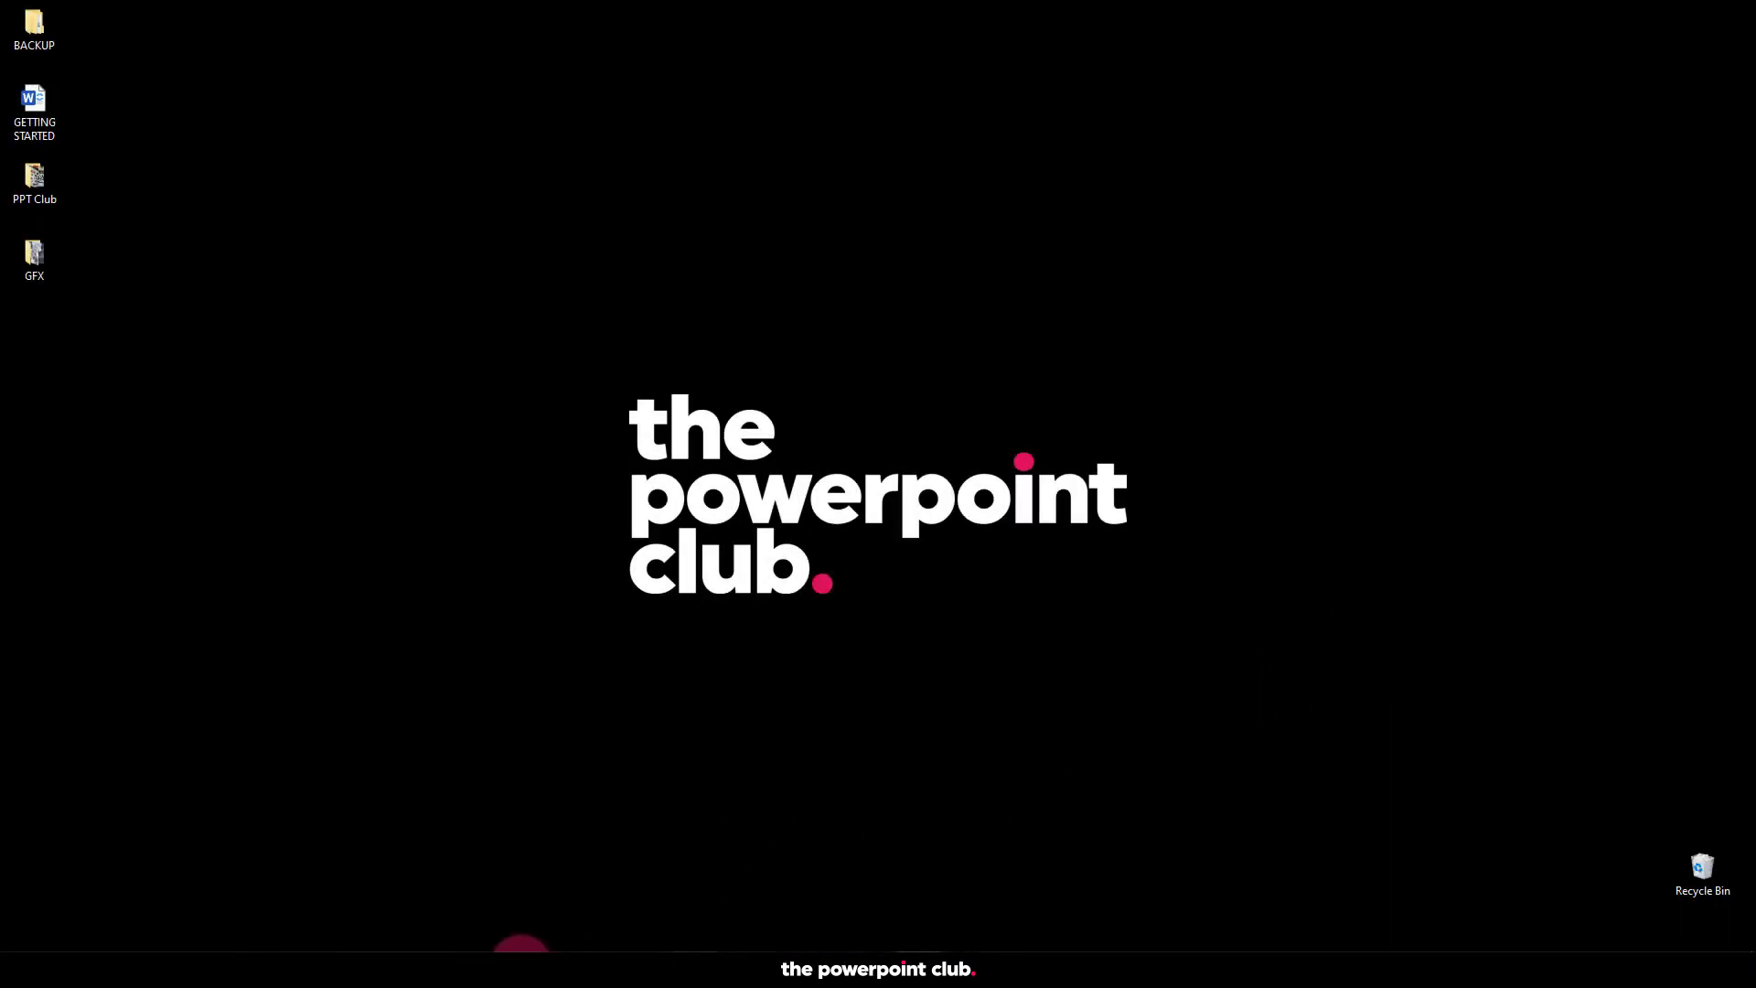
- Launch PowerPoint and browse the full presentation template collection
{"action": "left_click", "coordinate": [510, 942]}
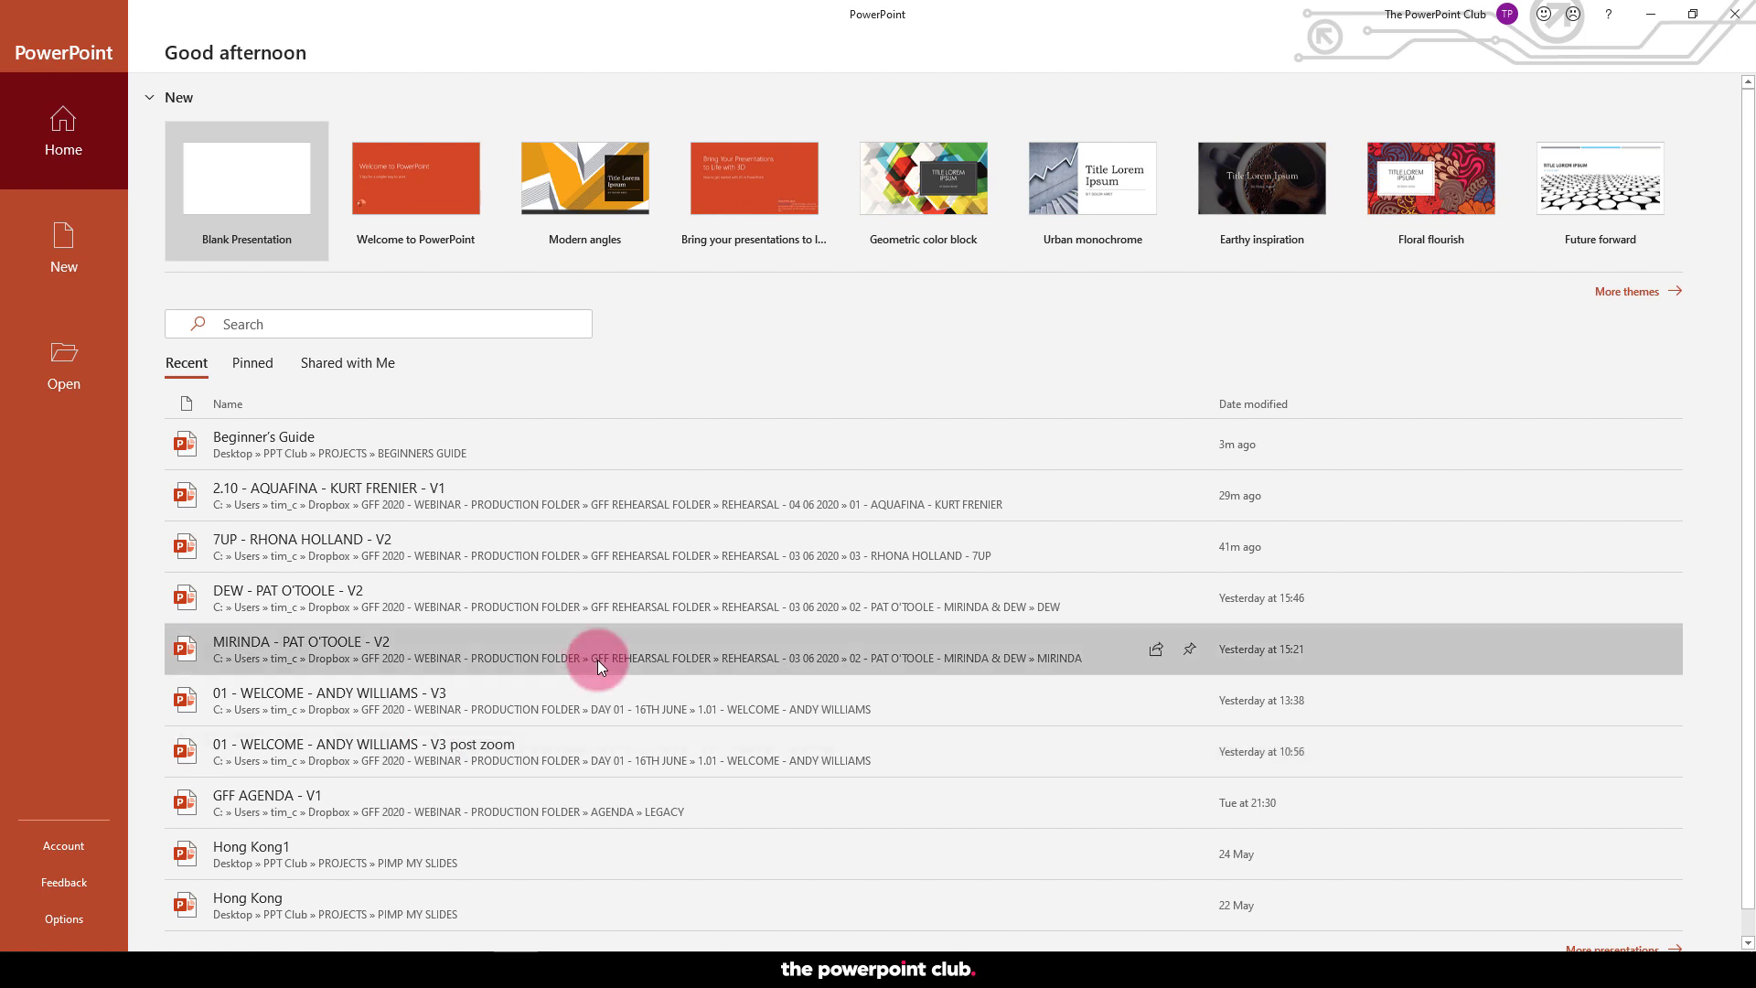
{"action": "left_click", "coordinate": [69, 245]}
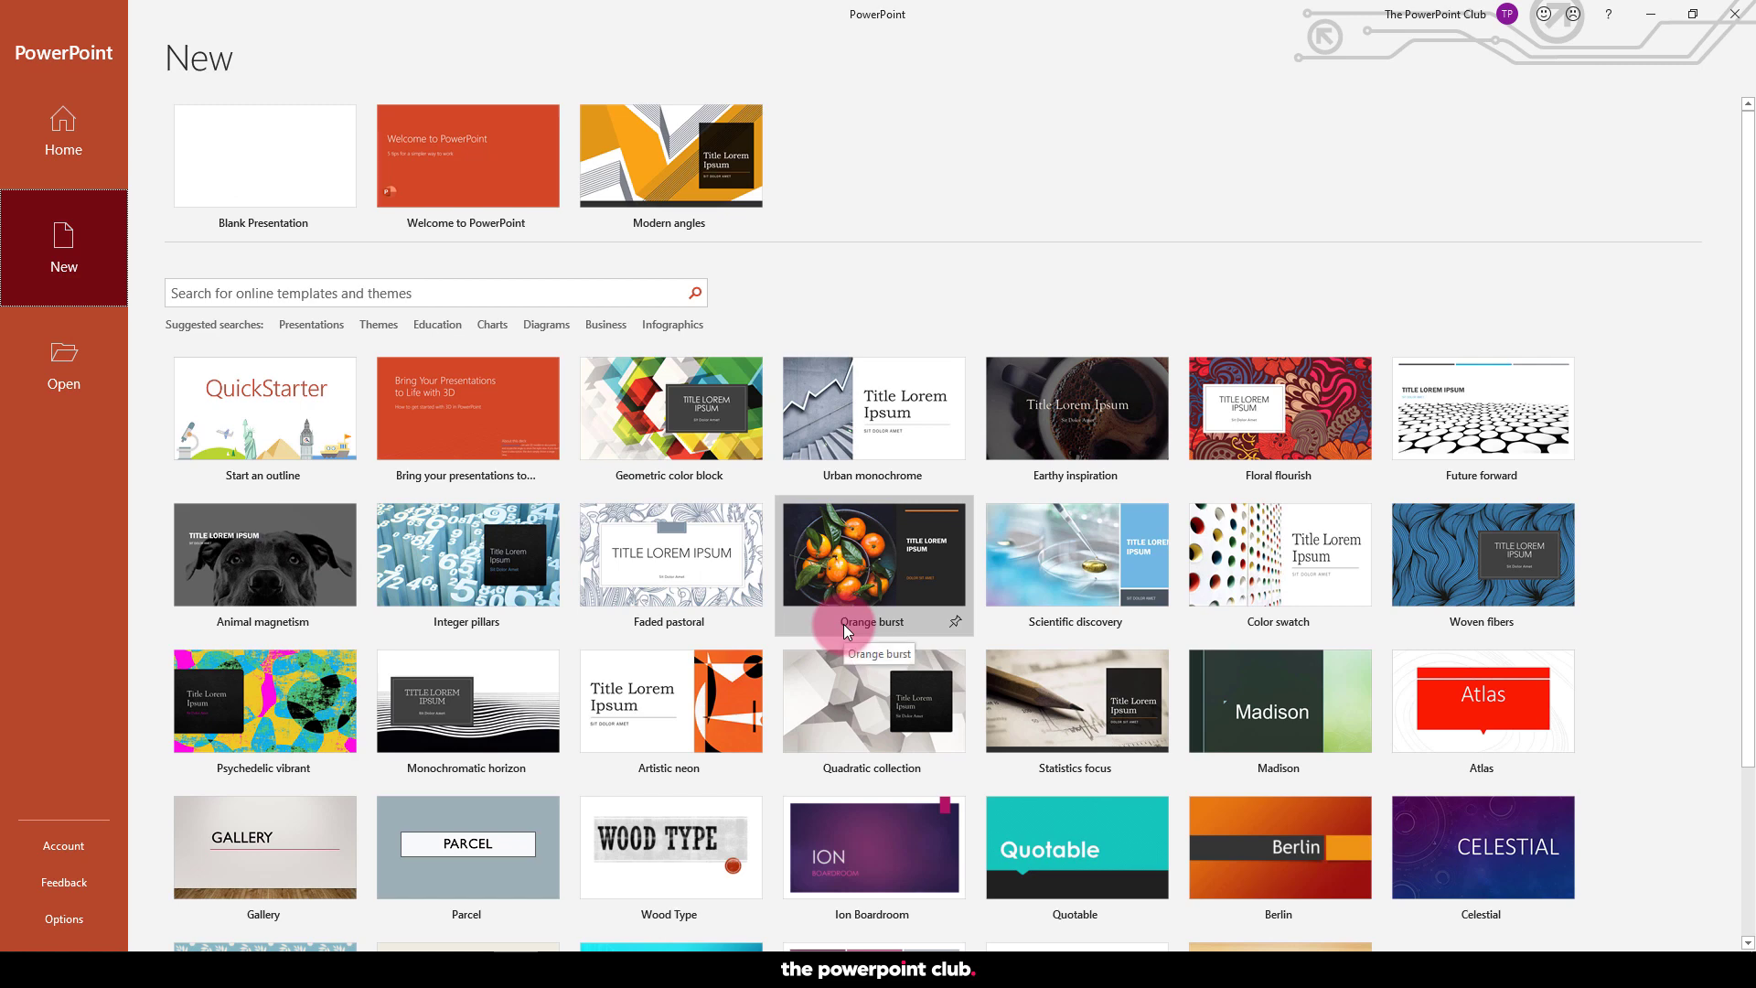
{"action": "scroll", "coordinate": [844, 623], "scroll_direction": "down", "scroll_amount": 2}
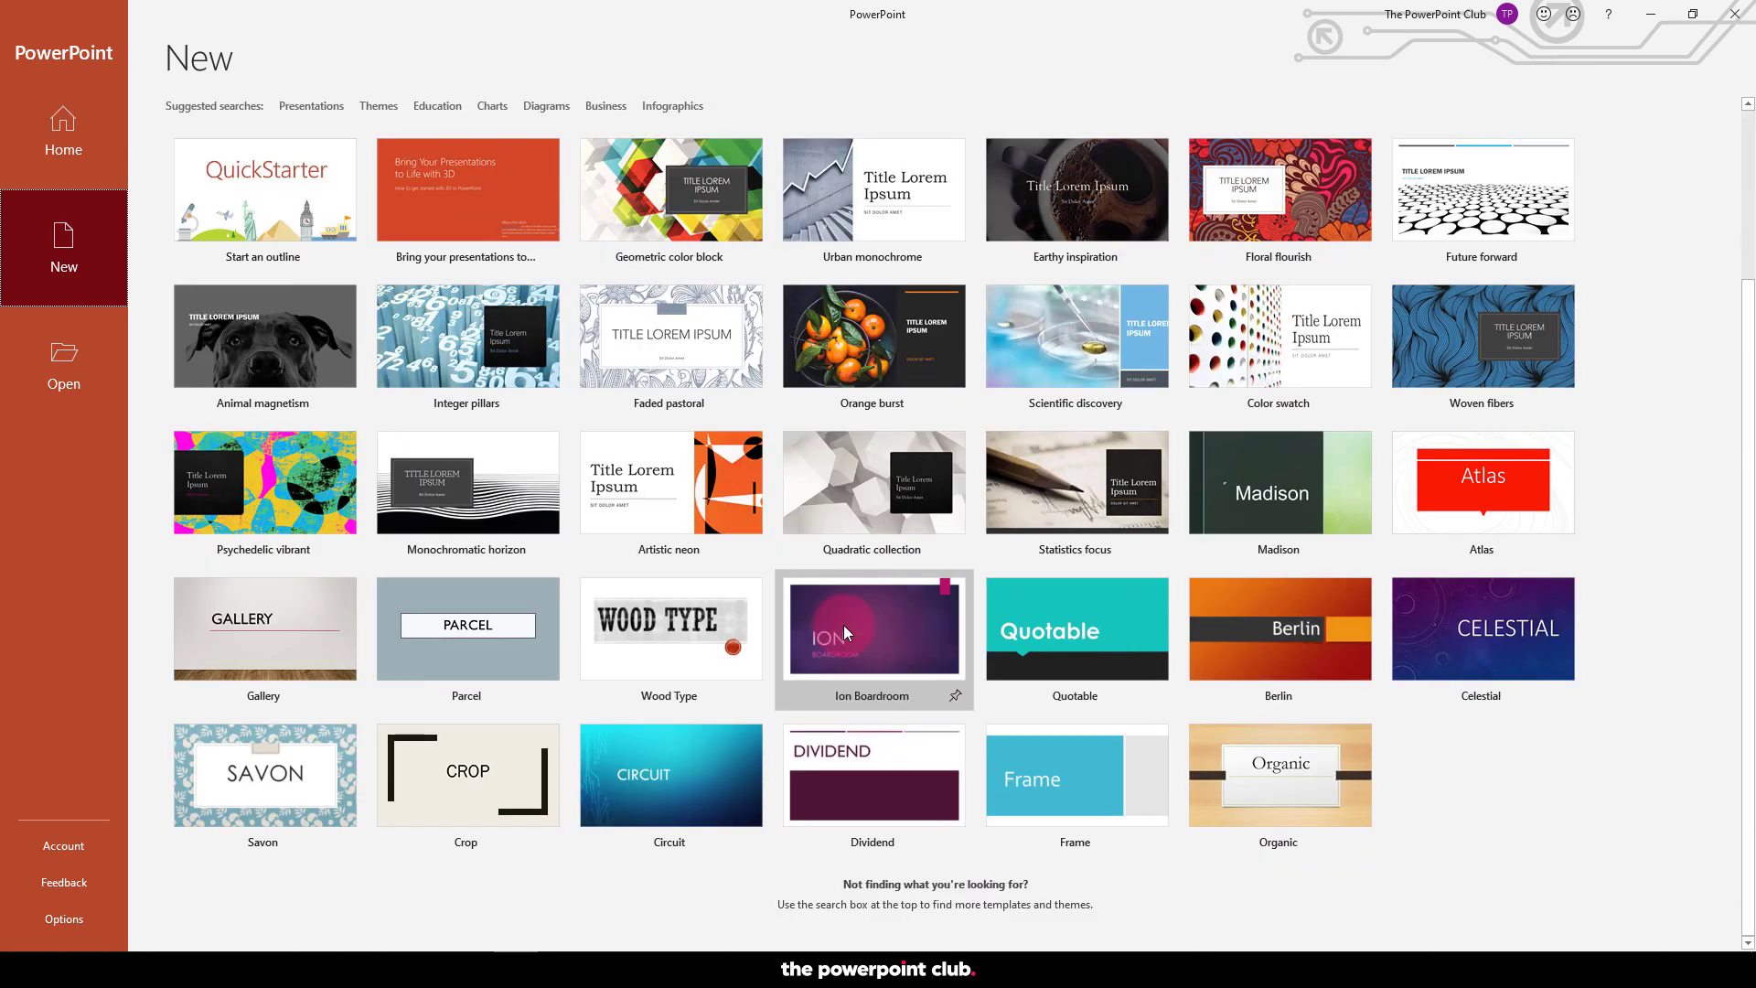
{"action": "scroll", "coordinate": [843, 624], "scroll_direction": "up", "scroll_amount": 2}
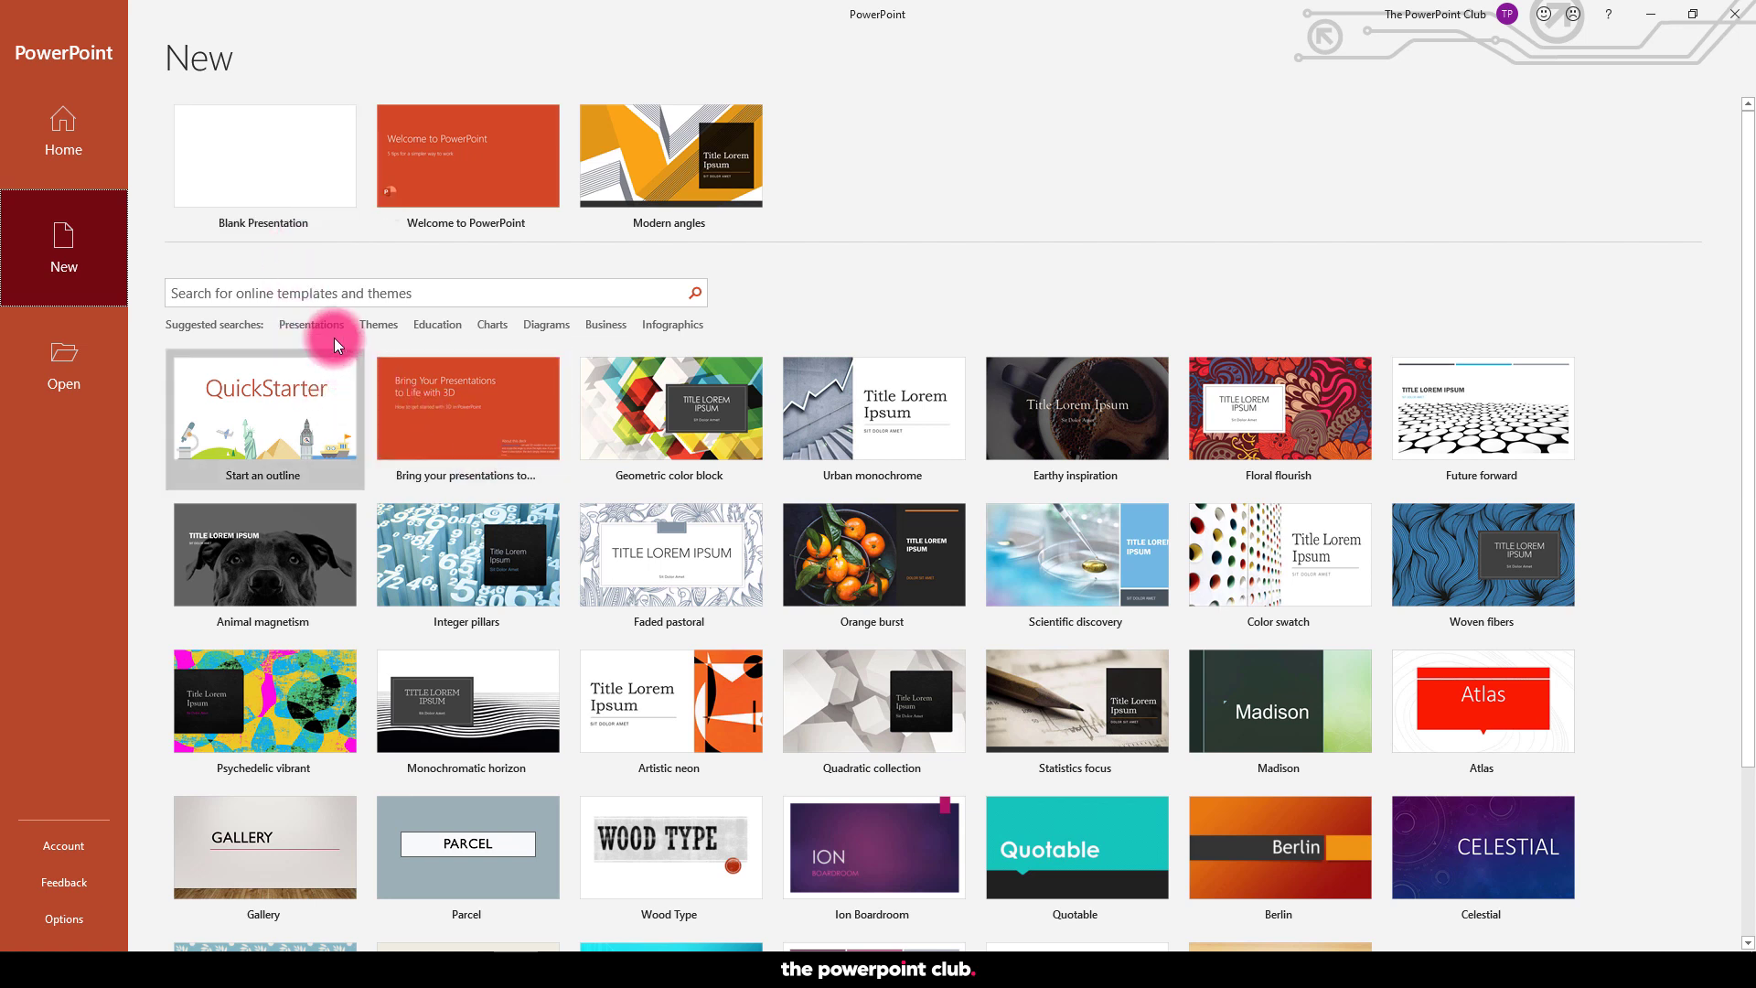
- Search templates for Themes, preview Ion Boardroom, then search for Infographics
{"action": "left_click", "coordinate": [370, 325]}
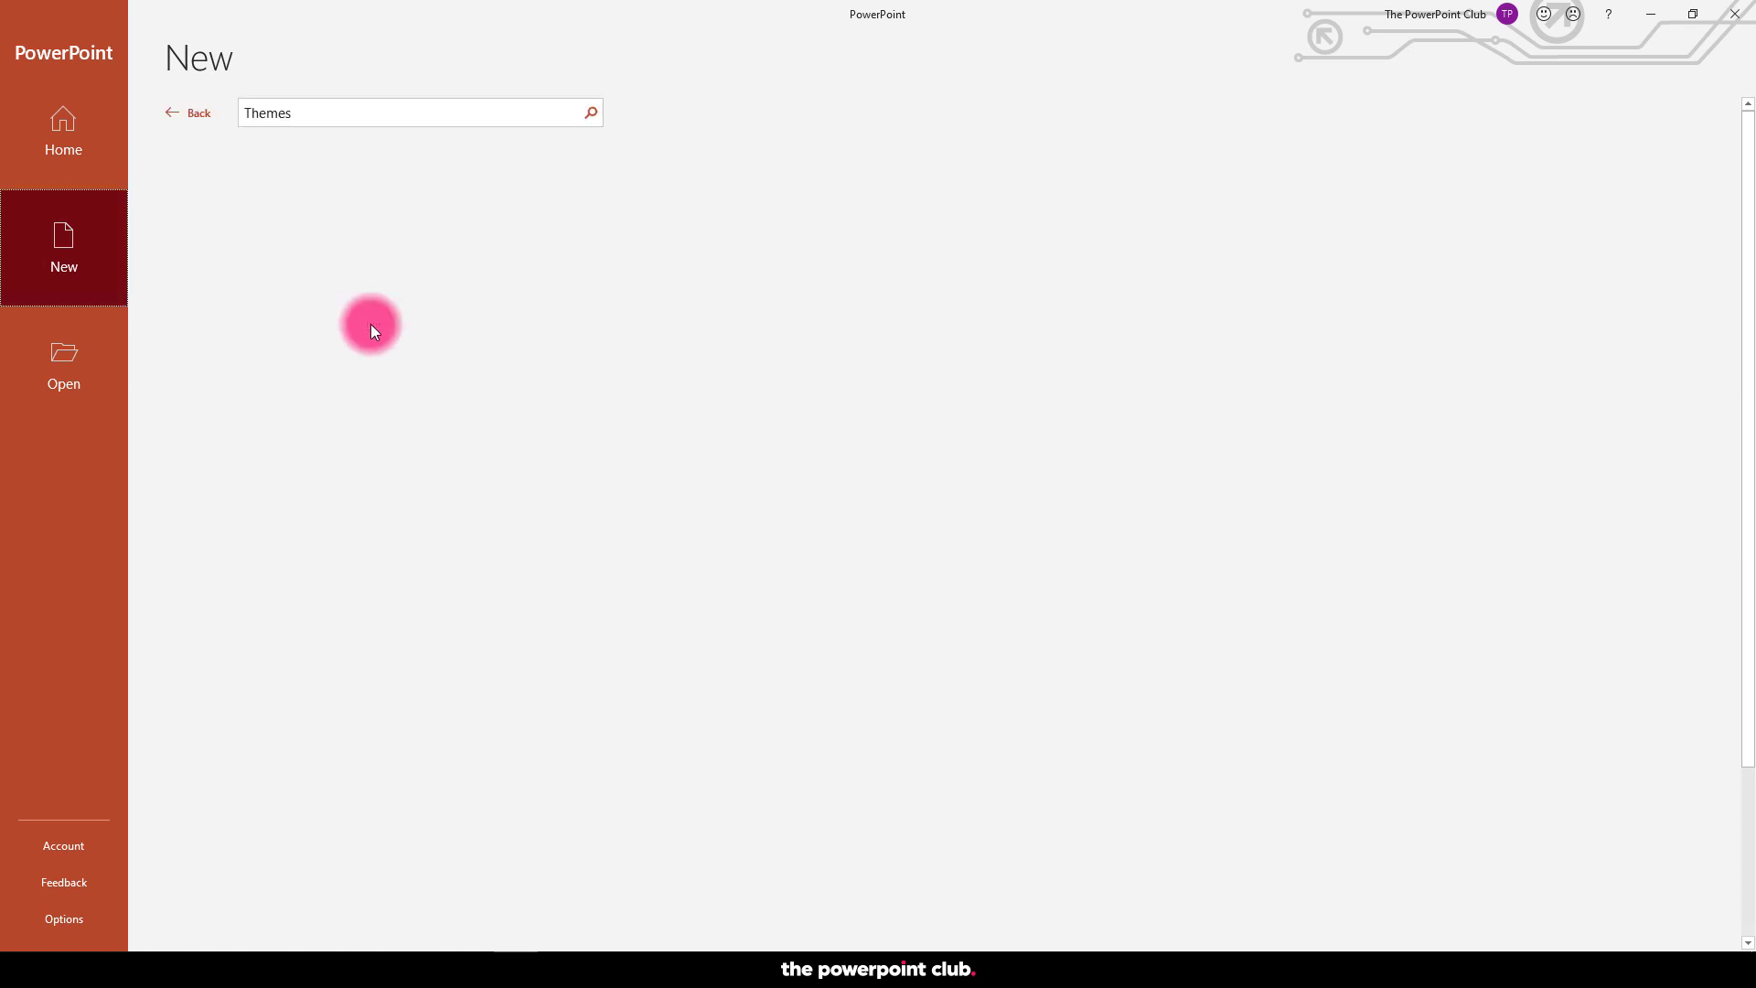
{"action": "scroll", "coordinate": [532, 436], "scroll_direction": "down", "scroll_amount": 5}
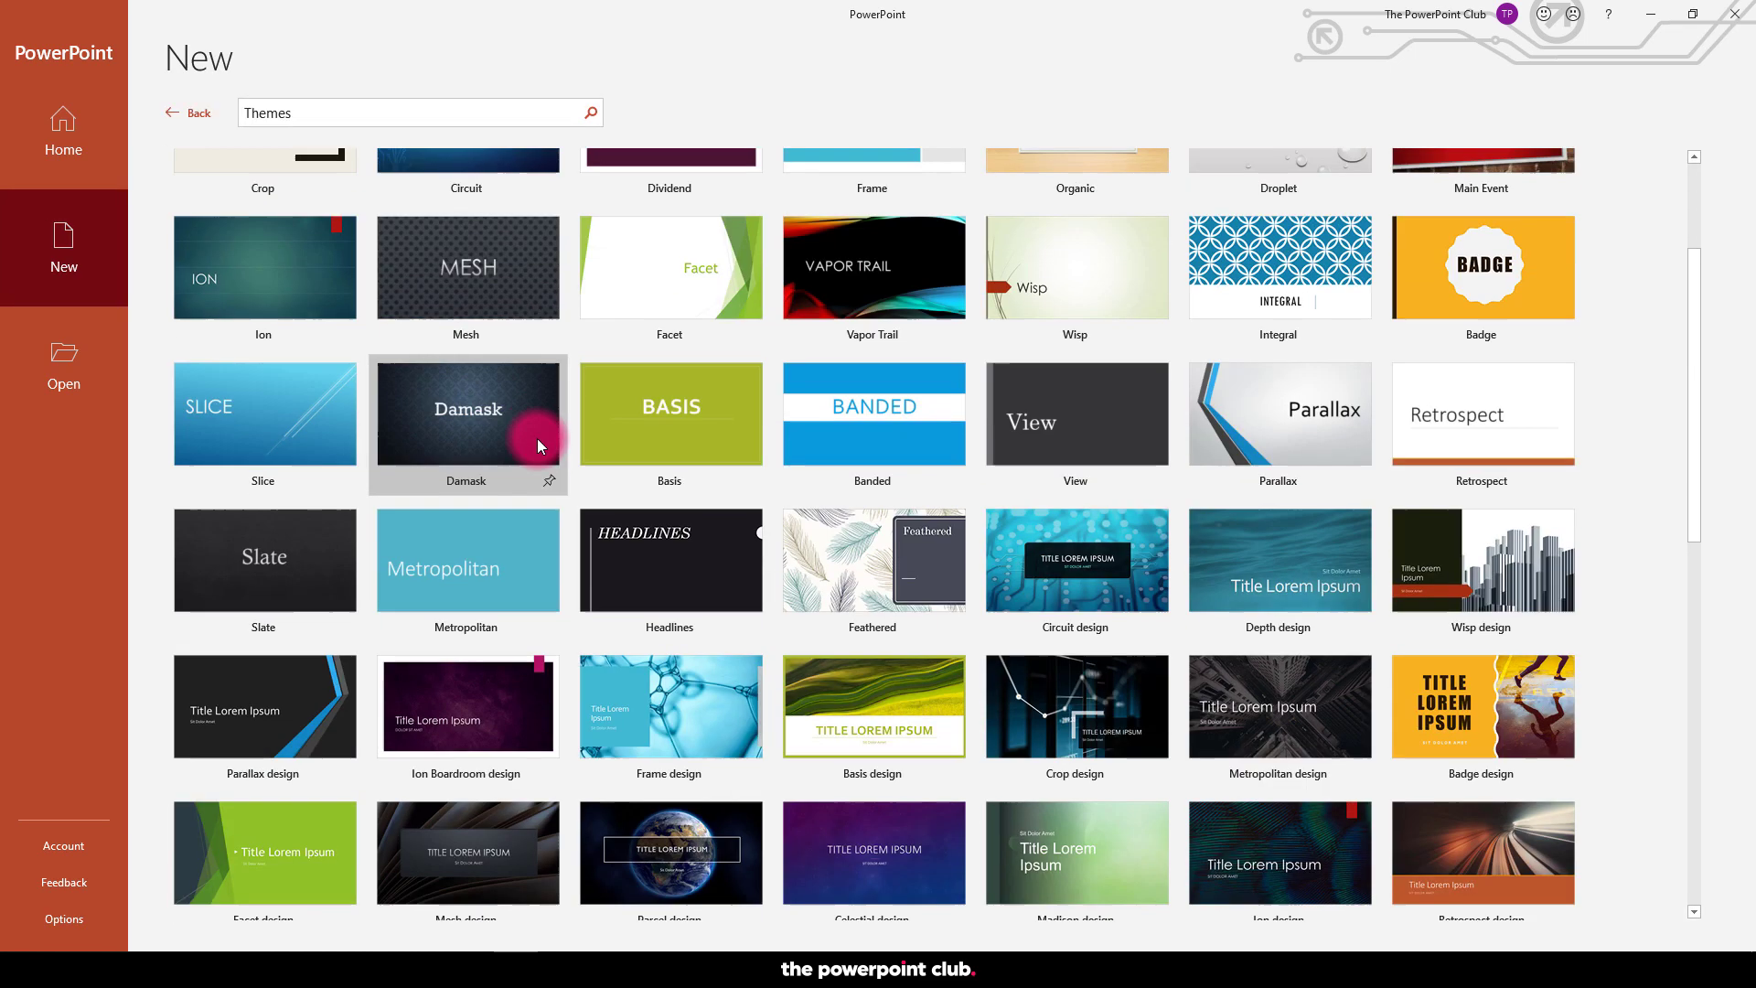
{"action": "scroll", "coordinate": [790, 612], "scroll_direction": "down", "scroll_amount": 1}
{"action": "scroll", "coordinate": [792, 613], "scroll_direction": "up", "scroll_amount": 5}
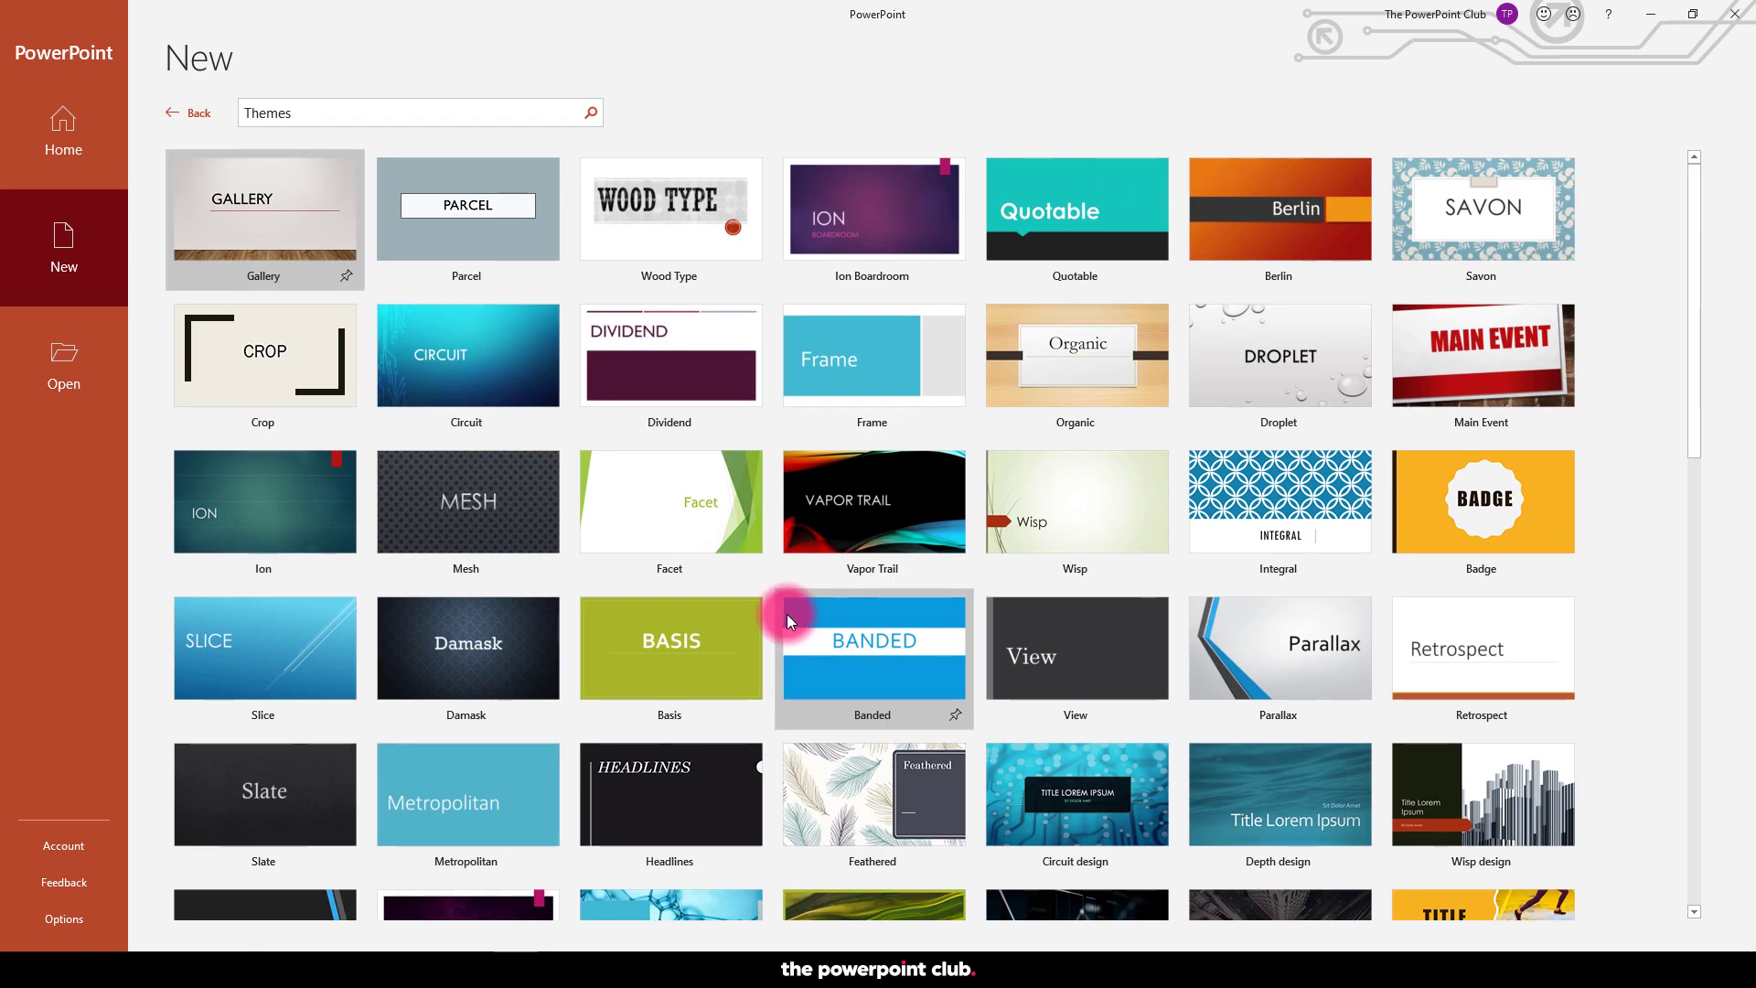
{"action": "left_click", "coordinate": [865, 216]}
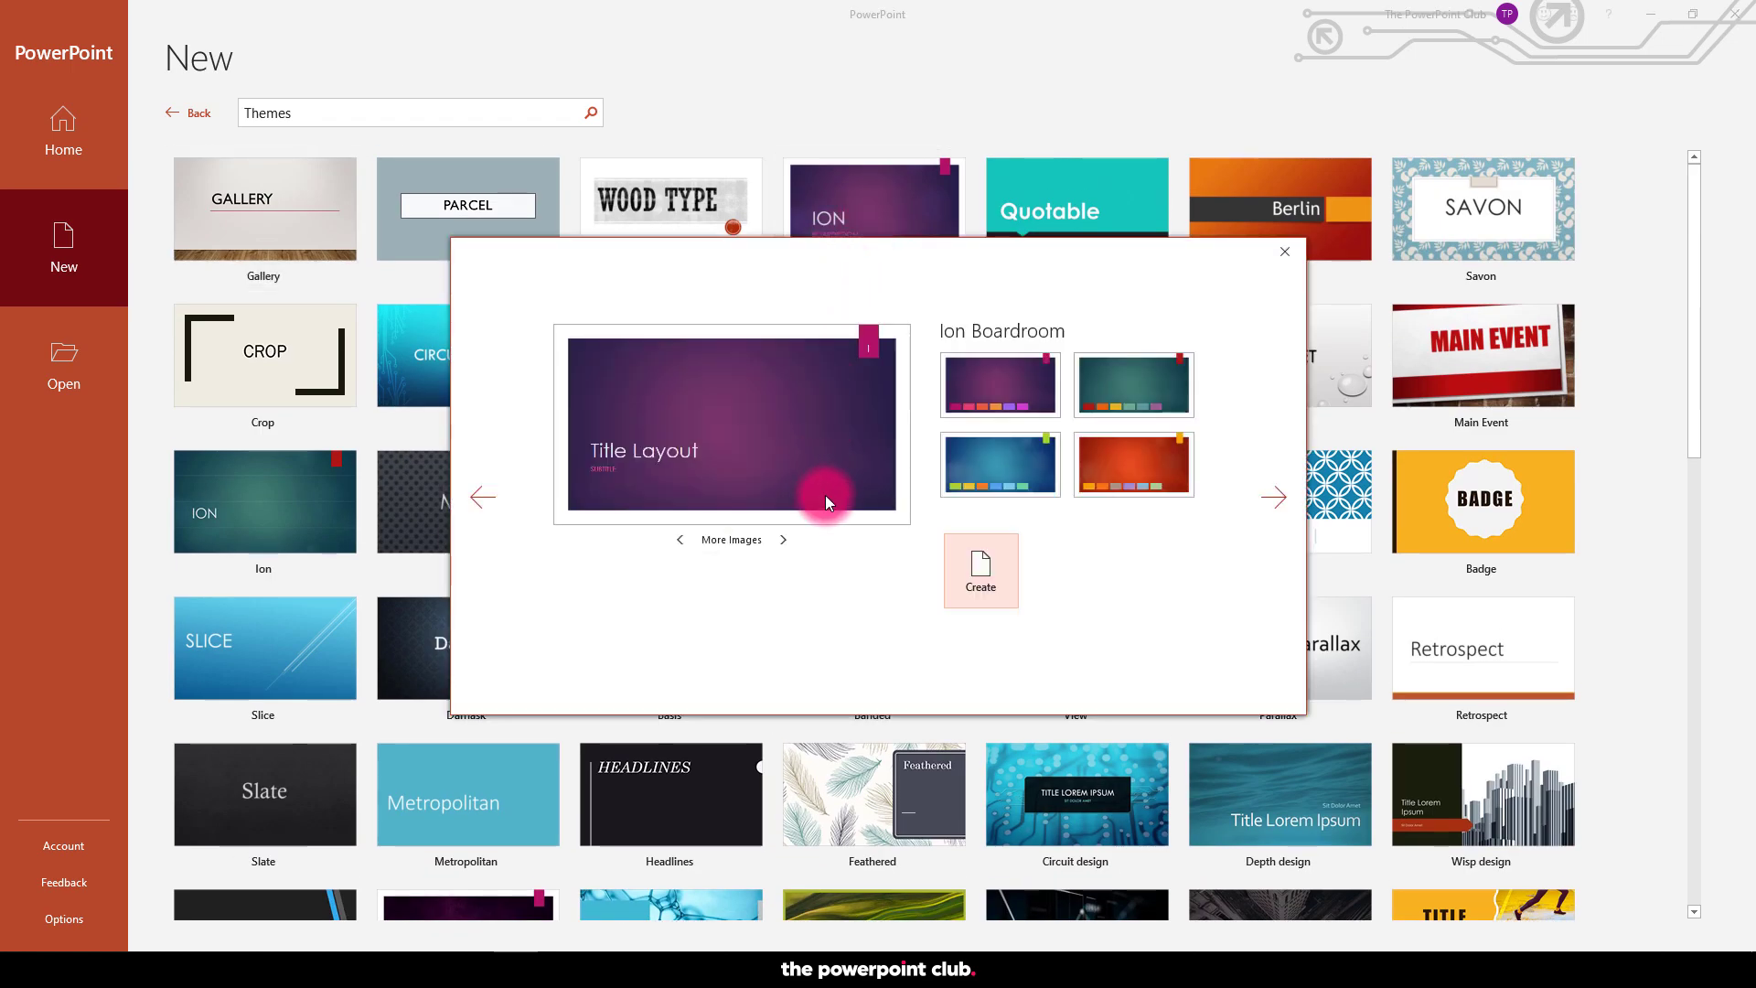
{"action": "left_click", "coordinate": [1288, 254]}
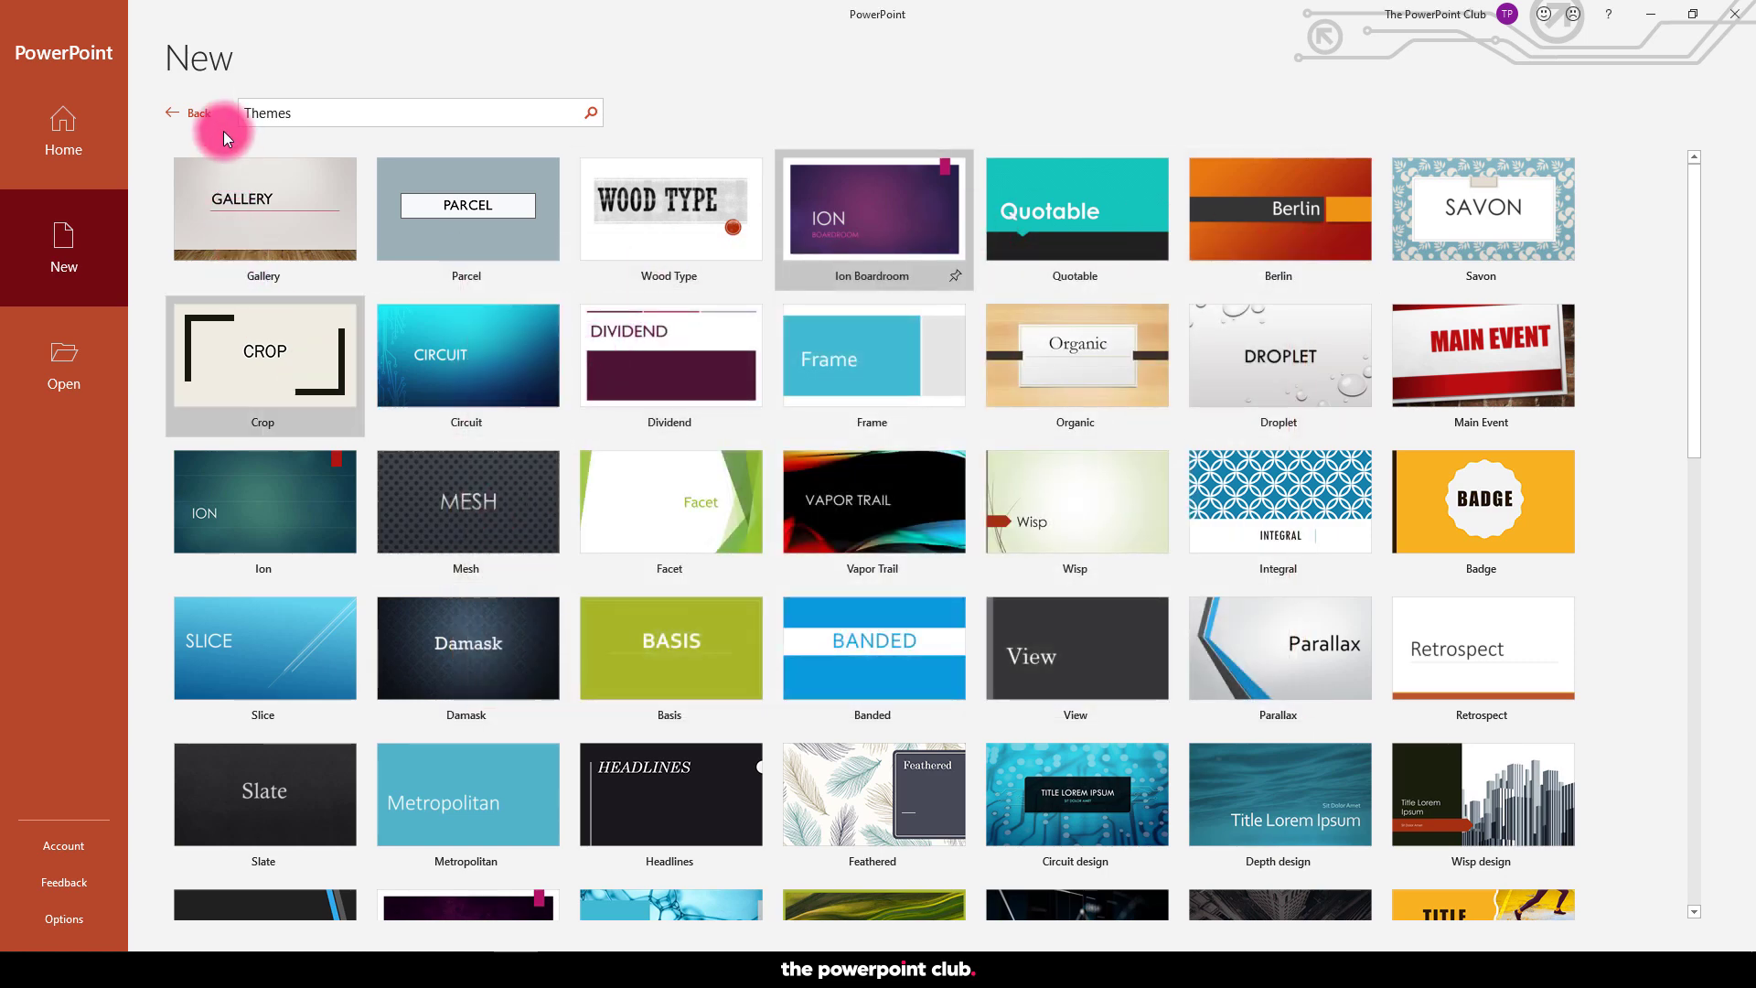
{"action": "left_click", "coordinate": [203, 116]}
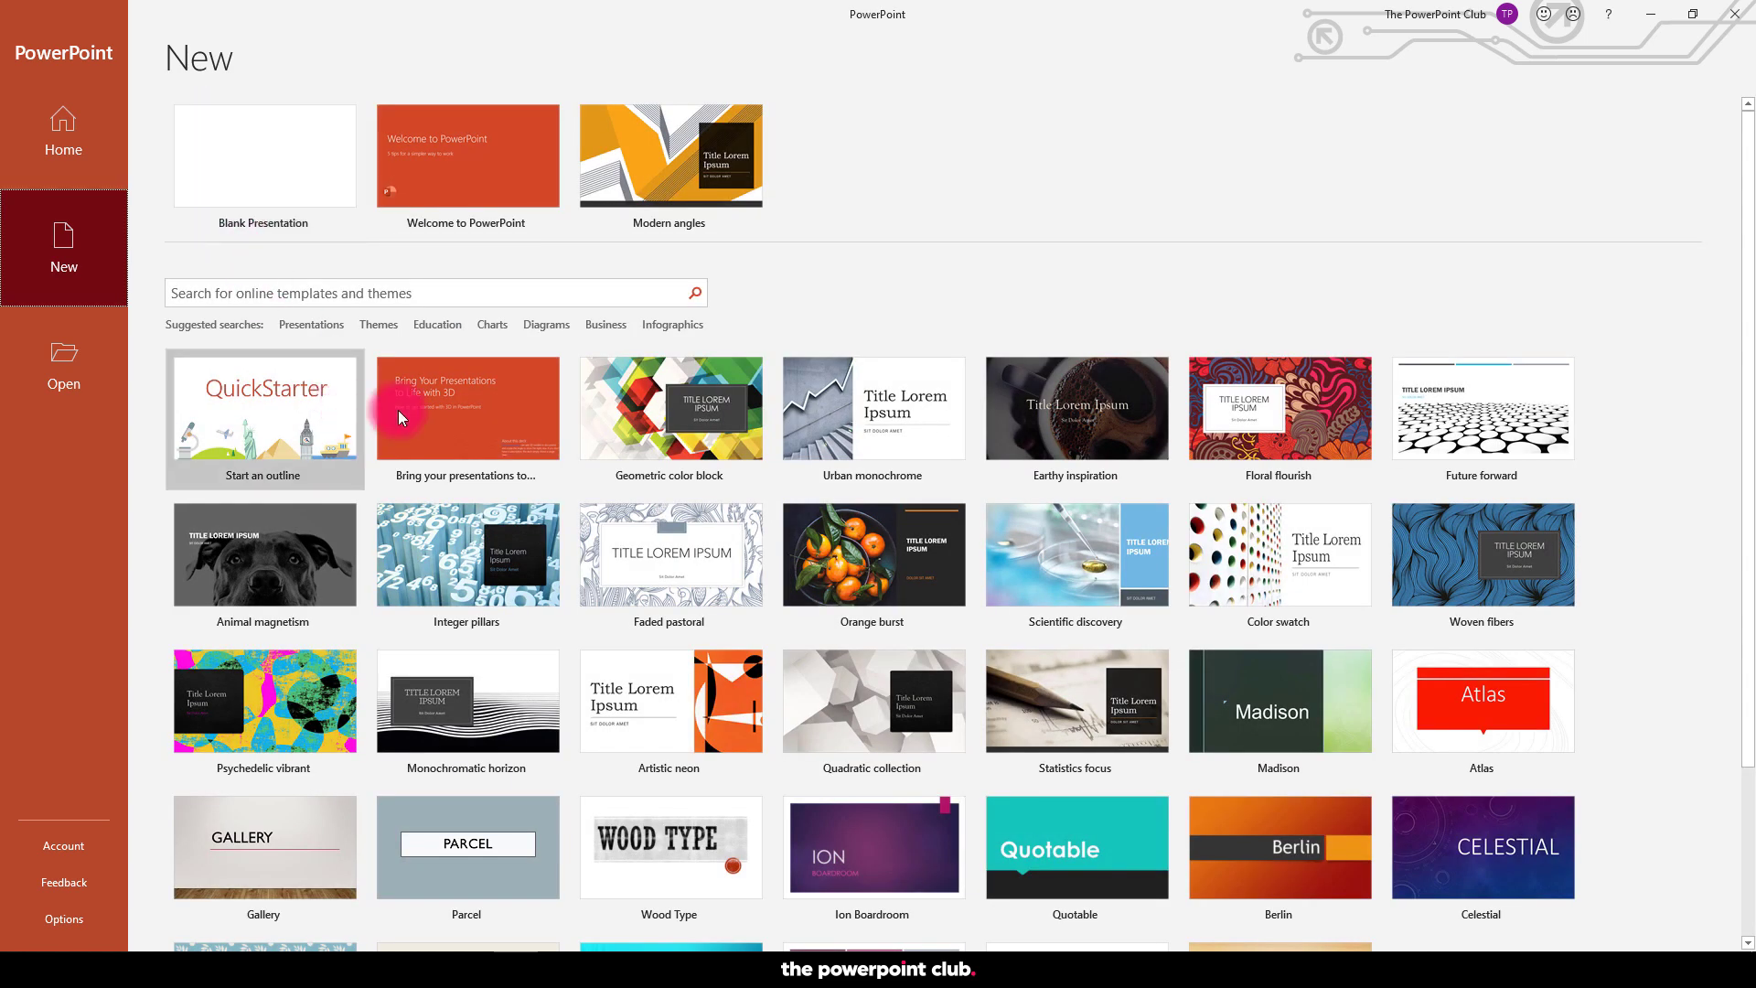
{"action": "left_click", "coordinate": [682, 326]}
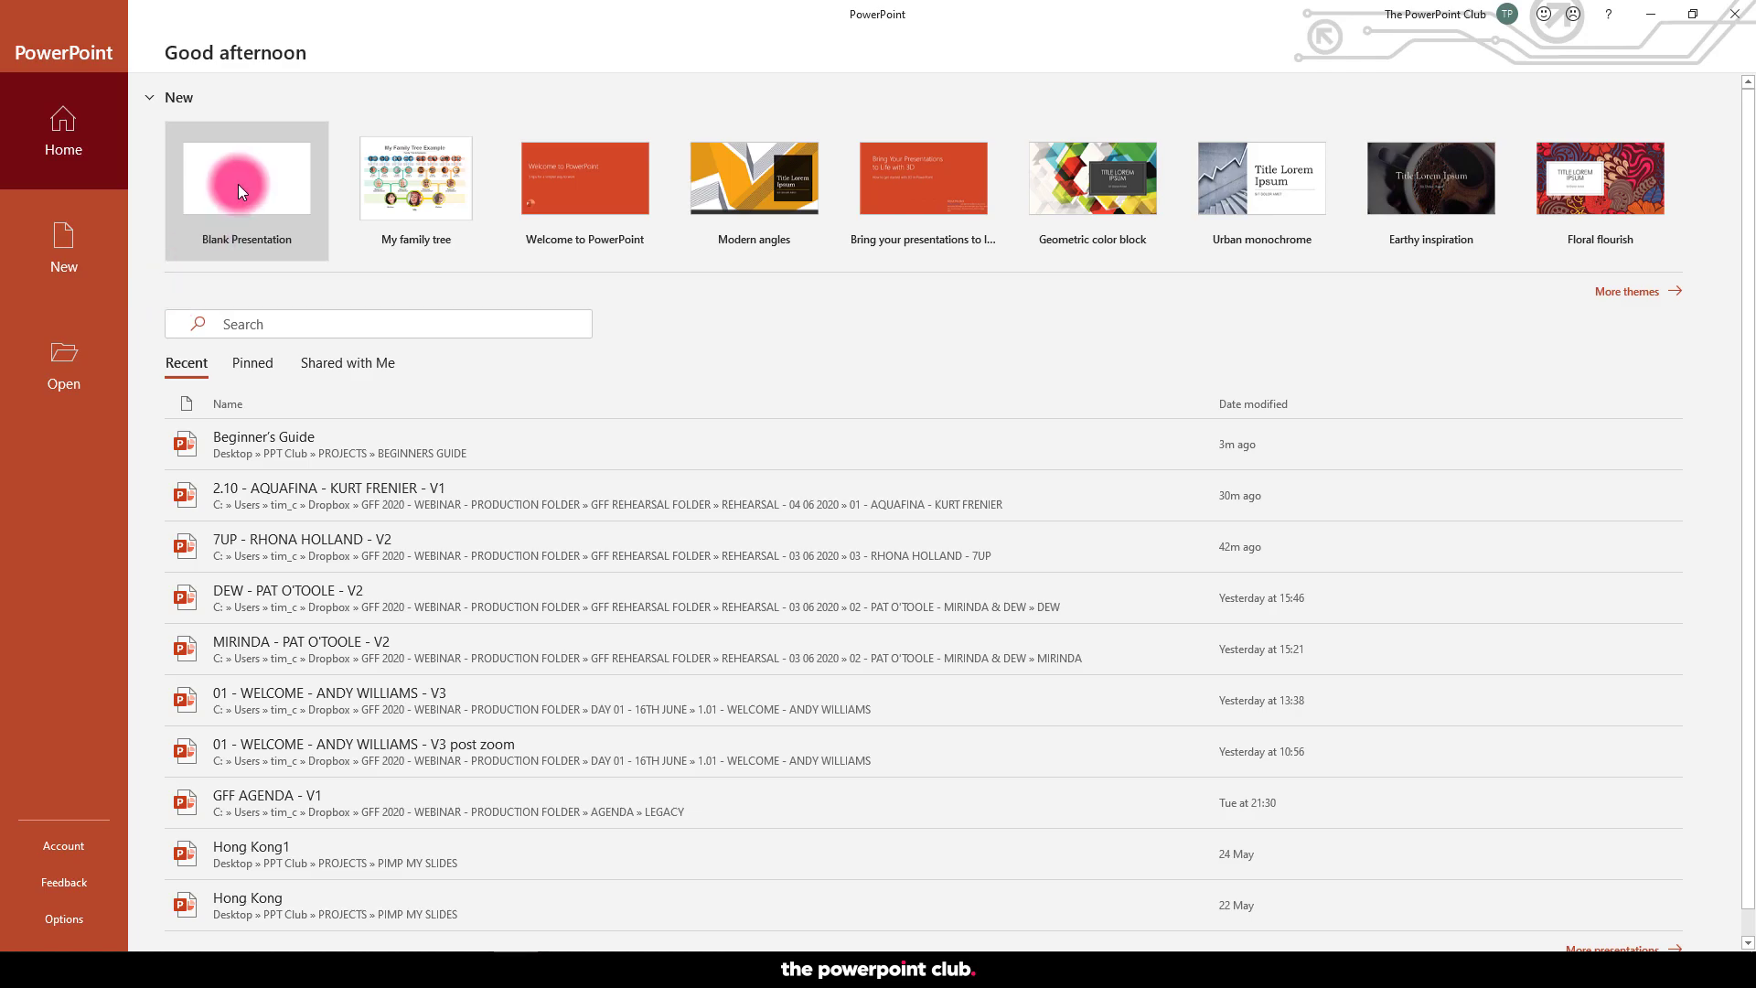
- Start a blank presentation and tour every ribbon tab from Home to Acrobat and back
{"action": "left_click", "coordinate": [238, 184]}
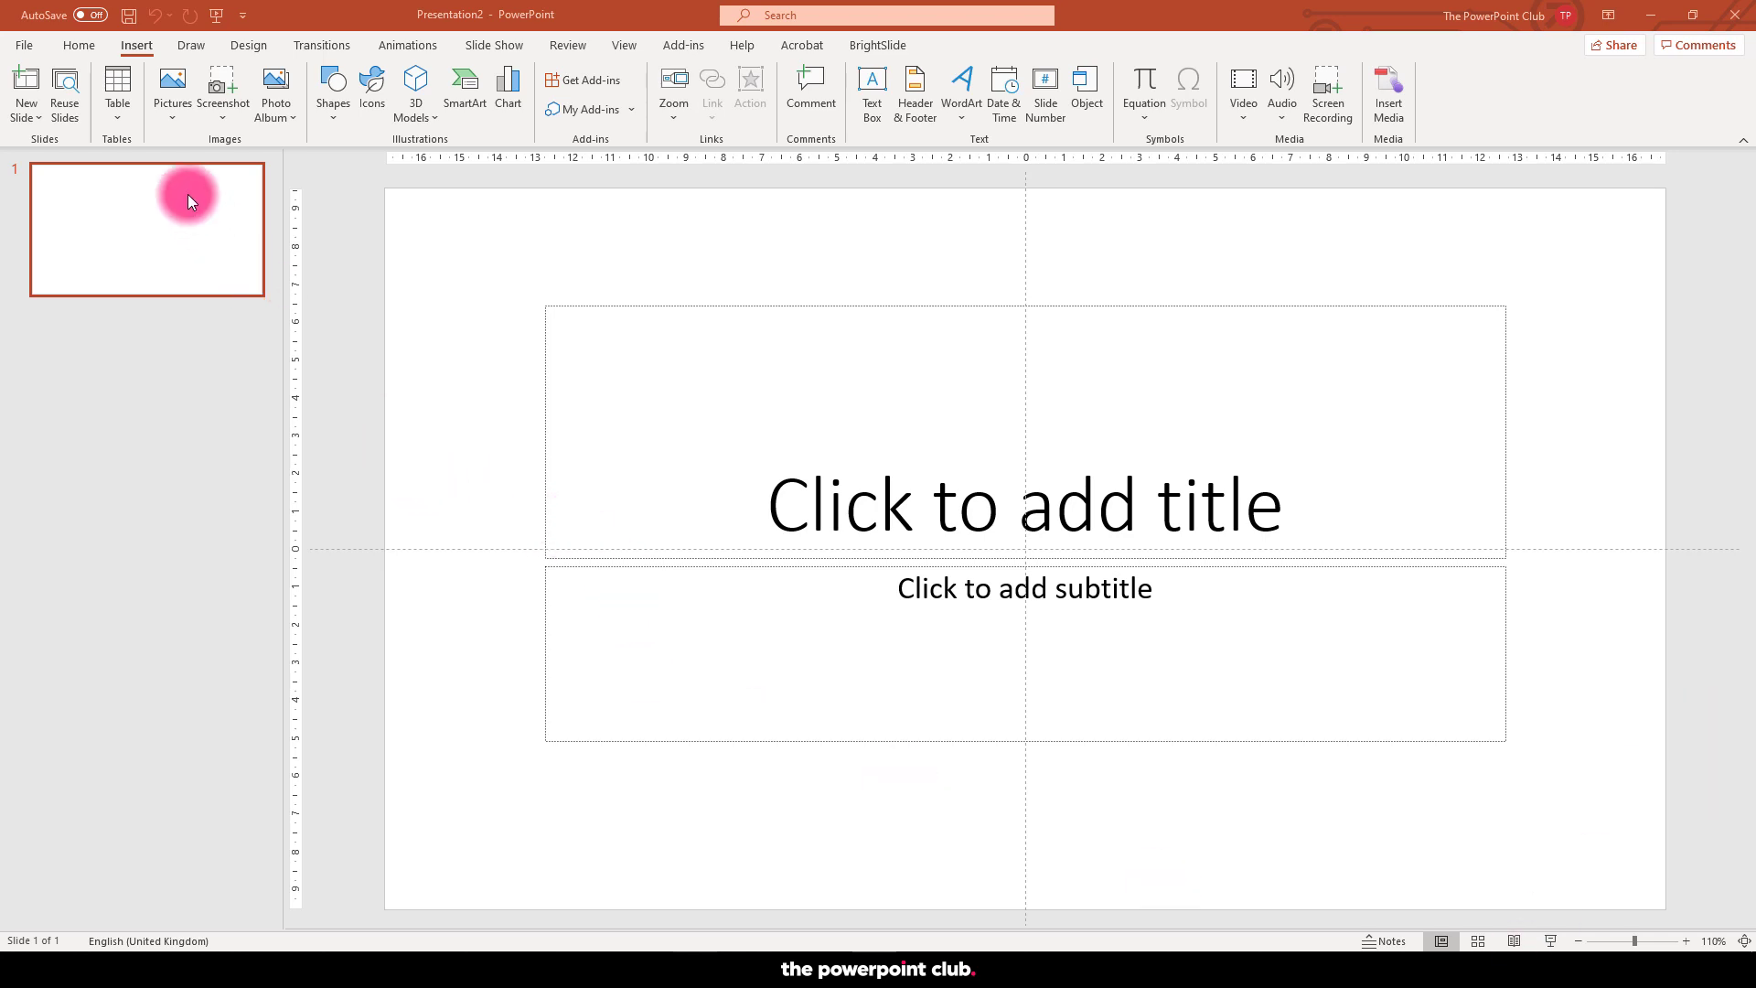
{"action": "left_click", "coordinate": [85, 44]}
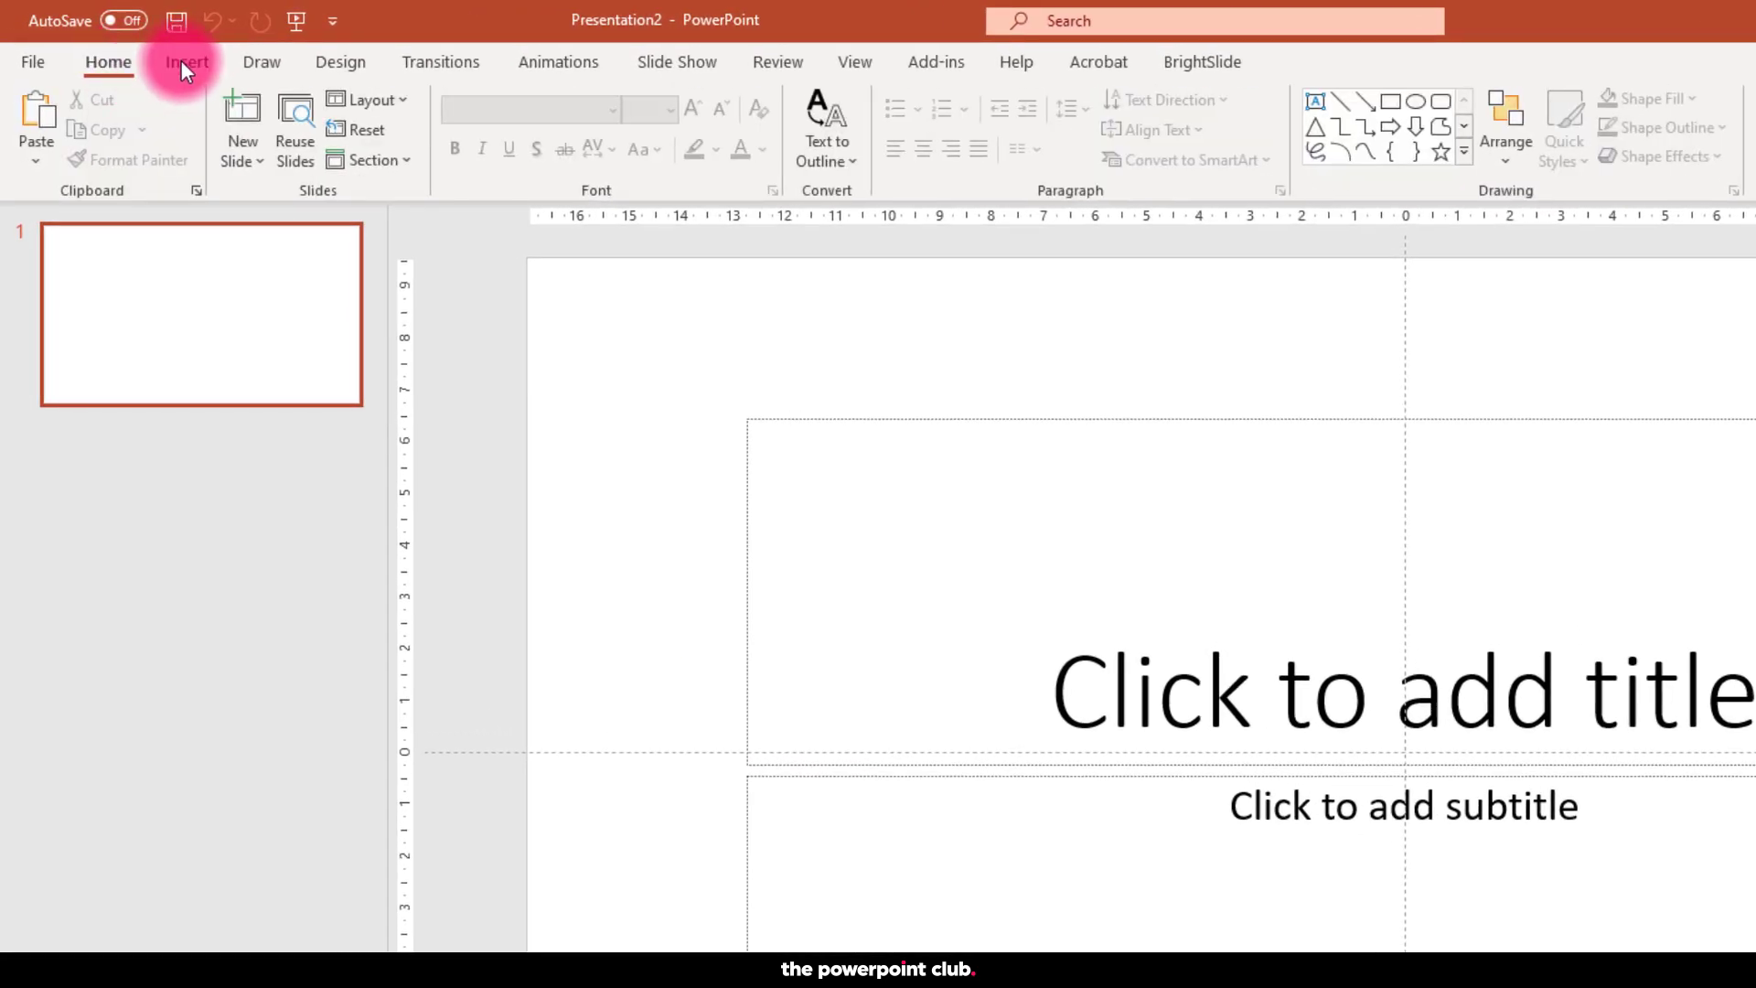
{"action": "left_click", "coordinate": [183, 61]}
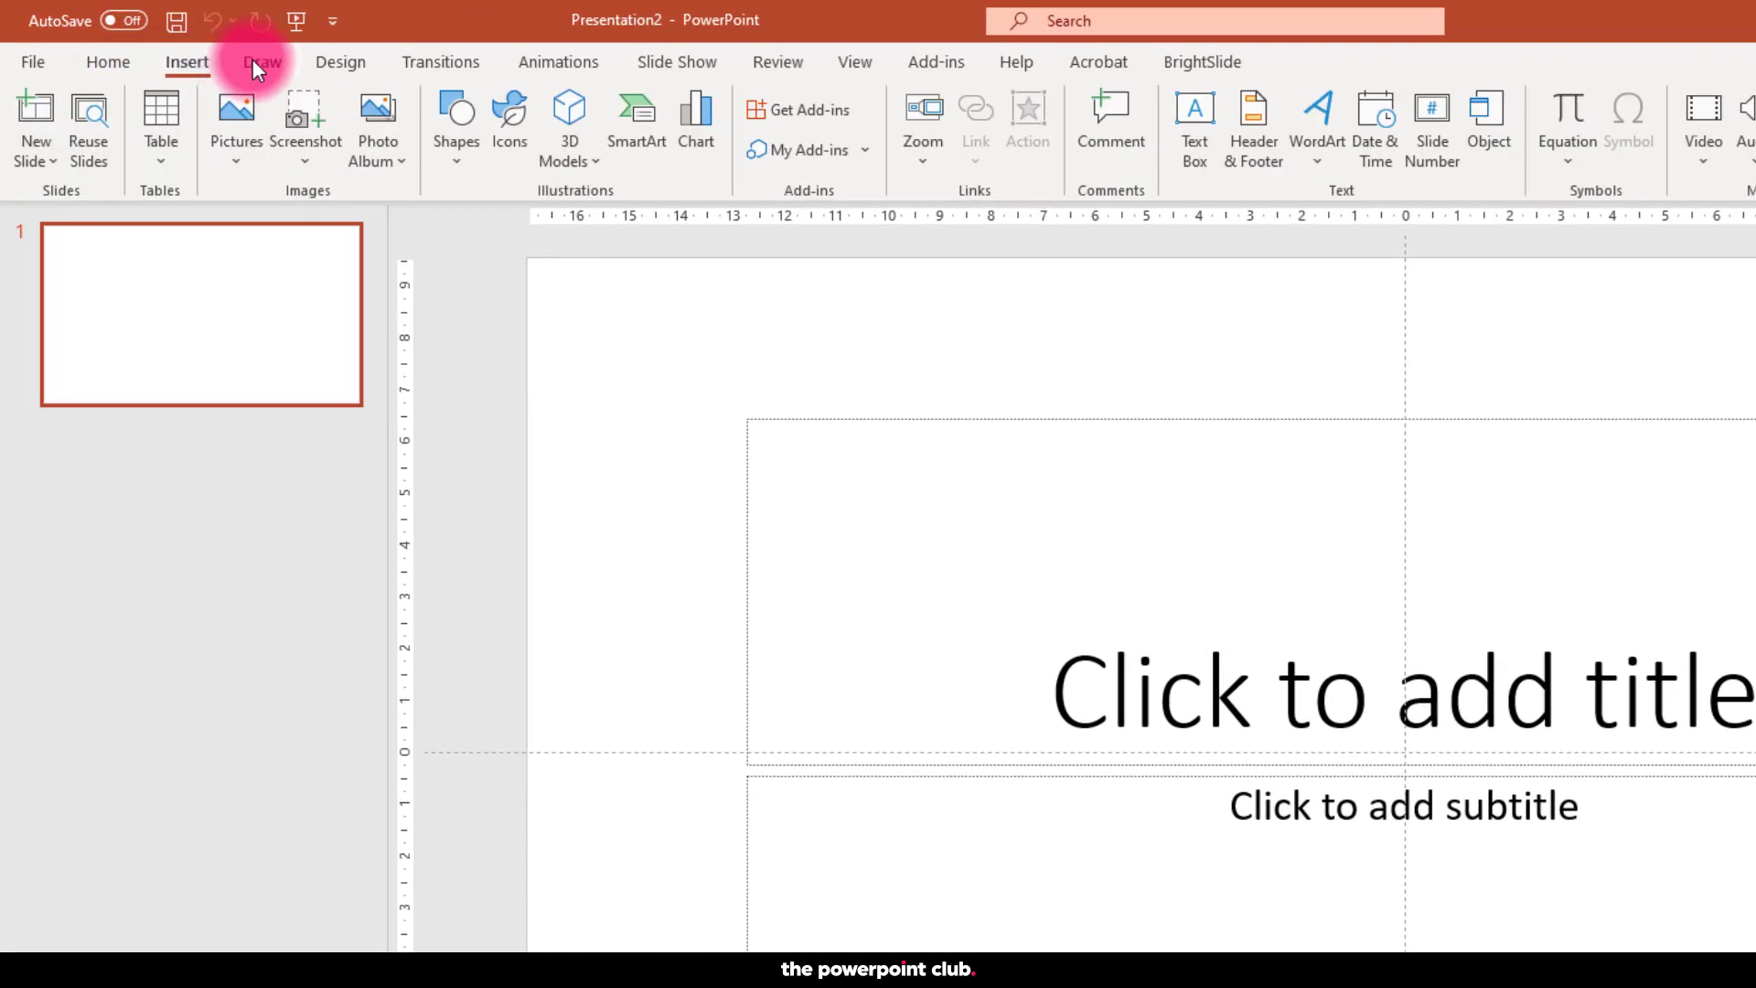
{"action": "left_click", "coordinate": [262, 60]}
{"action": "left_click", "coordinate": [341, 61]}
{"action": "left_click", "coordinate": [426, 64]}
{"action": "left_click", "coordinate": [567, 64]}
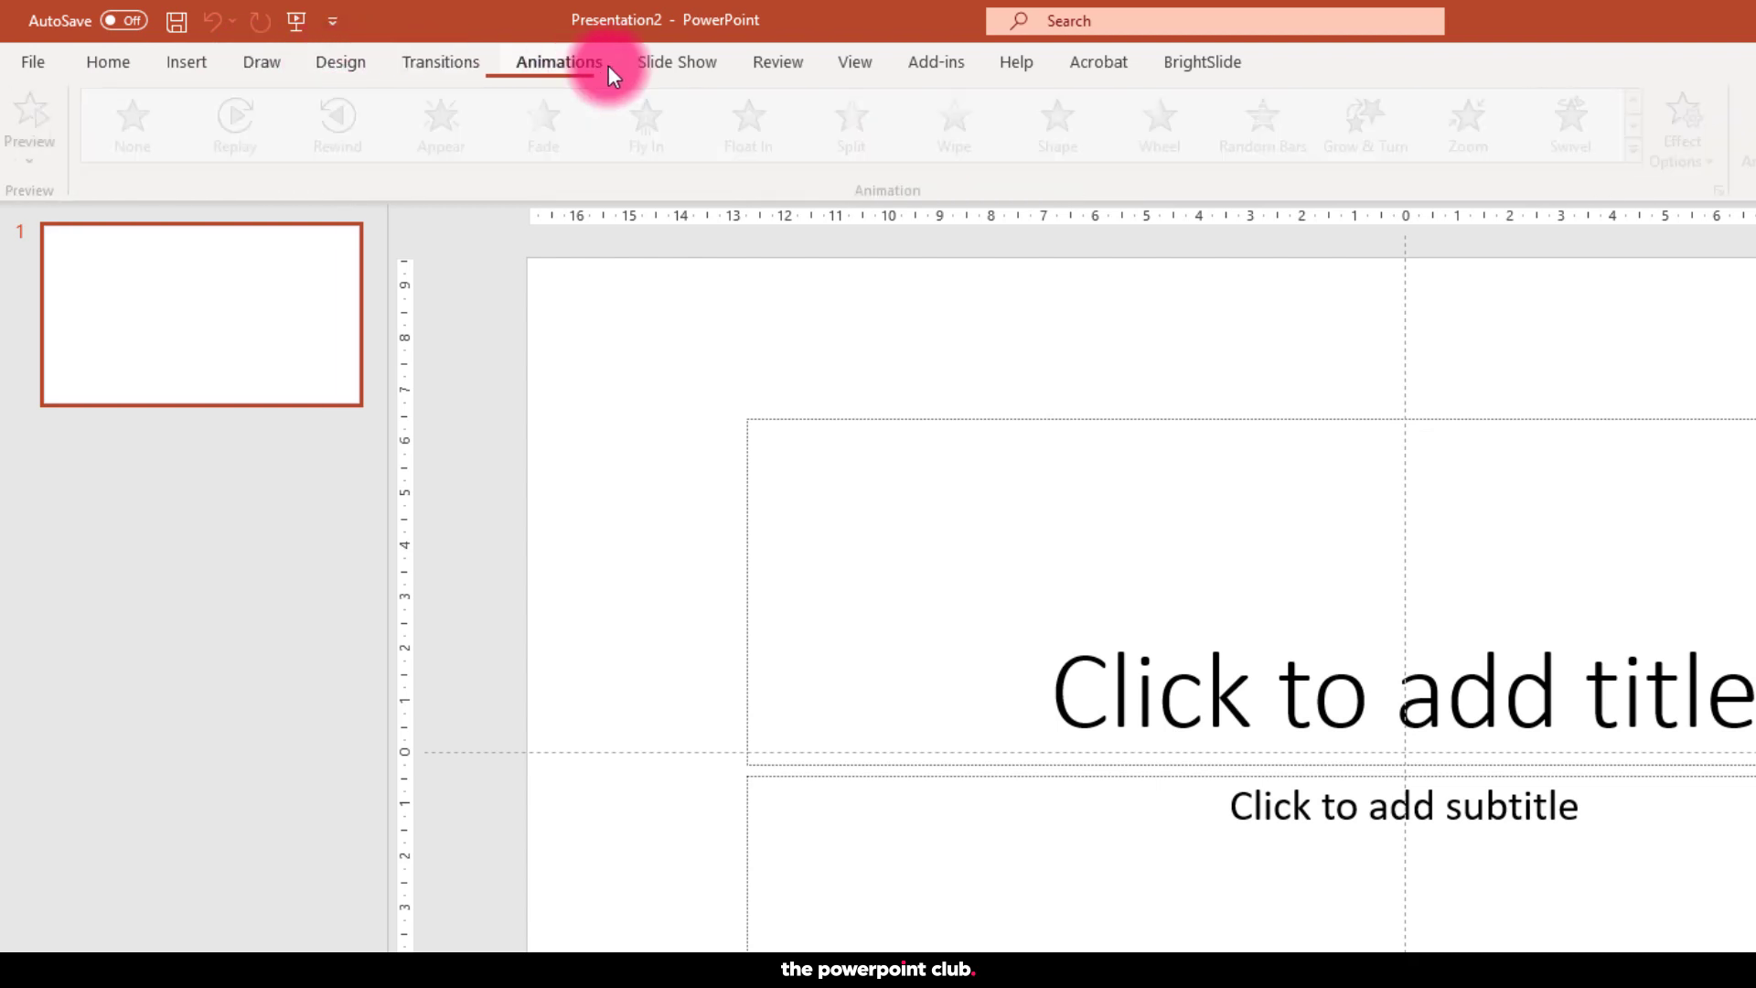
{"action": "left_click", "coordinate": [654, 64]}
{"action": "left_click", "coordinate": [777, 62]}
{"action": "left_click", "coordinate": [855, 62]}
{"action": "left_click", "coordinate": [936, 63]}
{"action": "left_click", "coordinate": [1014, 62]}
{"action": "left_click", "coordinate": [1083, 63]}
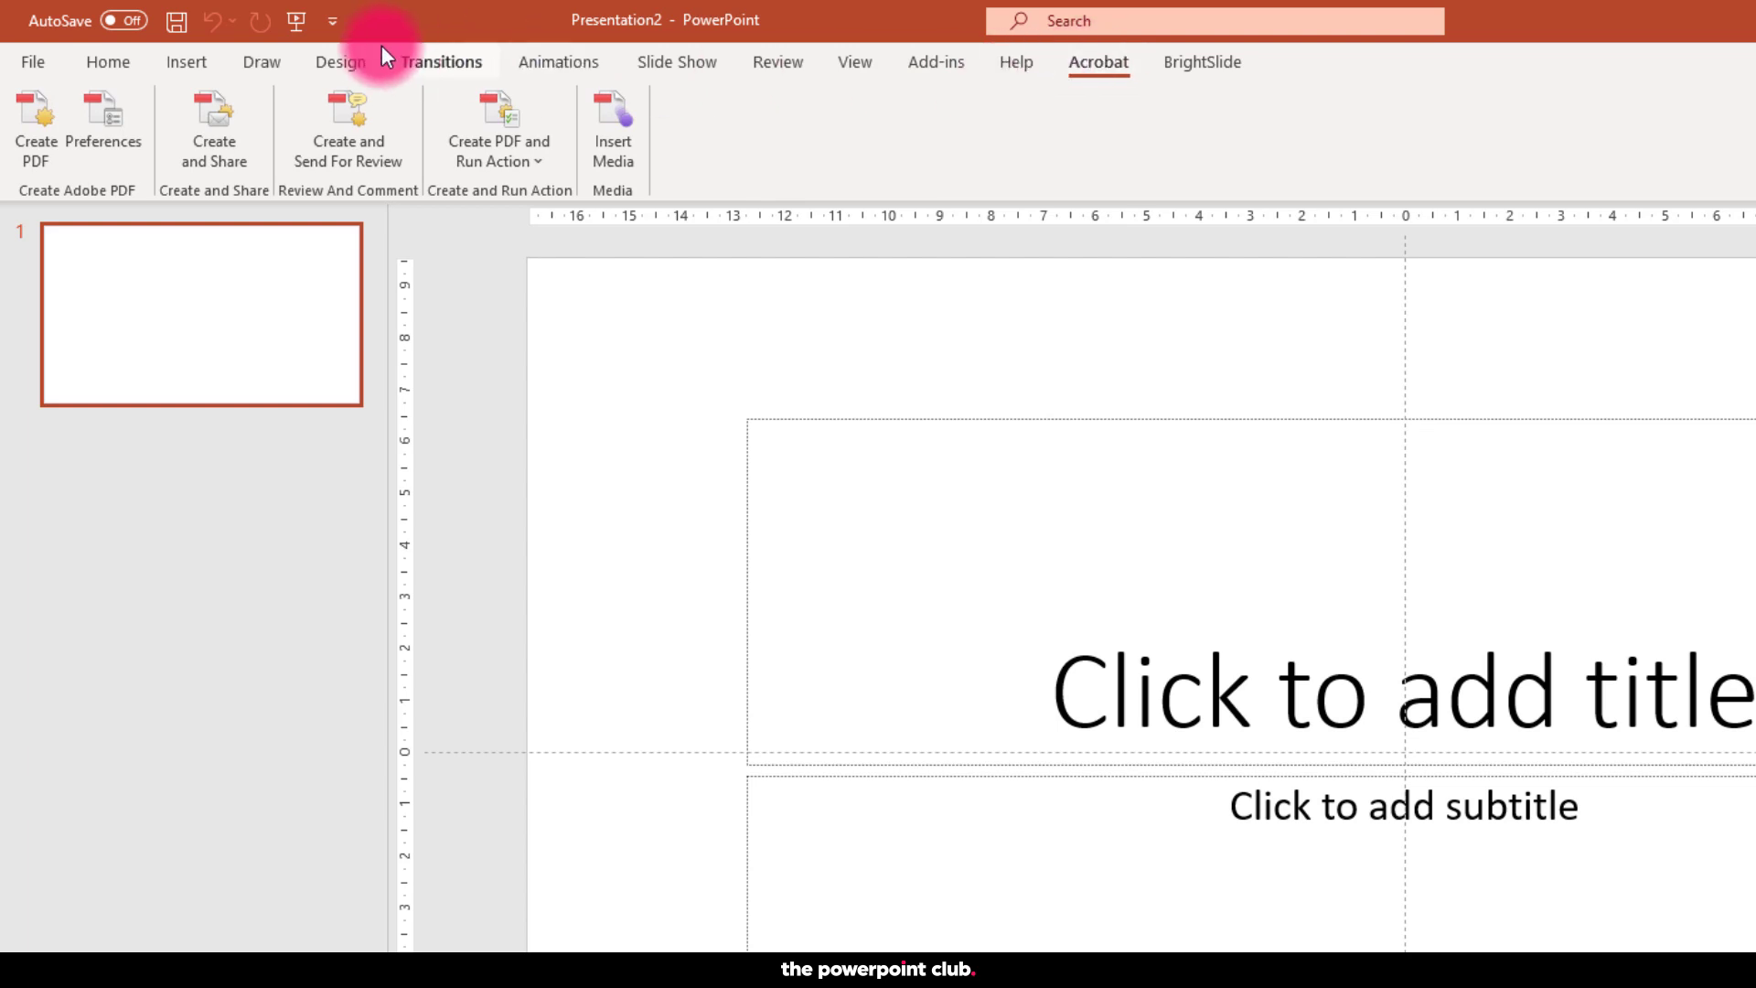
{"action": "left_click", "coordinate": [115, 59]}
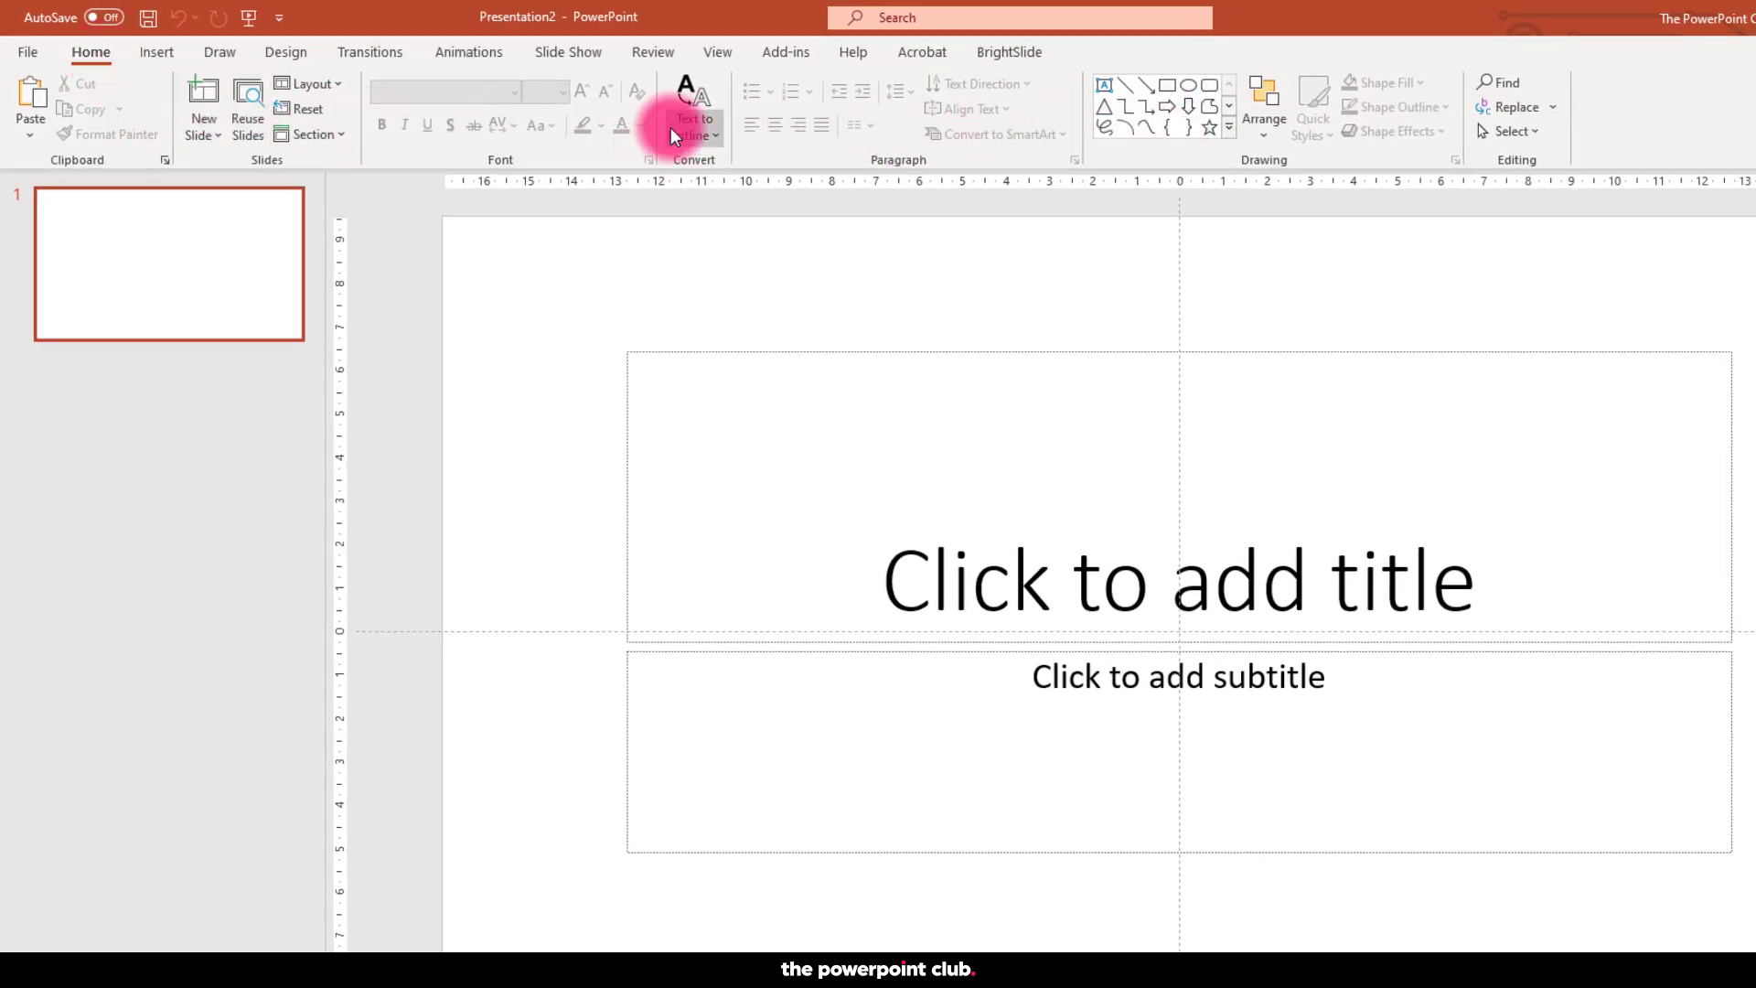
- Revisit the Insert, Animations and View tabs, ending on Home
{"action": "left_click", "coordinate": [150, 55]}
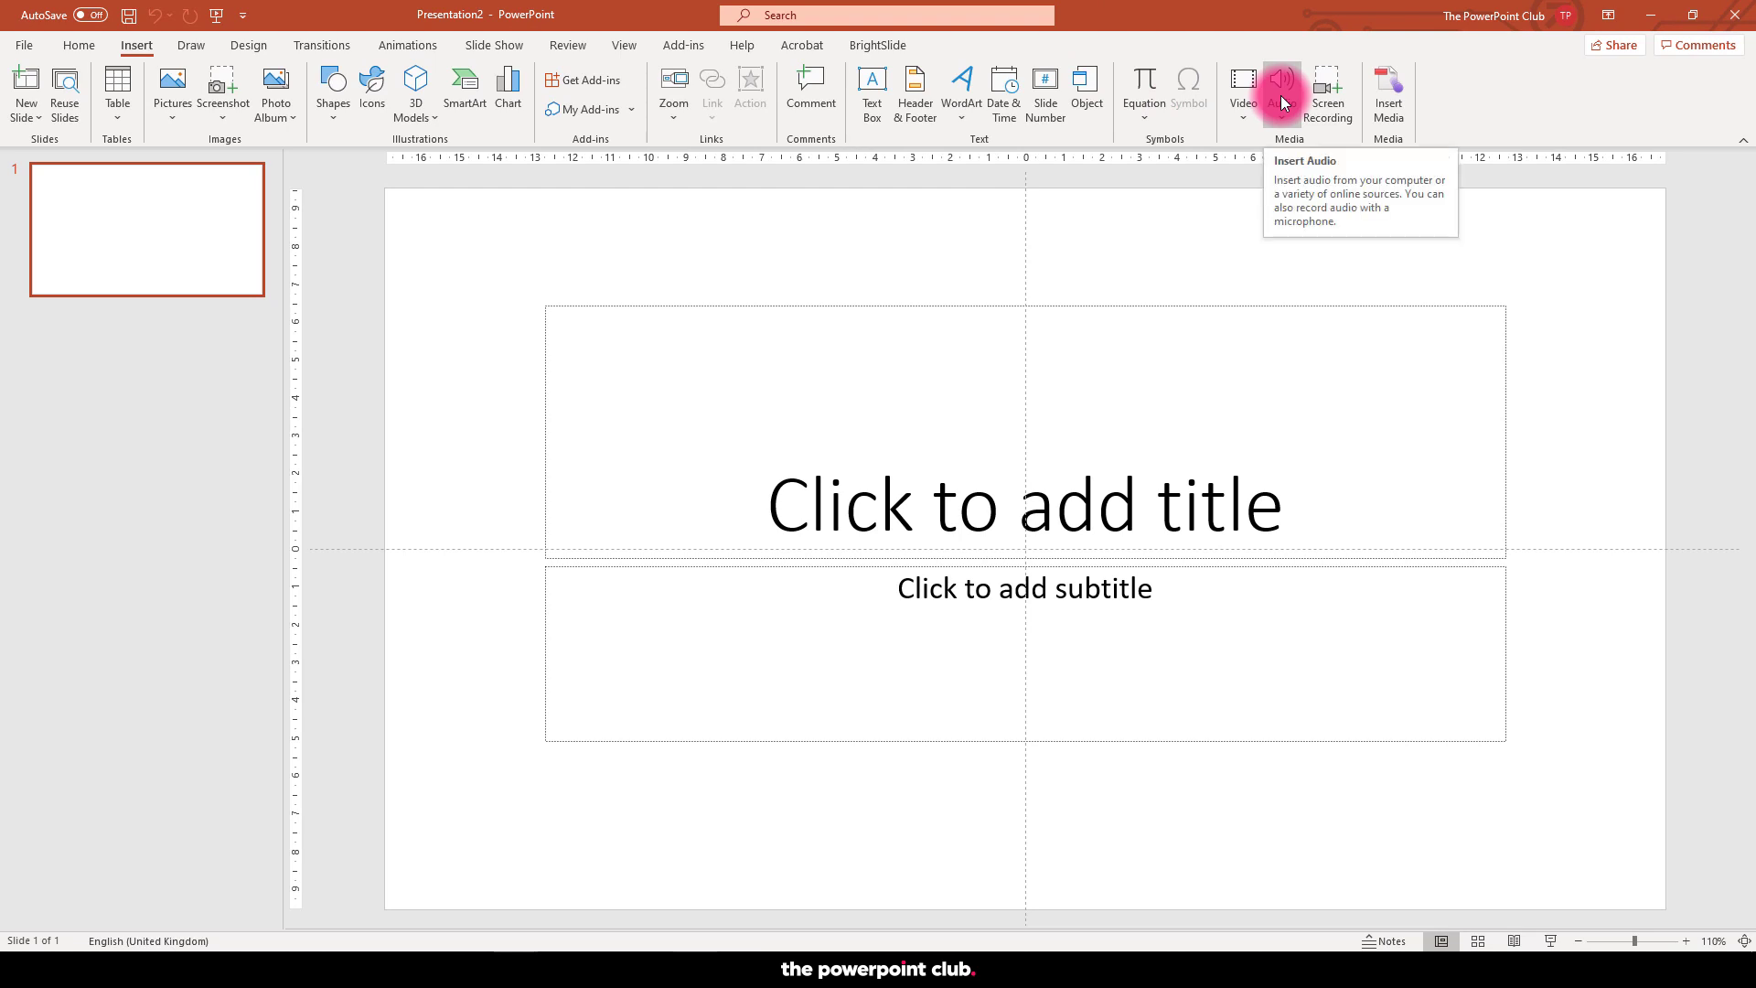
{"action": "left_click", "coordinate": [408, 45]}
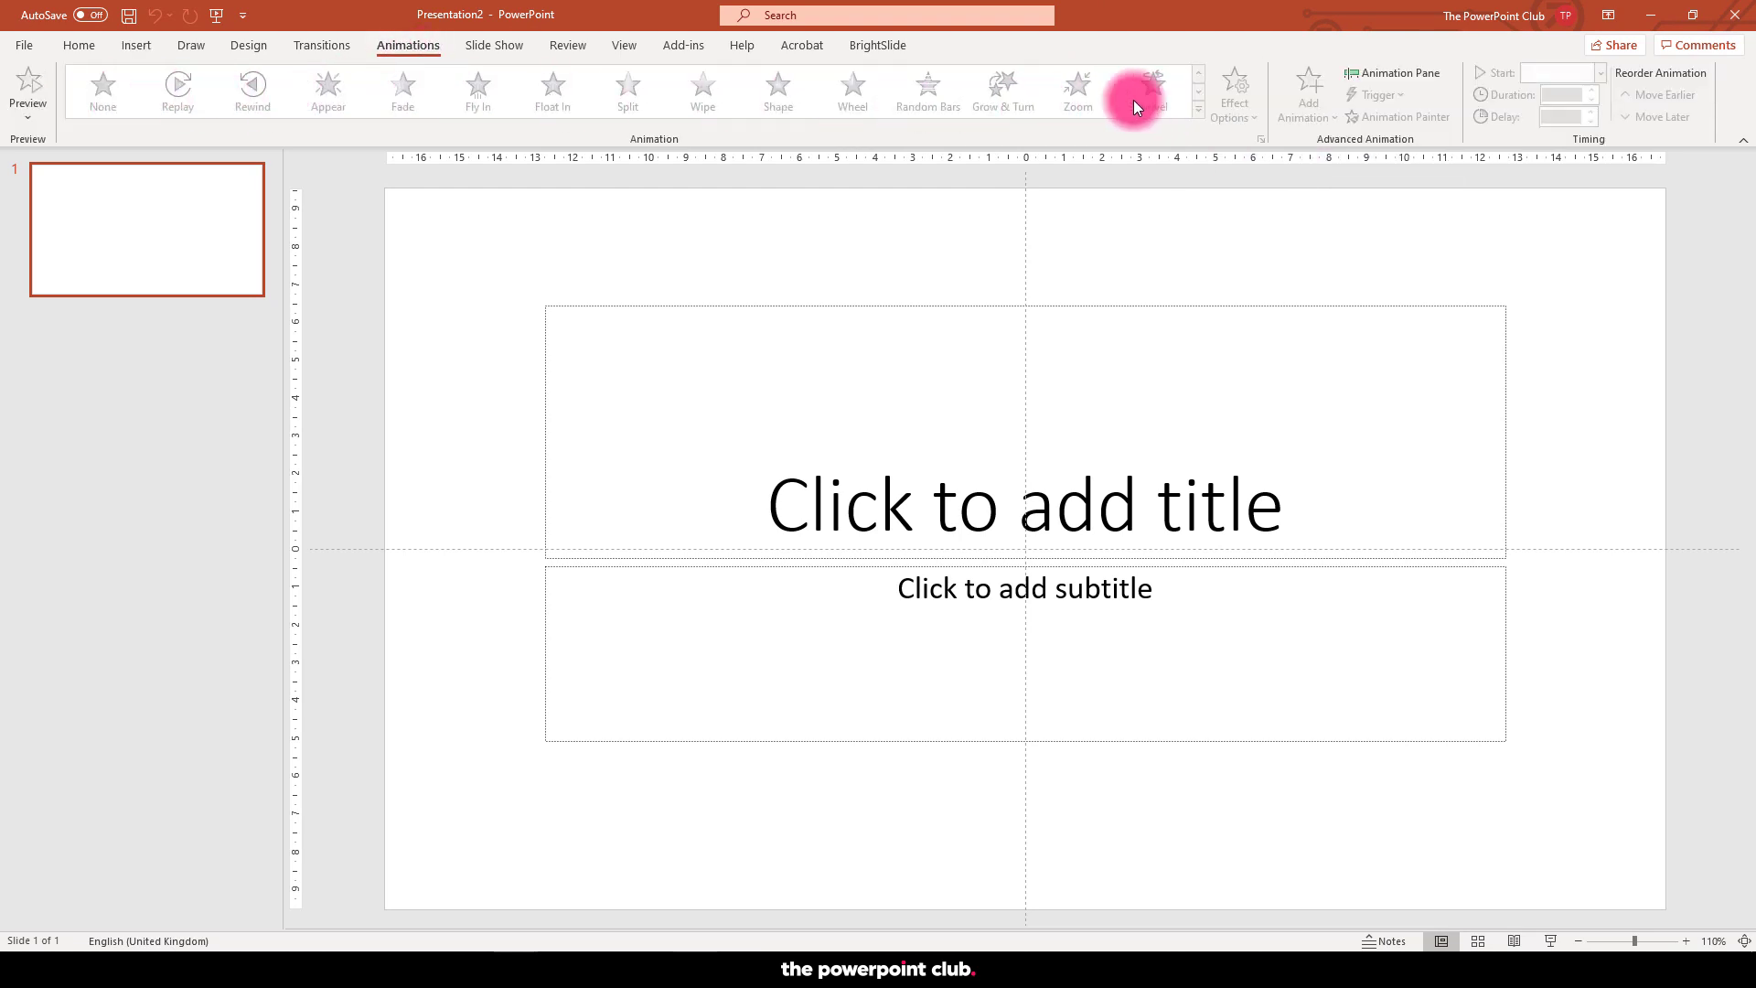
{"action": "left_click", "coordinate": [620, 47]}
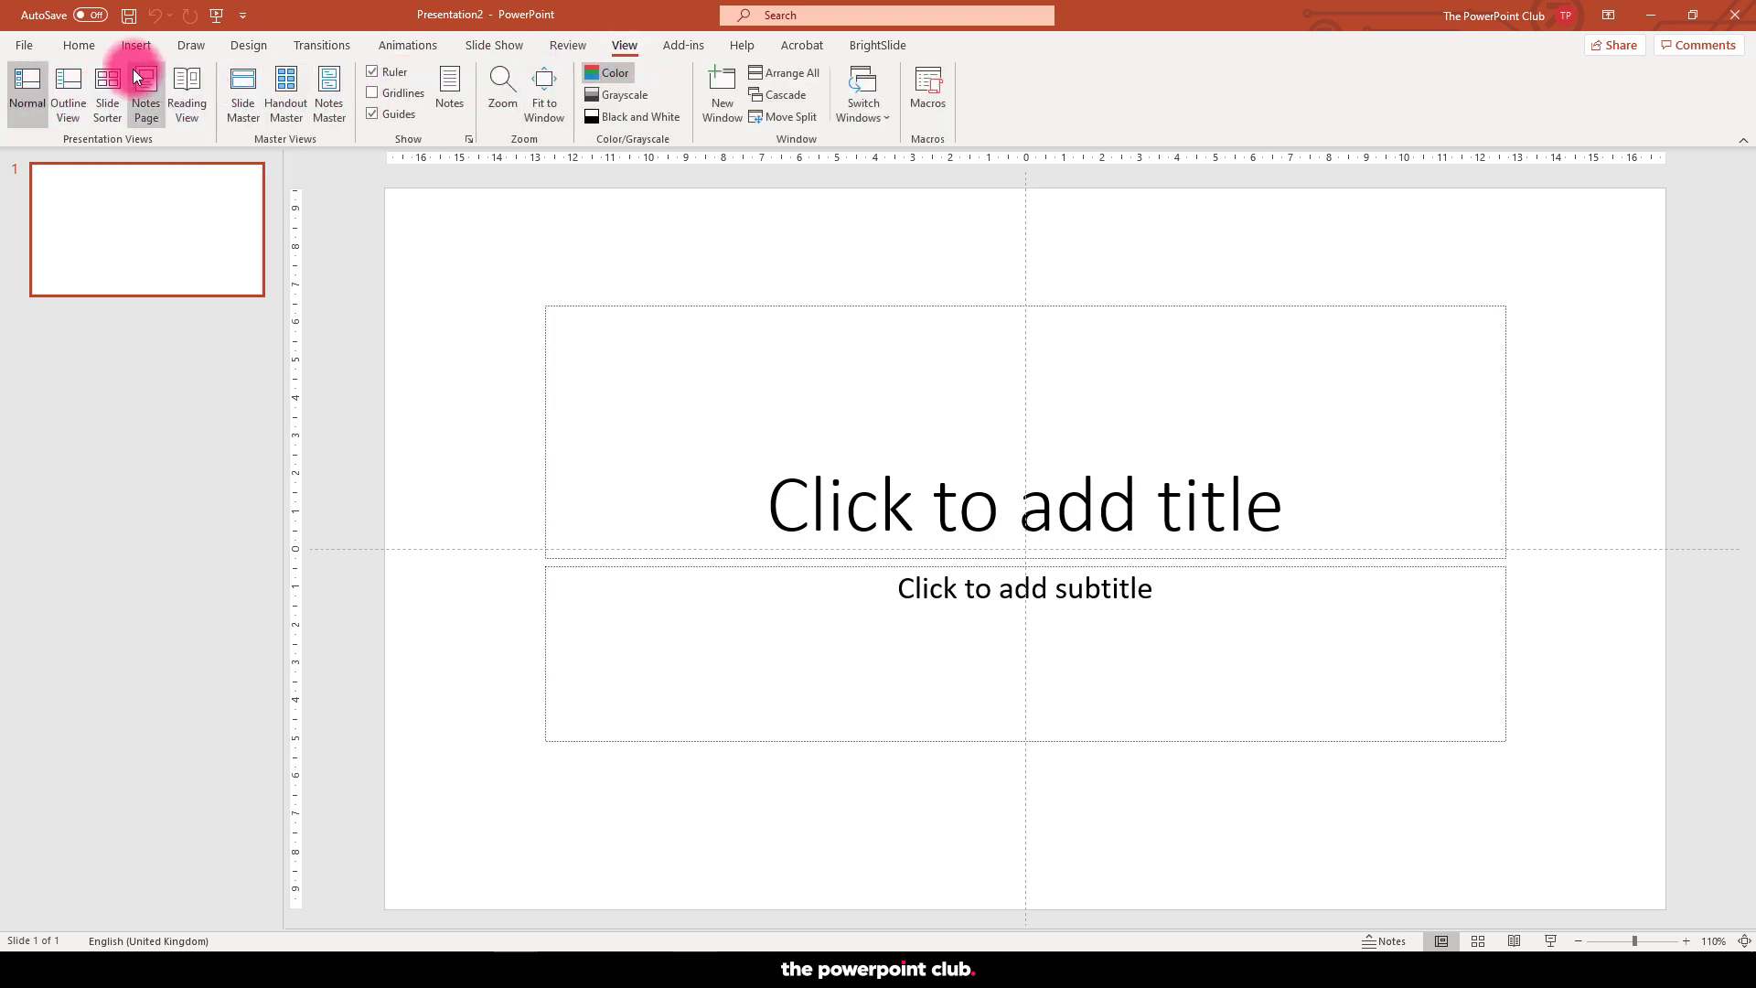
{"action": "left_click", "coordinate": [78, 47]}
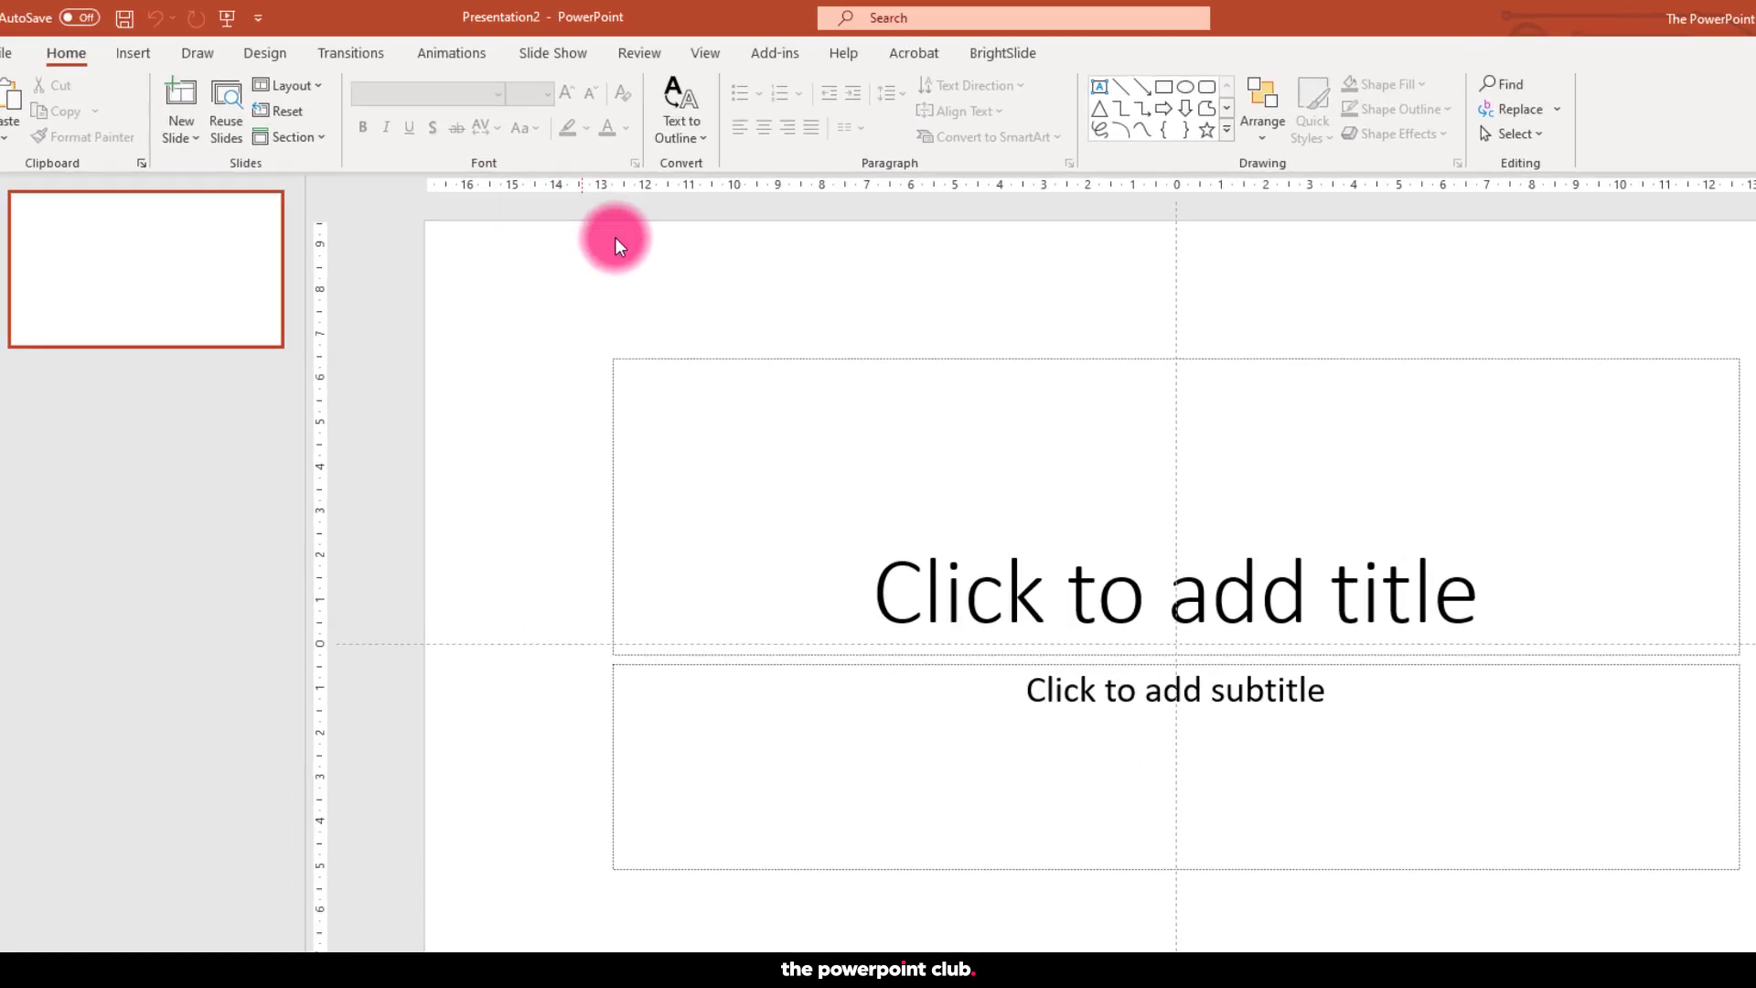
- With the title placeholder selected, inspect the Font dialog and cancel without changes
{"action": "left_click", "coordinate": [714, 386]}
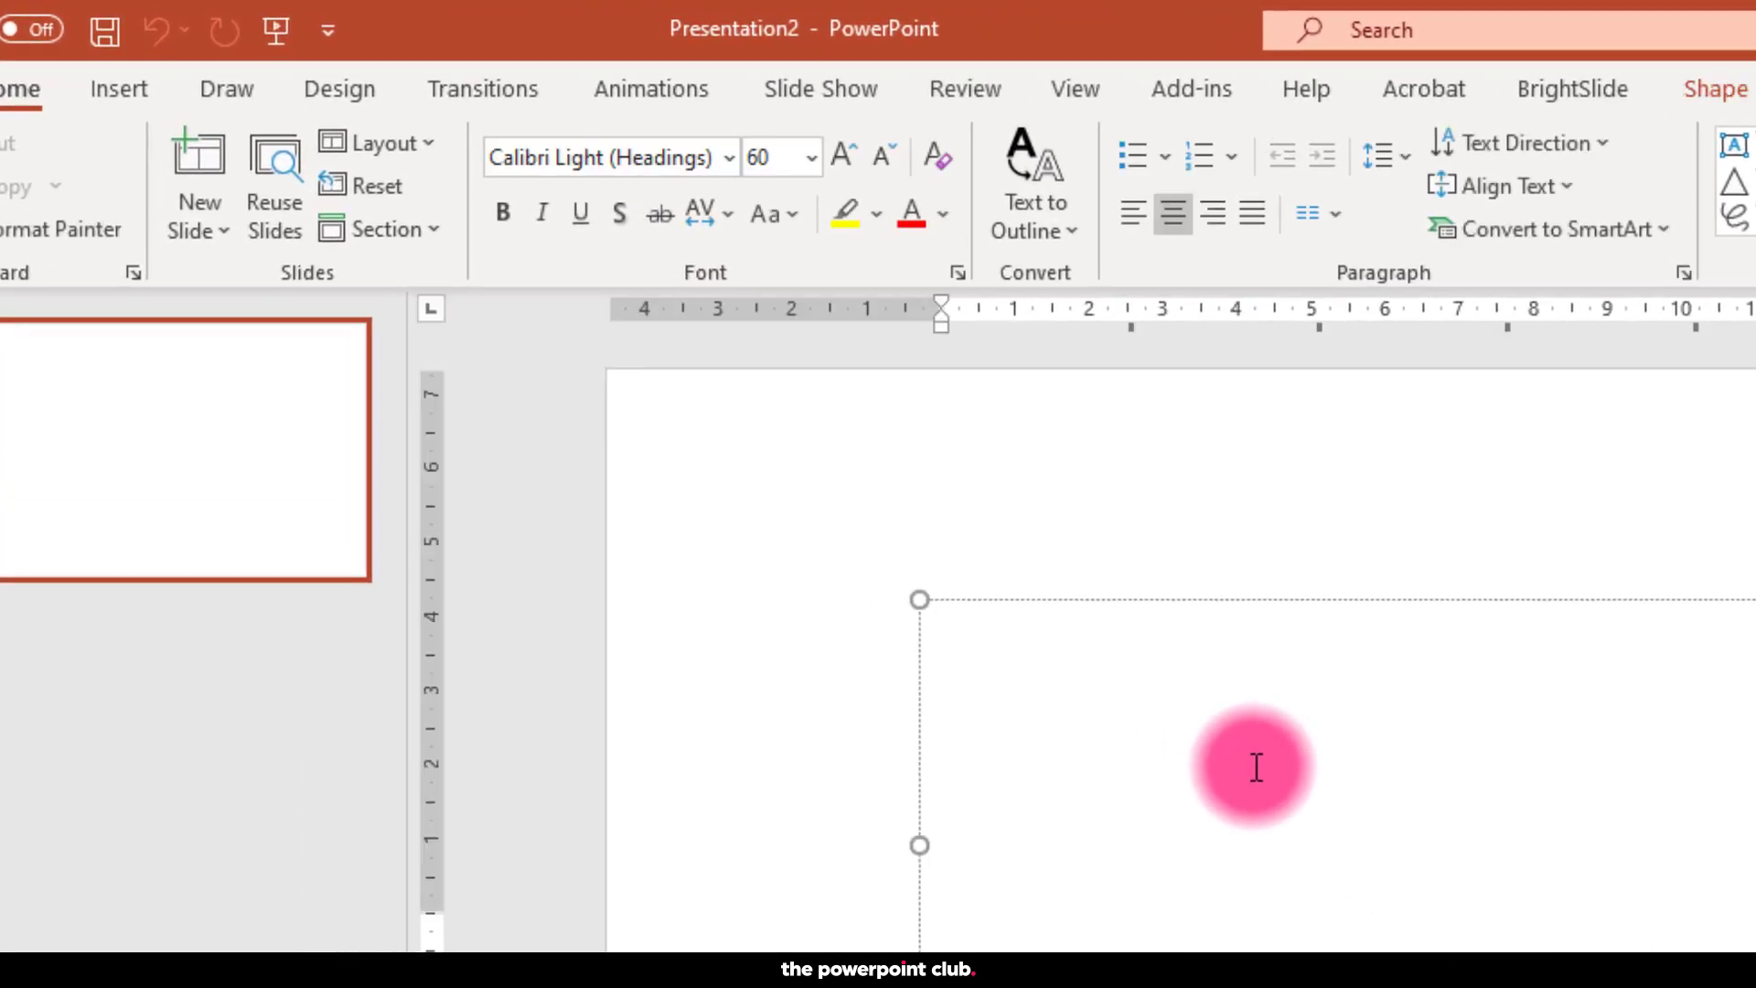
{"action": "left_click", "coordinate": [957, 277]}
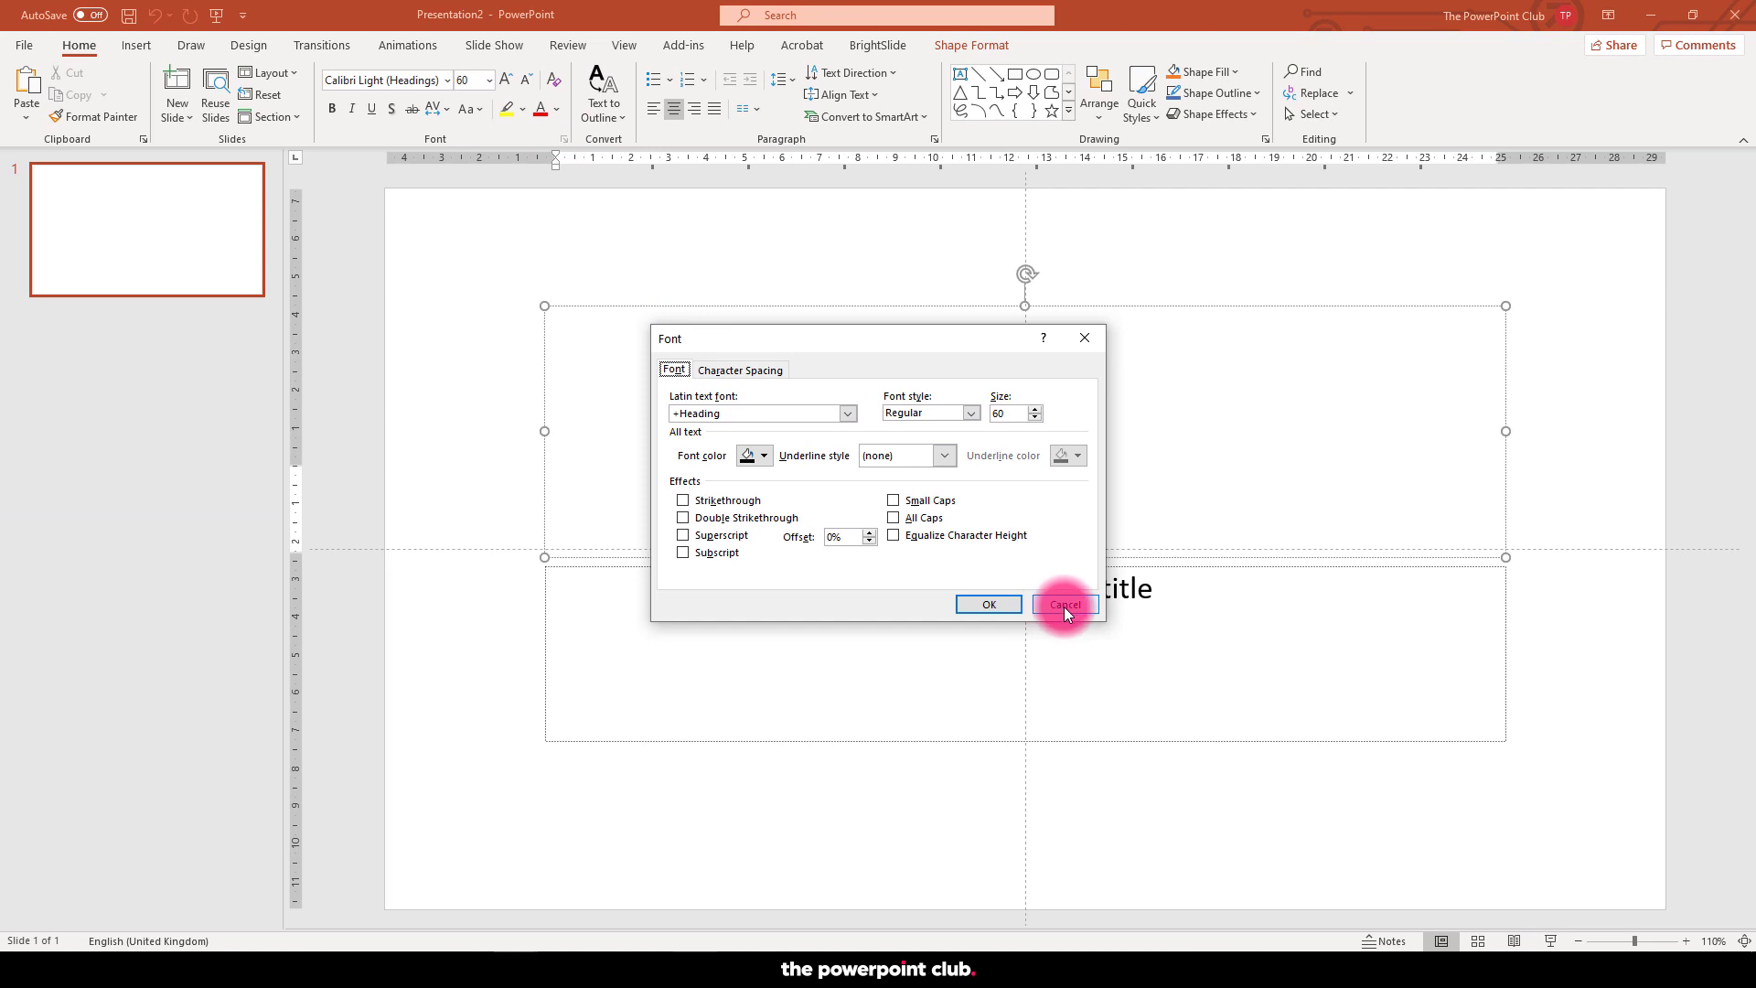
{"action": "left_click", "coordinate": [1063, 607]}
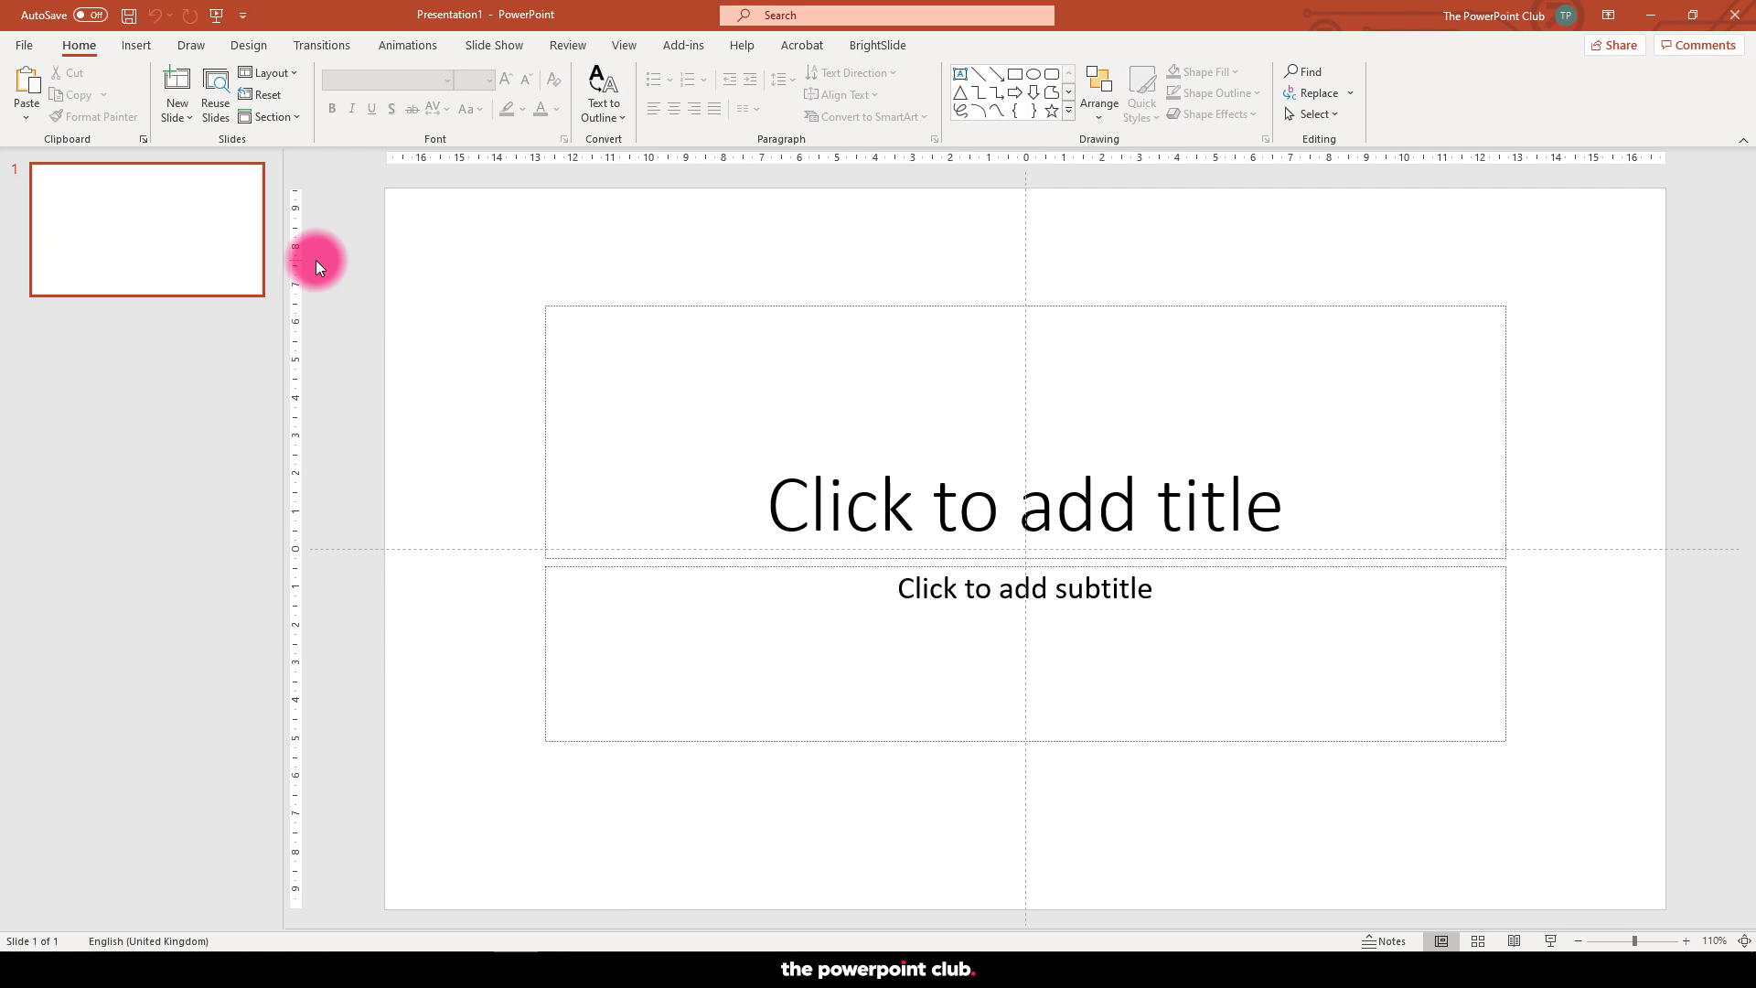
- Create a new blank presentation with Ctrl+N and try the title placeholder
{"action": "key", "text": "ctrl+n"}
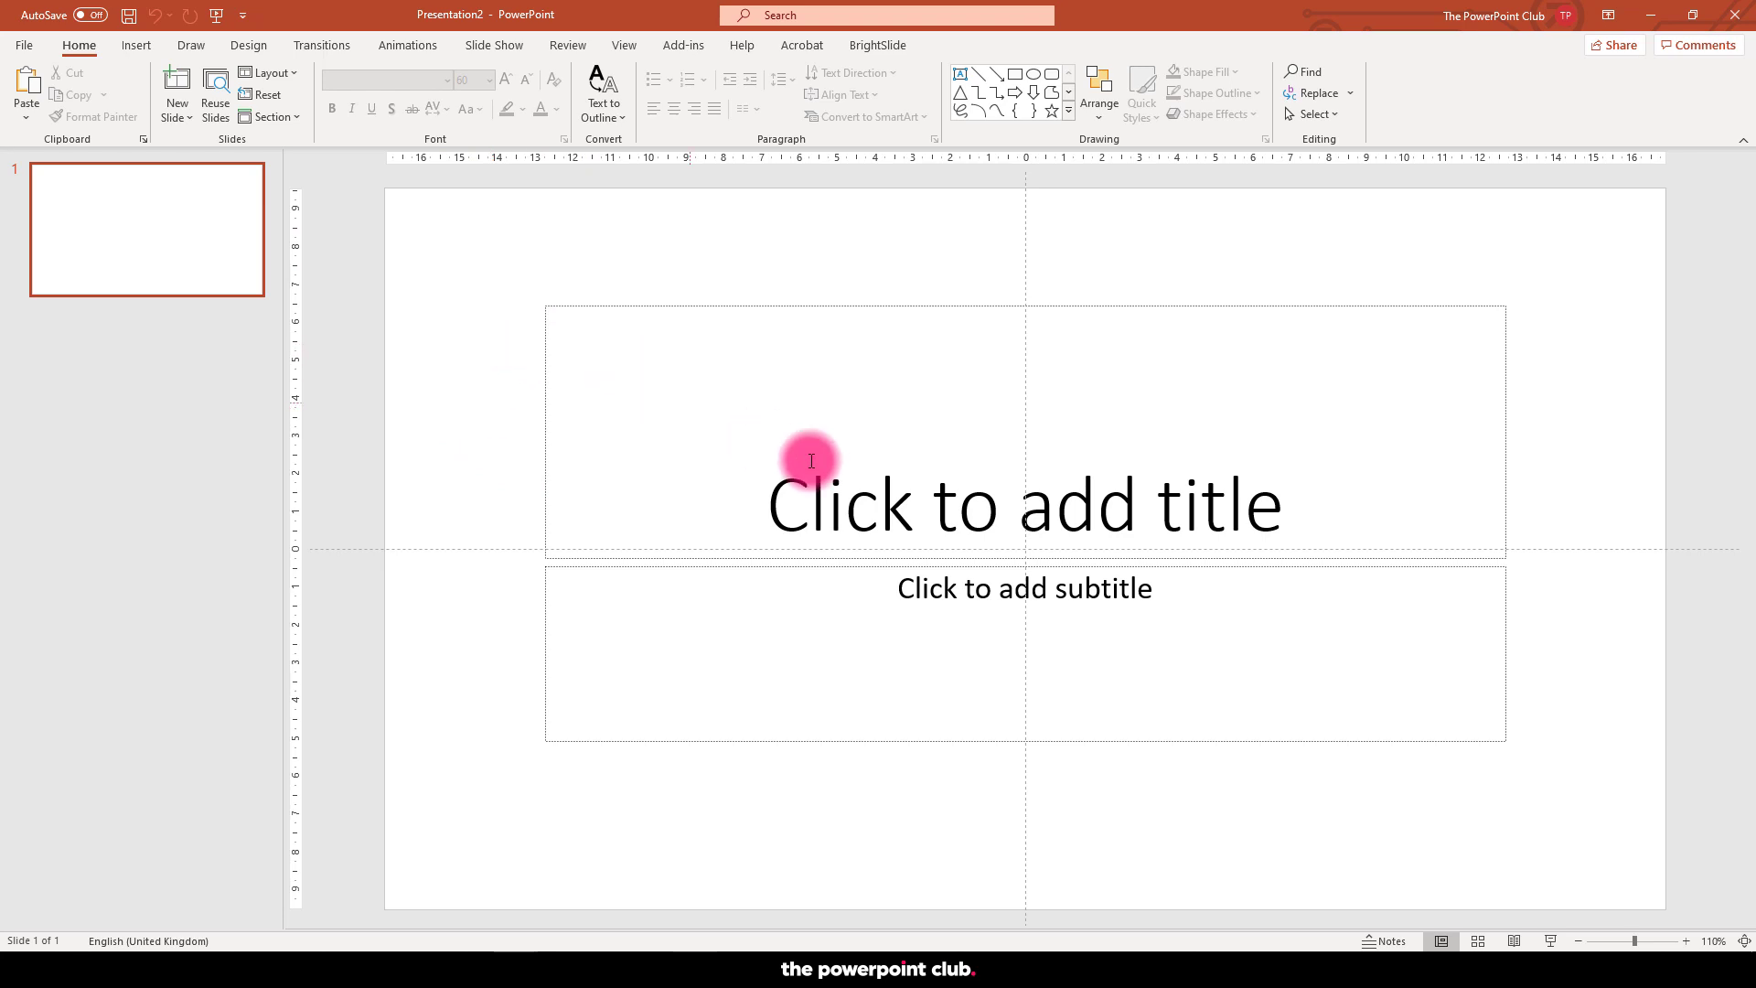
{"action": "left_click", "coordinate": [814, 509]}
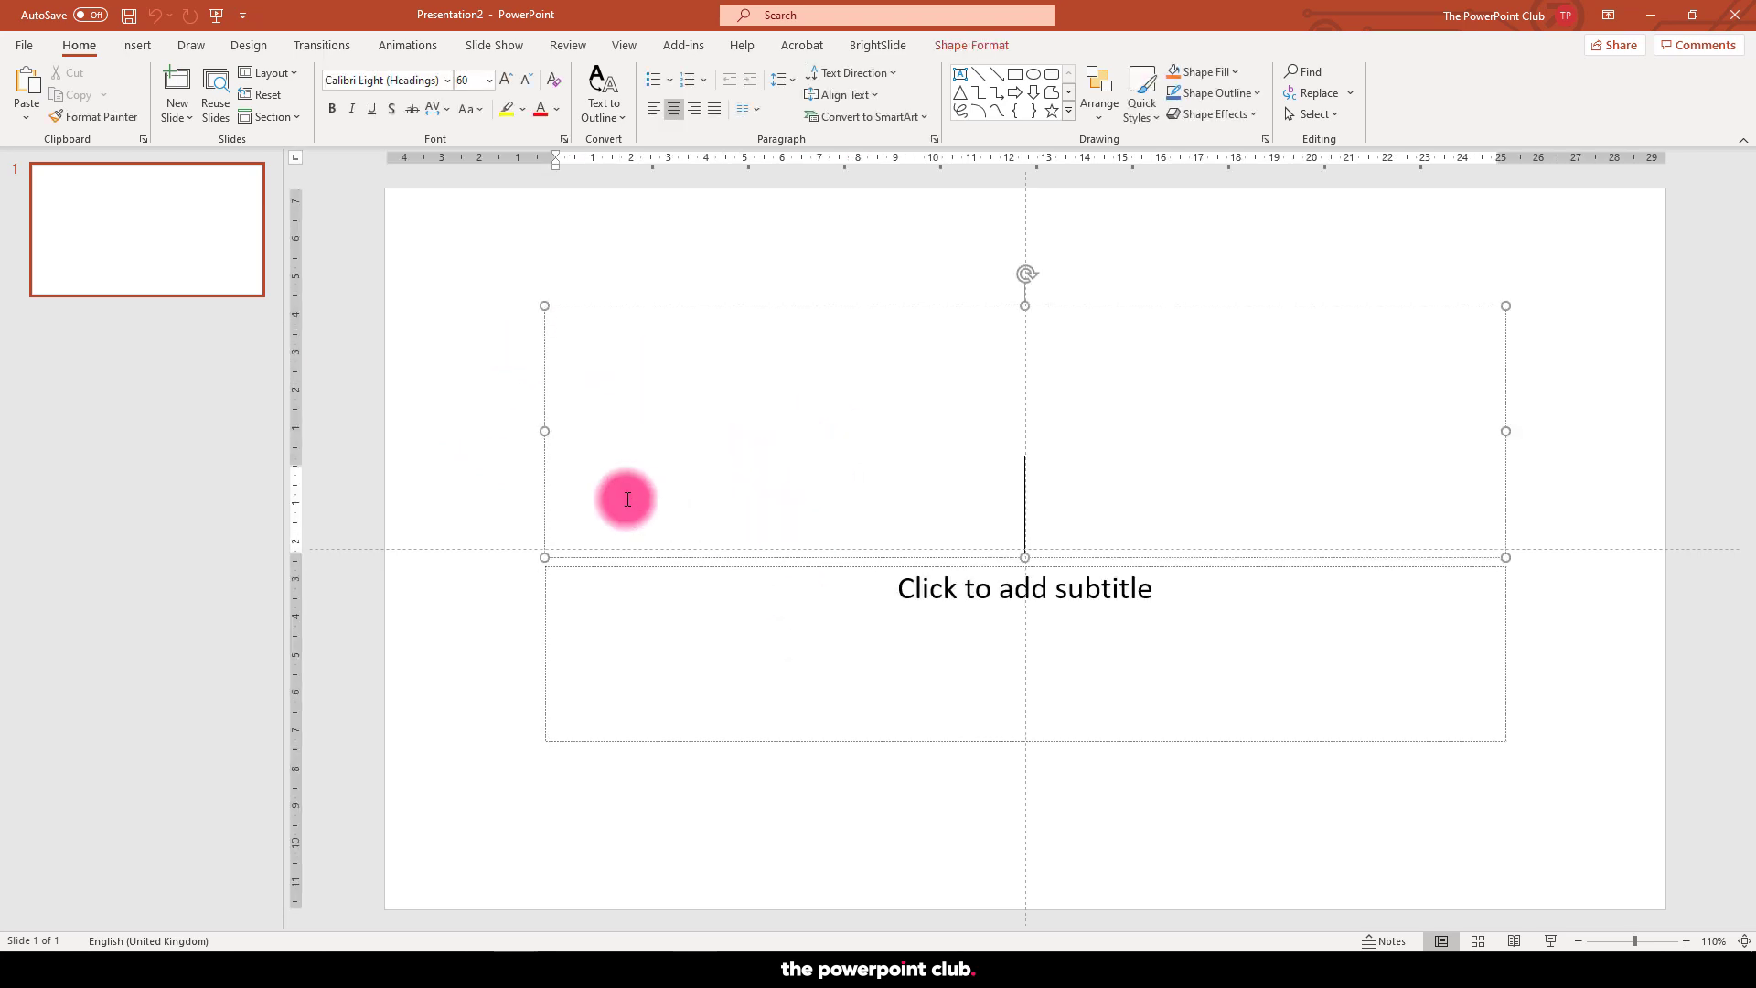
{"action": "left_click", "coordinate": [496, 511]}
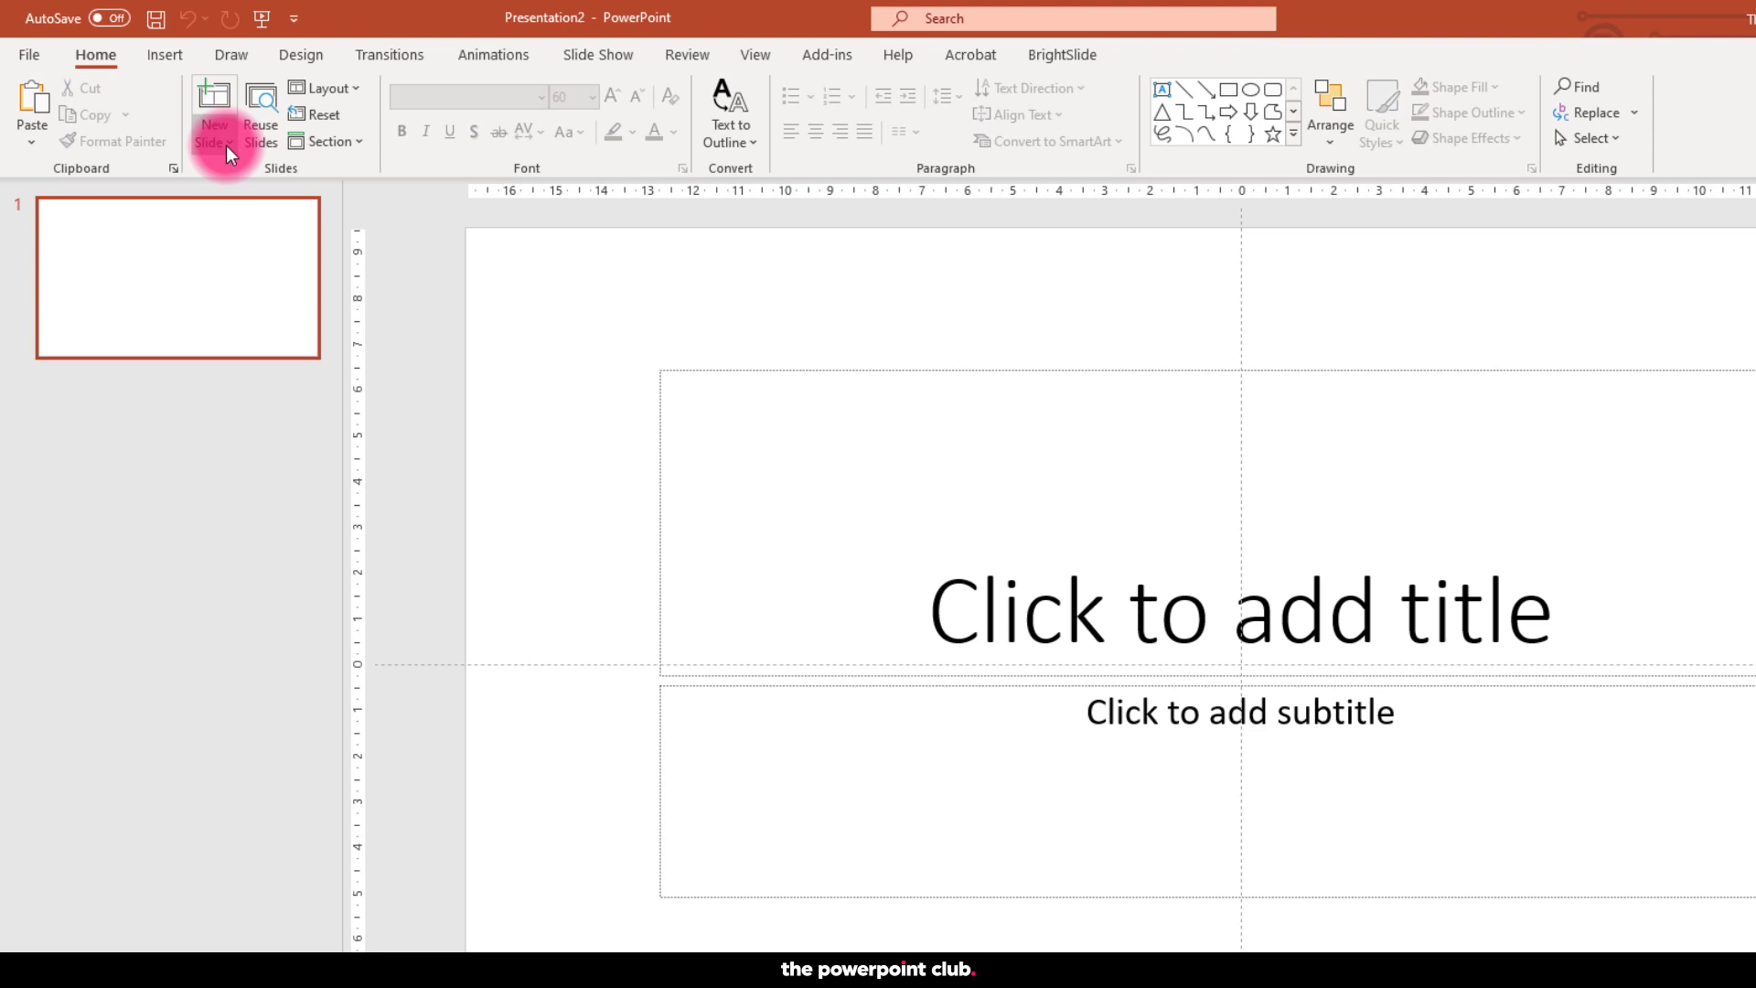
- Add a Title and Content slide, then delete it, leaving only the title slide
{"action": "left_click", "coordinate": [227, 146]}
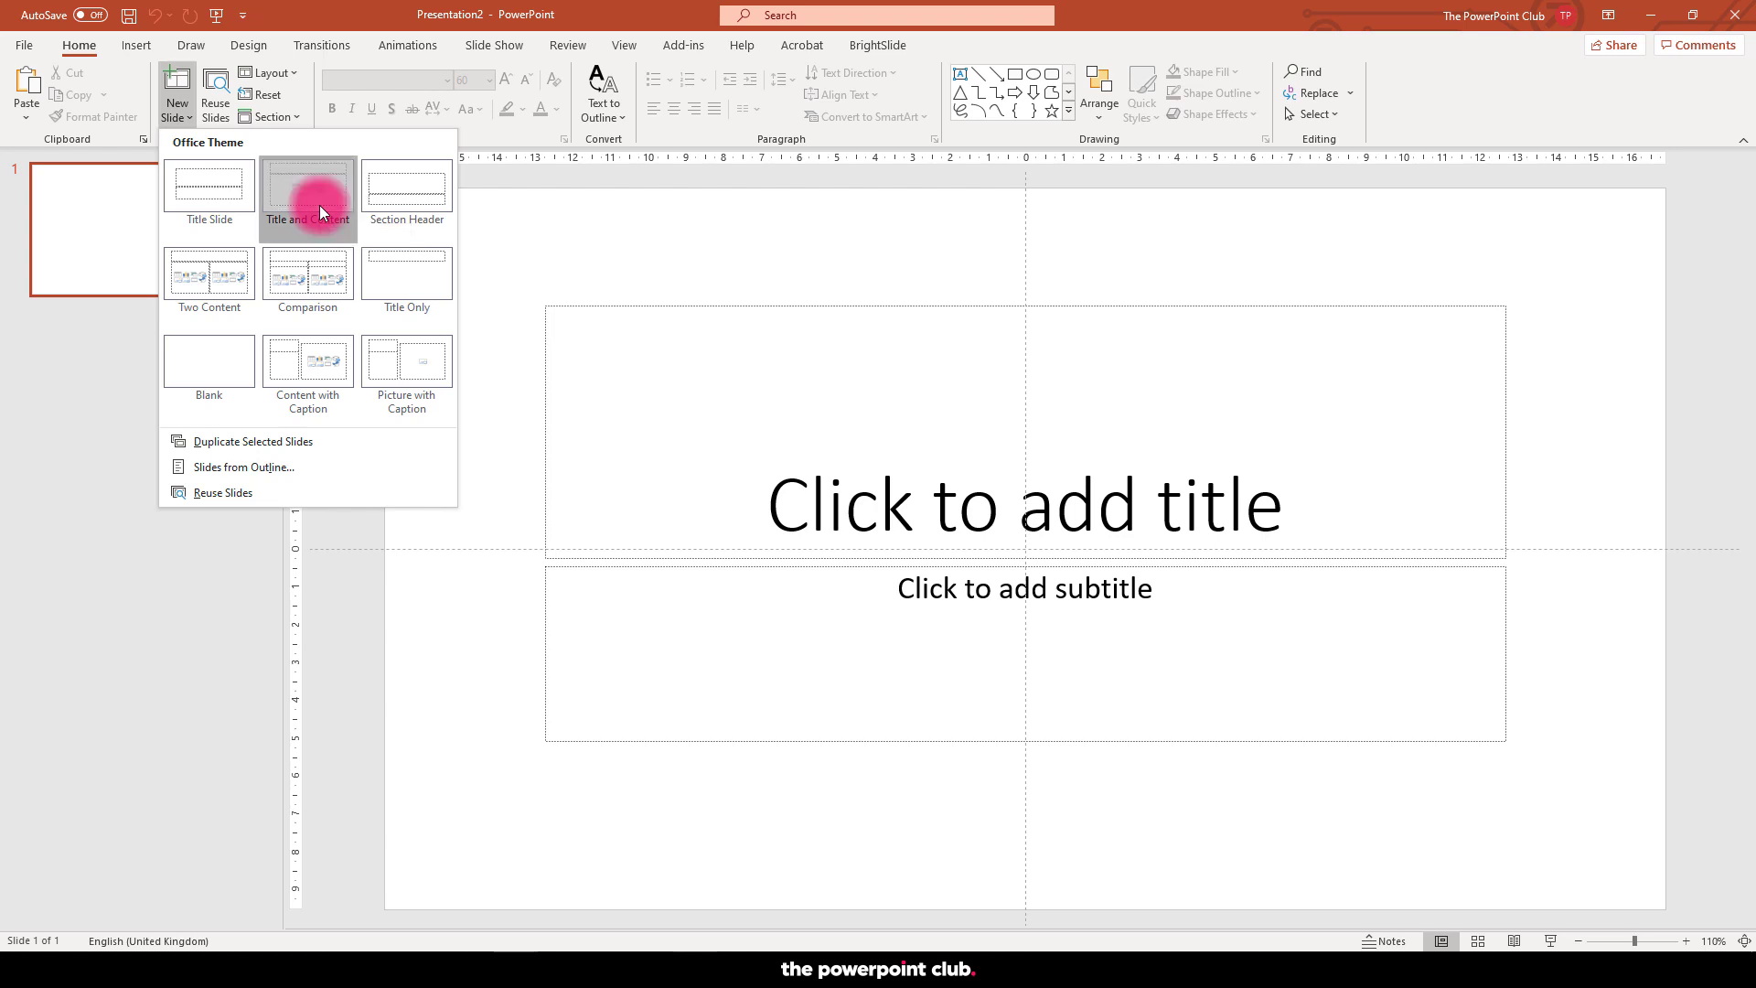
{"action": "left_click", "coordinate": [320, 205]}
{"action": "left_click", "coordinate": [247, 222]}
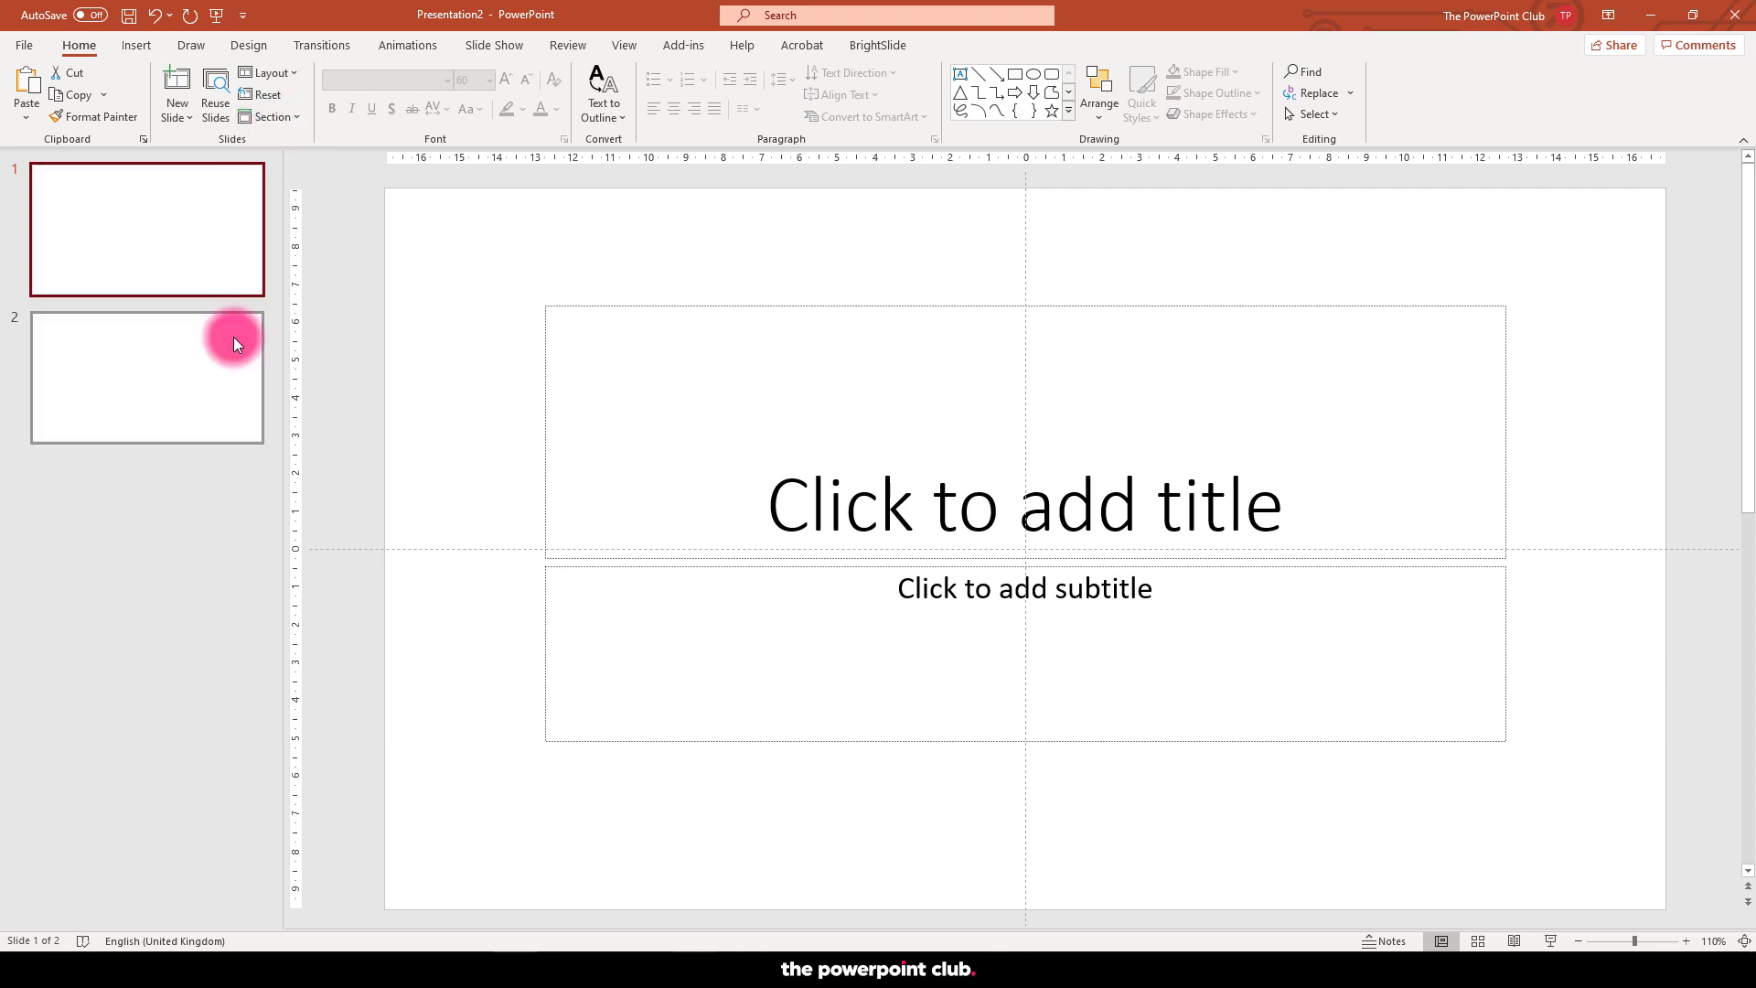
{"action": "left_click", "coordinate": [756, 466]}
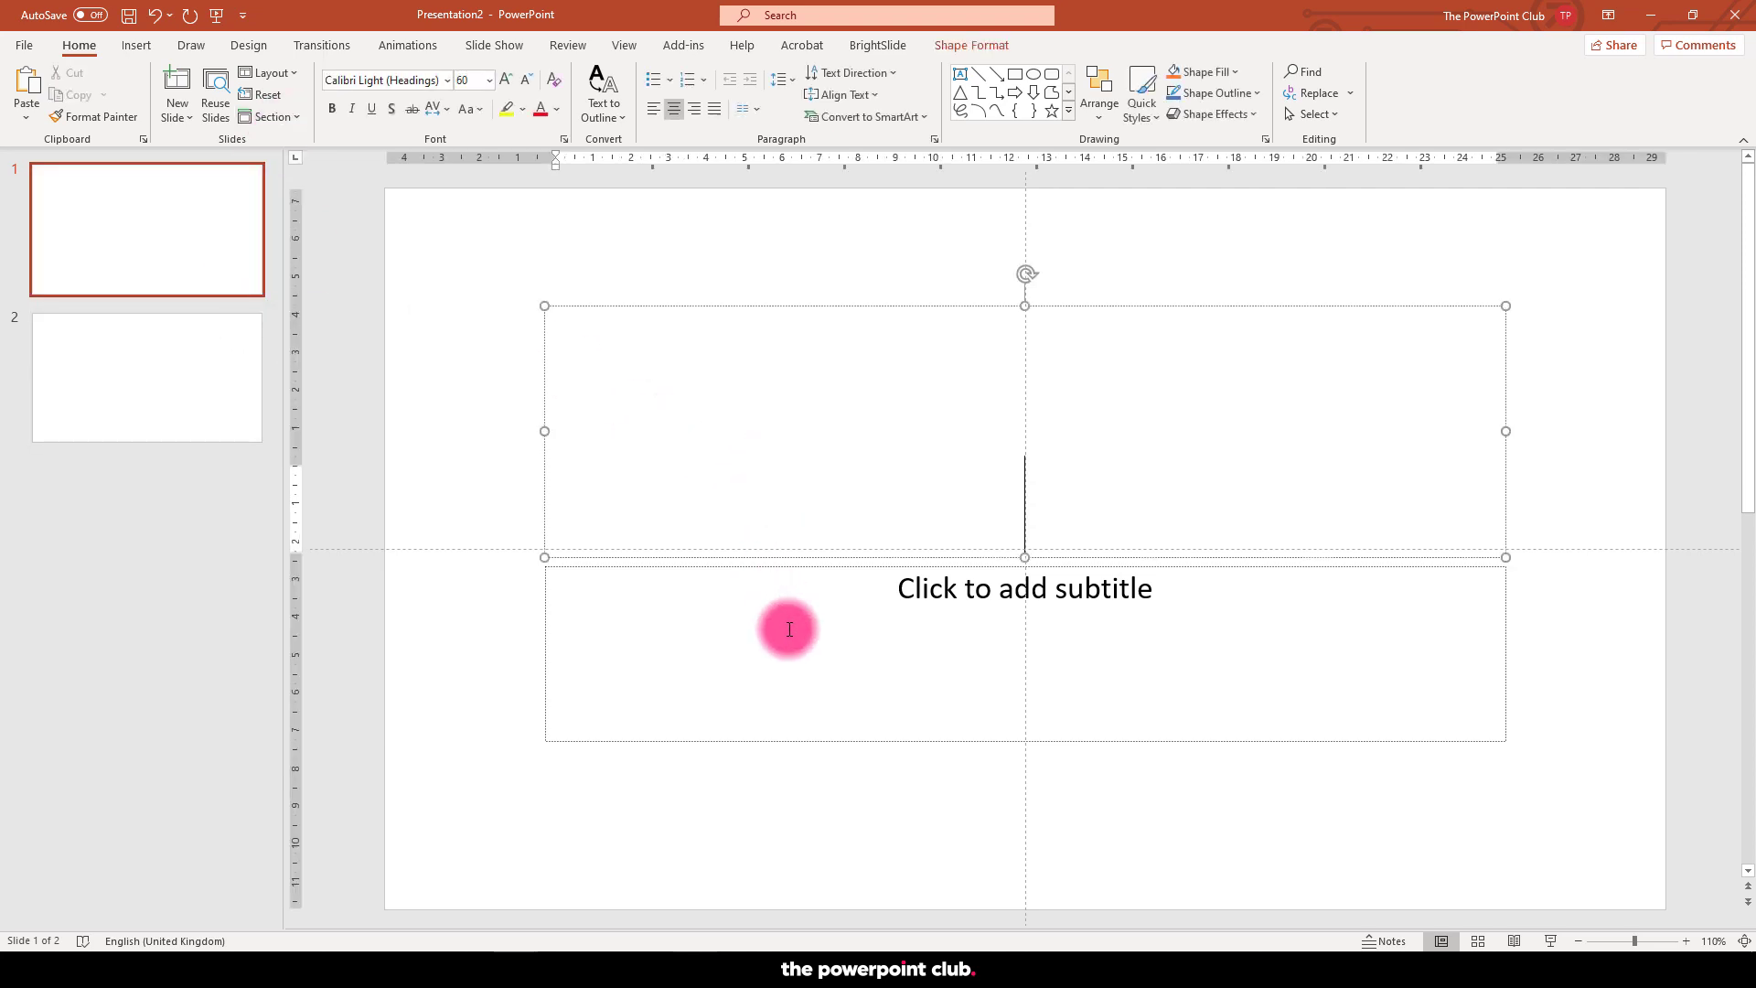
{"action": "left_click", "coordinate": [784, 623]}
{"action": "left_click", "coordinate": [497, 506]}
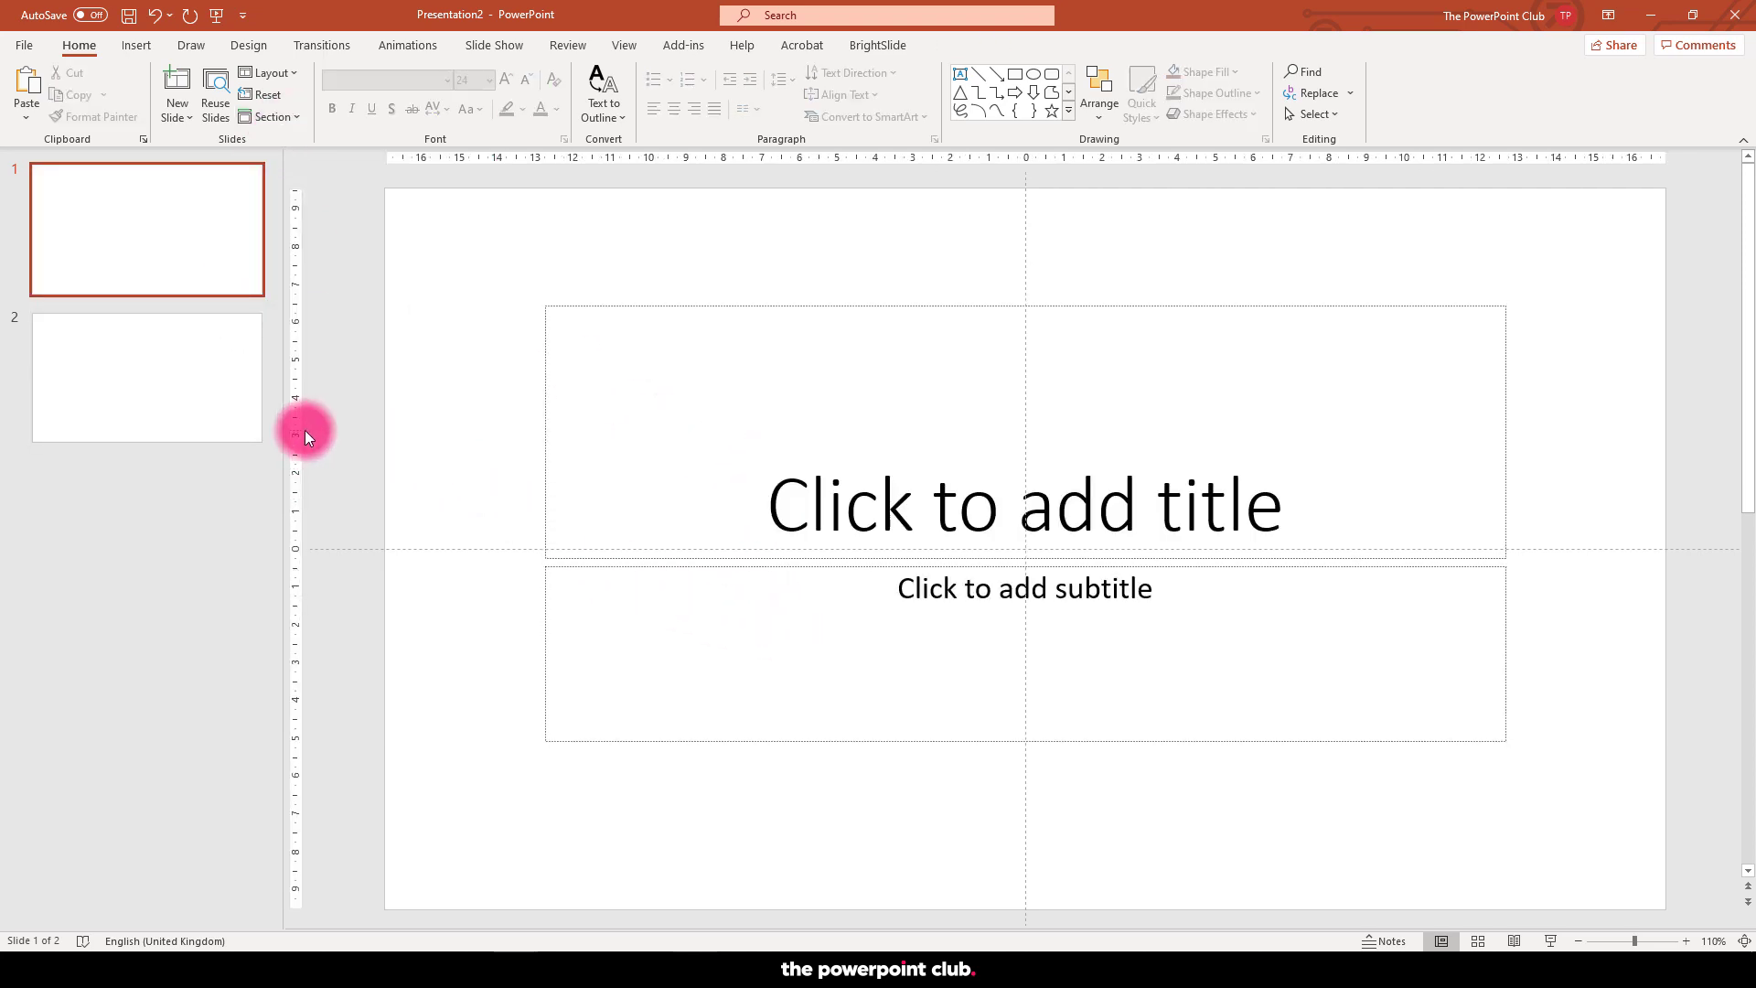
{"action": "left_click", "coordinate": [228, 410]}
{"action": "key", "text": "Delete"}
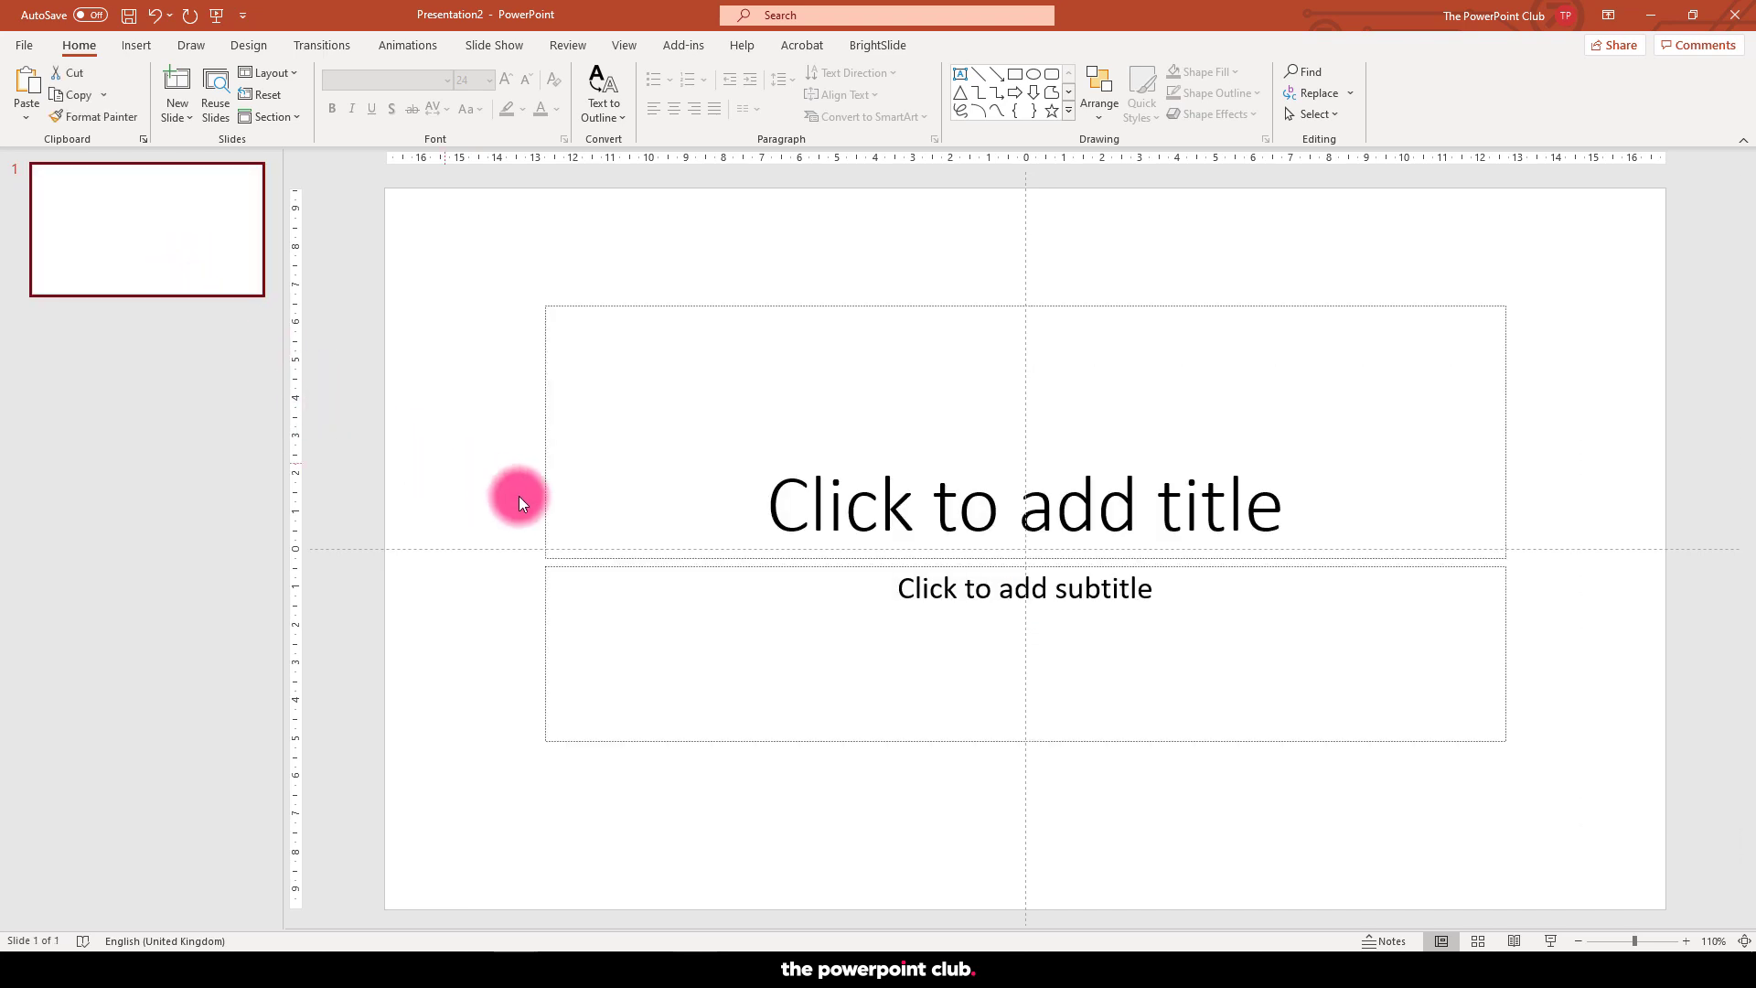
- Title the slide 'The Beginner's Guide to PowerPoint' with subtitle 'The PowerPoint Club'
{"action": "left_click", "coordinate": [744, 511]}
{"action": "type", "text": "The Begibbe"}
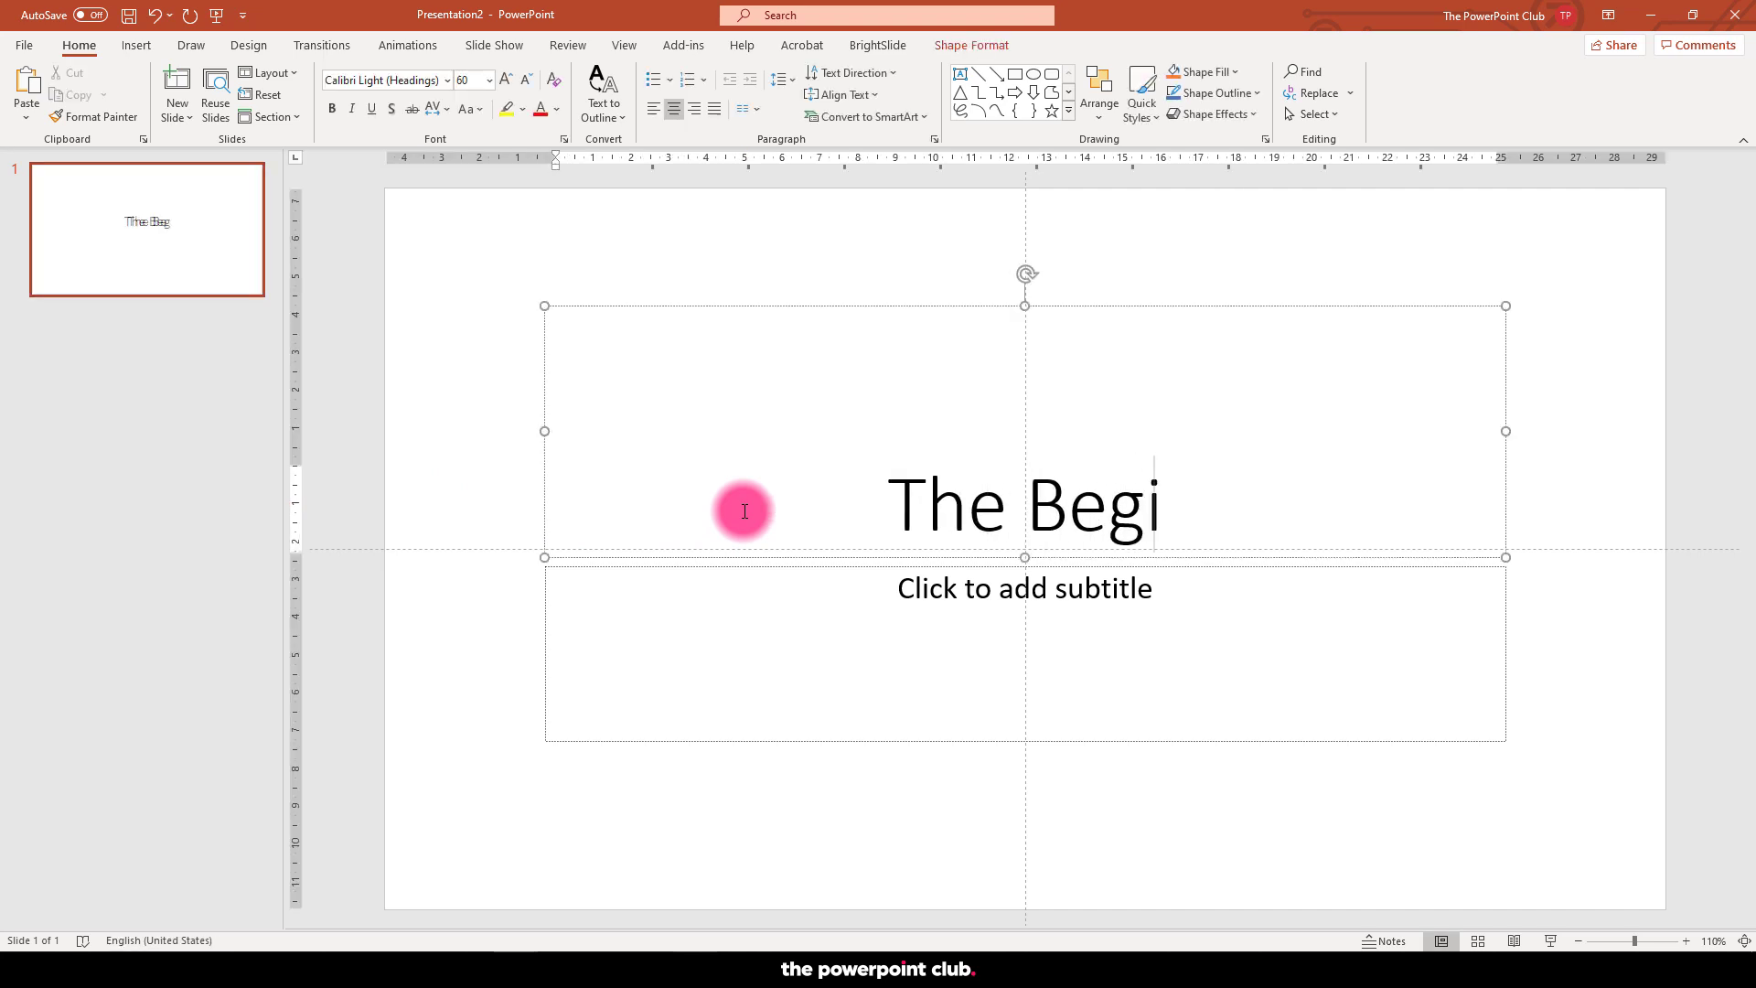
{"action": "key", "text": "BackSpace"}
{"action": "key", "text": "BackSpace"}
{"action": "key", "text": "BackSpace"}
{"action": "type", "text": "nner's Guide "}
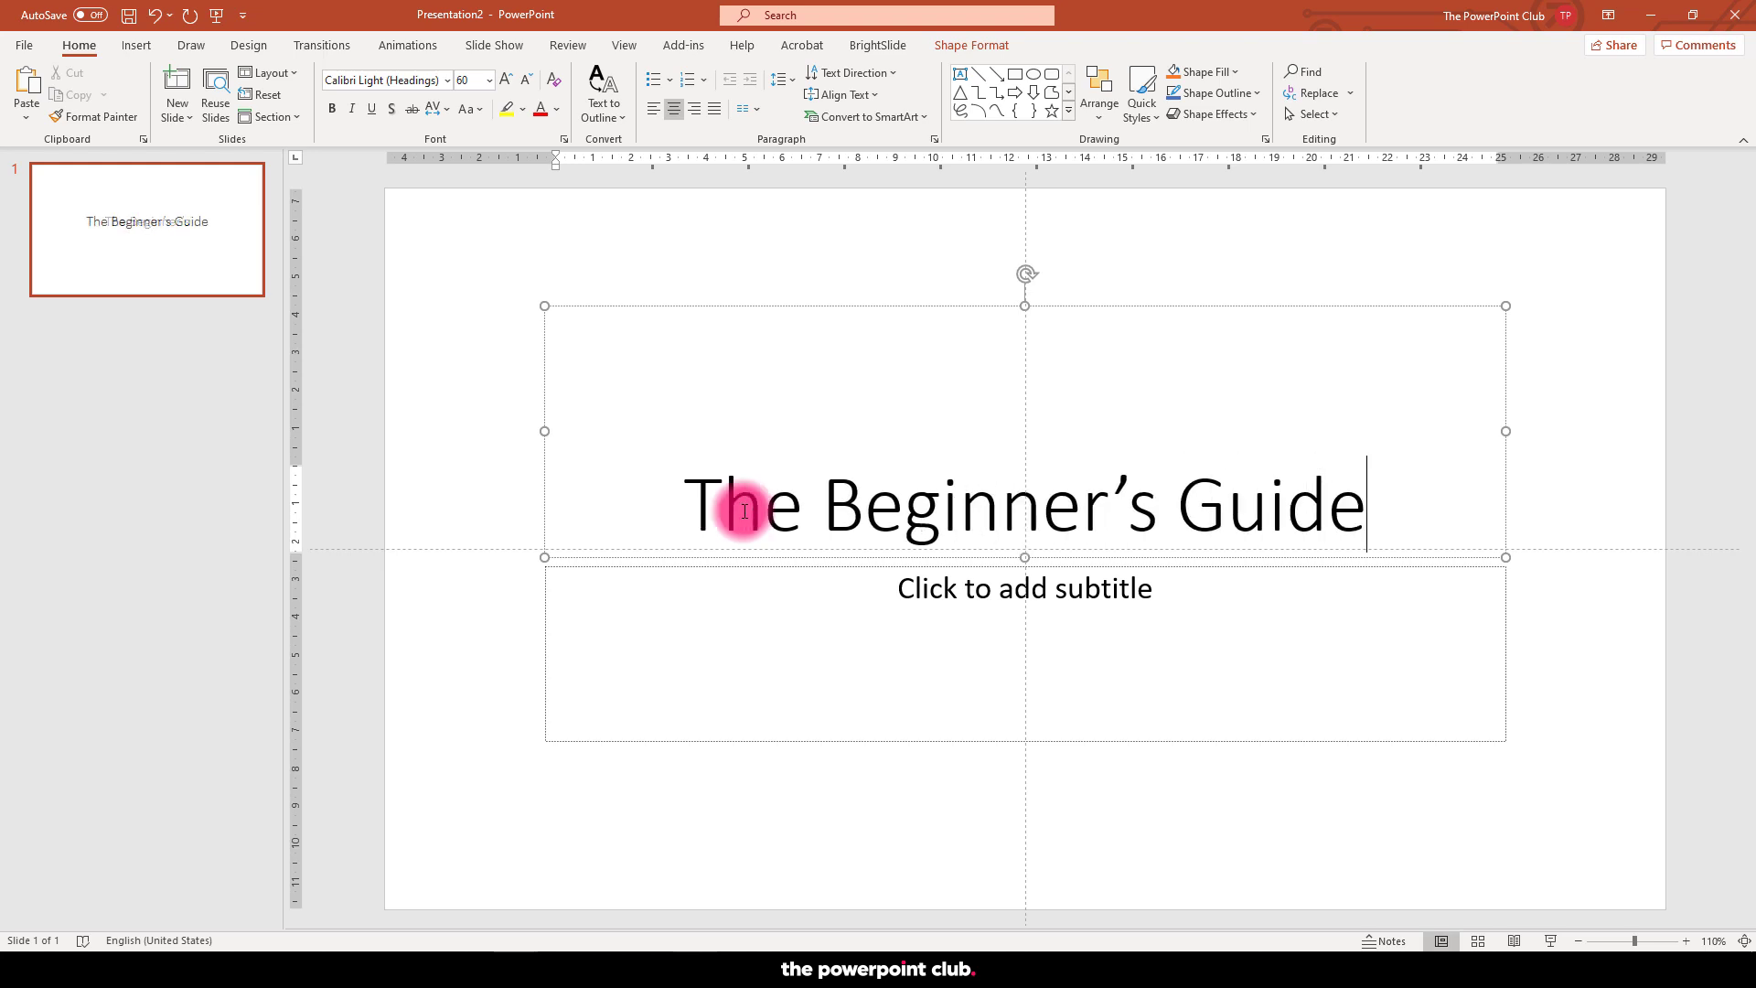
{"action": "type", "text": "to P"}
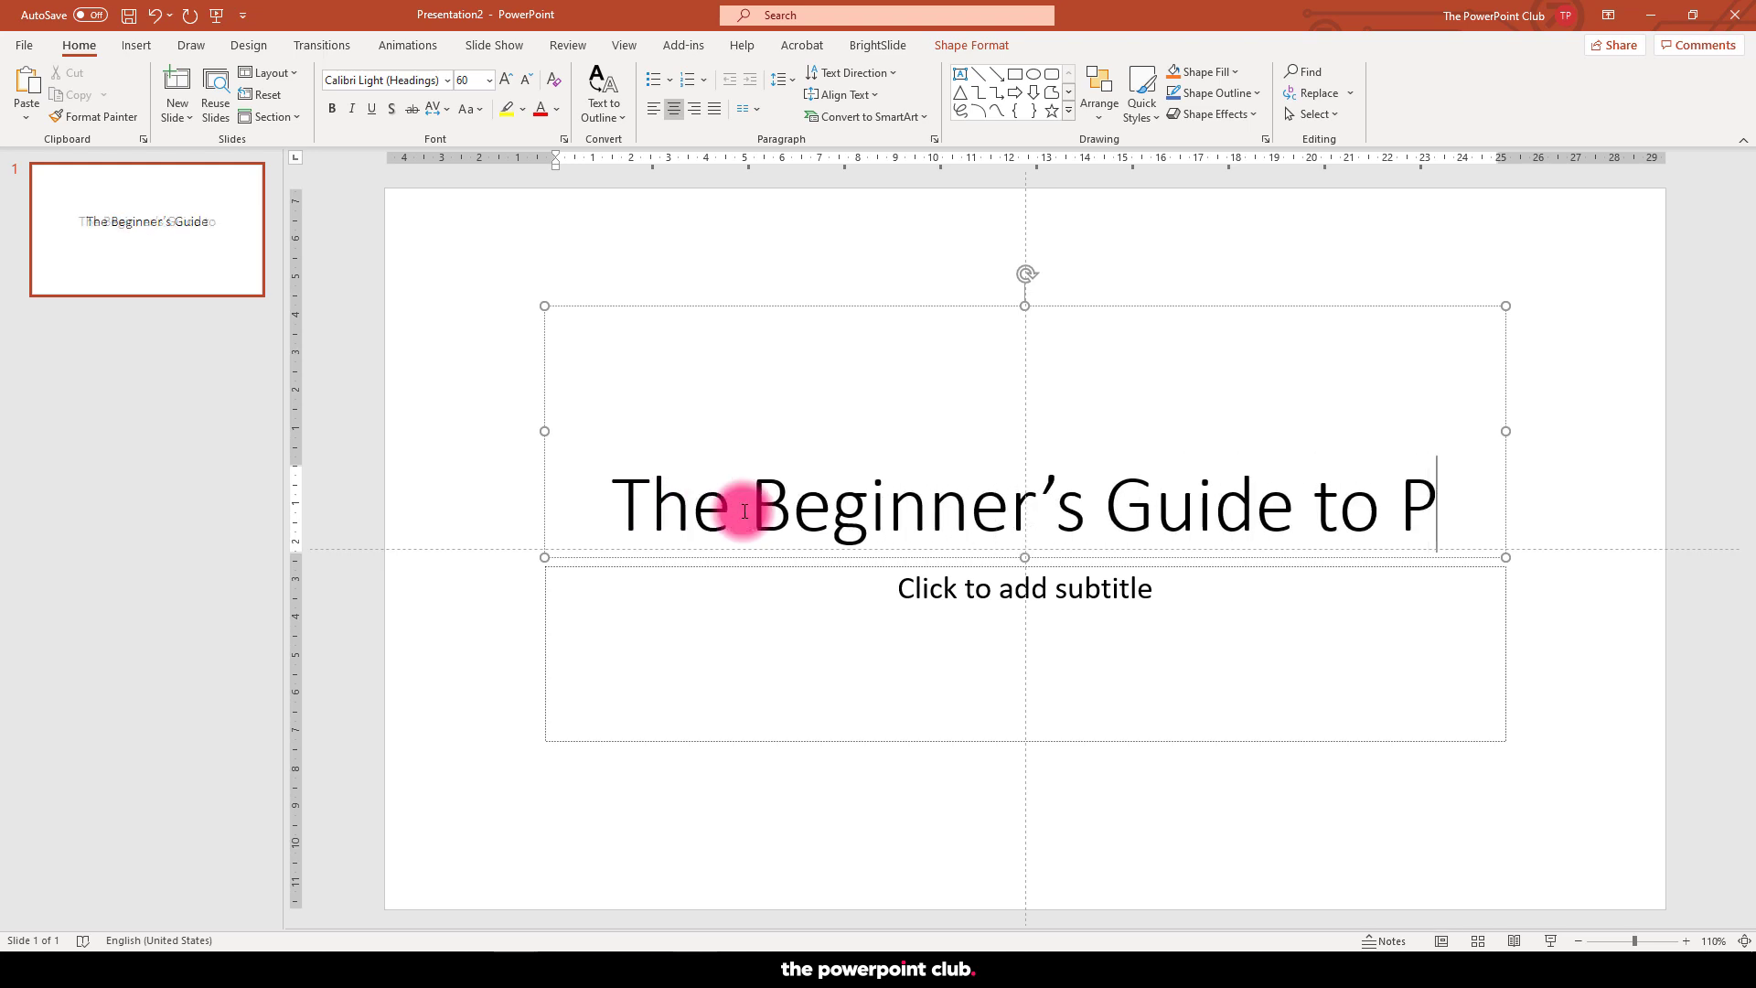
{"action": "type", "text": "owerPoint"}
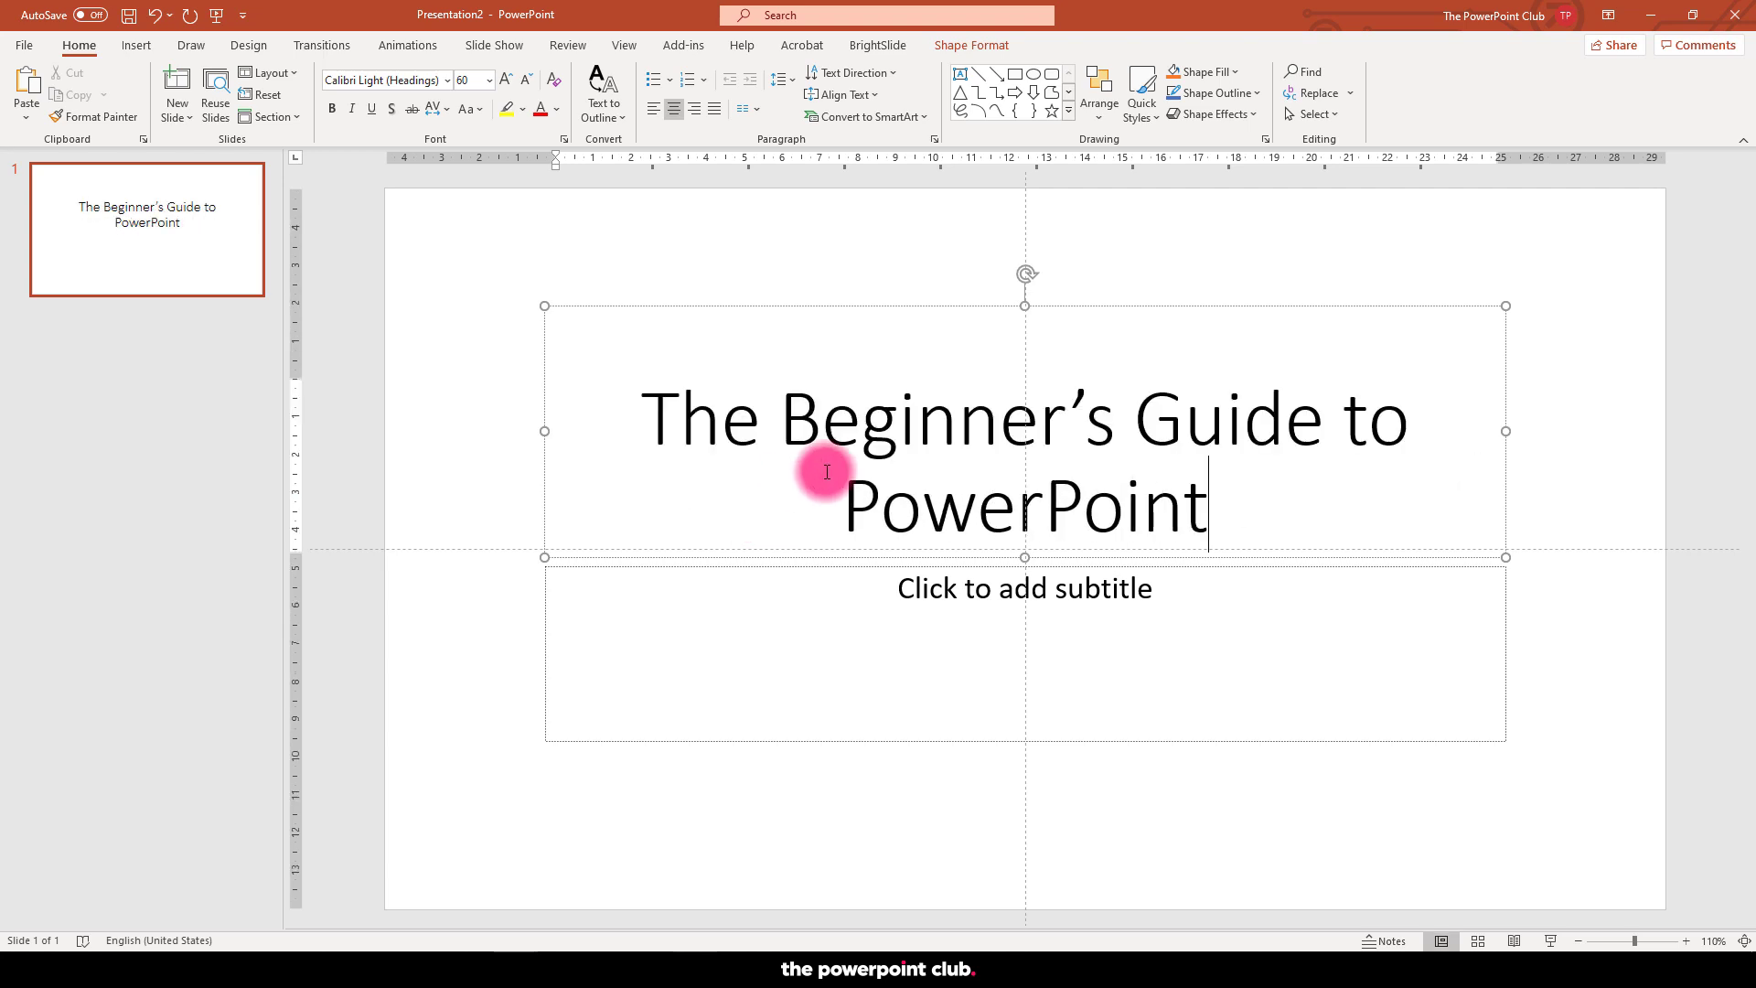
{"action": "left_click", "coordinate": [930, 627]}
{"action": "type", "text": "The PowerPoint Club"}
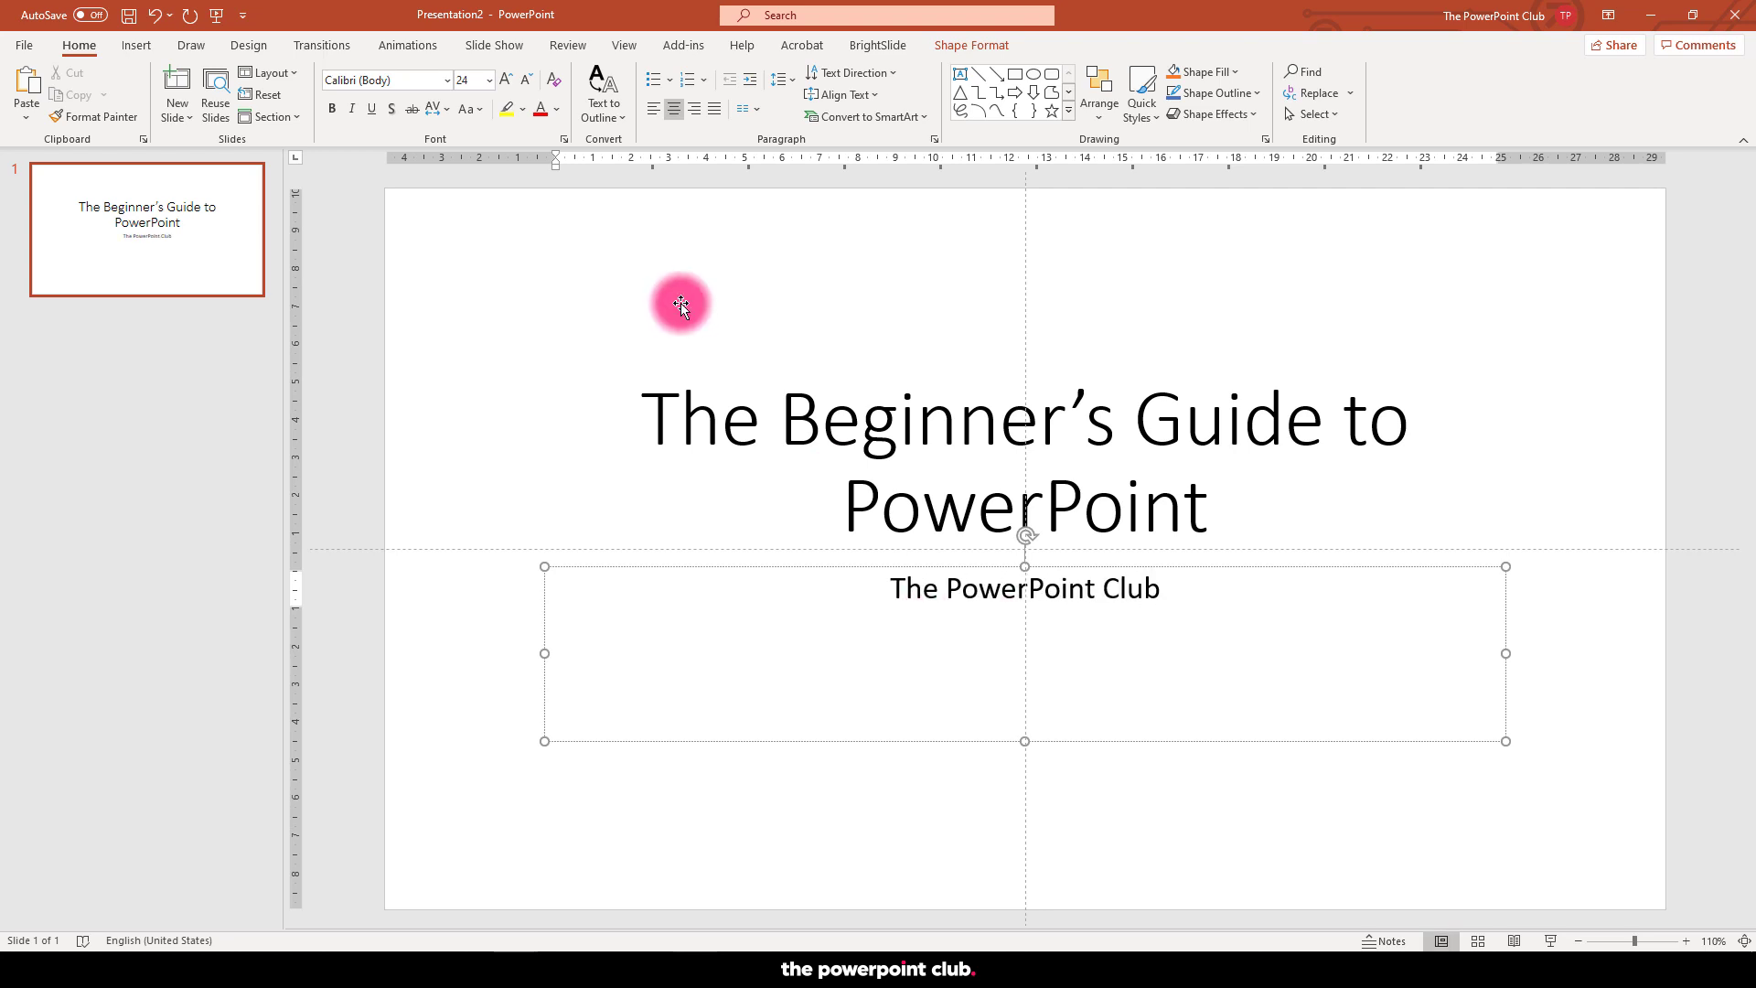
{"action": "left_click", "coordinate": [349, 287]}
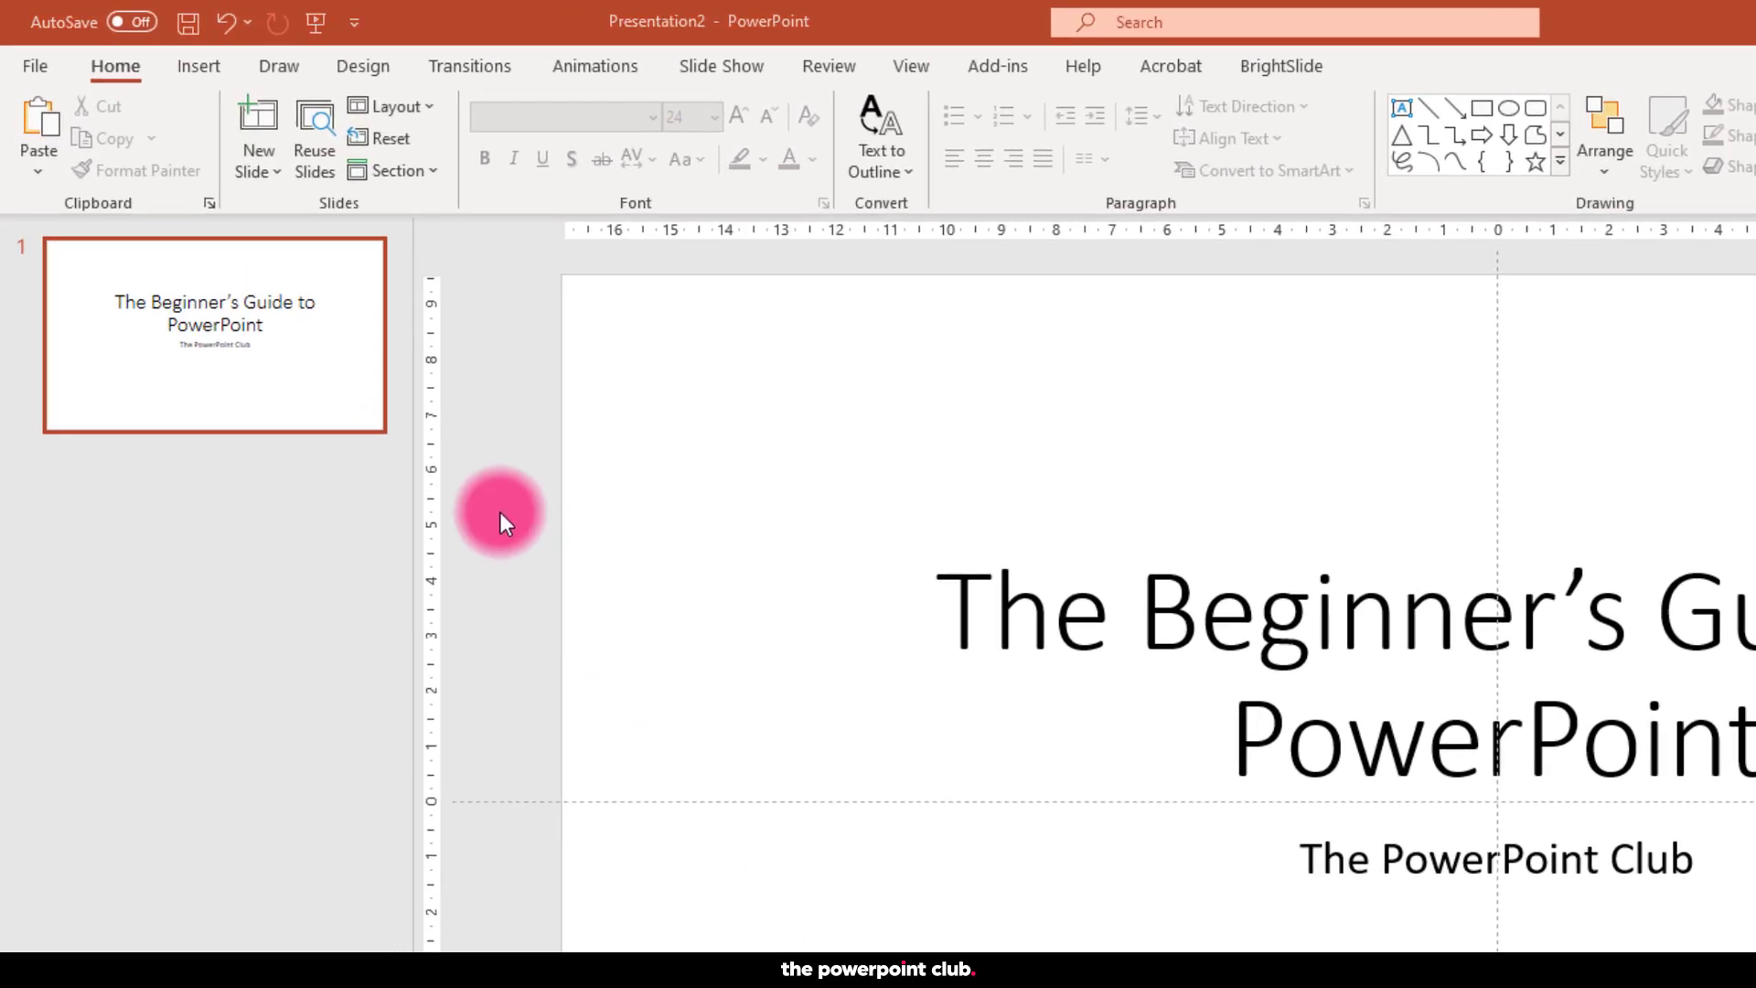
{"action": "left_click", "coordinate": [825, 412]}
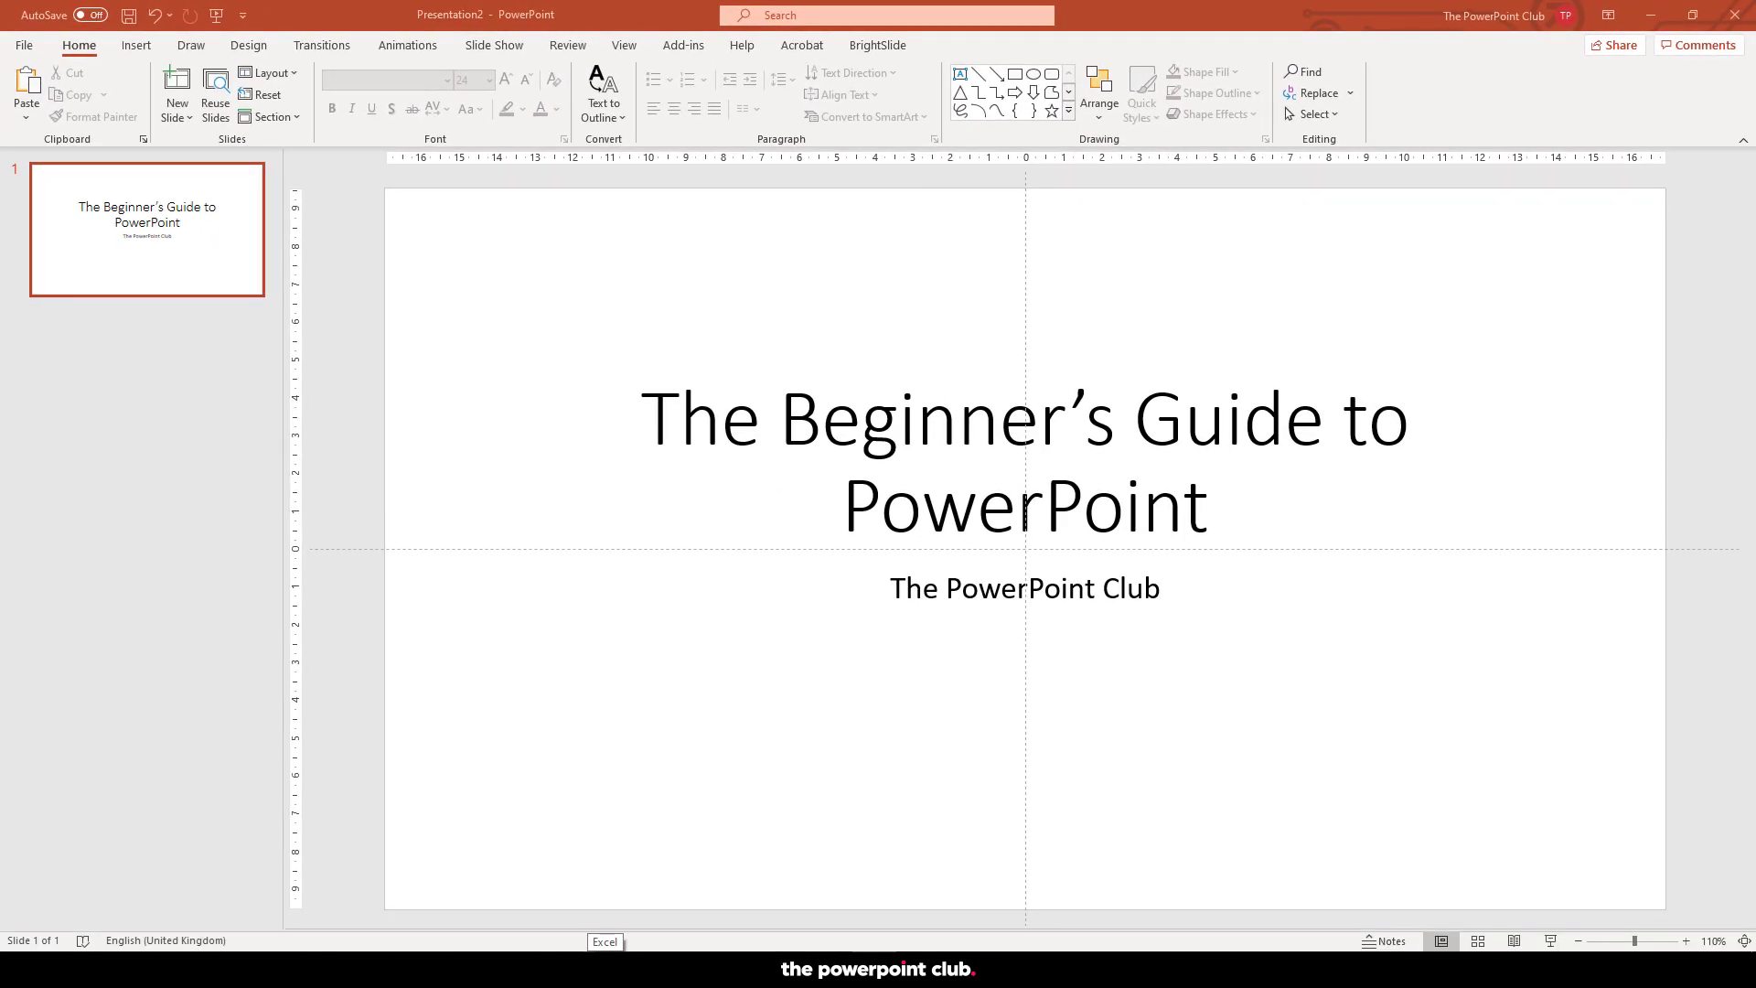
{"action": "left_click", "coordinate": [352, 392]}
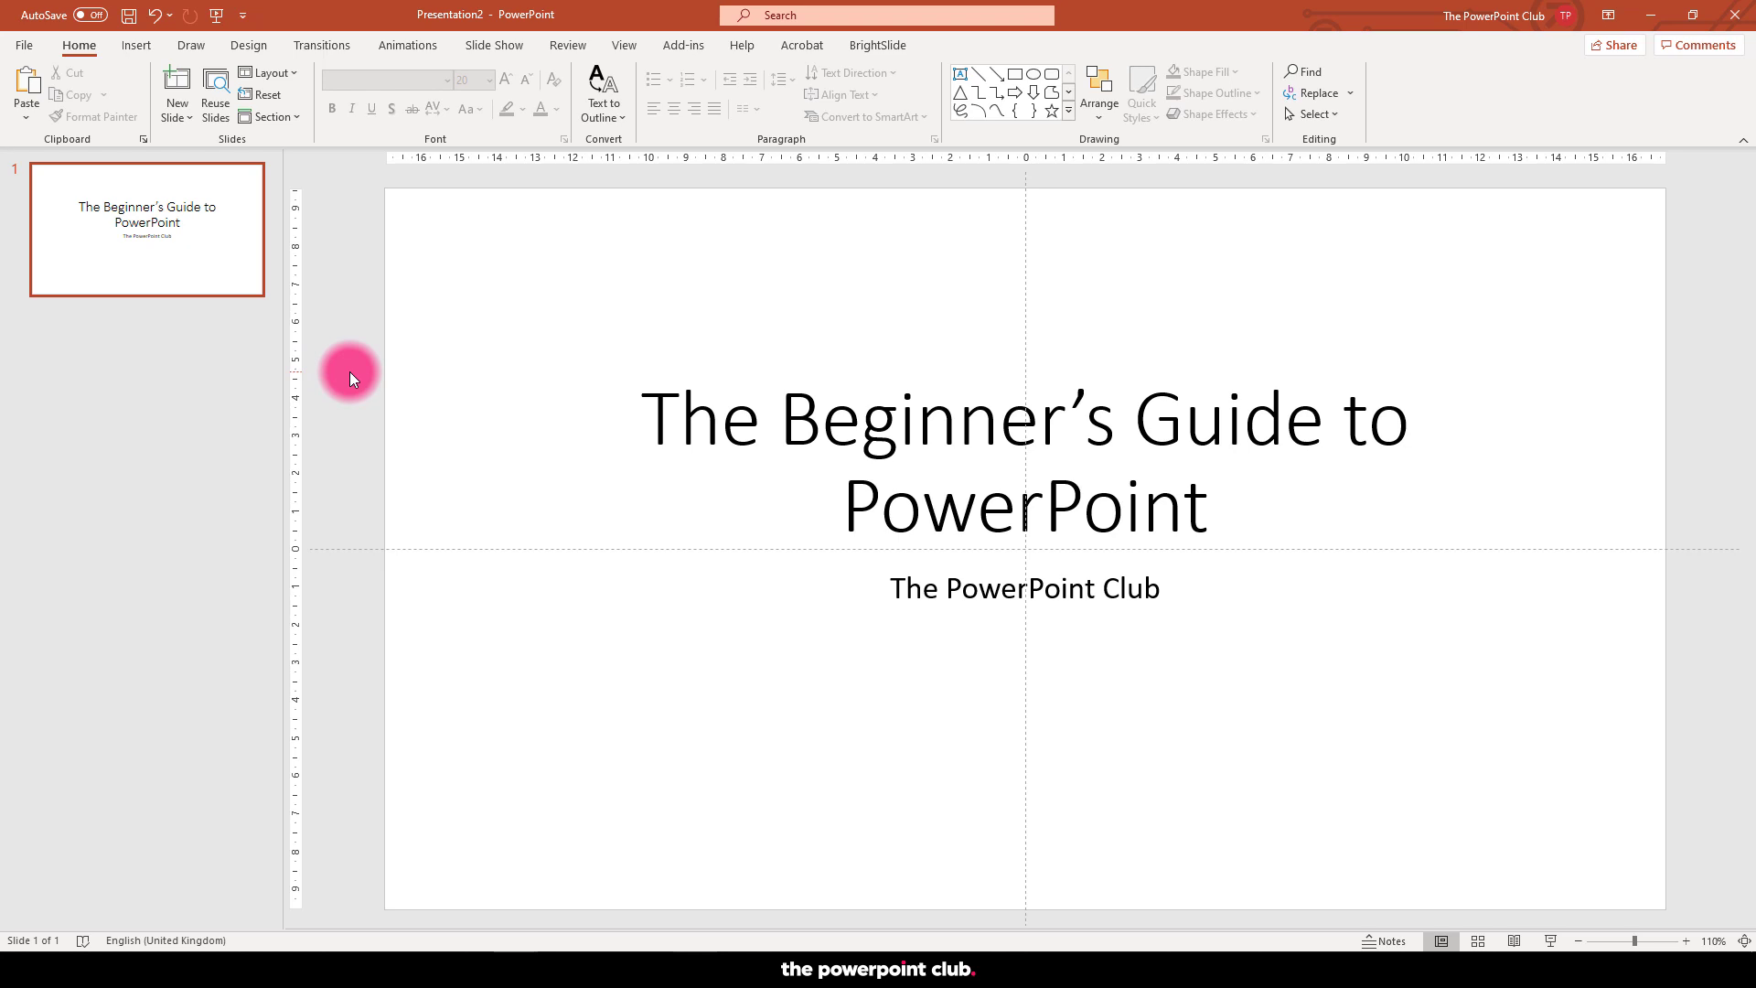
- Insert a Title and Content slide after slide 1, discarding an accidental extra slide
{"action": "left_click", "coordinate": [156, 327]}
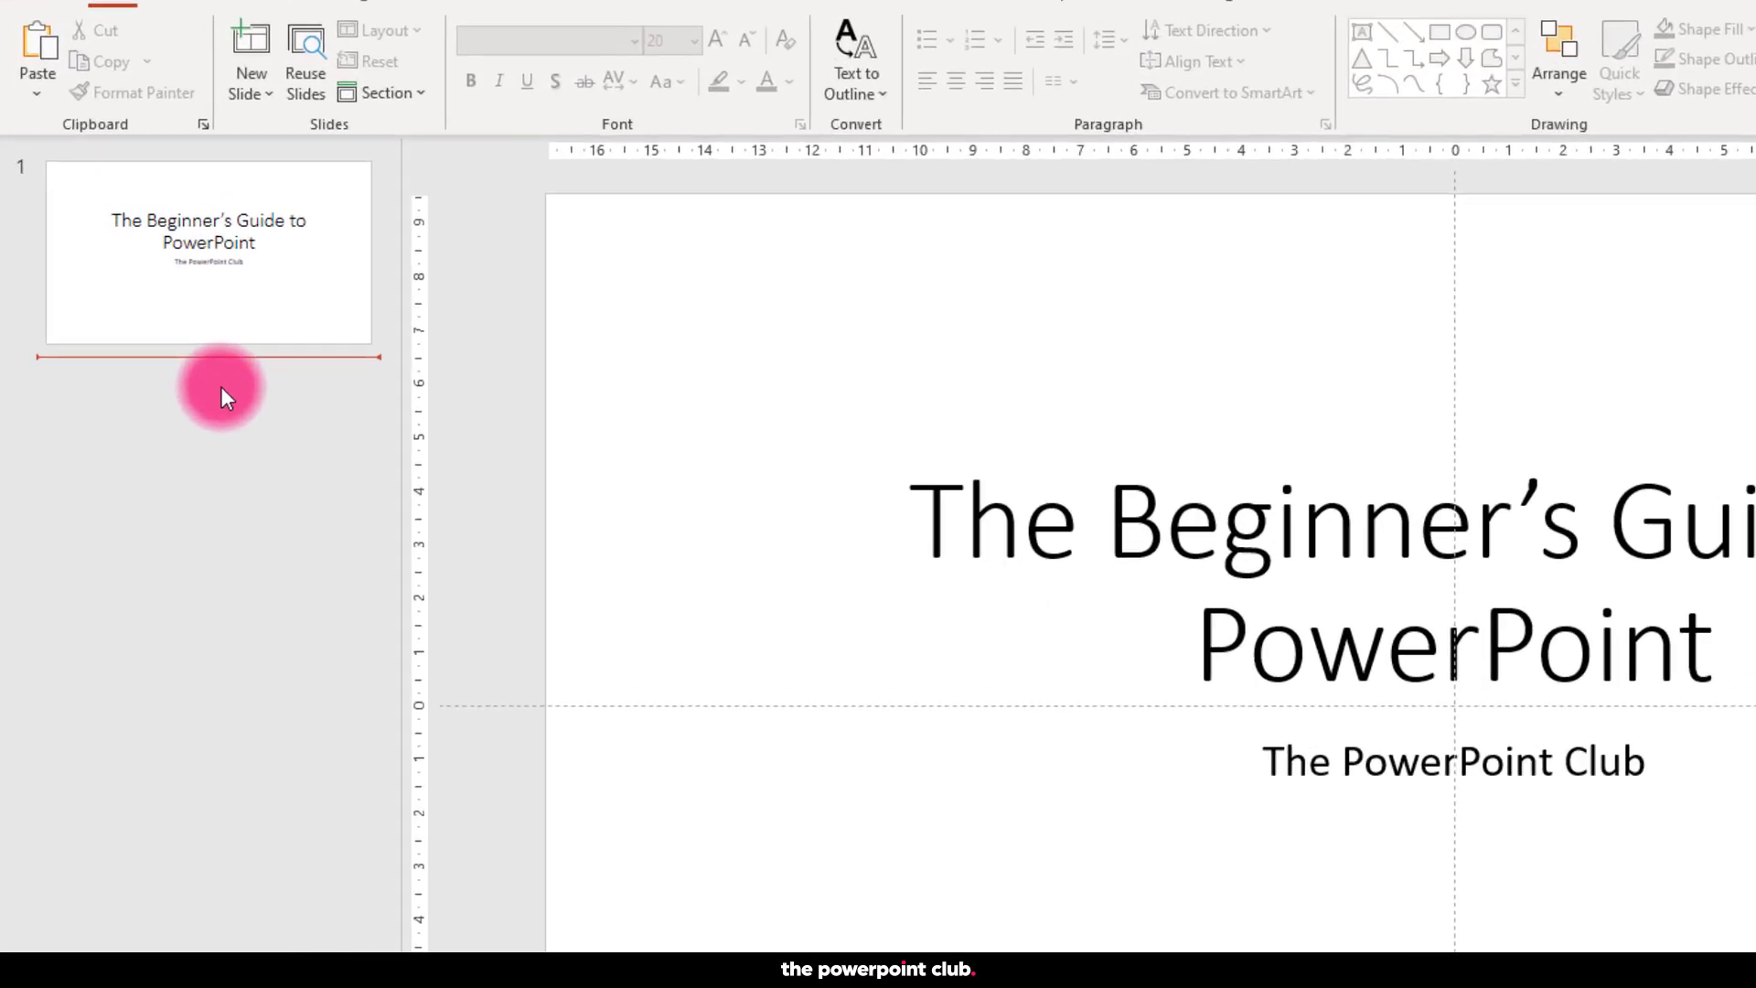
{"action": "right_click", "coordinate": [156, 327]}
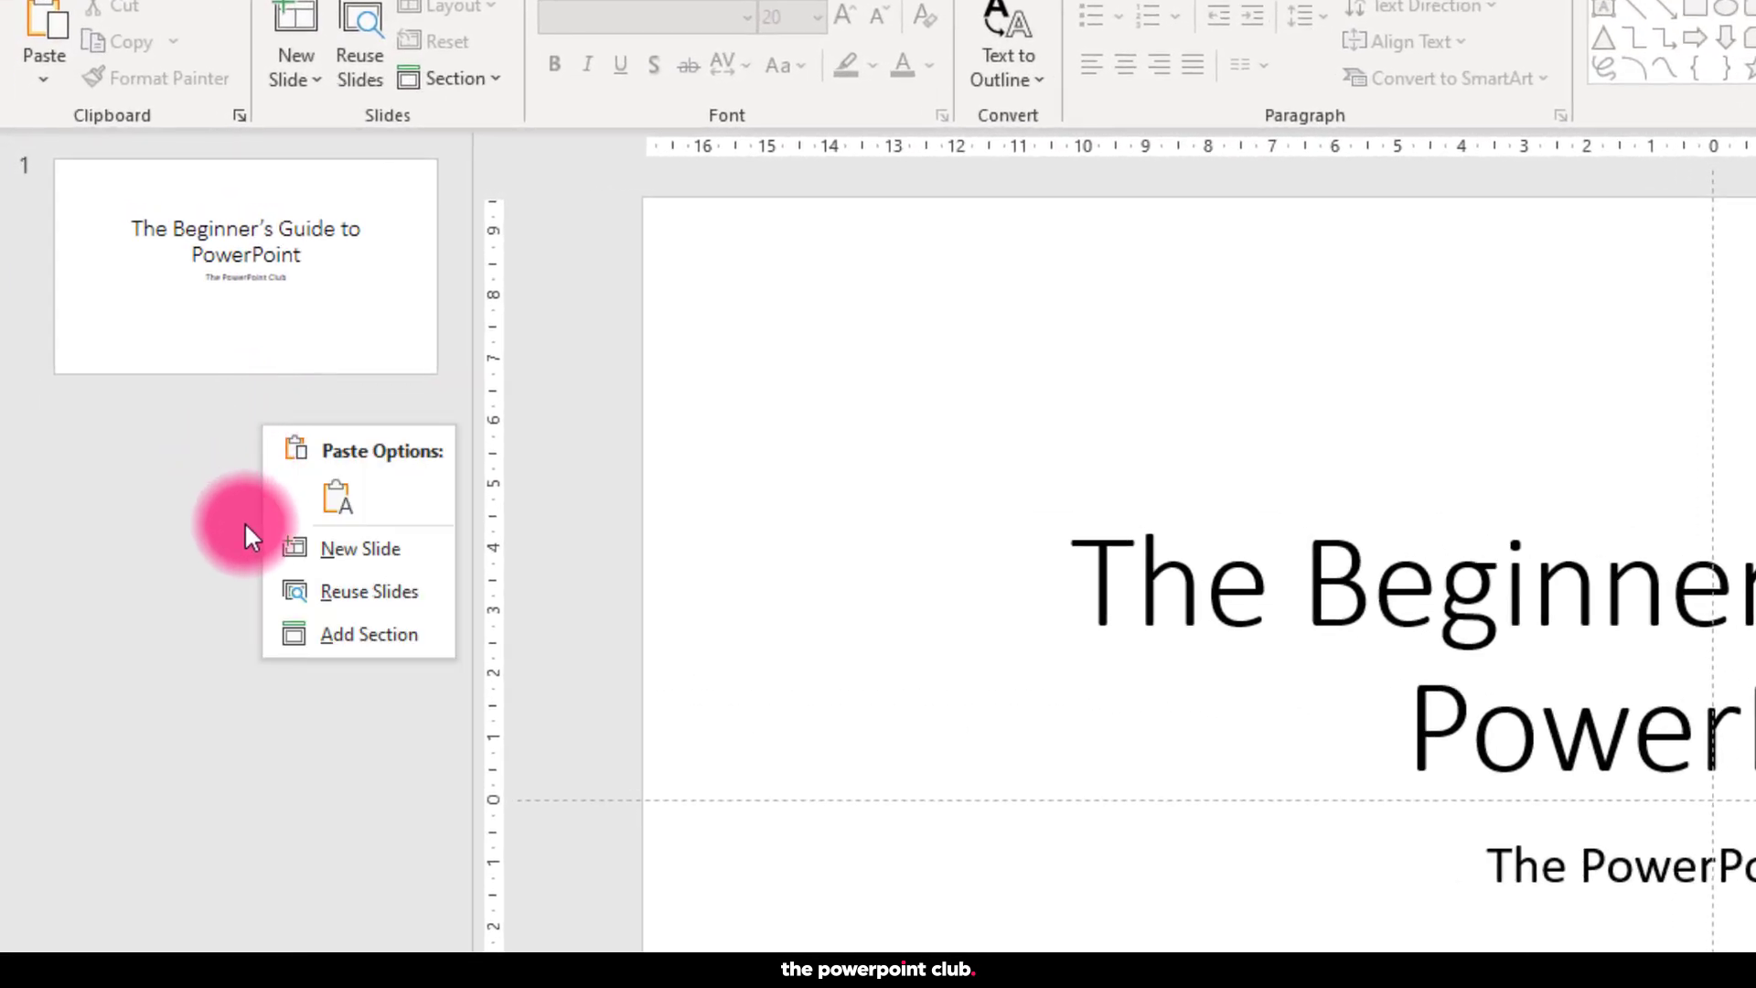
{"action": "left_click", "coordinate": [282, 548]}
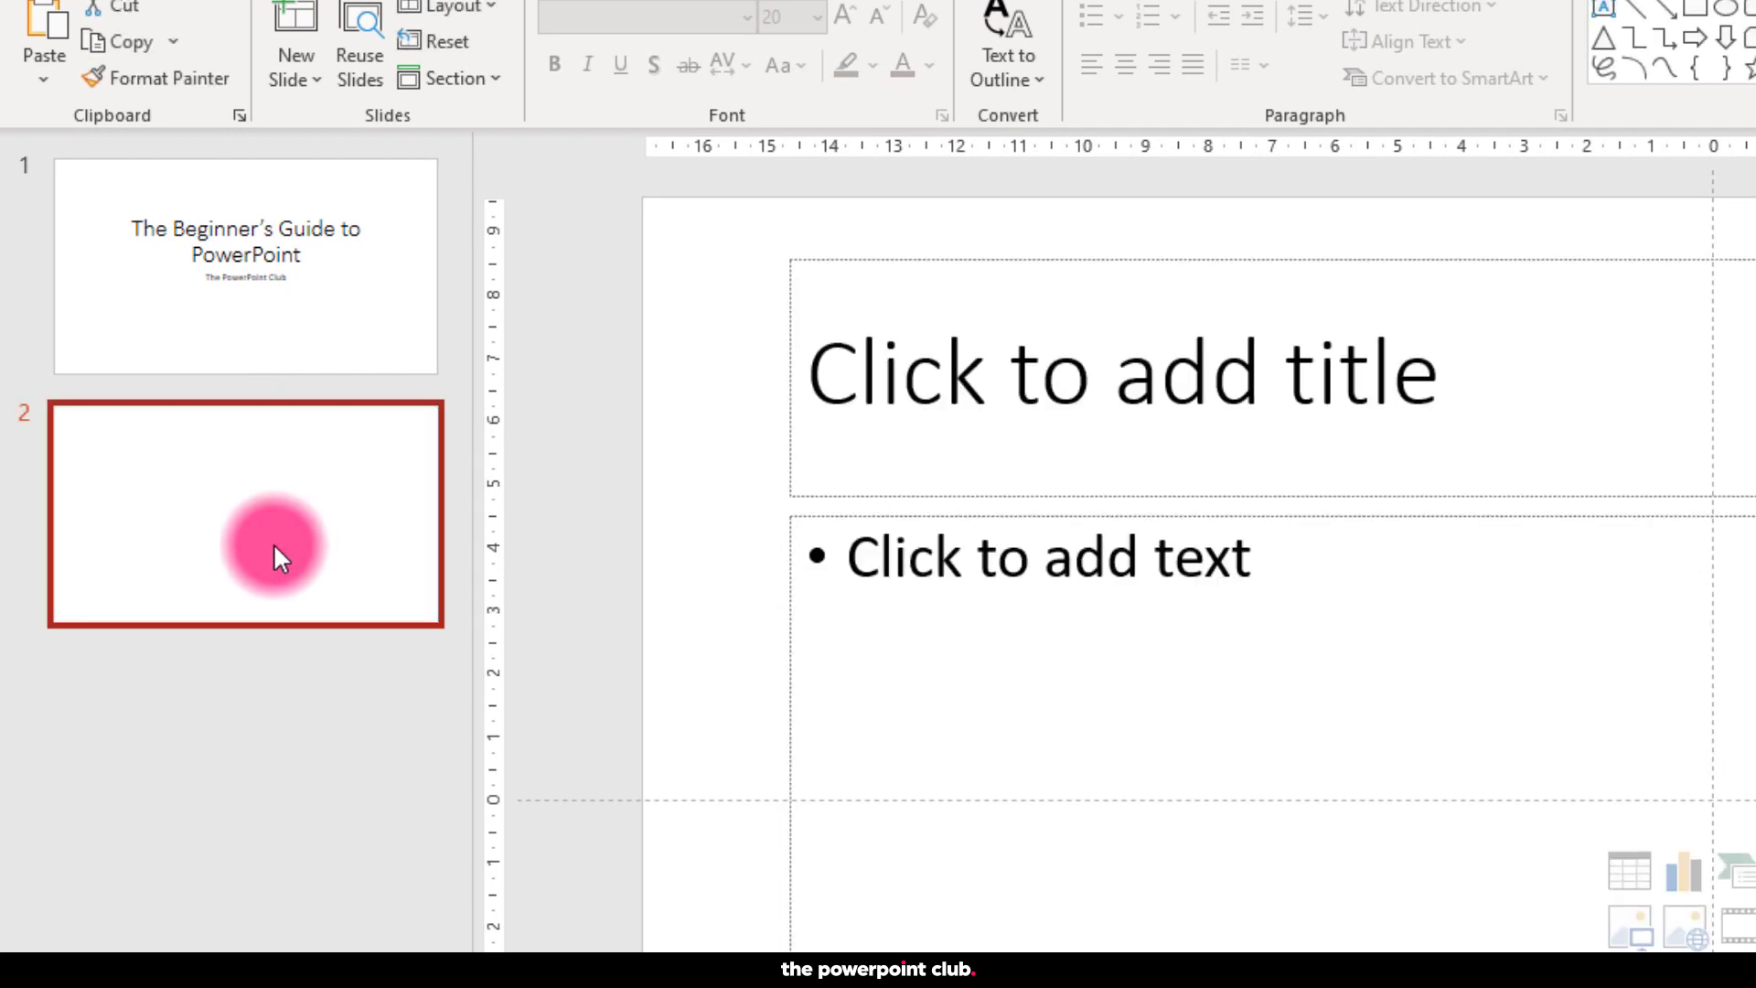
{"action": "key", "text": "Delete"}
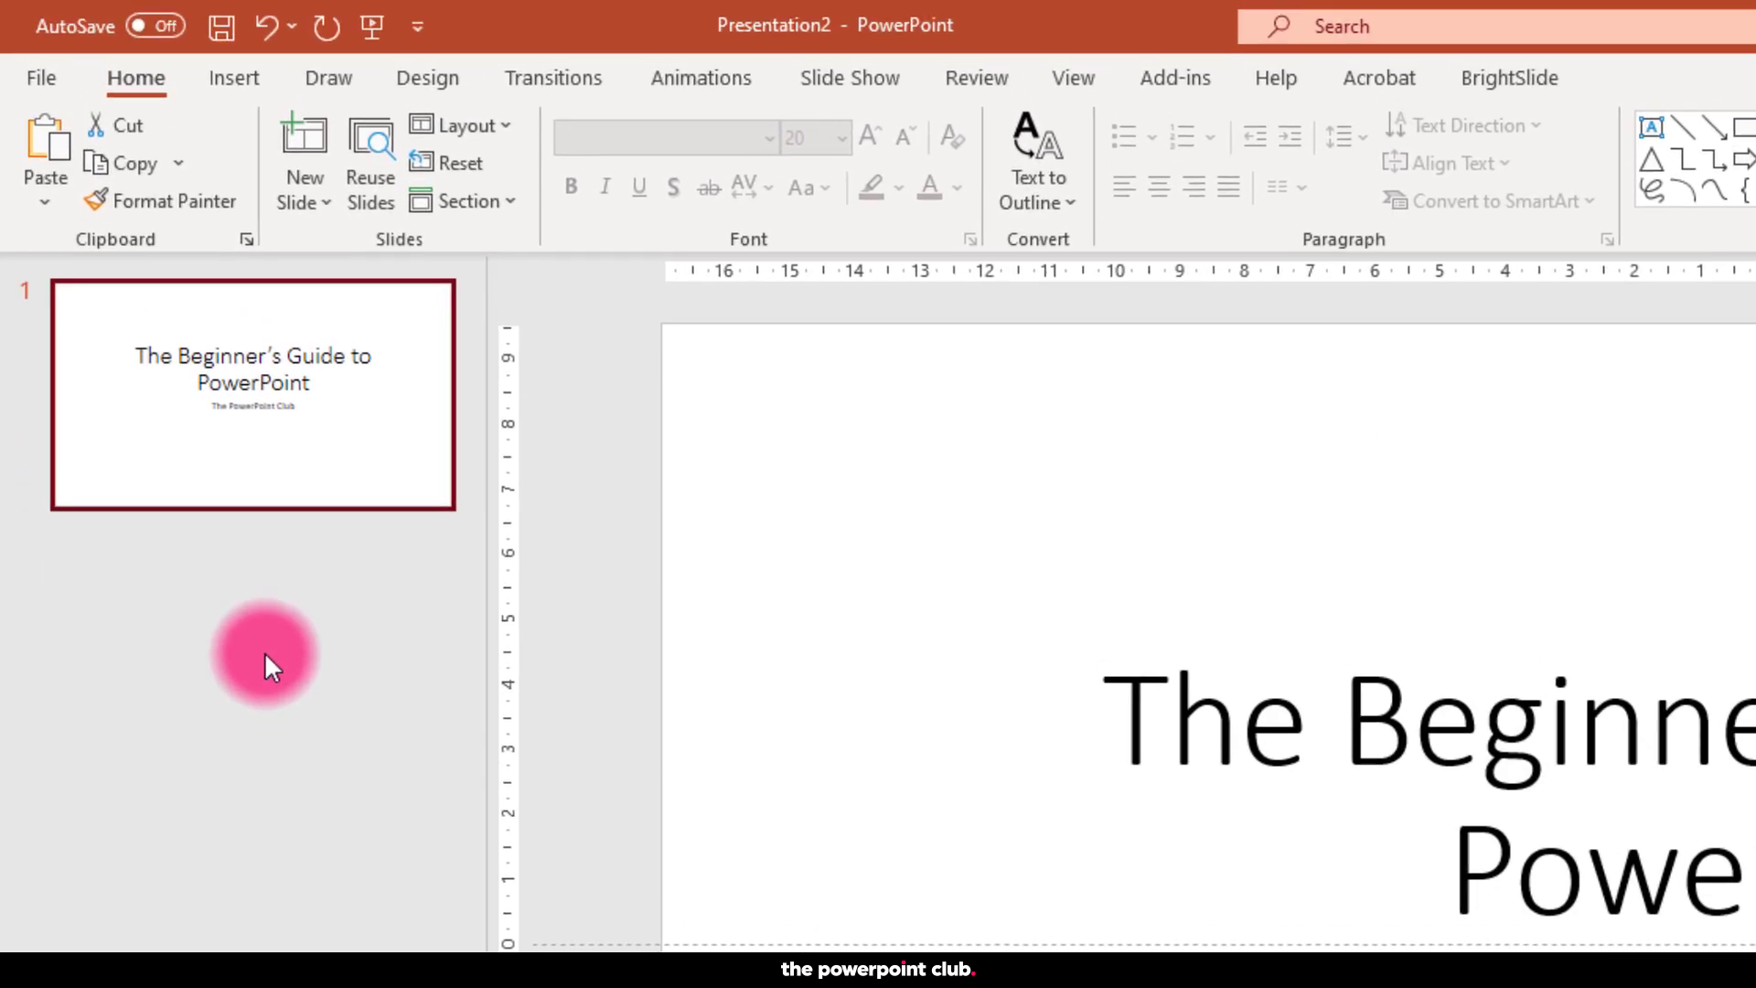
{"action": "left_click", "coordinate": [266, 651]}
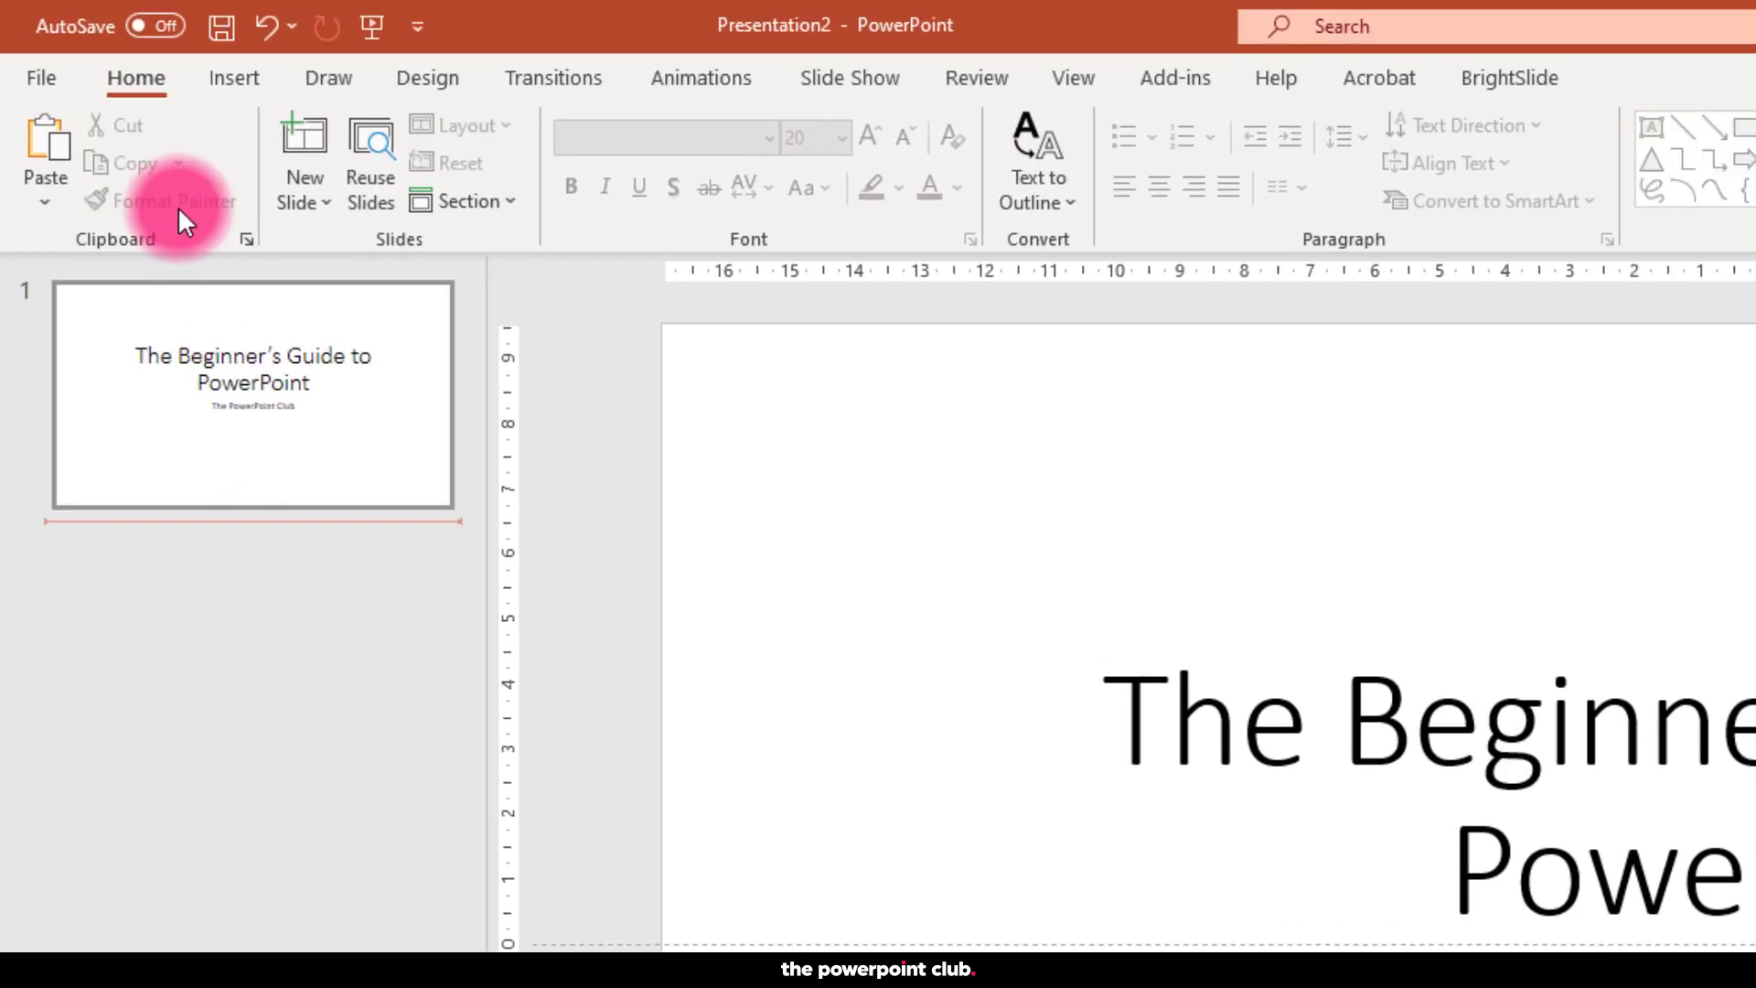
{"action": "left_click", "coordinate": [306, 193]}
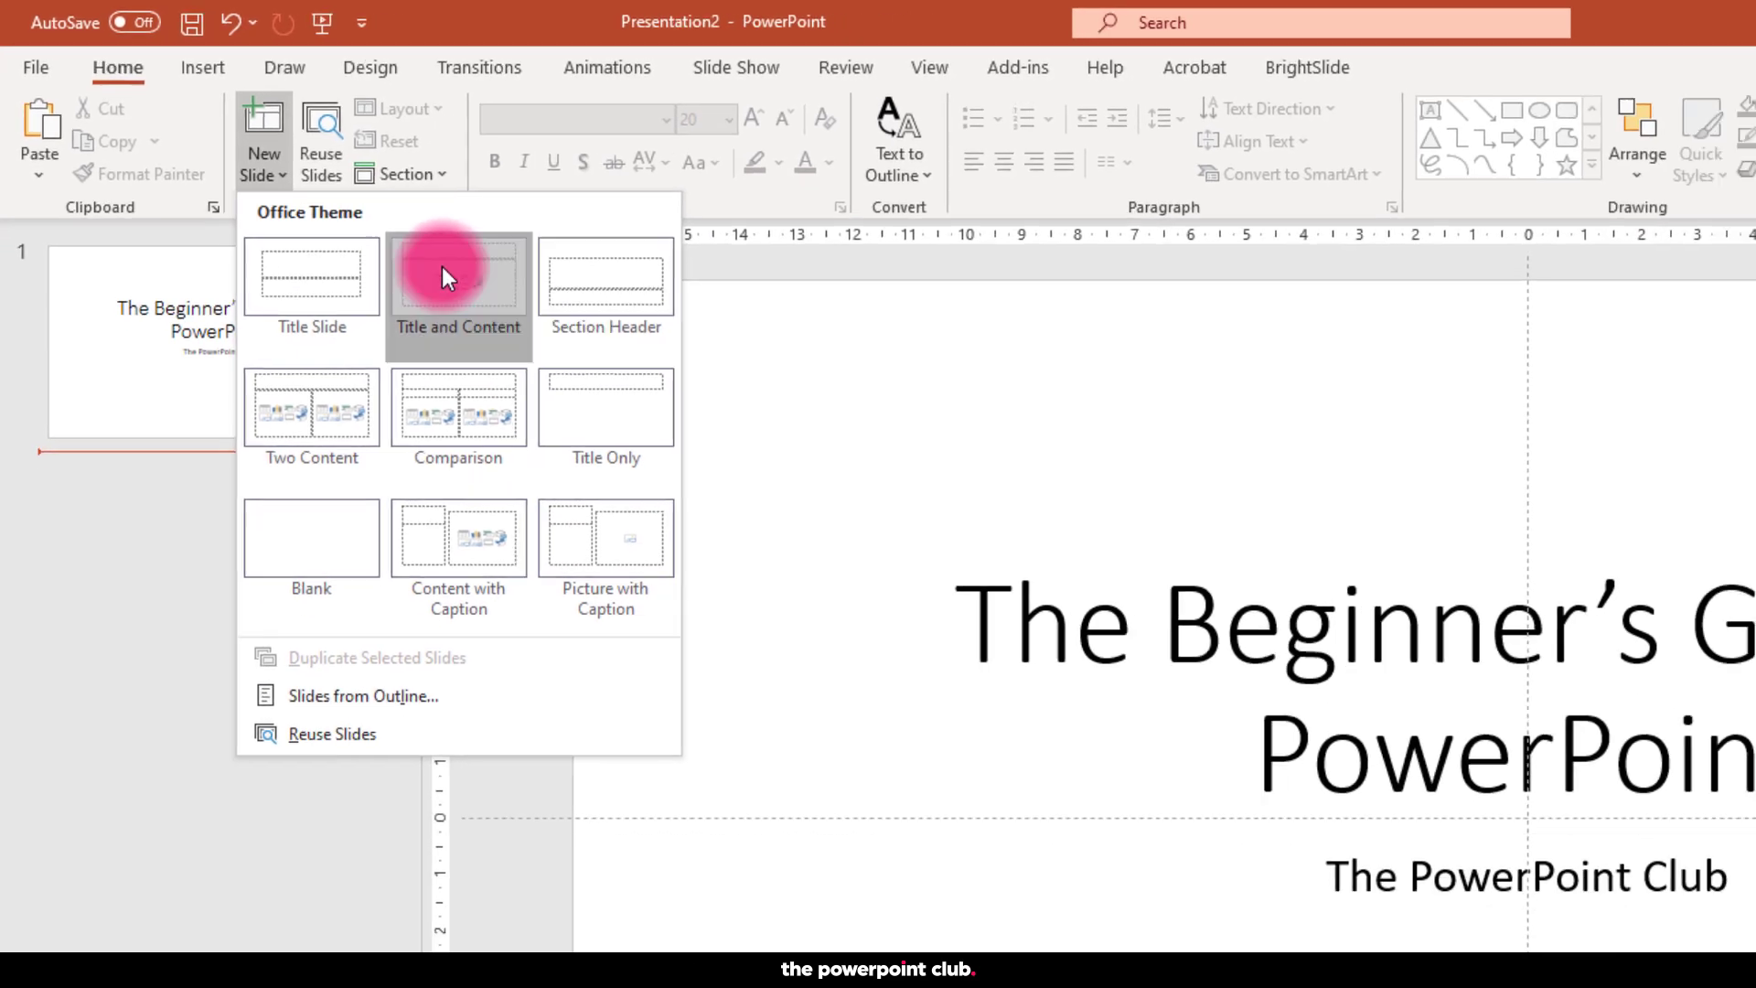
{"action": "left_click", "coordinate": [517, 315]}
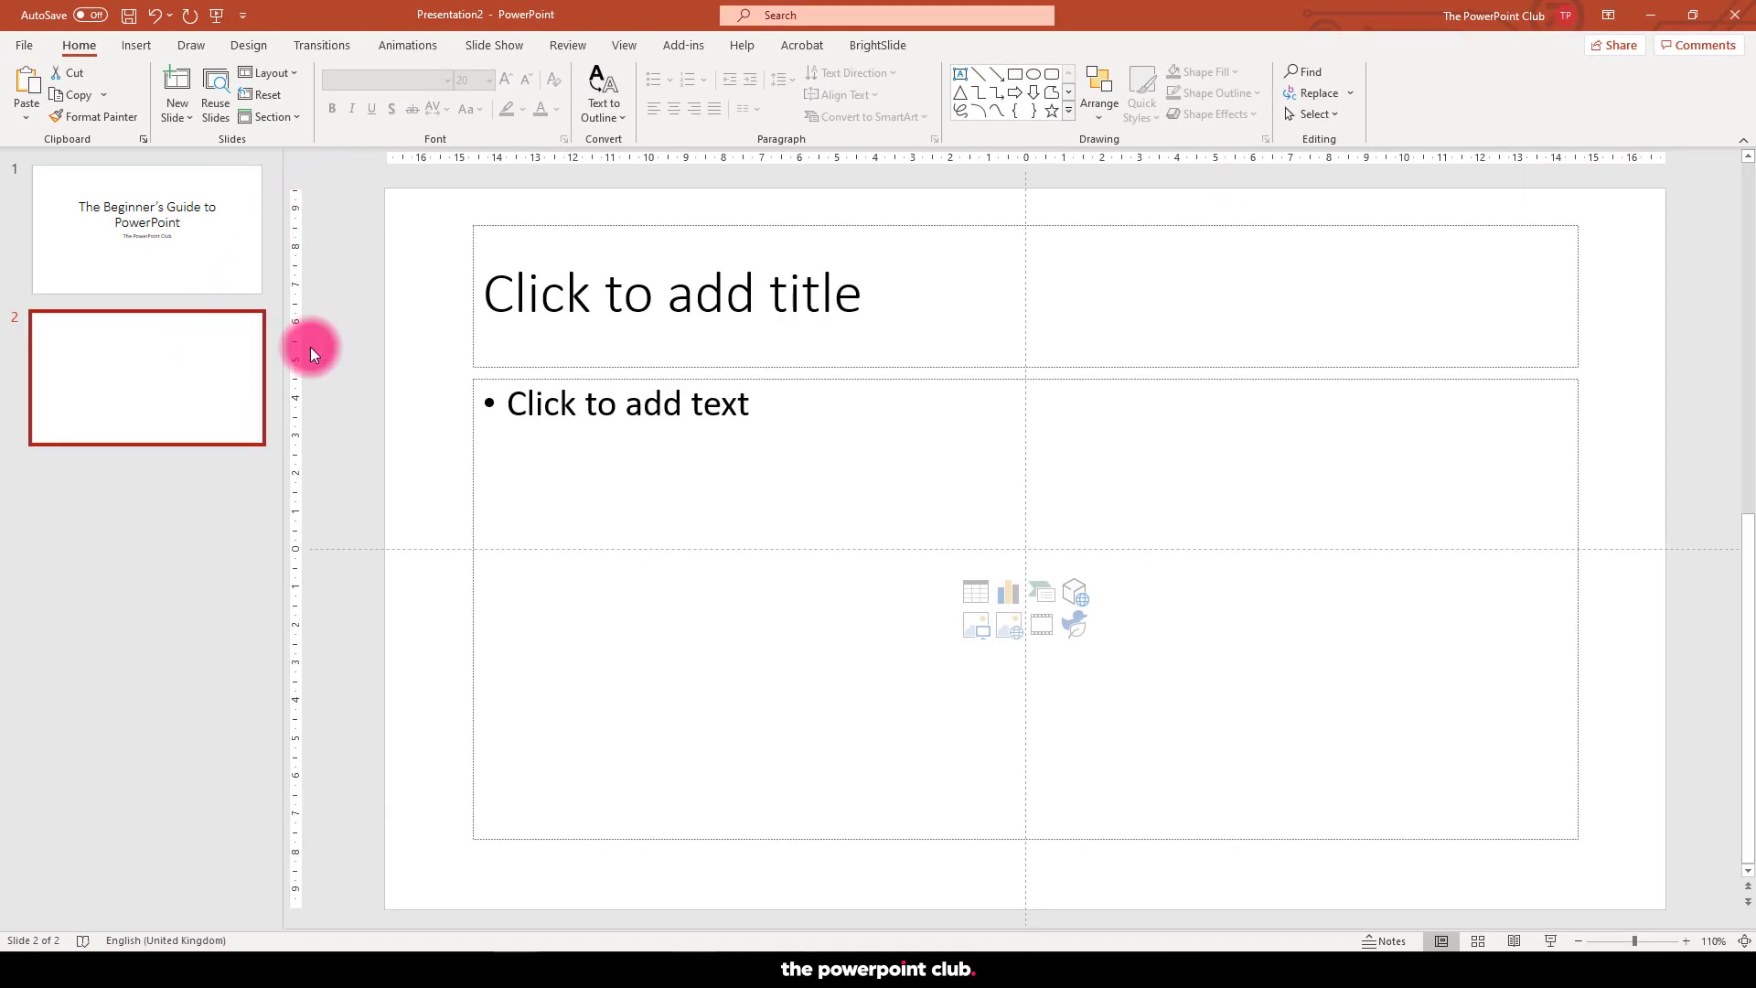
- Title slide 2 'This is a slide title' with bullets 'PowerPoint is AWESOME', 'Hello mum', 'This is great'
{"action": "left_click", "coordinate": [675, 303]}
{"action": "type", "text": "This is a slide title"}
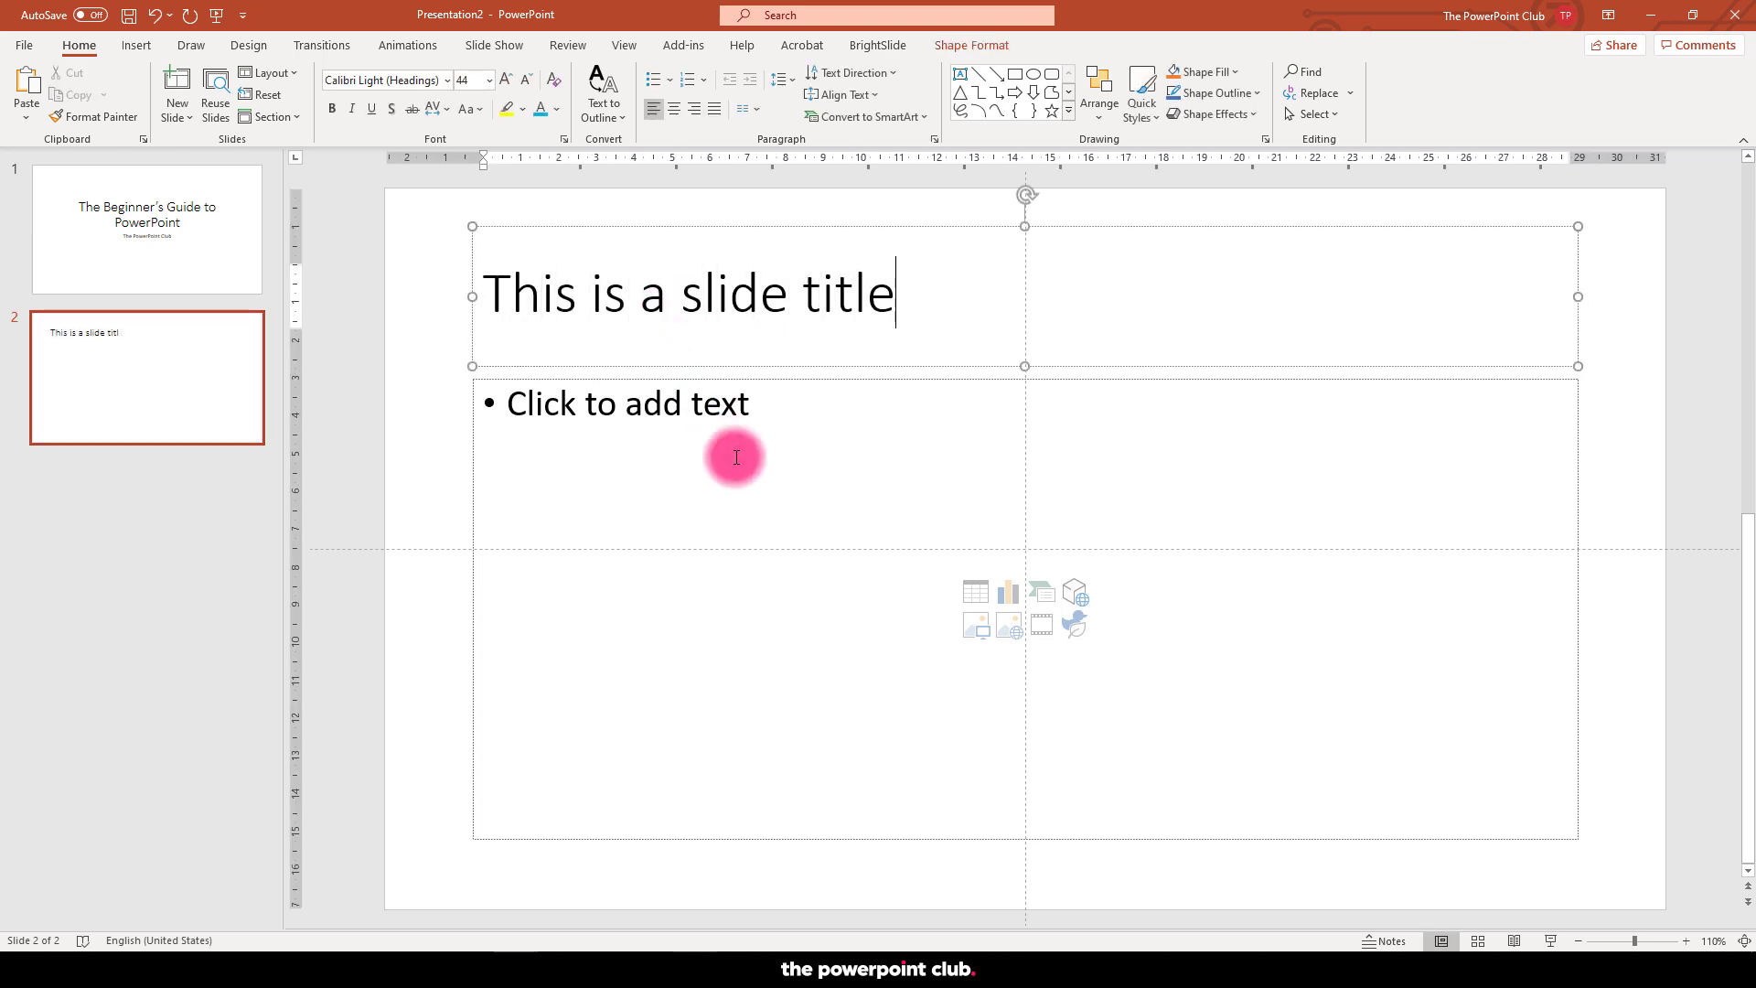
{"action": "left_click", "coordinate": [737, 457]}
{"action": "type", "text": "PowerPoint is AWESOME"}
{"action": "key", "text": "Return"}
{"action": "type", "text": "Hello mum"}
{"action": "key", "text": "Return"}
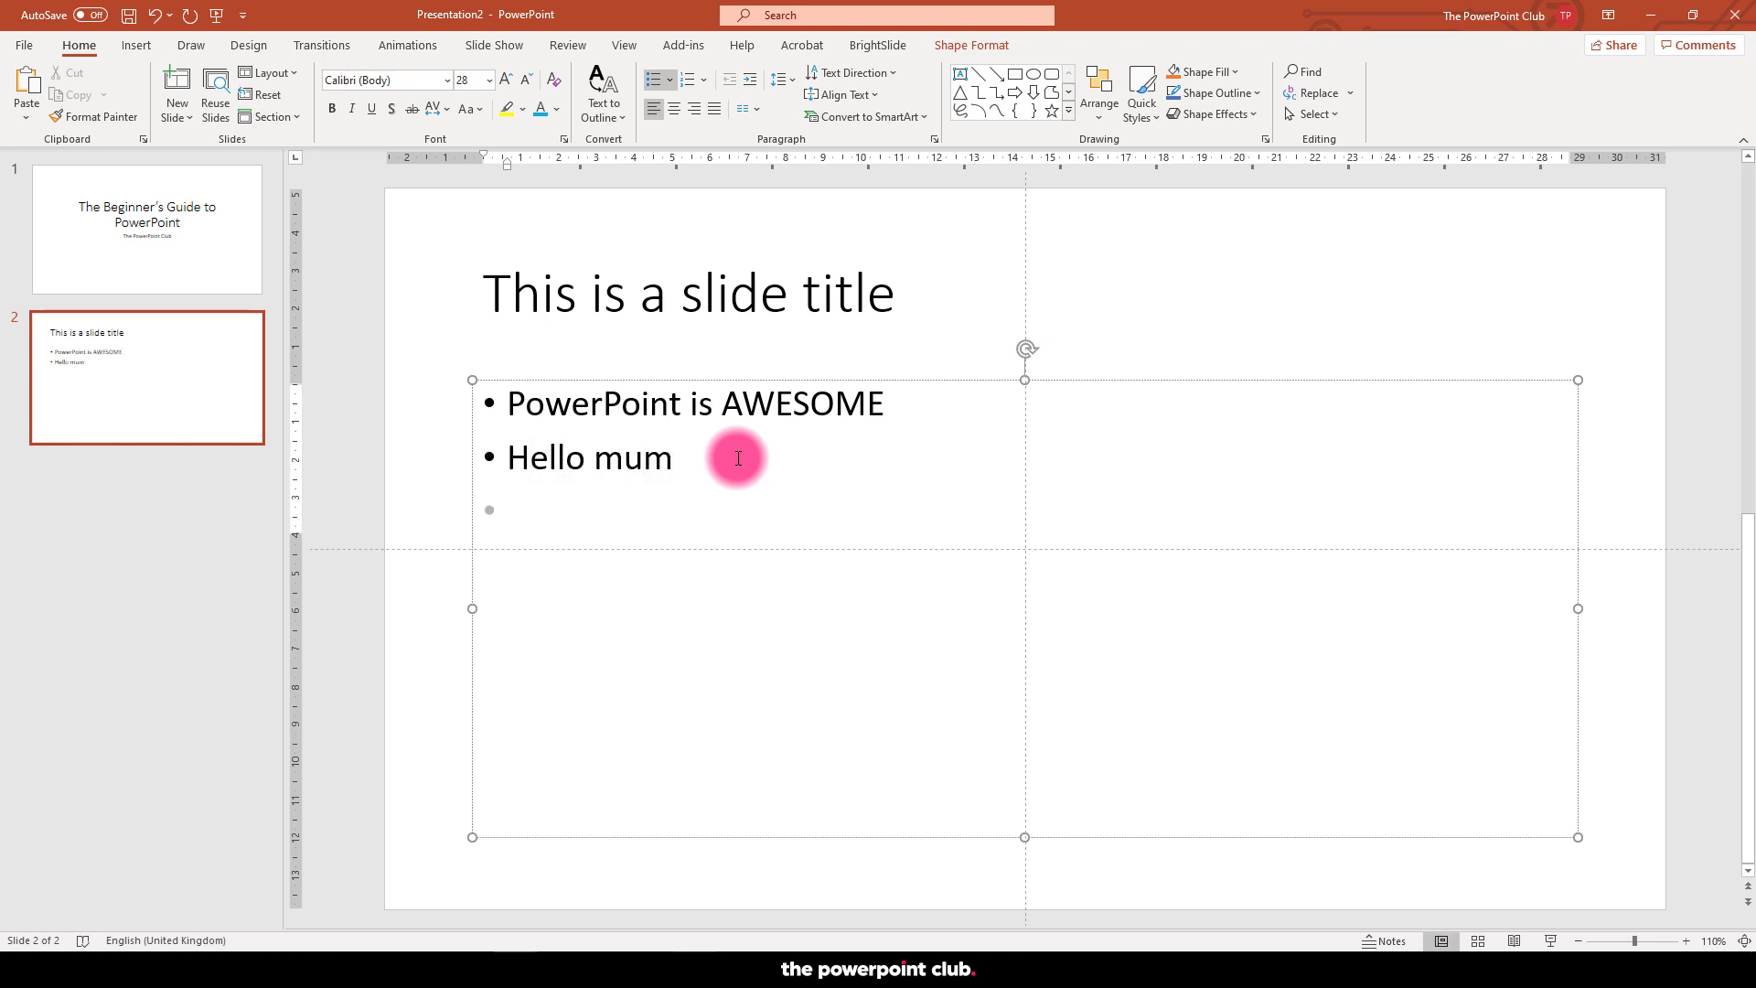
{"action": "type", "text": "This is great"}
{"action": "left_click", "coordinate": [338, 274]}
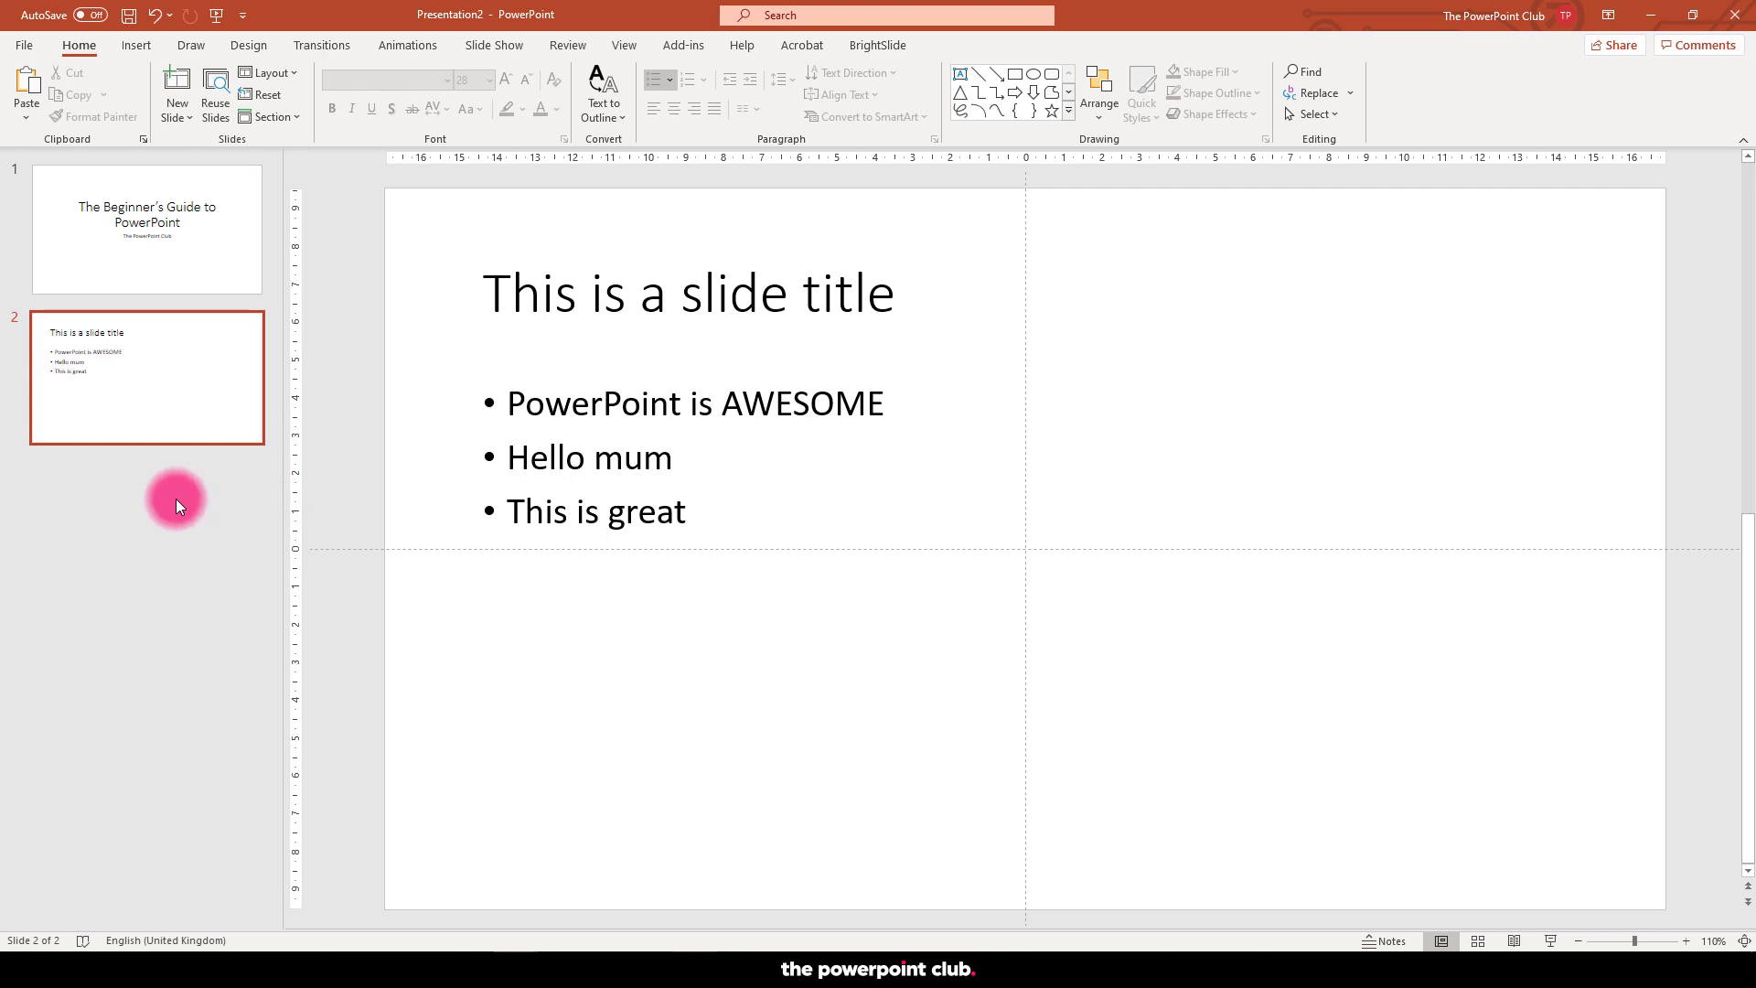
- Add a Blank-layout slide as slide 3 after the bulleted slide
{"action": "left_click", "coordinate": [168, 463]}
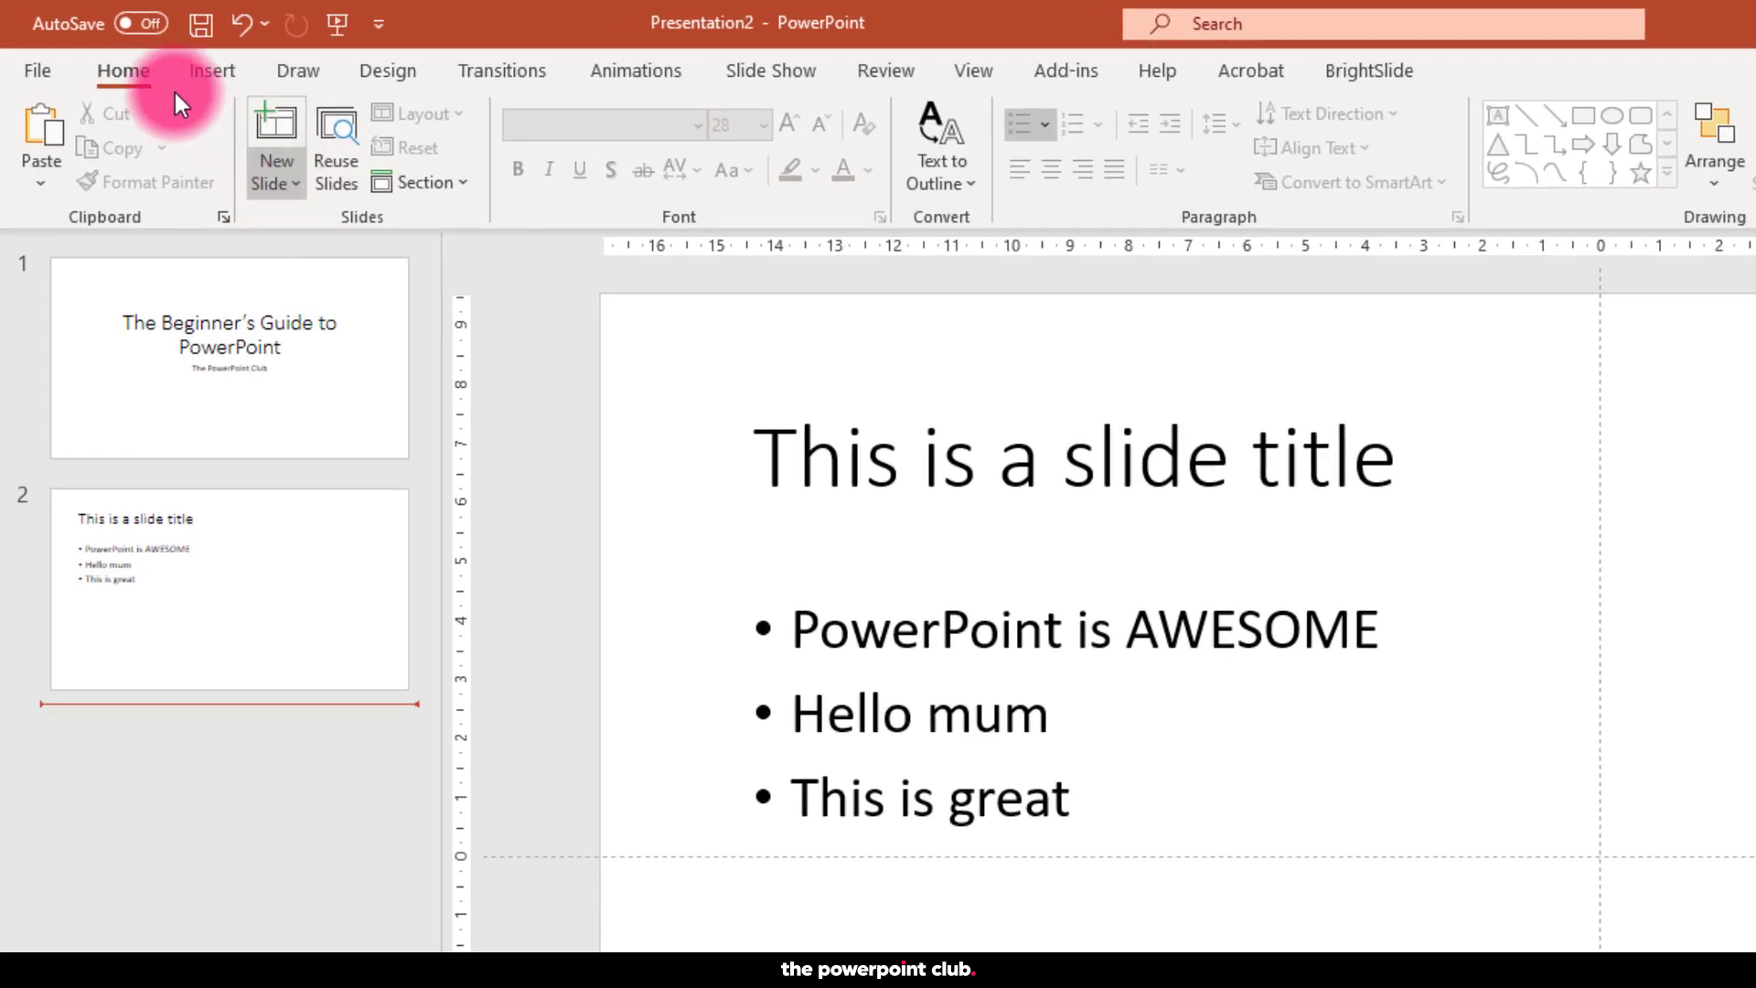
{"action": "left_click", "coordinate": [274, 163]}
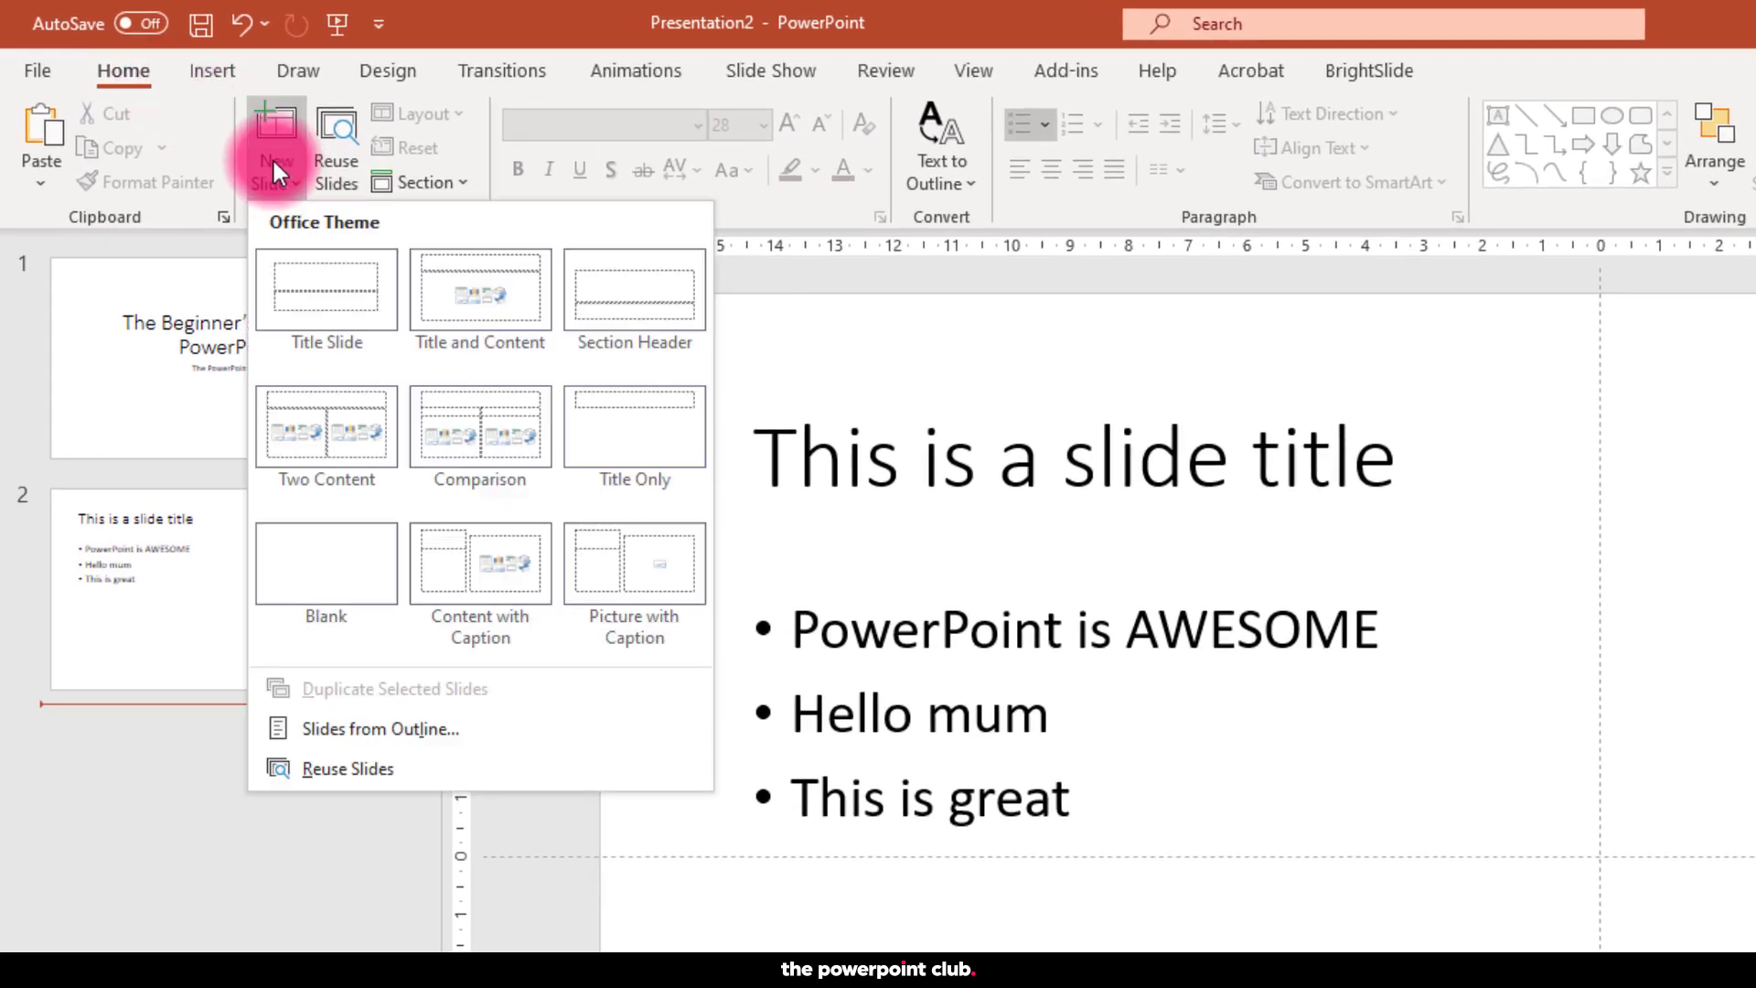
{"action": "left_click", "coordinate": [320, 576]}
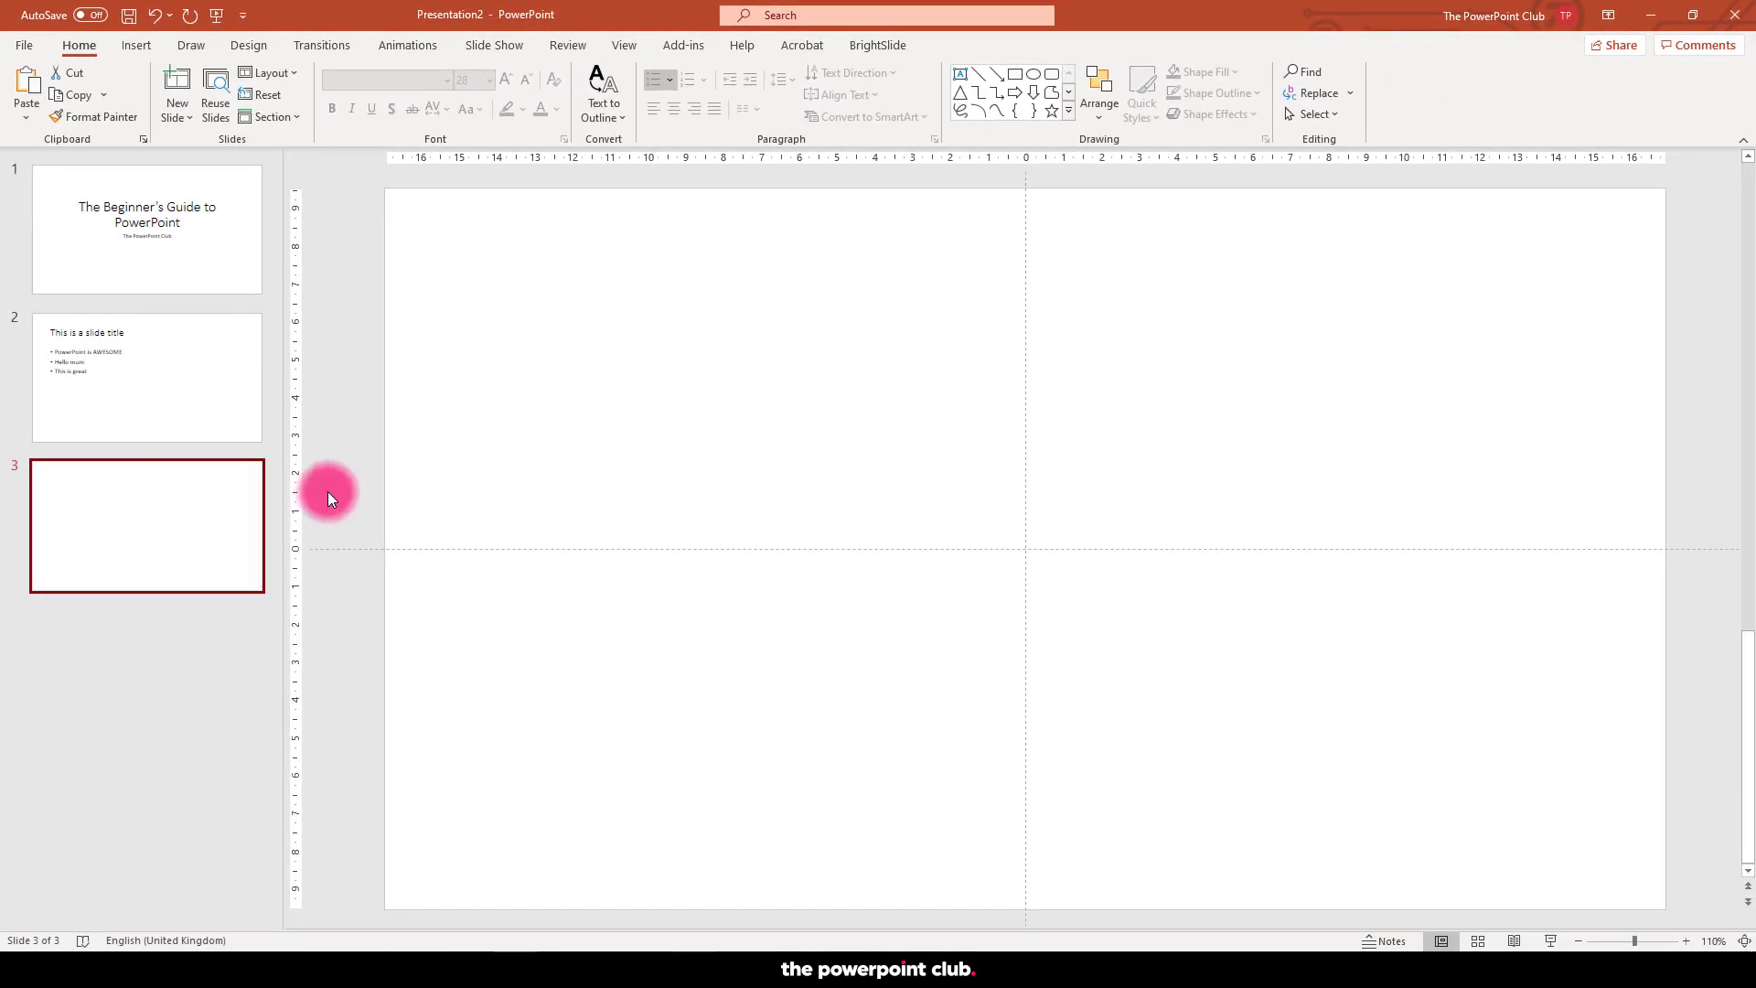
{"action": "left_click", "coordinate": [328, 491]}
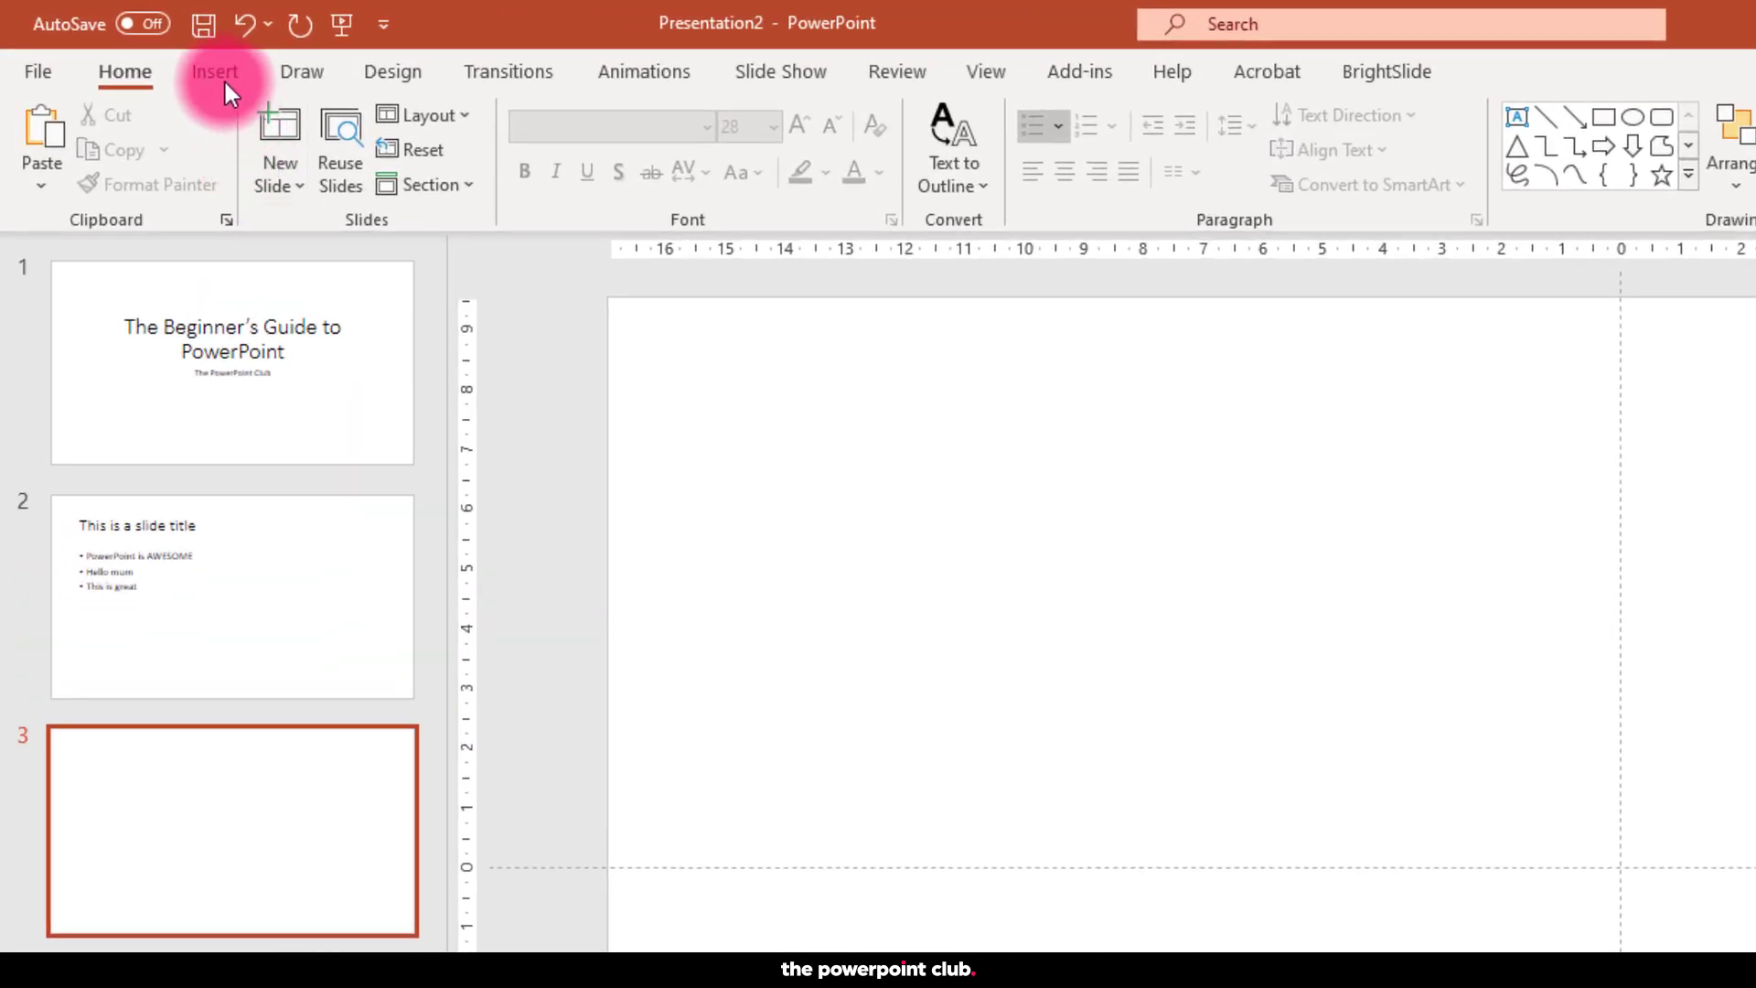
{"action": "left_click", "coordinate": [223, 79]}
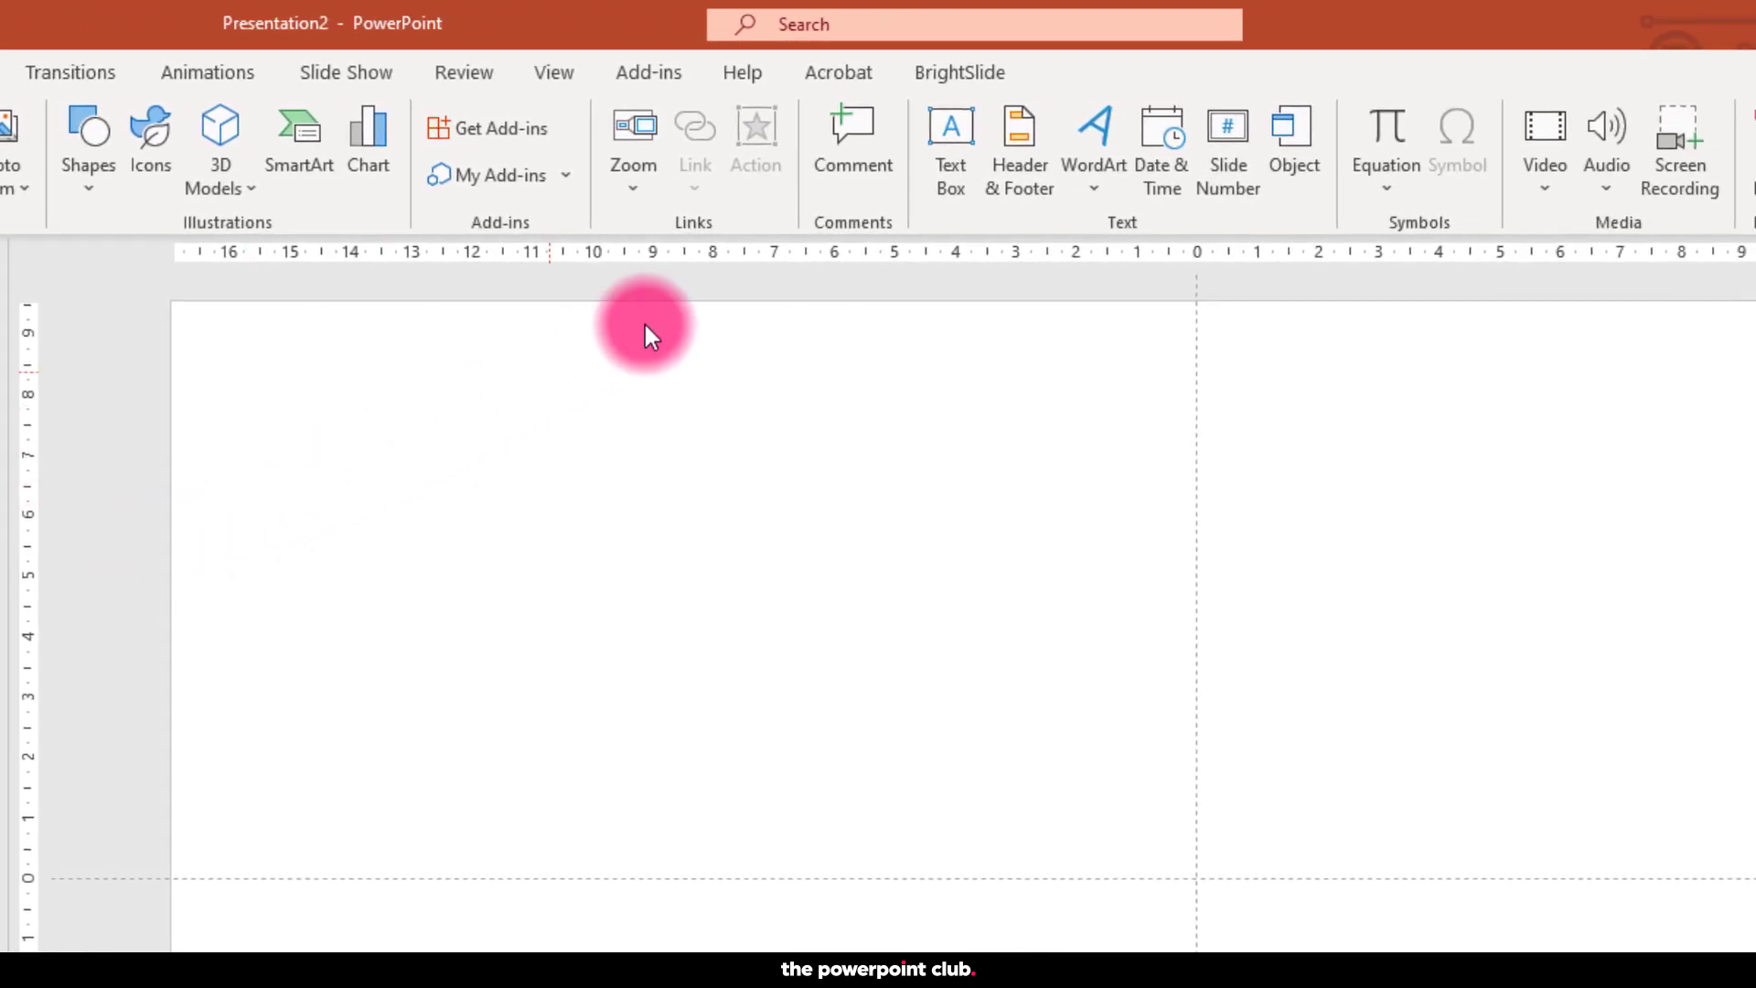
- Add a text box reading 'Hello' on slide 3, undoing an accidental move
{"action": "left_click", "coordinate": [951, 132]}
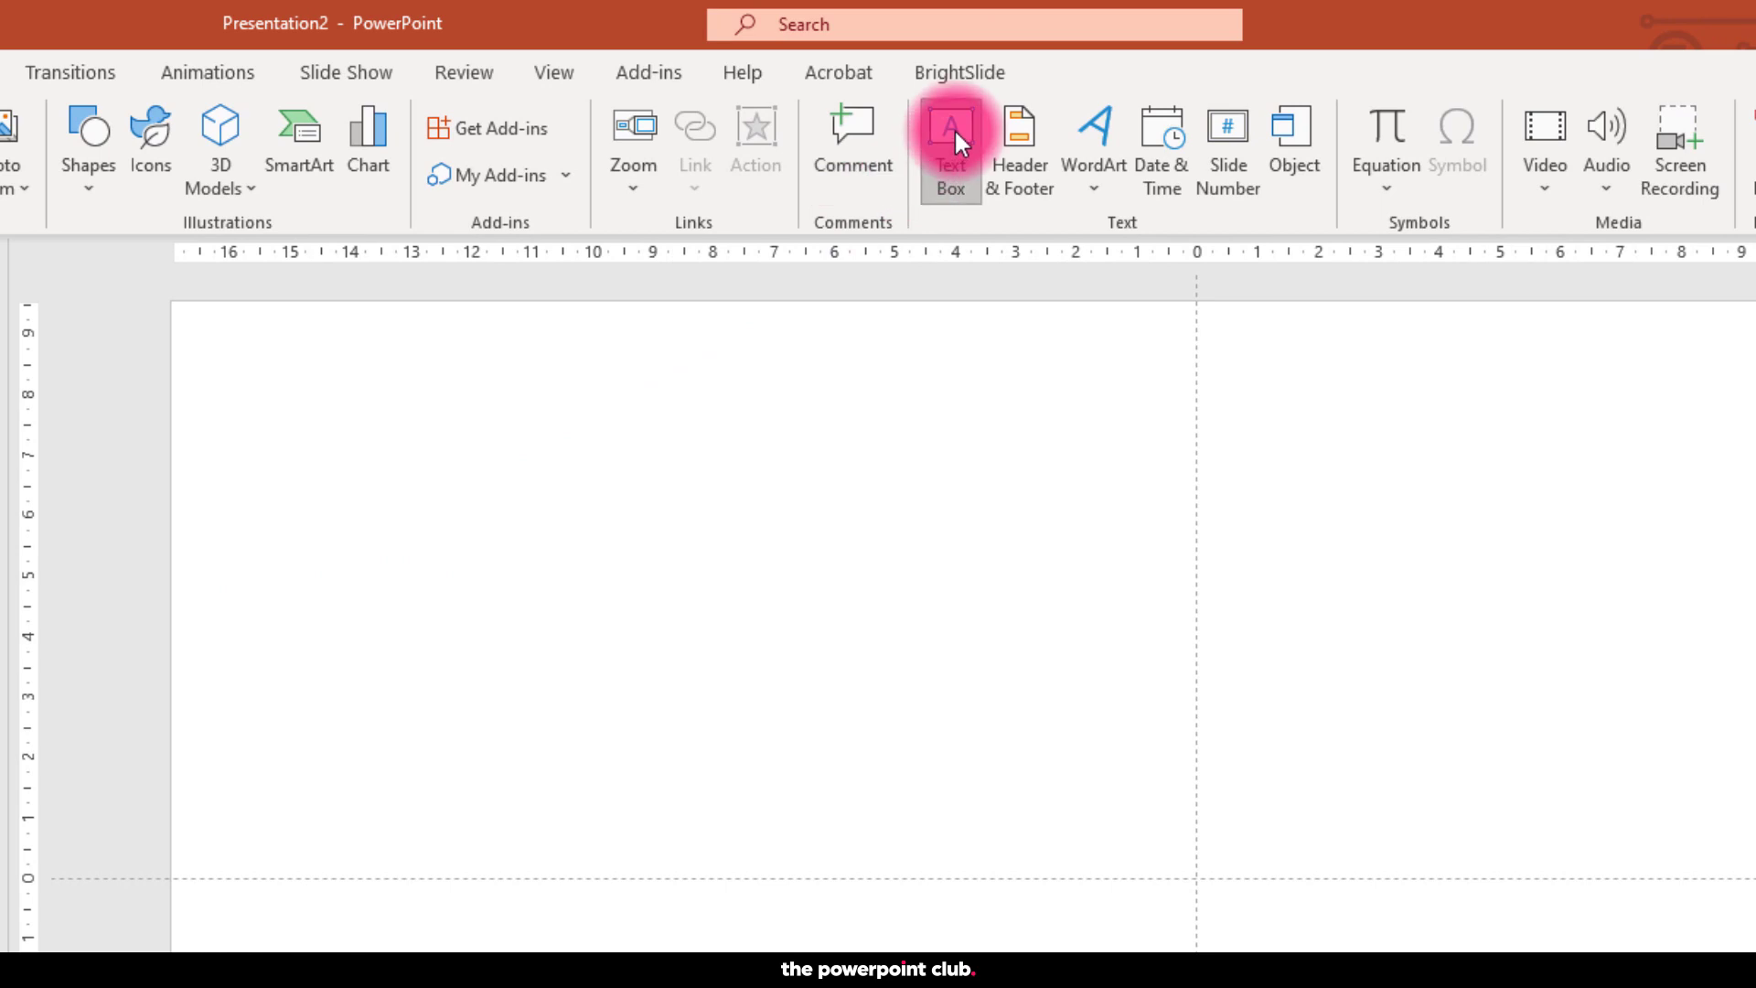
{"action": "left_click", "coordinate": [418, 505]}
{"action": "type", "text": "H"}
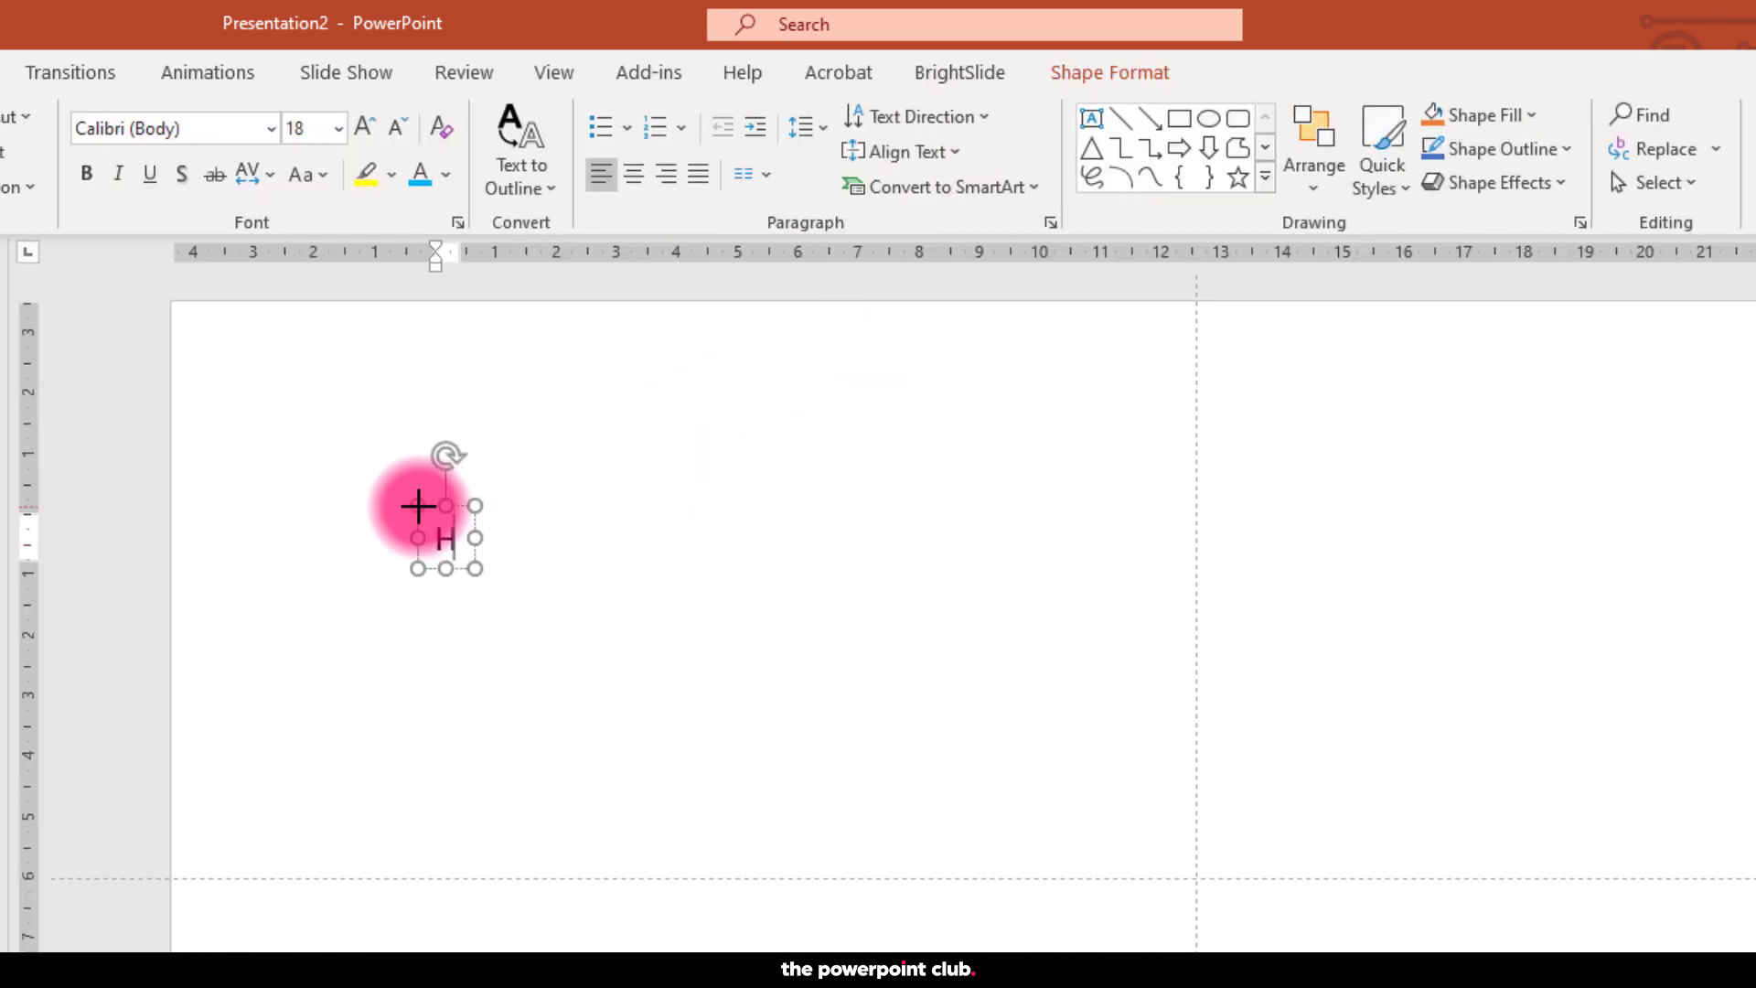
{"action": "type", "text": "eelo"}
{"action": "key", "text": "BackSpace"}
{"action": "key", "text": "BackSpace"}
{"action": "key", "text": "BackSpace"}
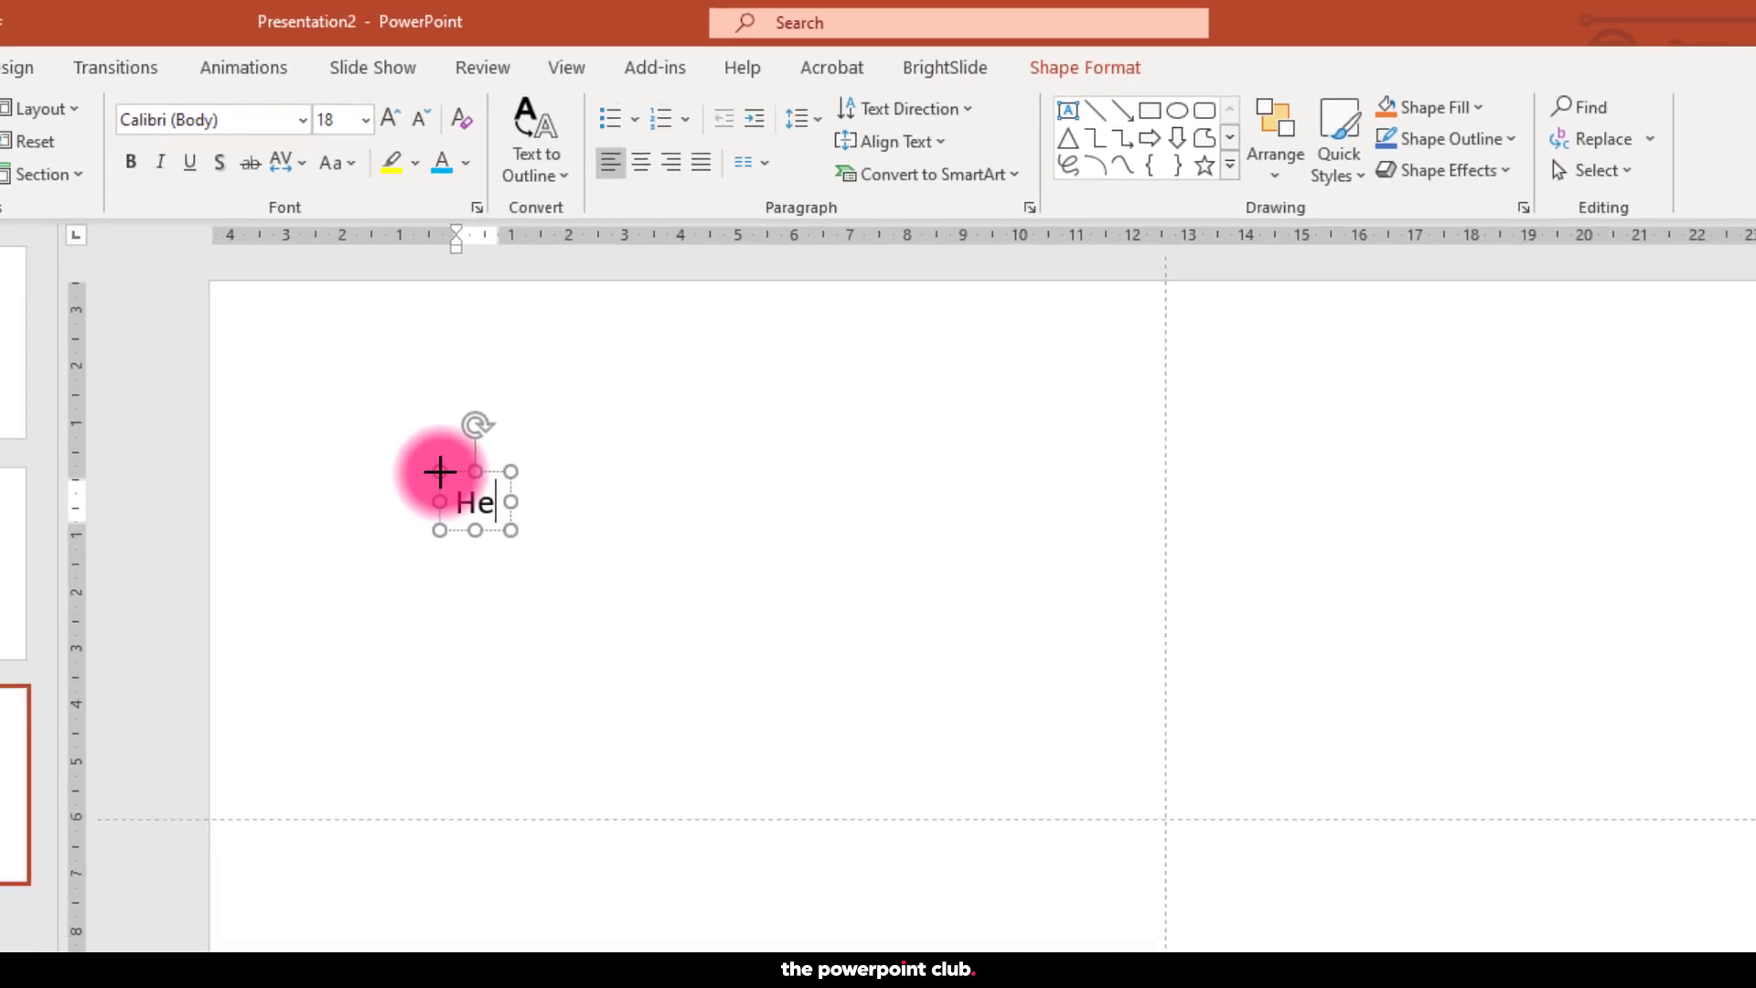
{"action": "type", "text": "llo"}
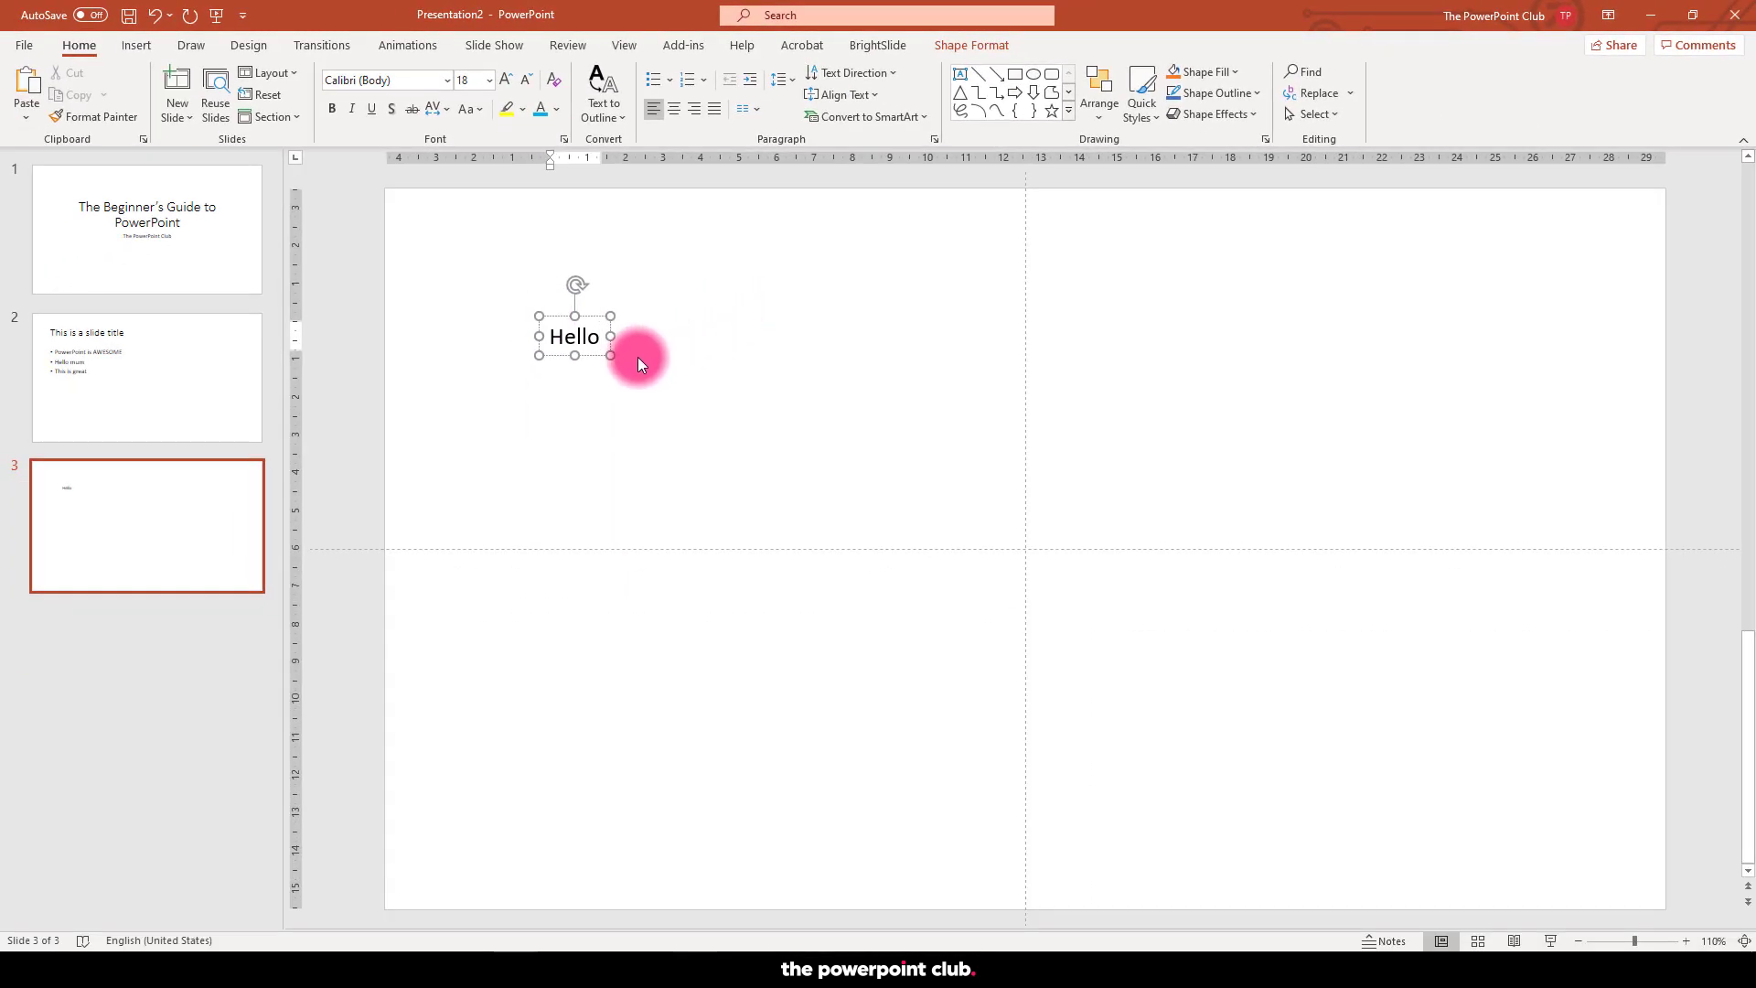
{"action": "left_click_drag", "start_coordinate": [595, 353], "coordinate": [1176, 627]}
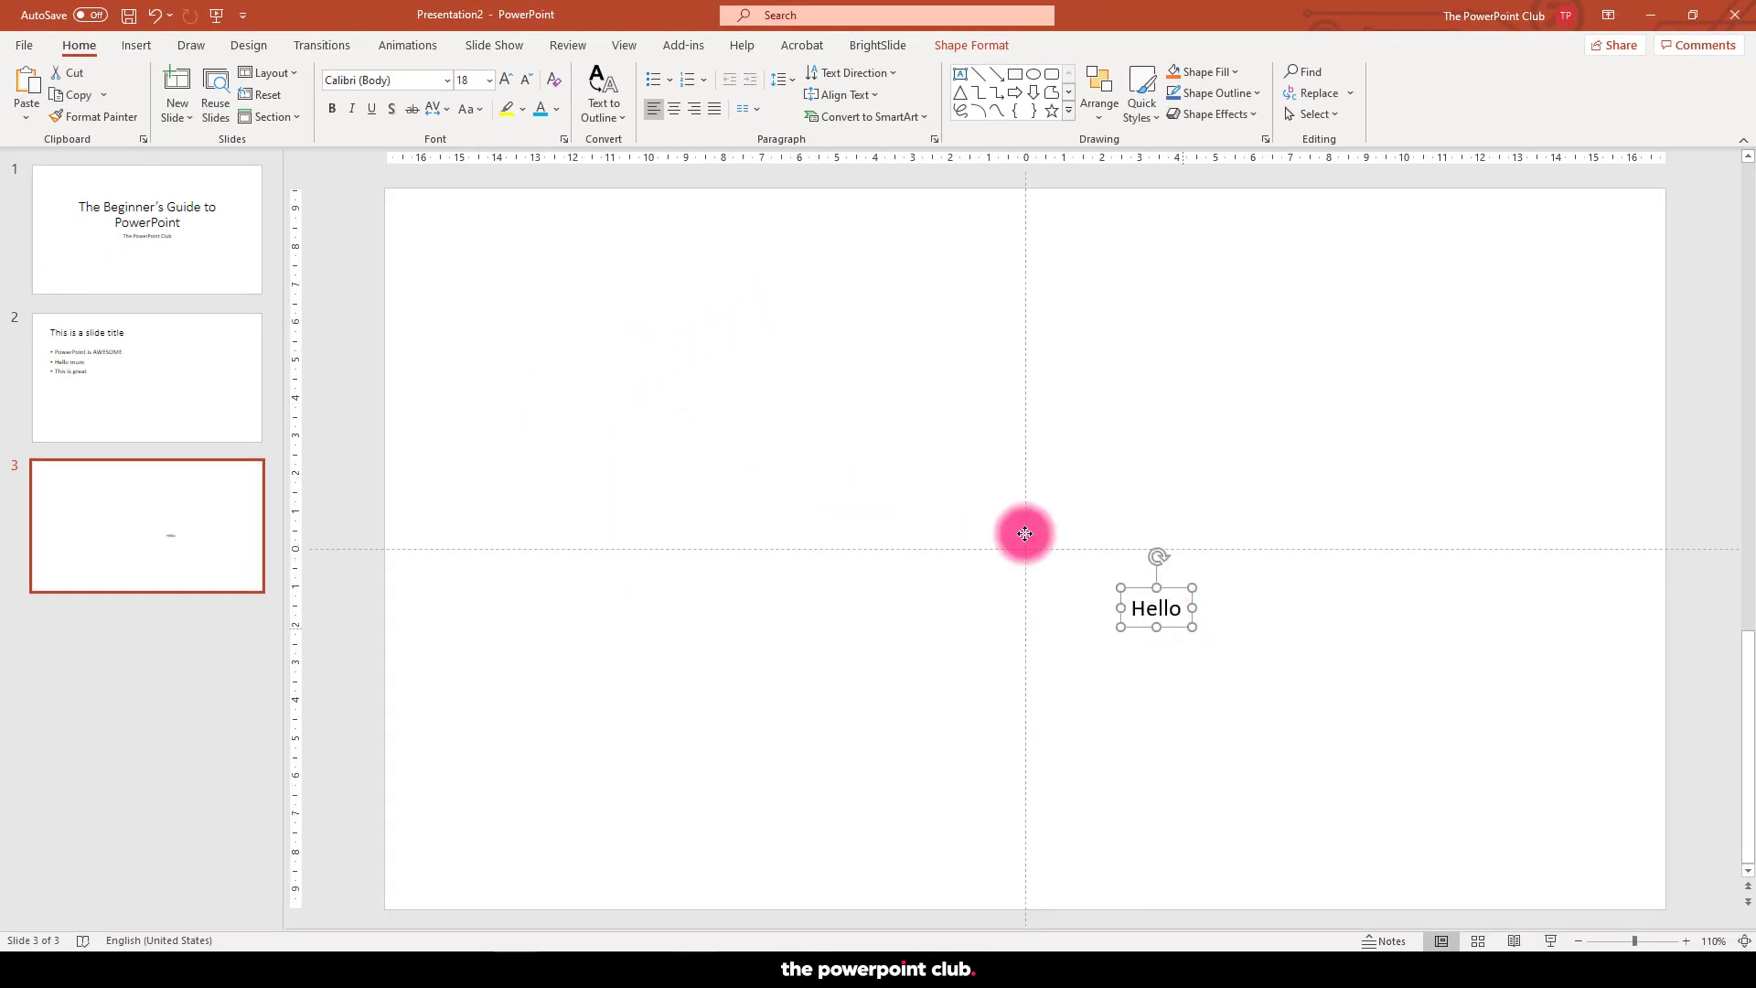
{"action": "key", "text": "ctrl+z"}
{"action": "left_click", "coordinate": [647, 441]}
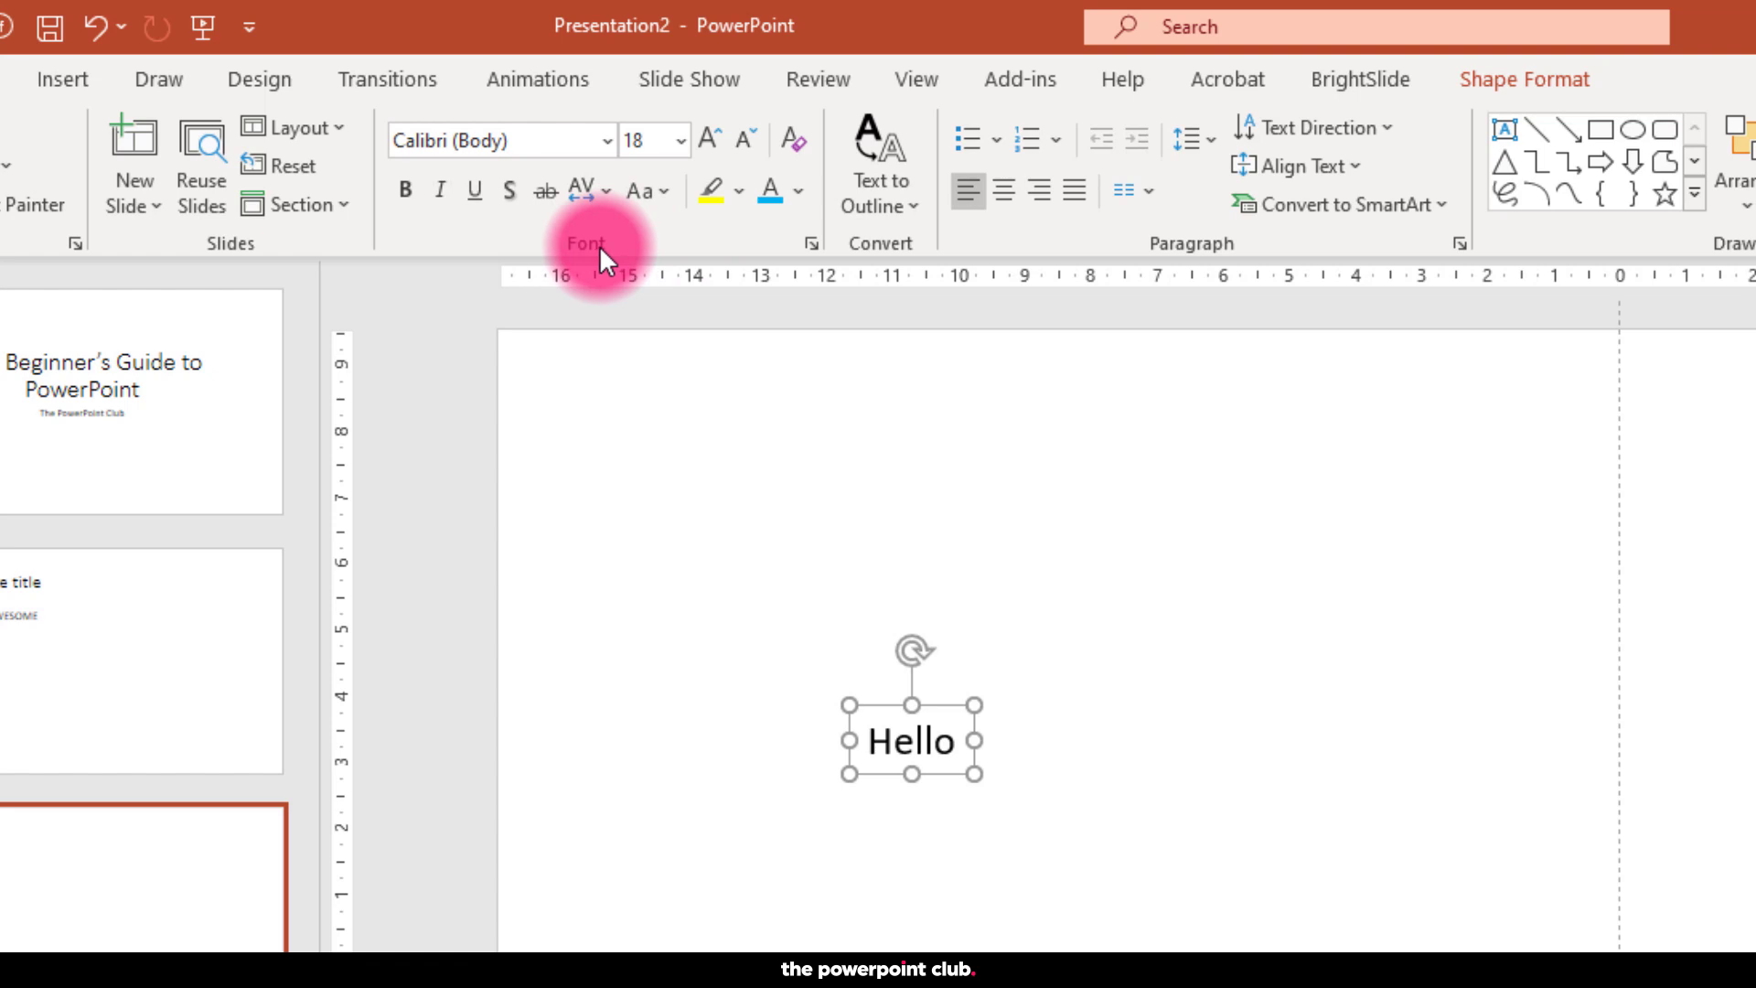
- Format 'Hello' as blue Gotham at 72 points and move it up and left
{"action": "left_click", "coordinate": [766, 189]}
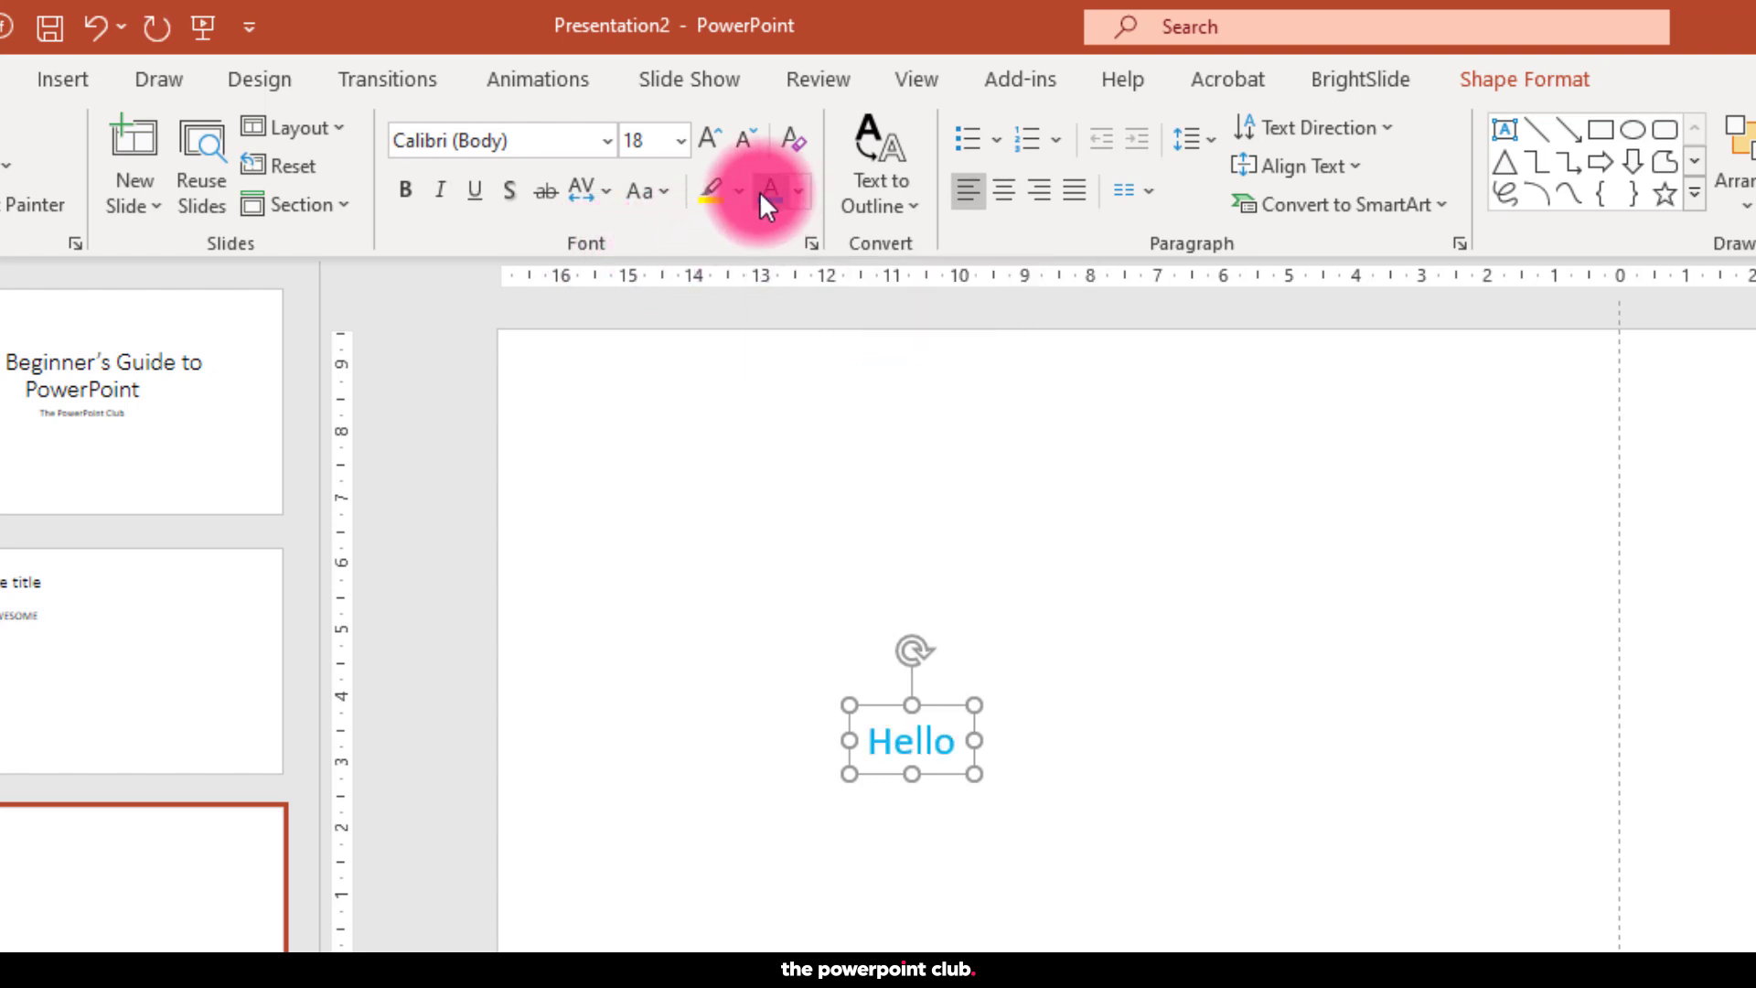
{"action": "left_click", "coordinate": [608, 140]}
{"action": "left_click", "coordinate": [540, 366]}
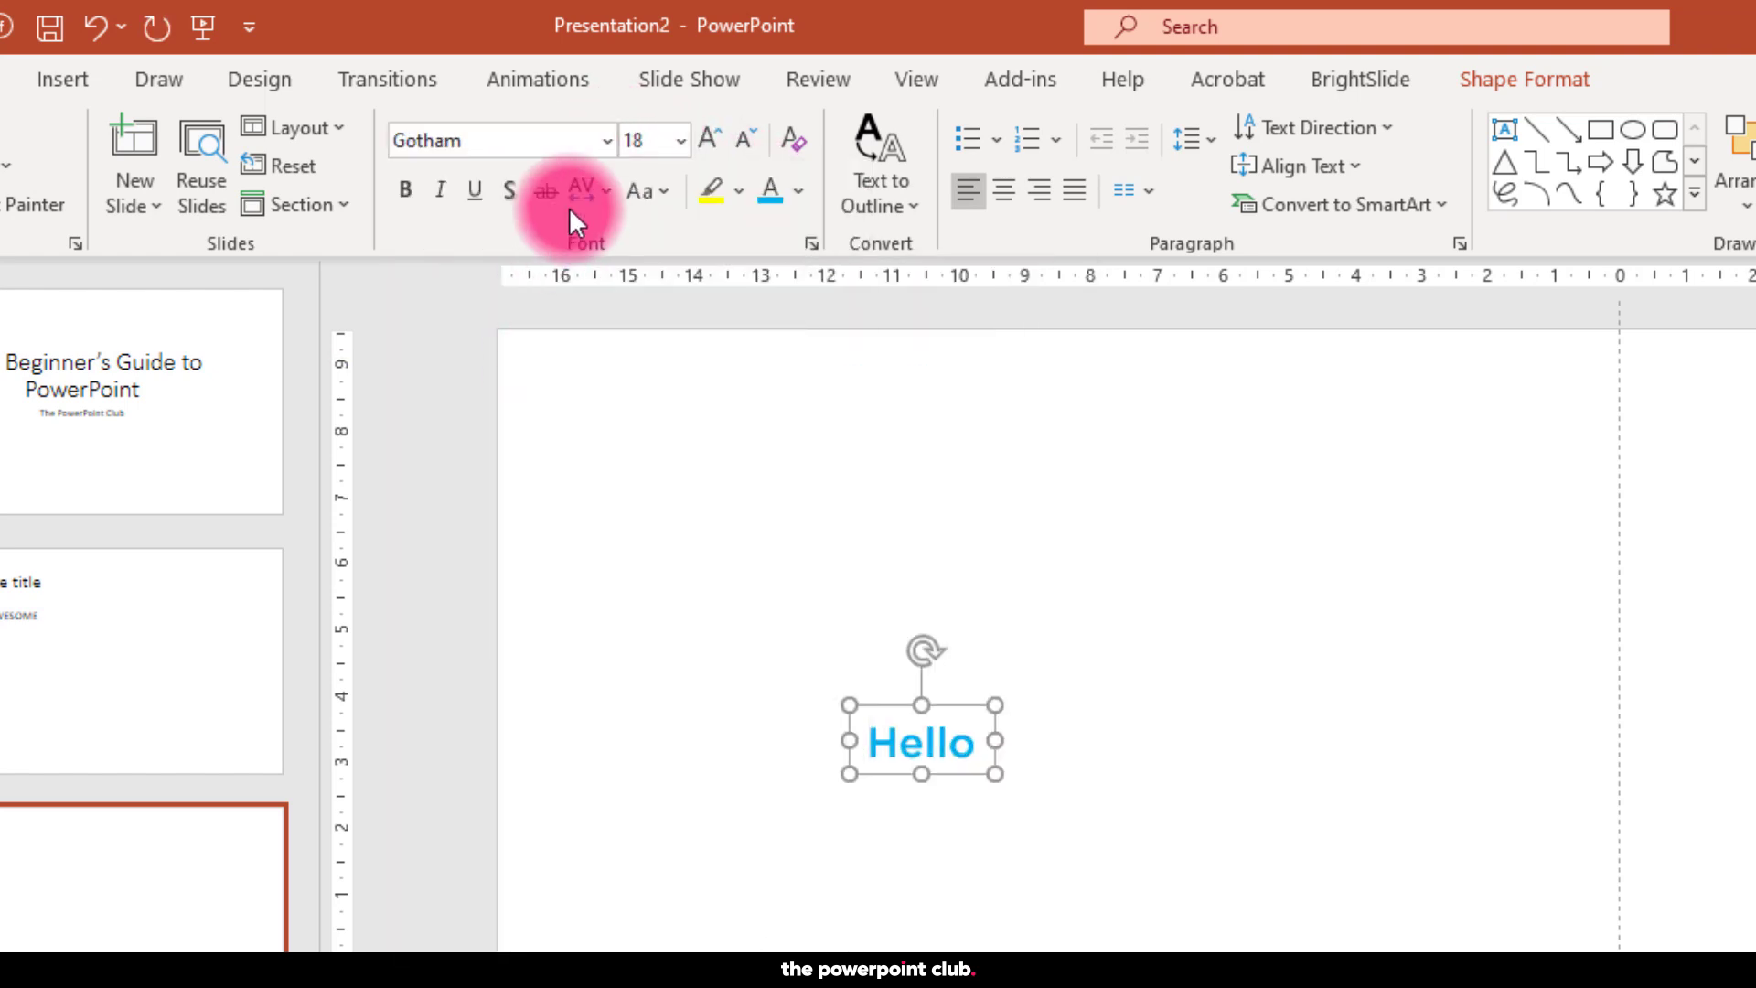
{"action": "left_click", "coordinate": [681, 140]}
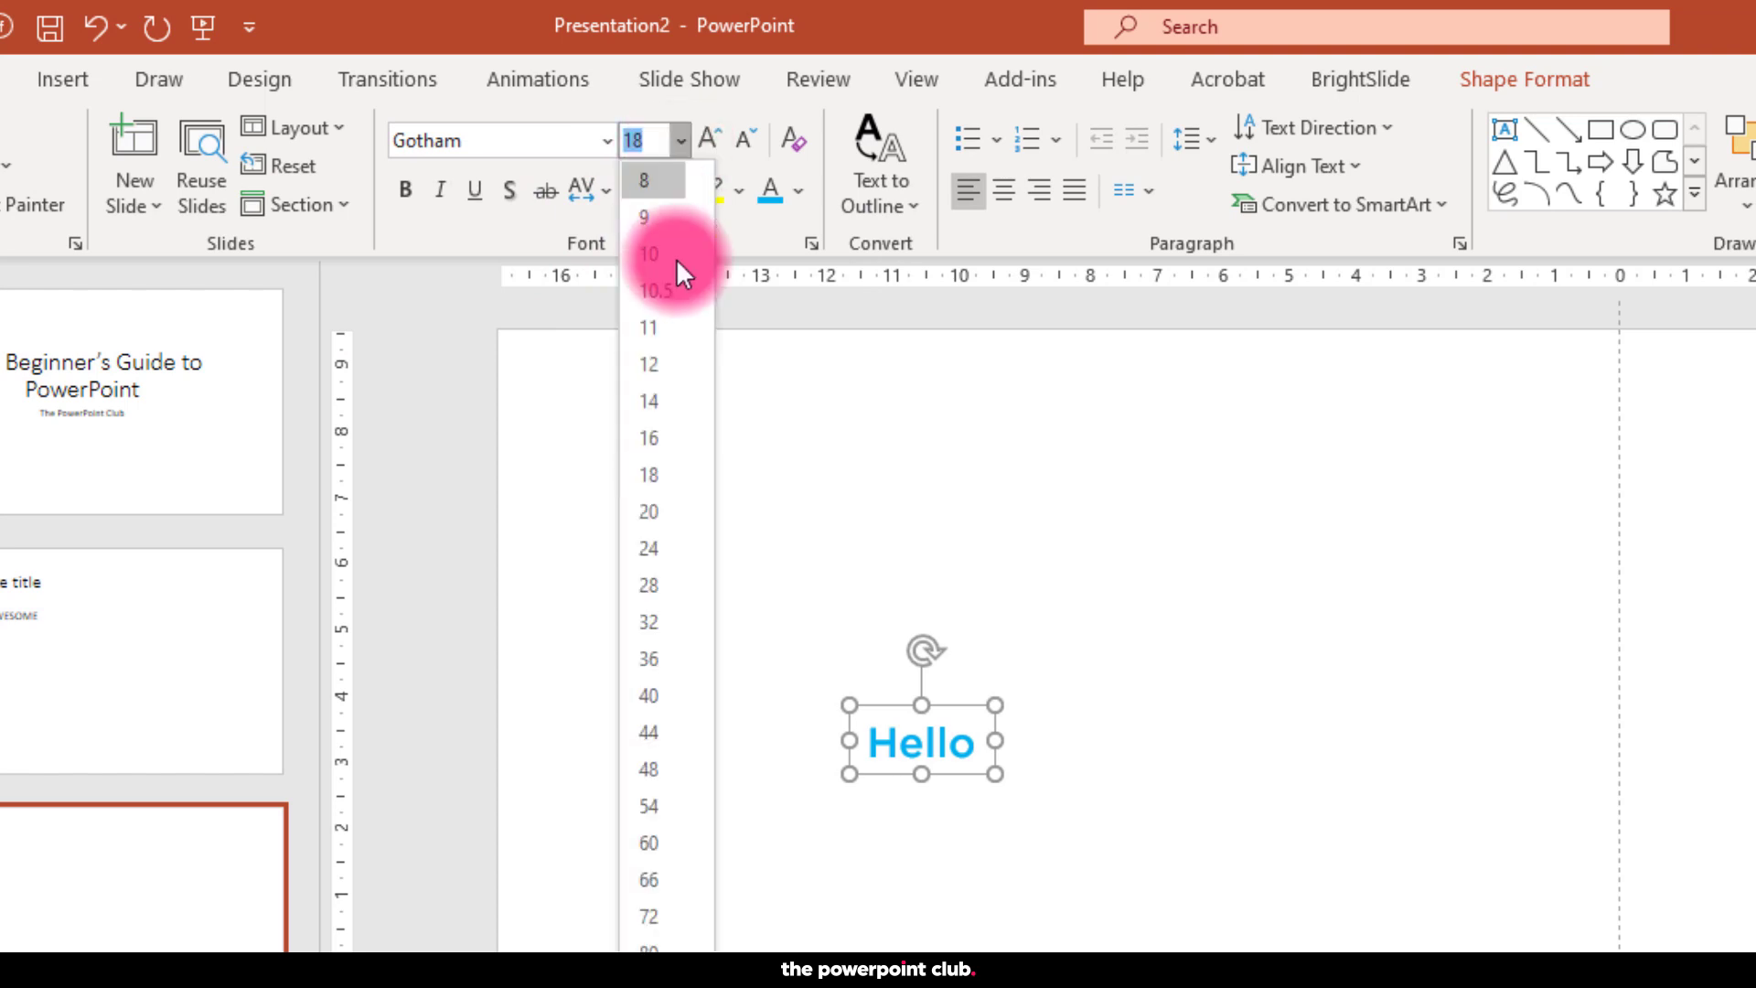
{"action": "left_click", "coordinate": [662, 906]}
{"action": "left_click_drag", "start_coordinate": [906, 748], "coordinate": [832, 551]}
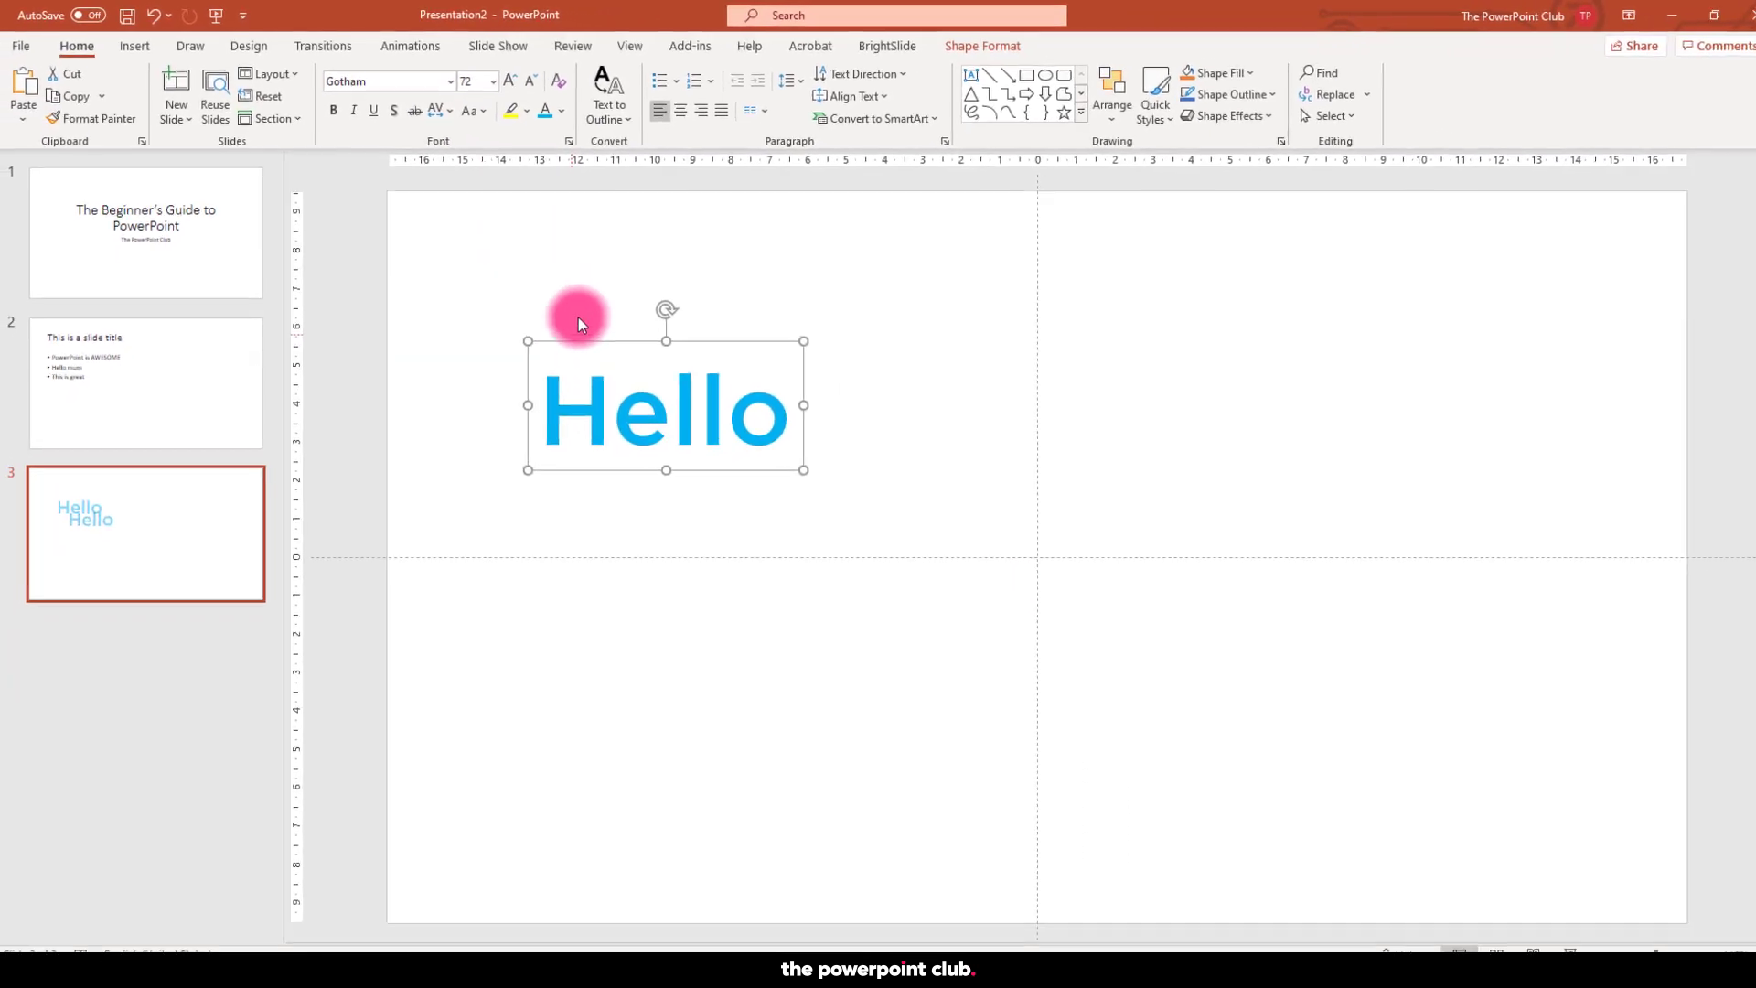
{"action": "left_click", "coordinate": [578, 316]}
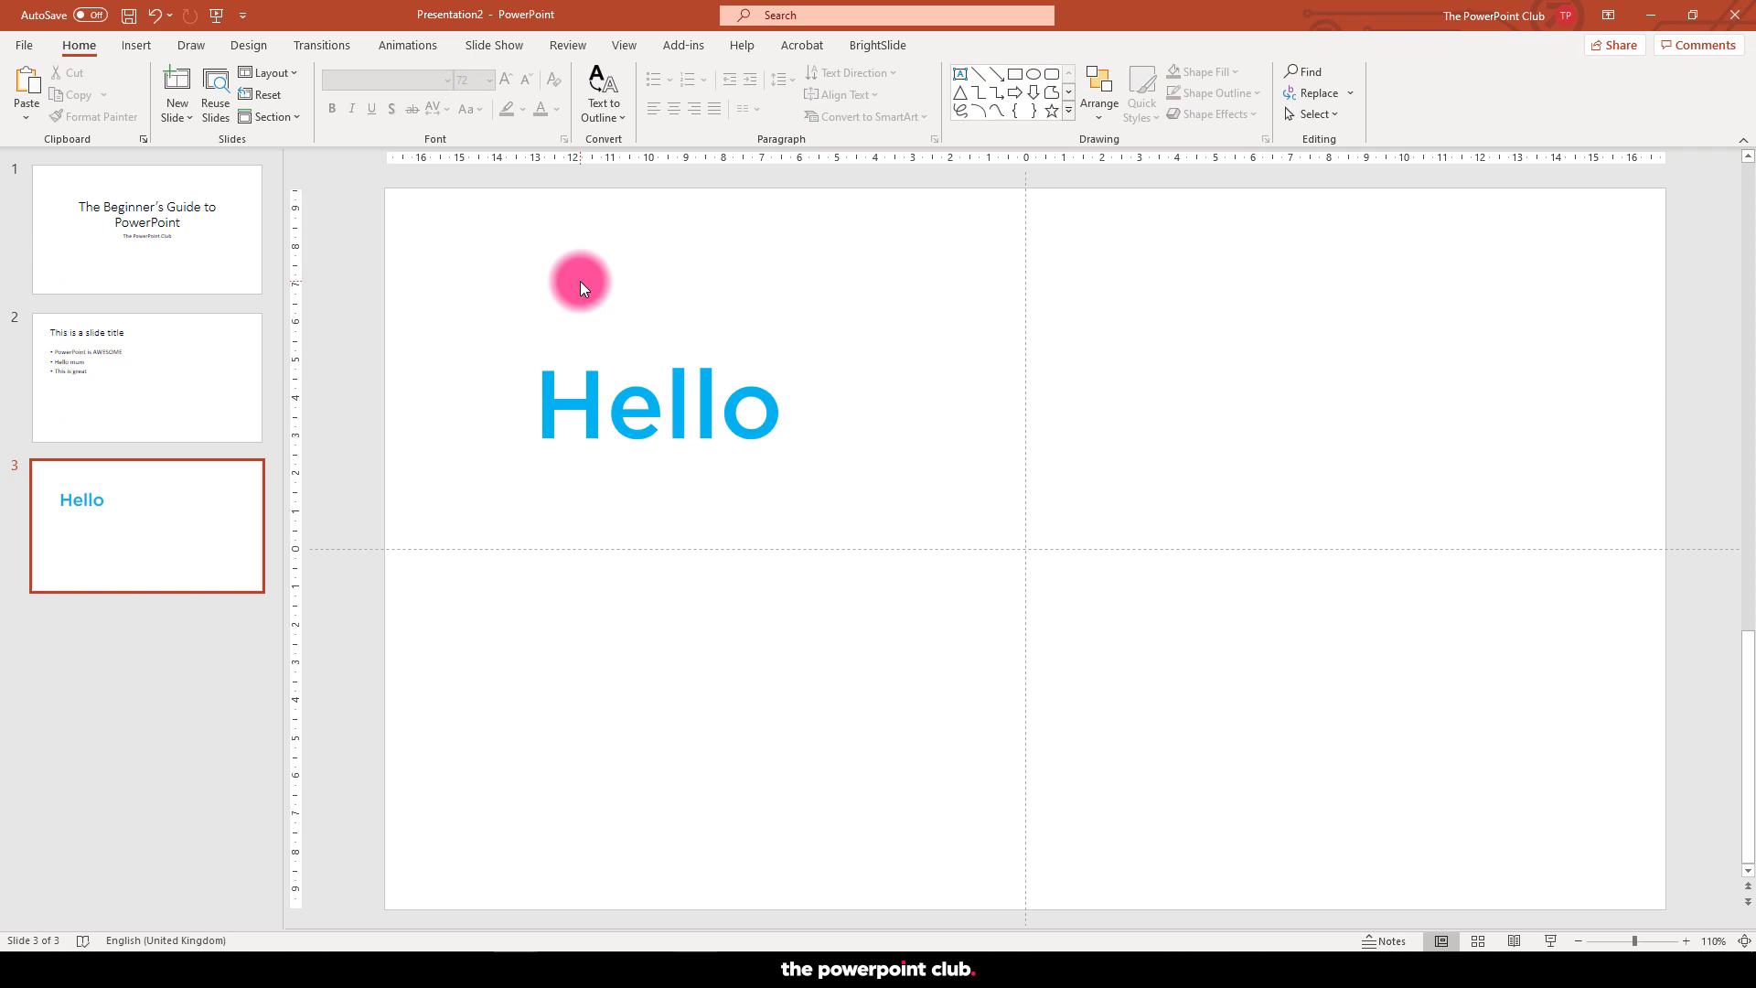
{"action": "left_click", "coordinate": [134, 46]}
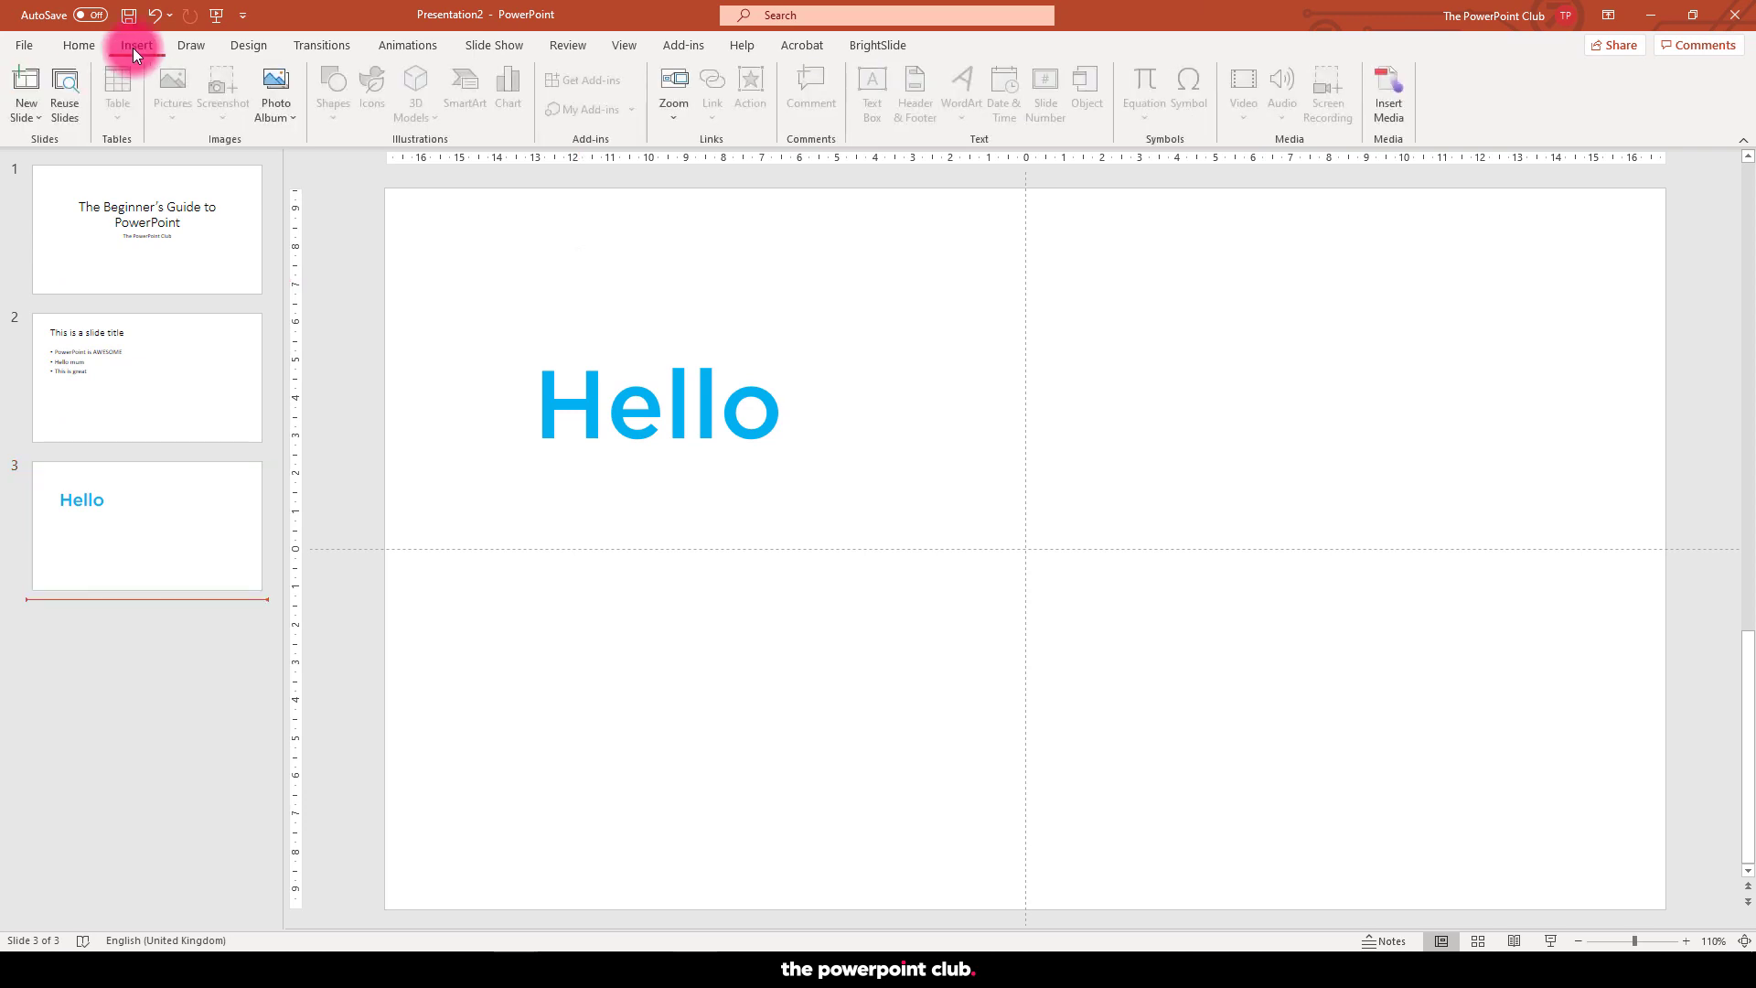
{"action": "left_click", "coordinate": [233, 581]}
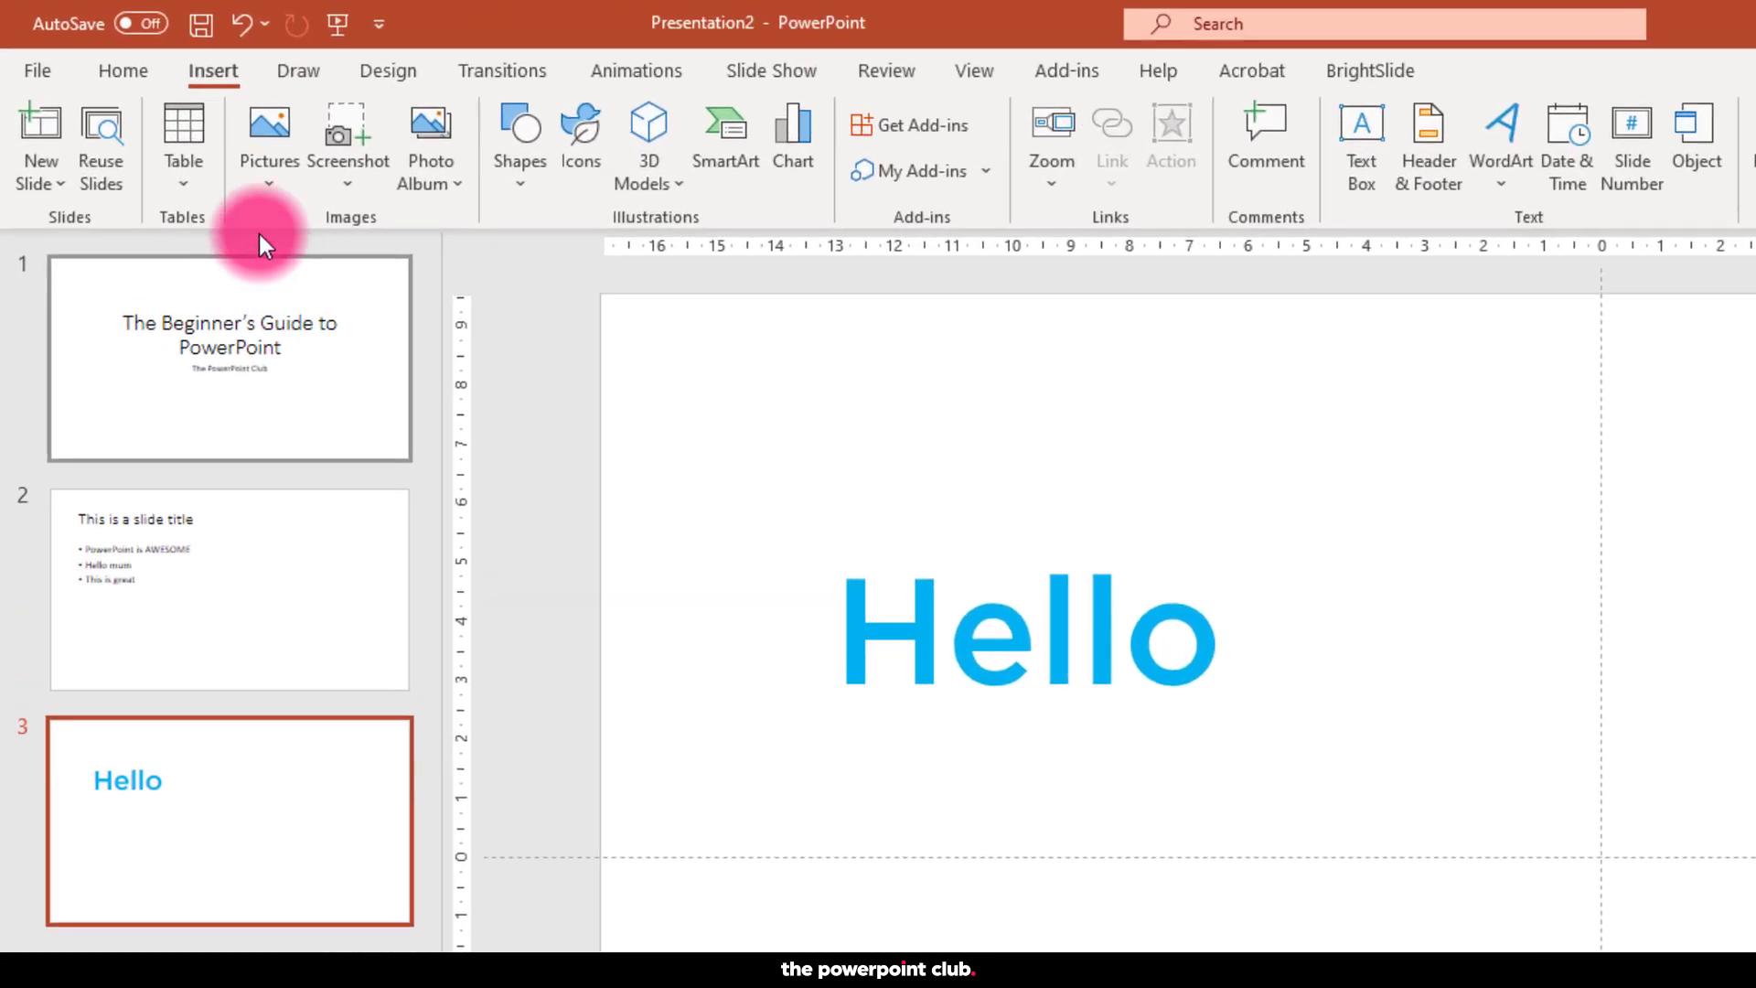
{"action": "left_click", "coordinate": [266, 128]}
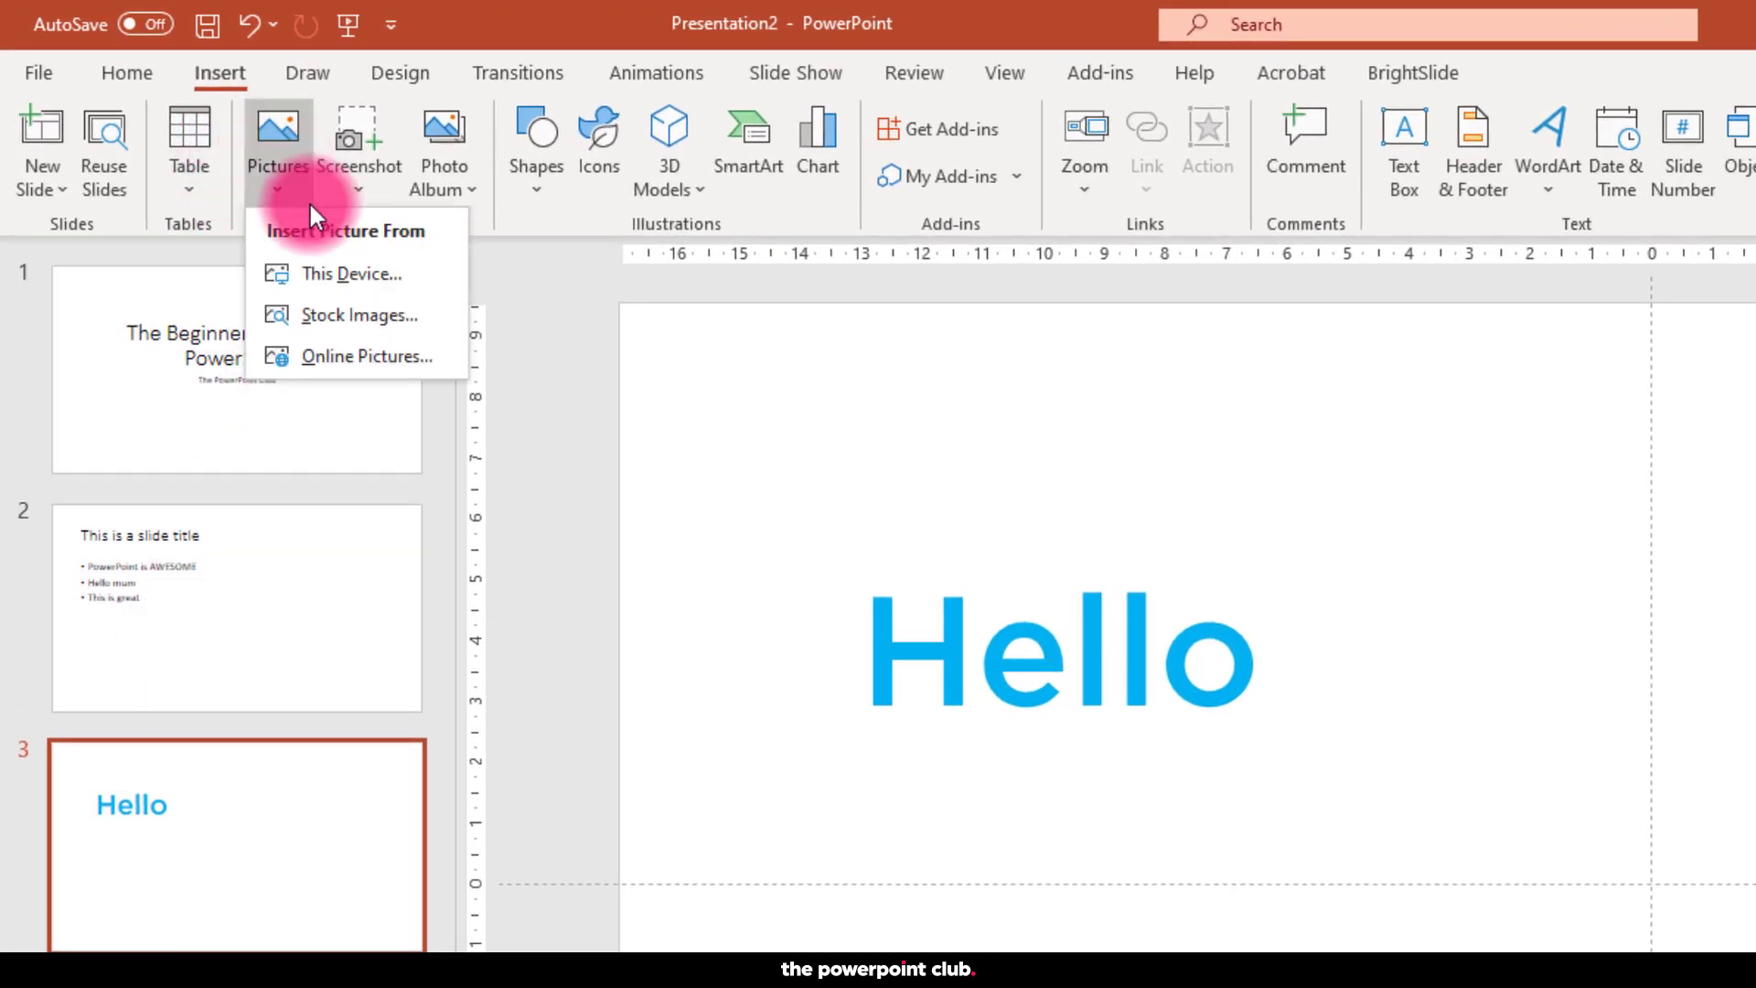
{"action": "left_click", "coordinate": [324, 267]}
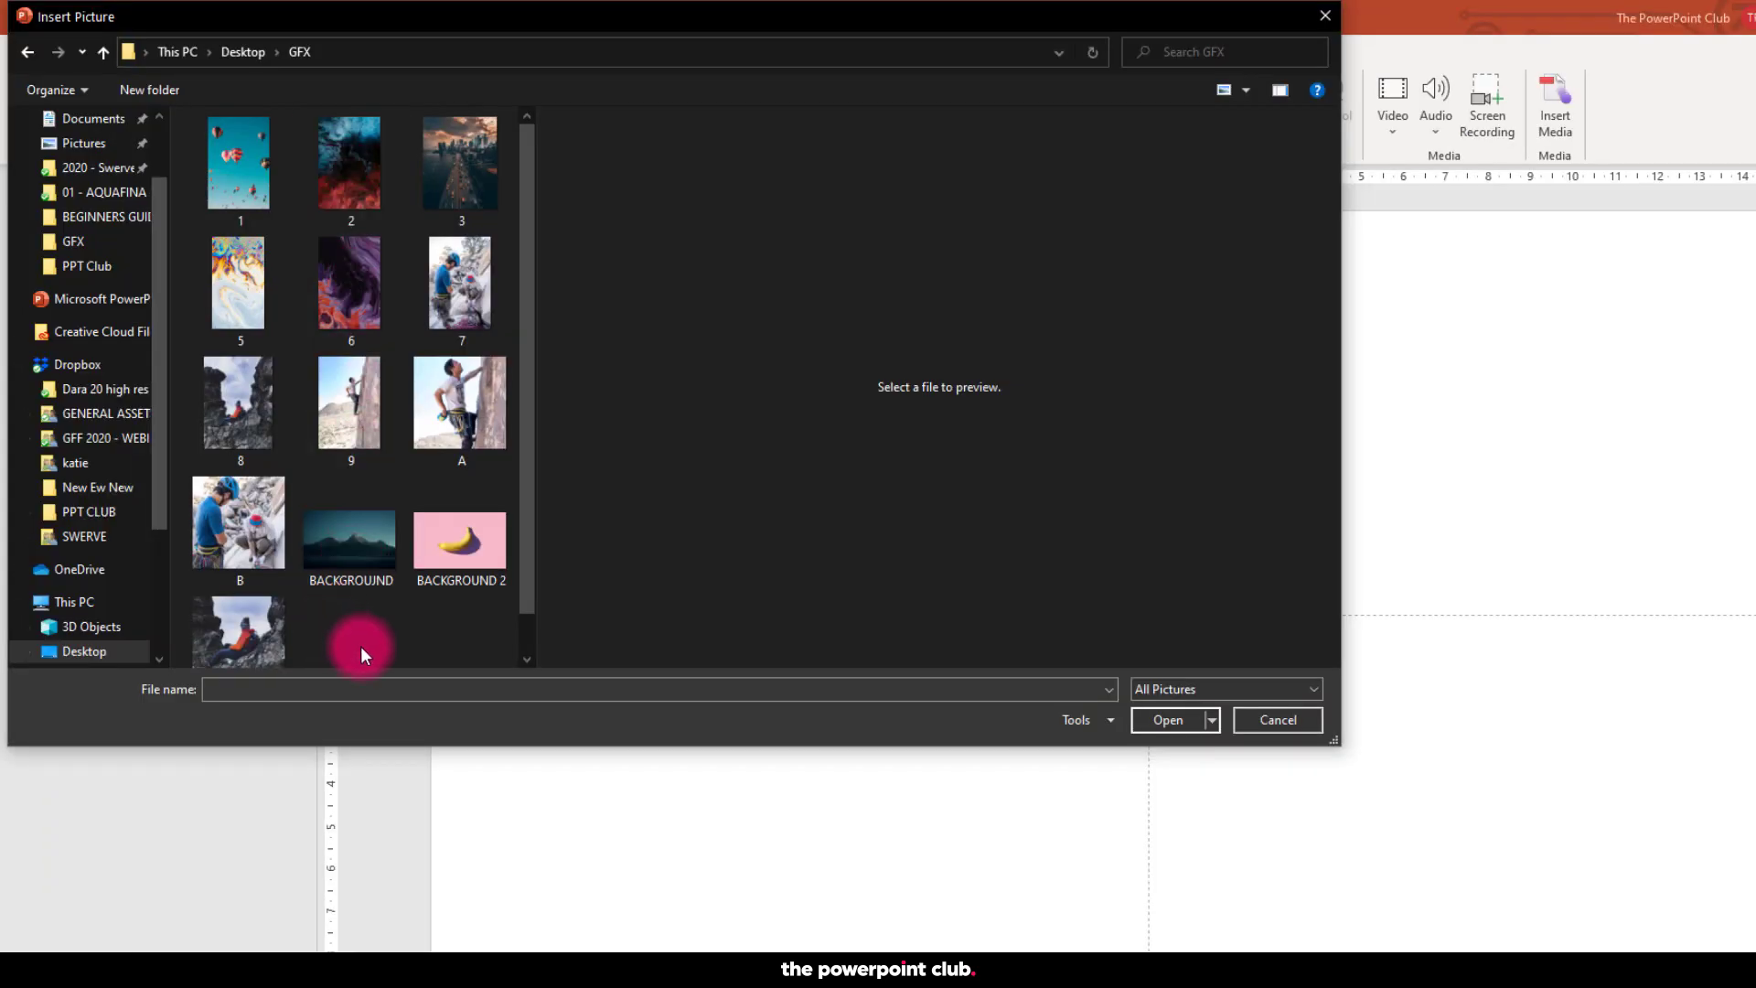
{"action": "double_click", "coordinate": [425, 574]}
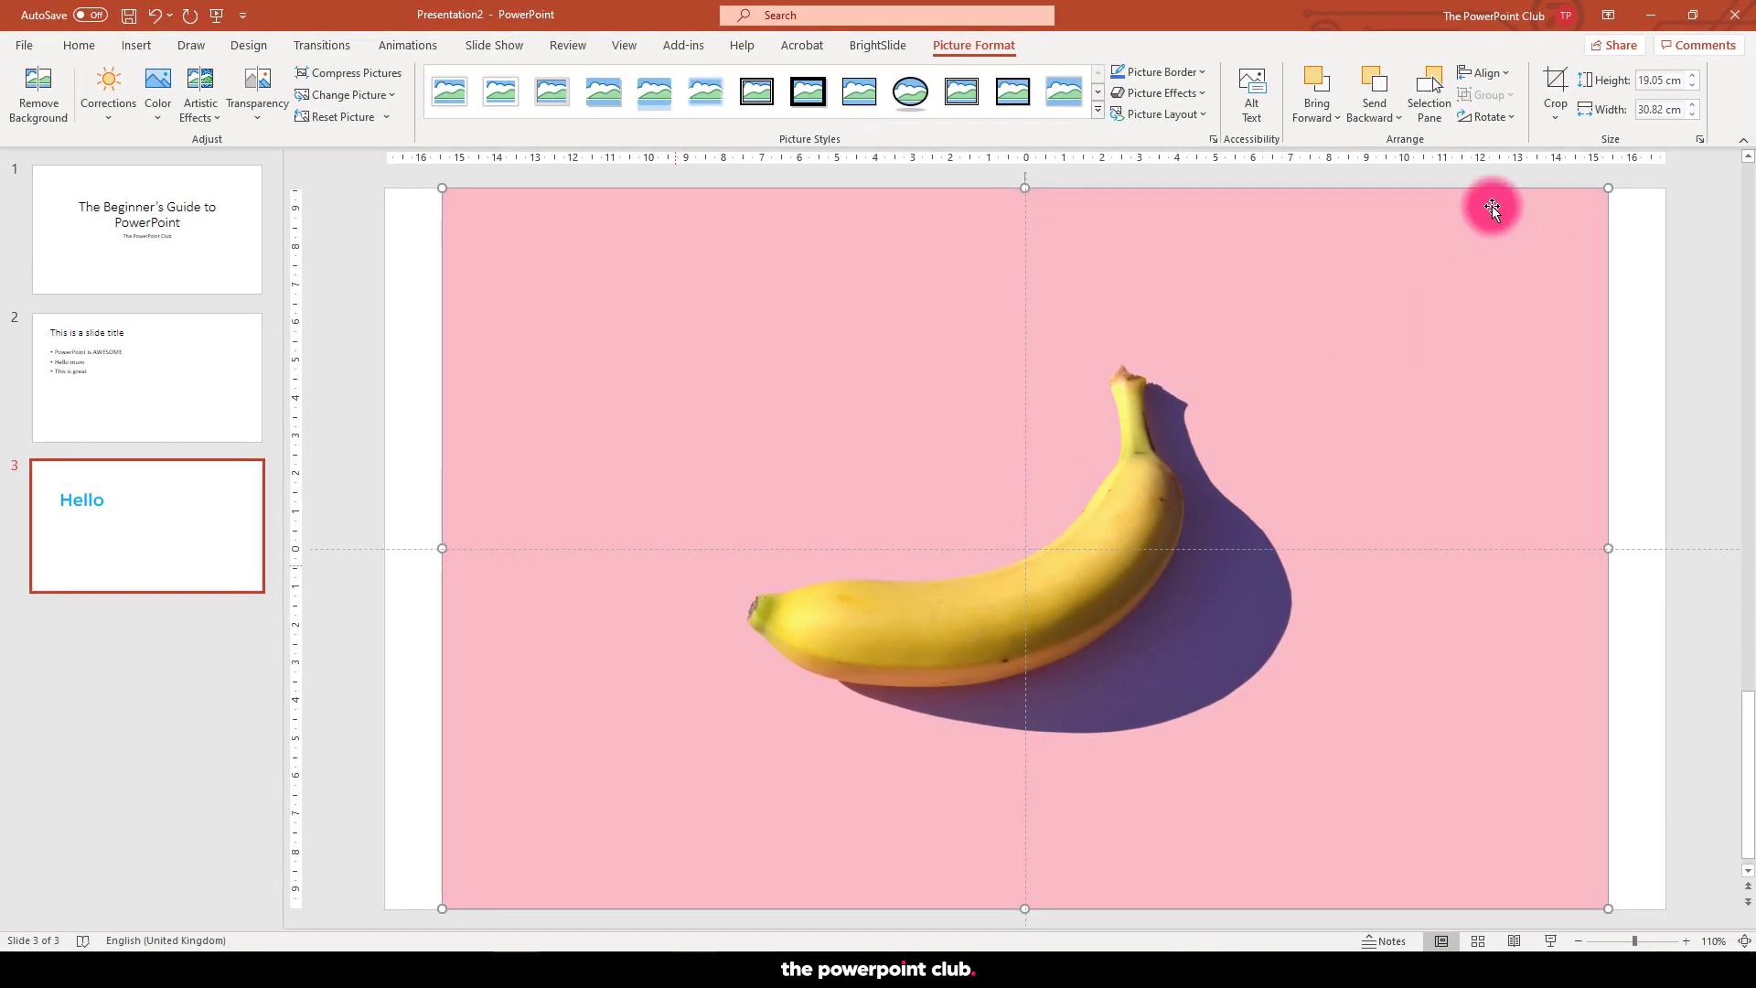
{"action": "left_click", "coordinate": [1555, 91]}
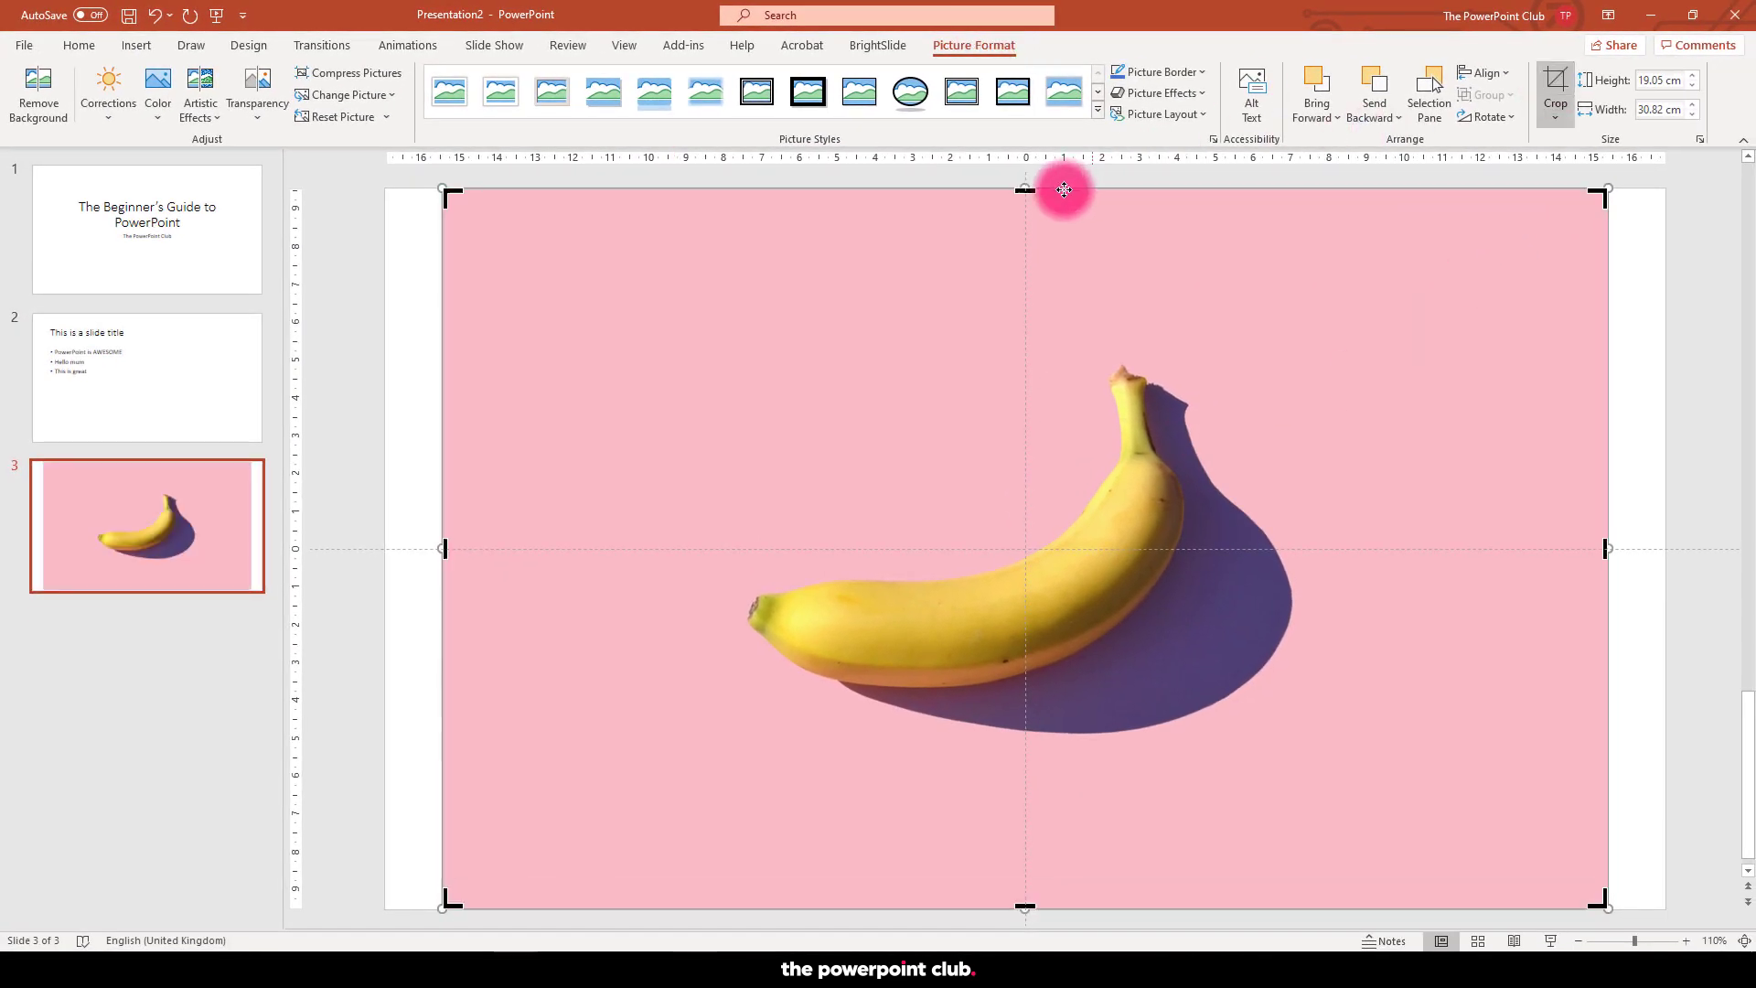
{"action": "left_click_drag", "start_coordinate": [1022, 192], "coordinate": [1021, 377]}
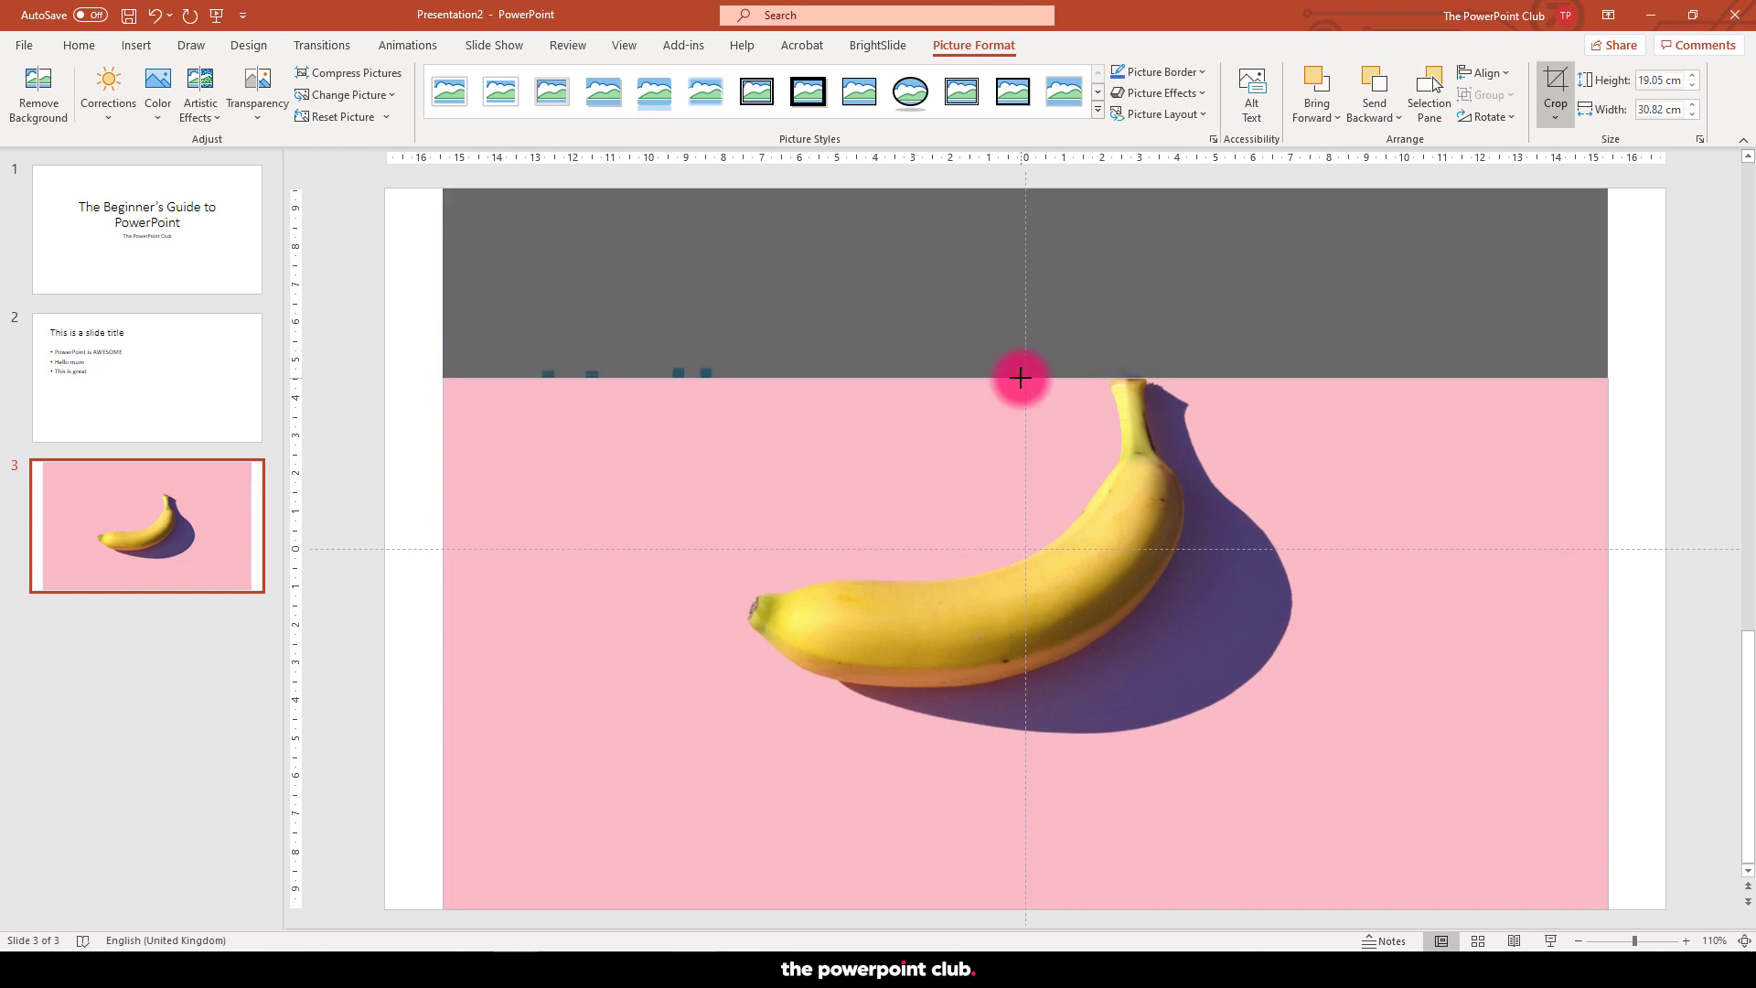
{"action": "left_click", "coordinate": [390, 347]}
{"action": "key", "text": "ctrl+z"}
{"action": "left_click", "coordinate": [379, 283]}
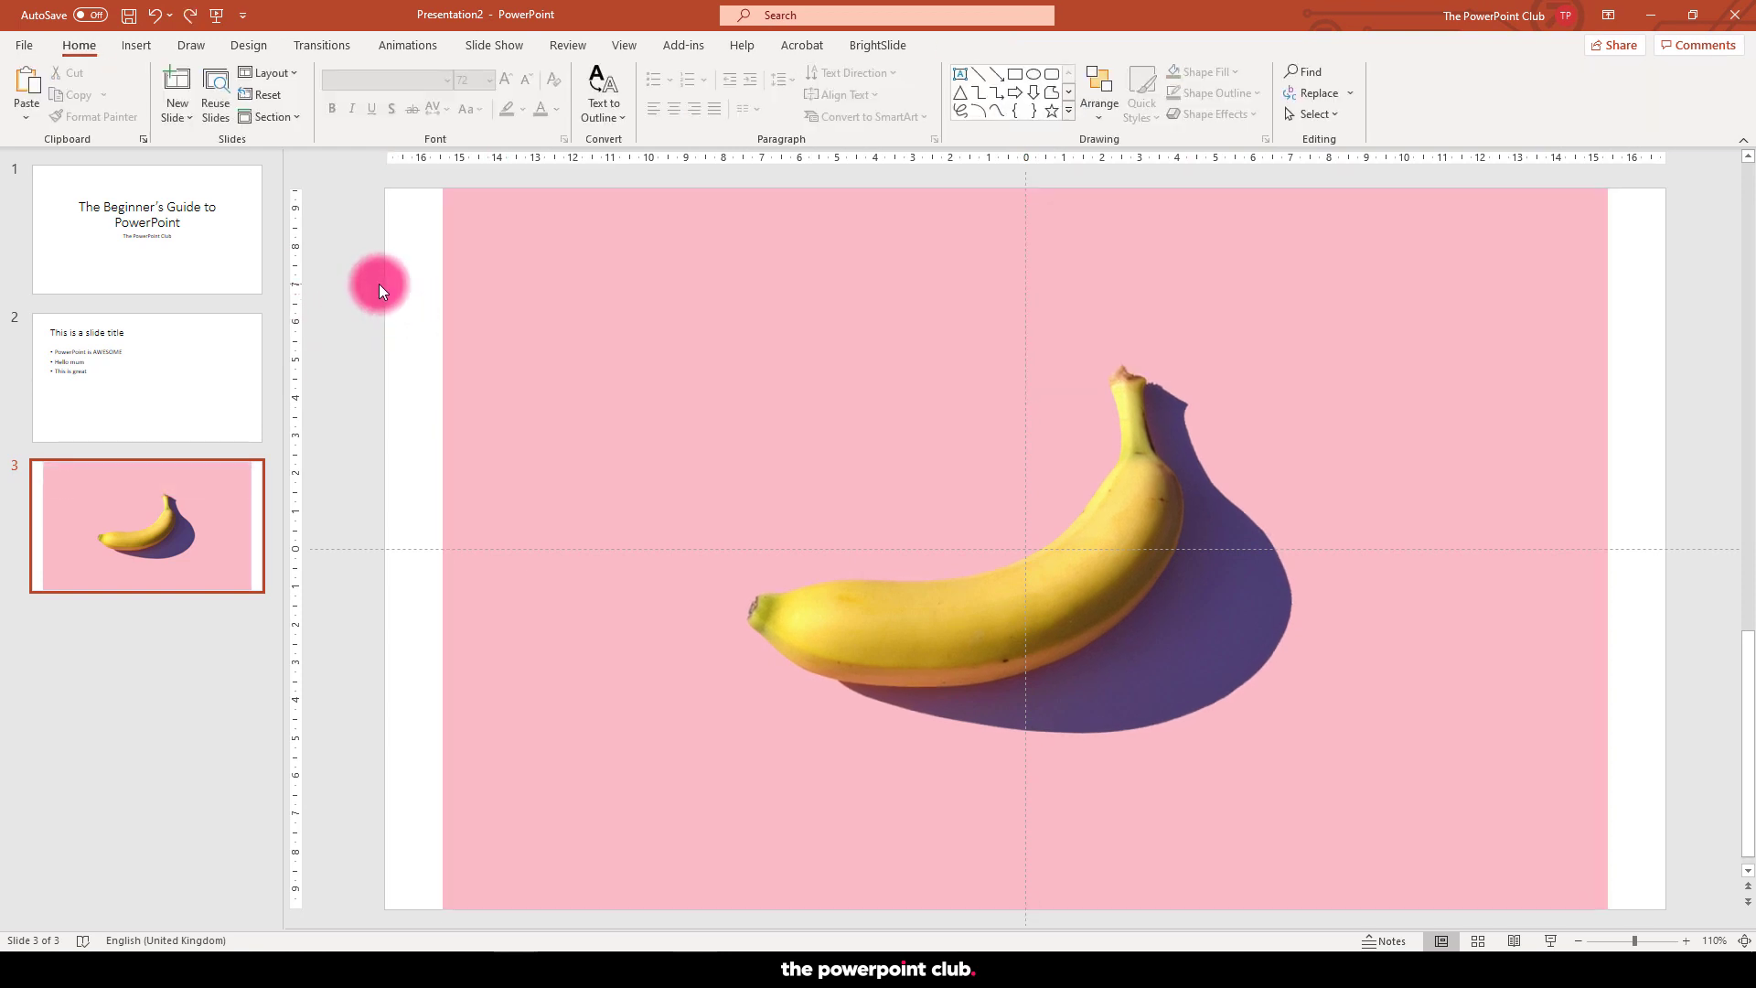
{"action": "scroll", "coordinate": [704, 481], "scroll_direction": "down", "scroll_amount": 4, "text": "ctrl"}
{"action": "left_click", "coordinate": [764, 422]}
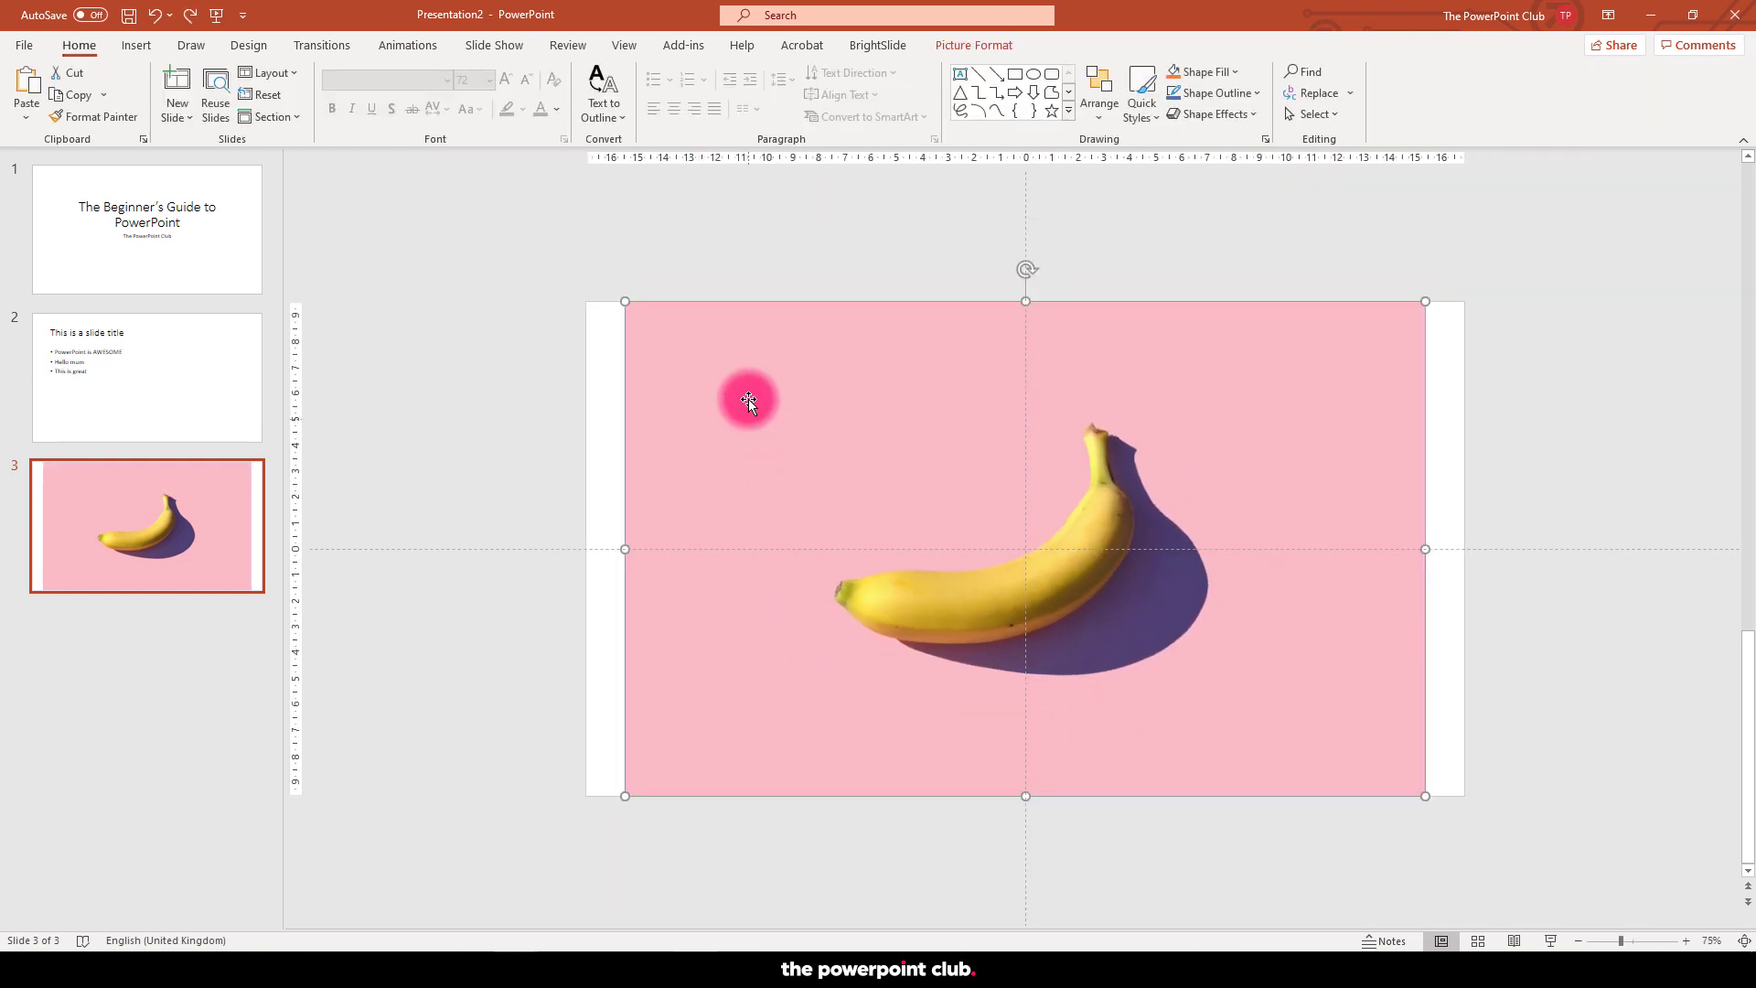
{"action": "key", "text": "Delete"}
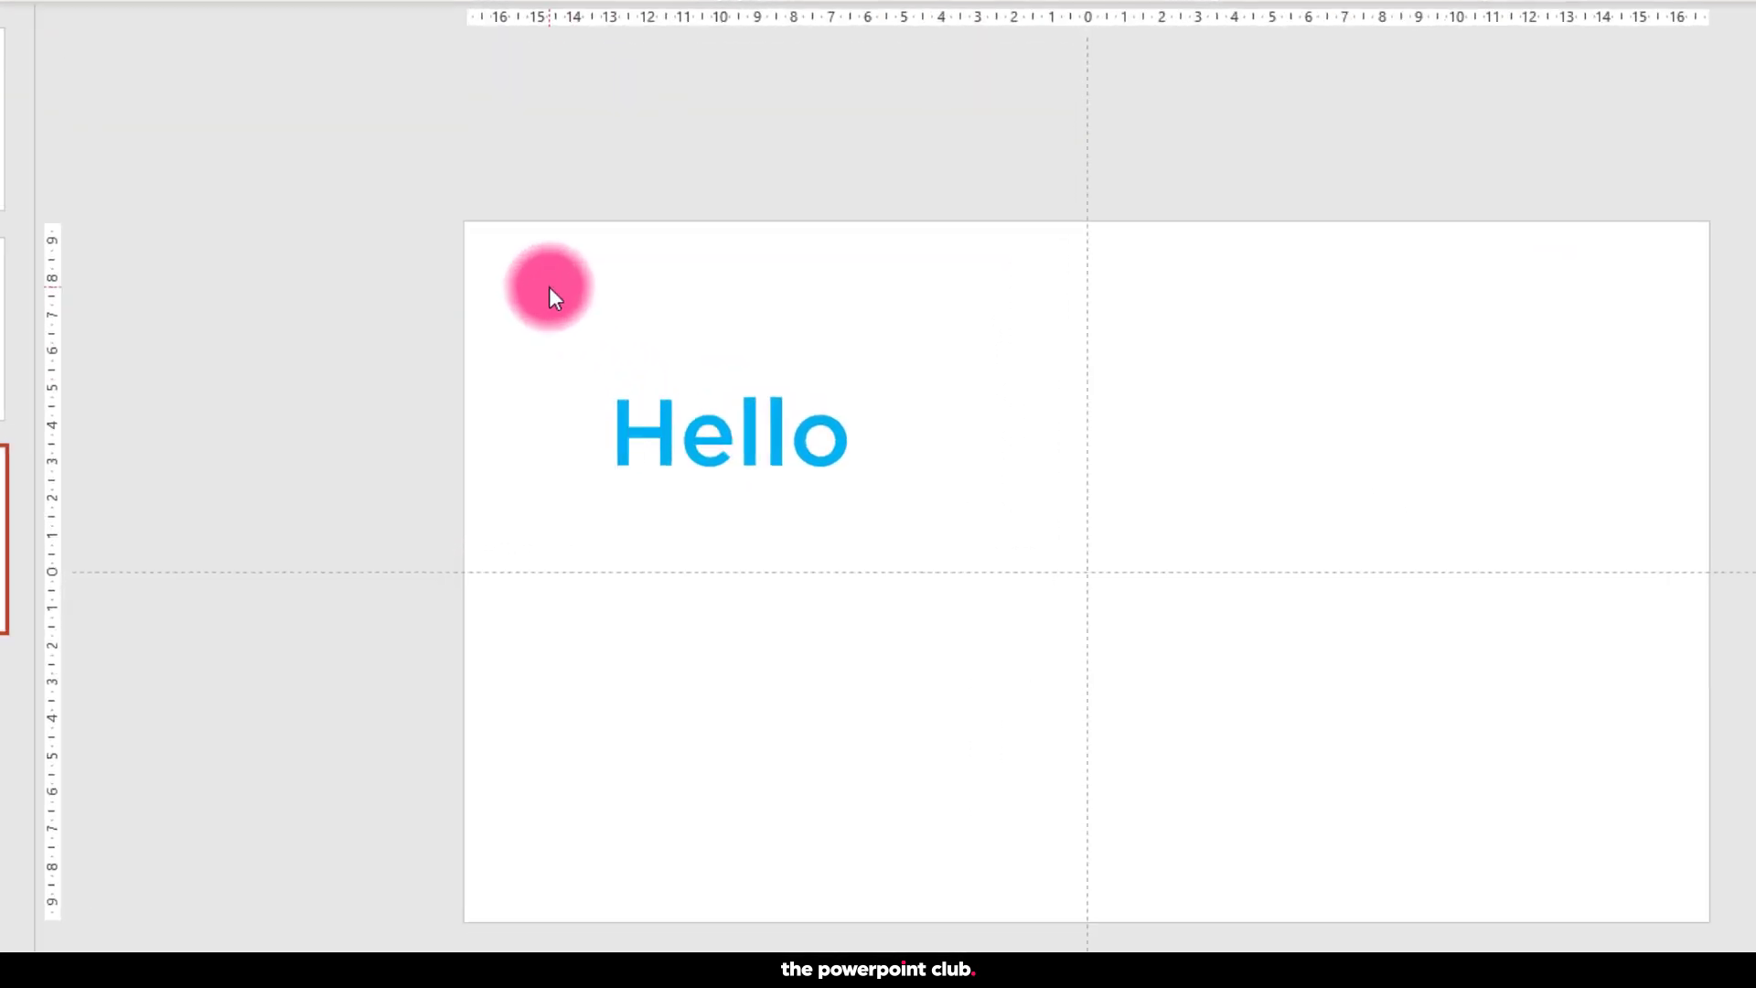
- Open Format Background for slide 3 and try a dark navy solid fill, then a light blue gradient
{"action": "right_click", "coordinate": [647, 349]}
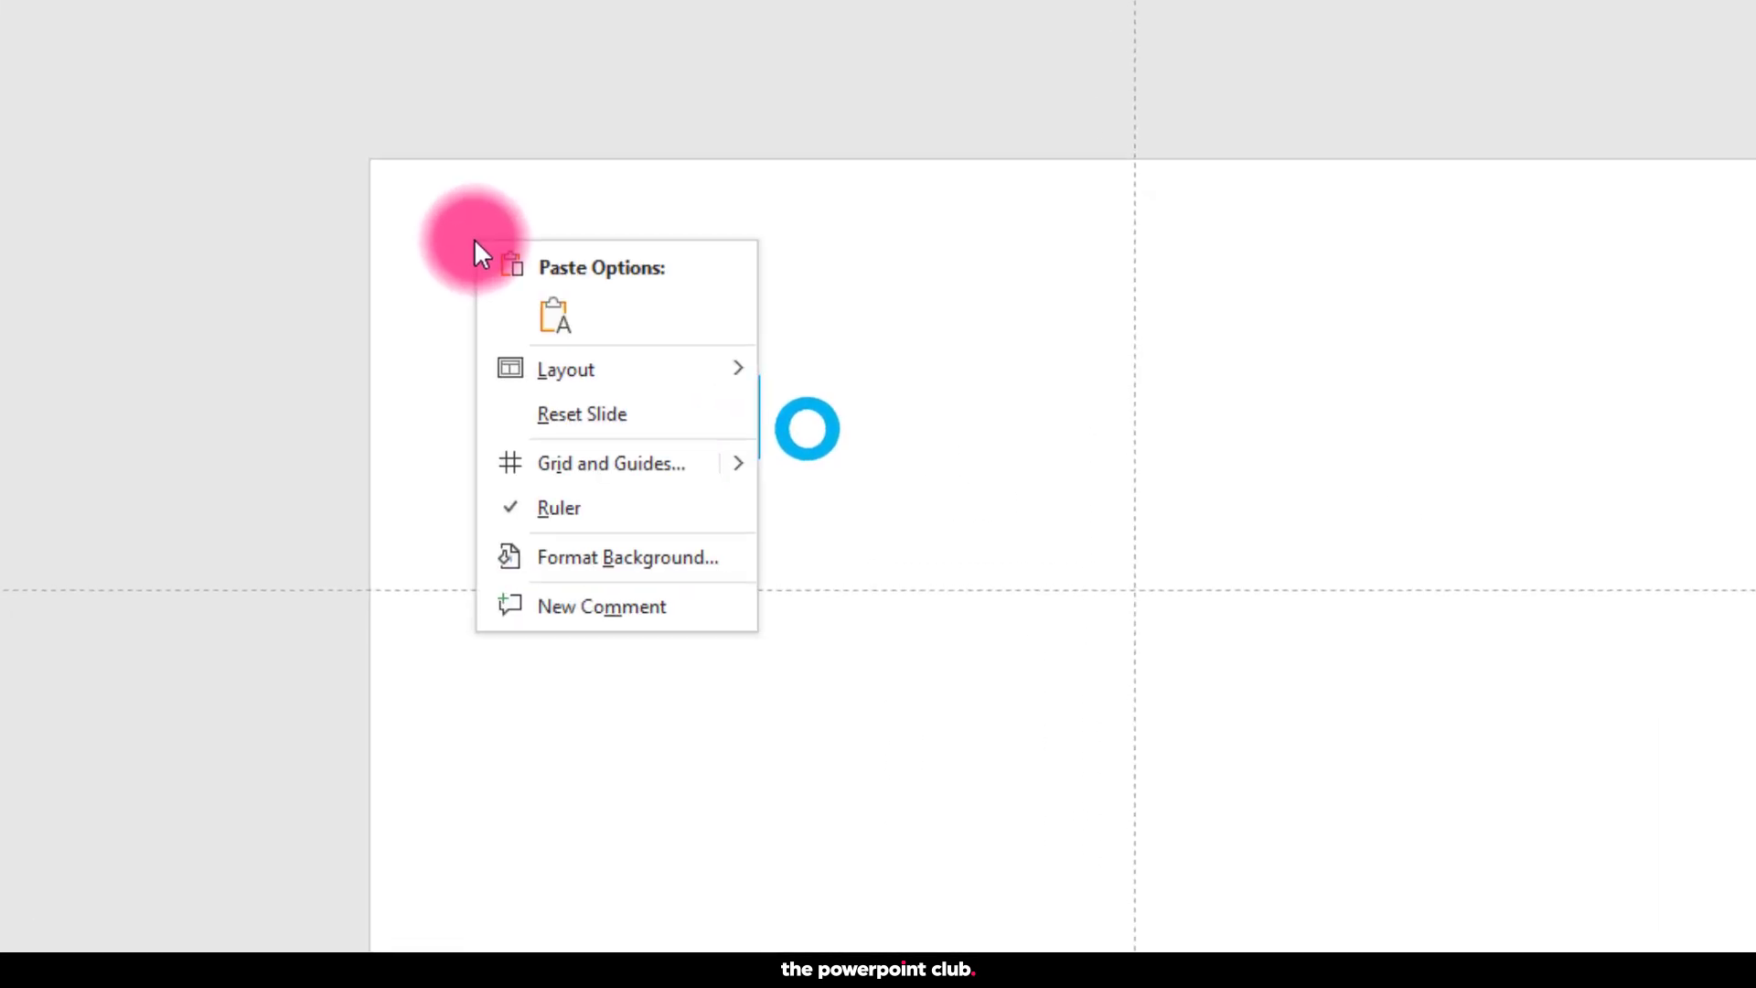
{"action": "left_click", "coordinate": [627, 558]}
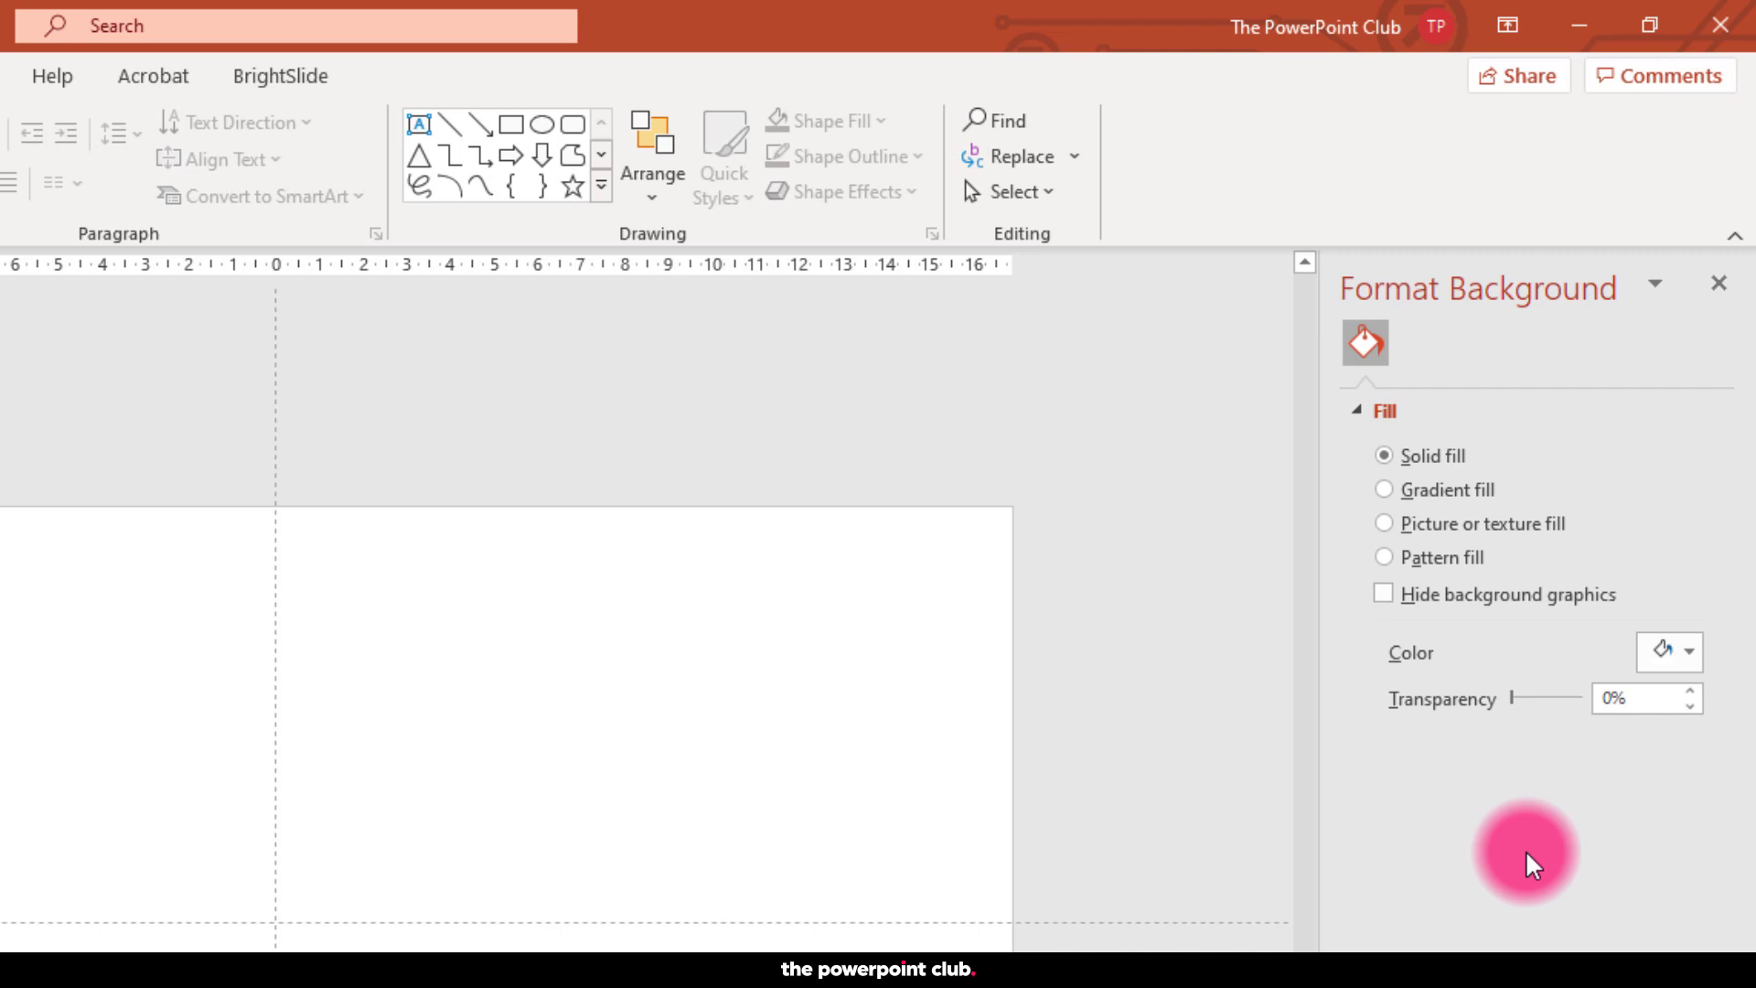
{"action": "left_click", "coordinate": [4, 750]}
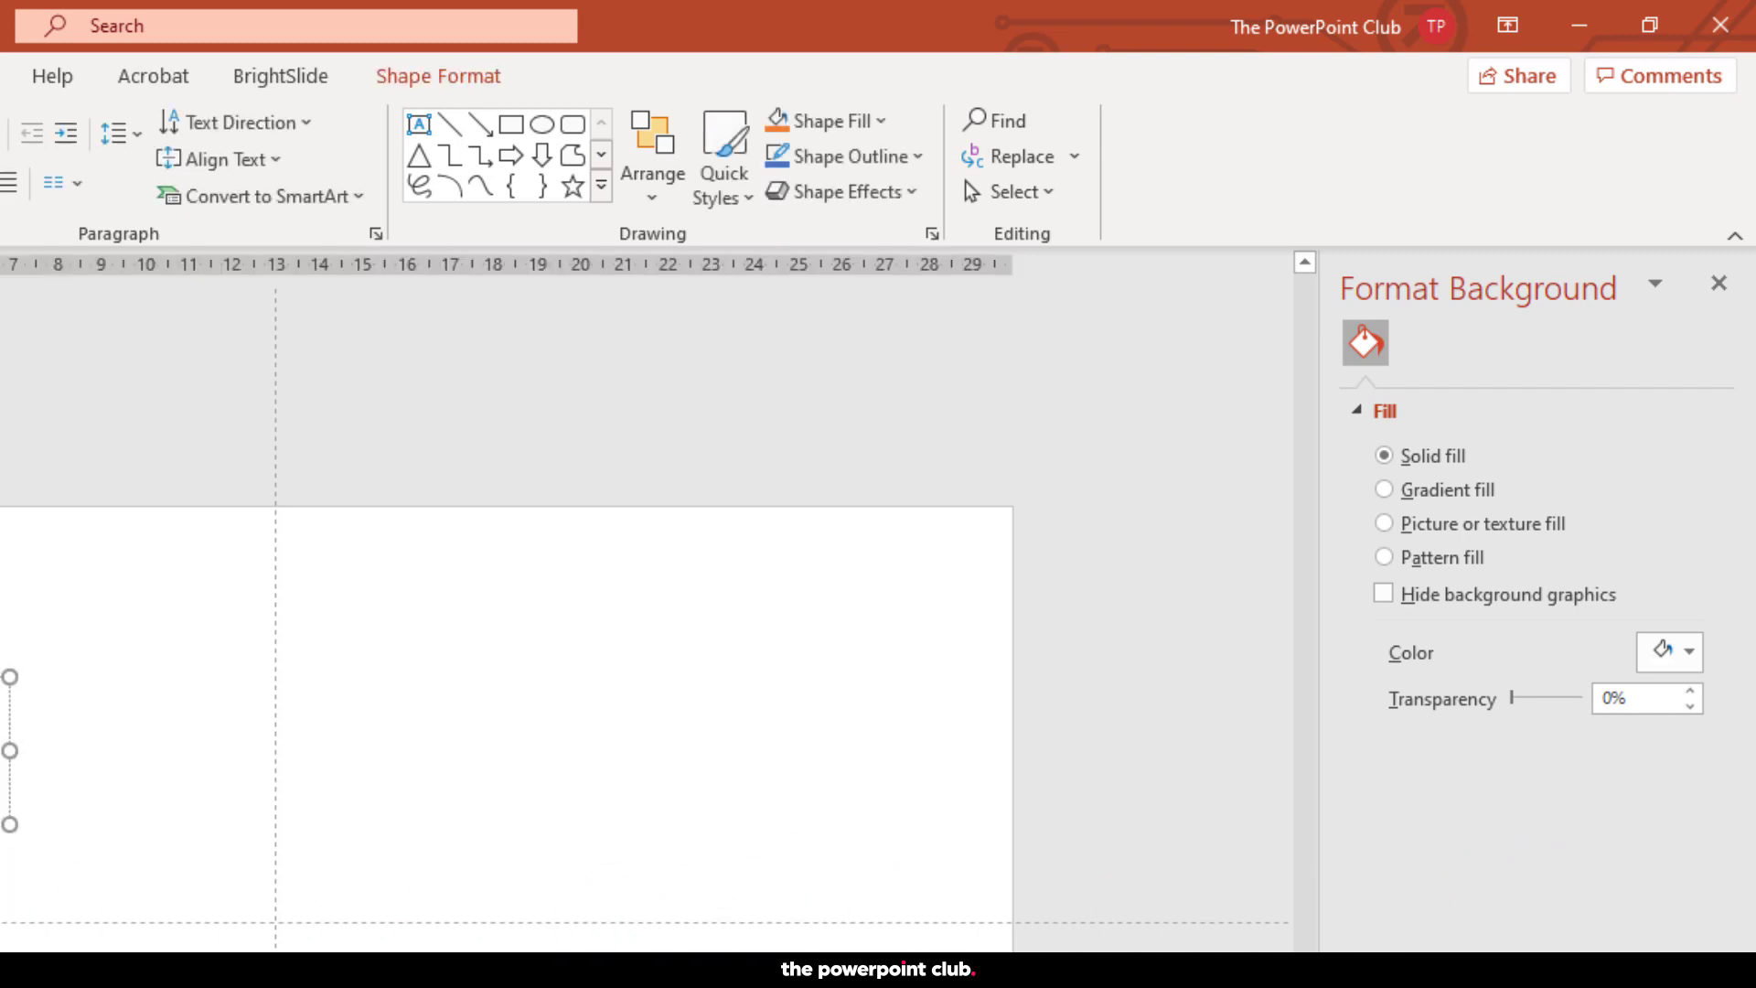
{"action": "left_click", "coordinate": [1568, 331]}
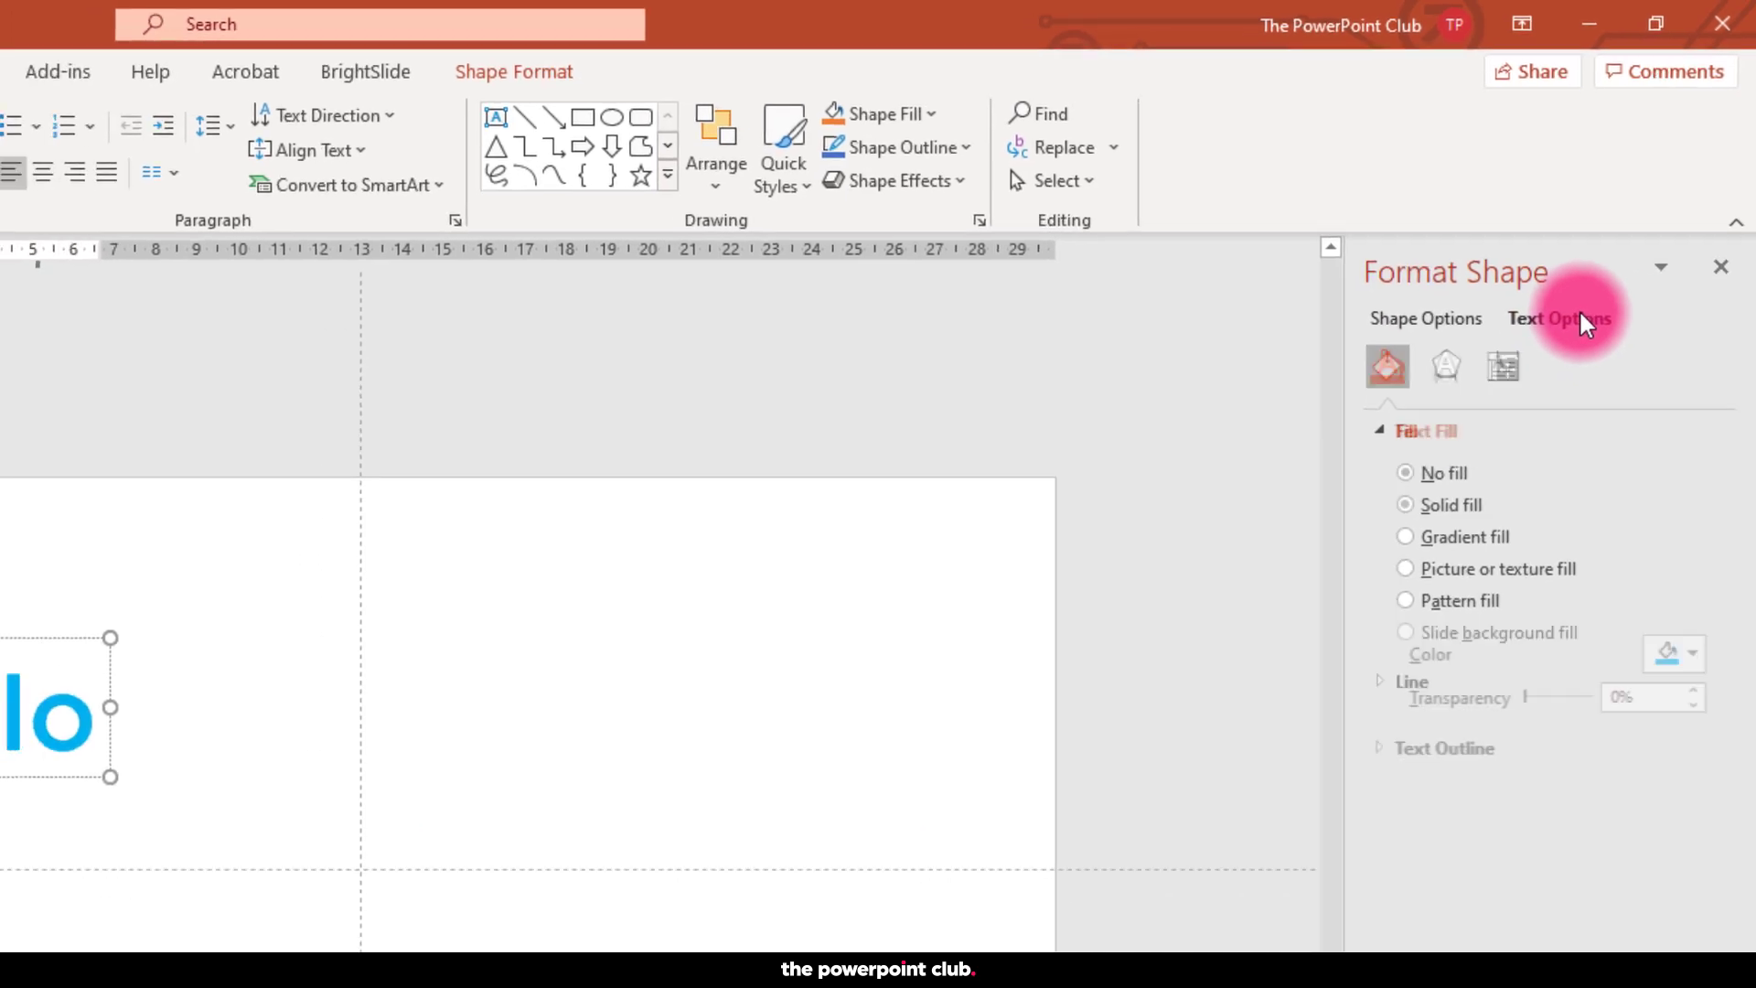
{"action": "left_click", "coordinate": [952, 380]}
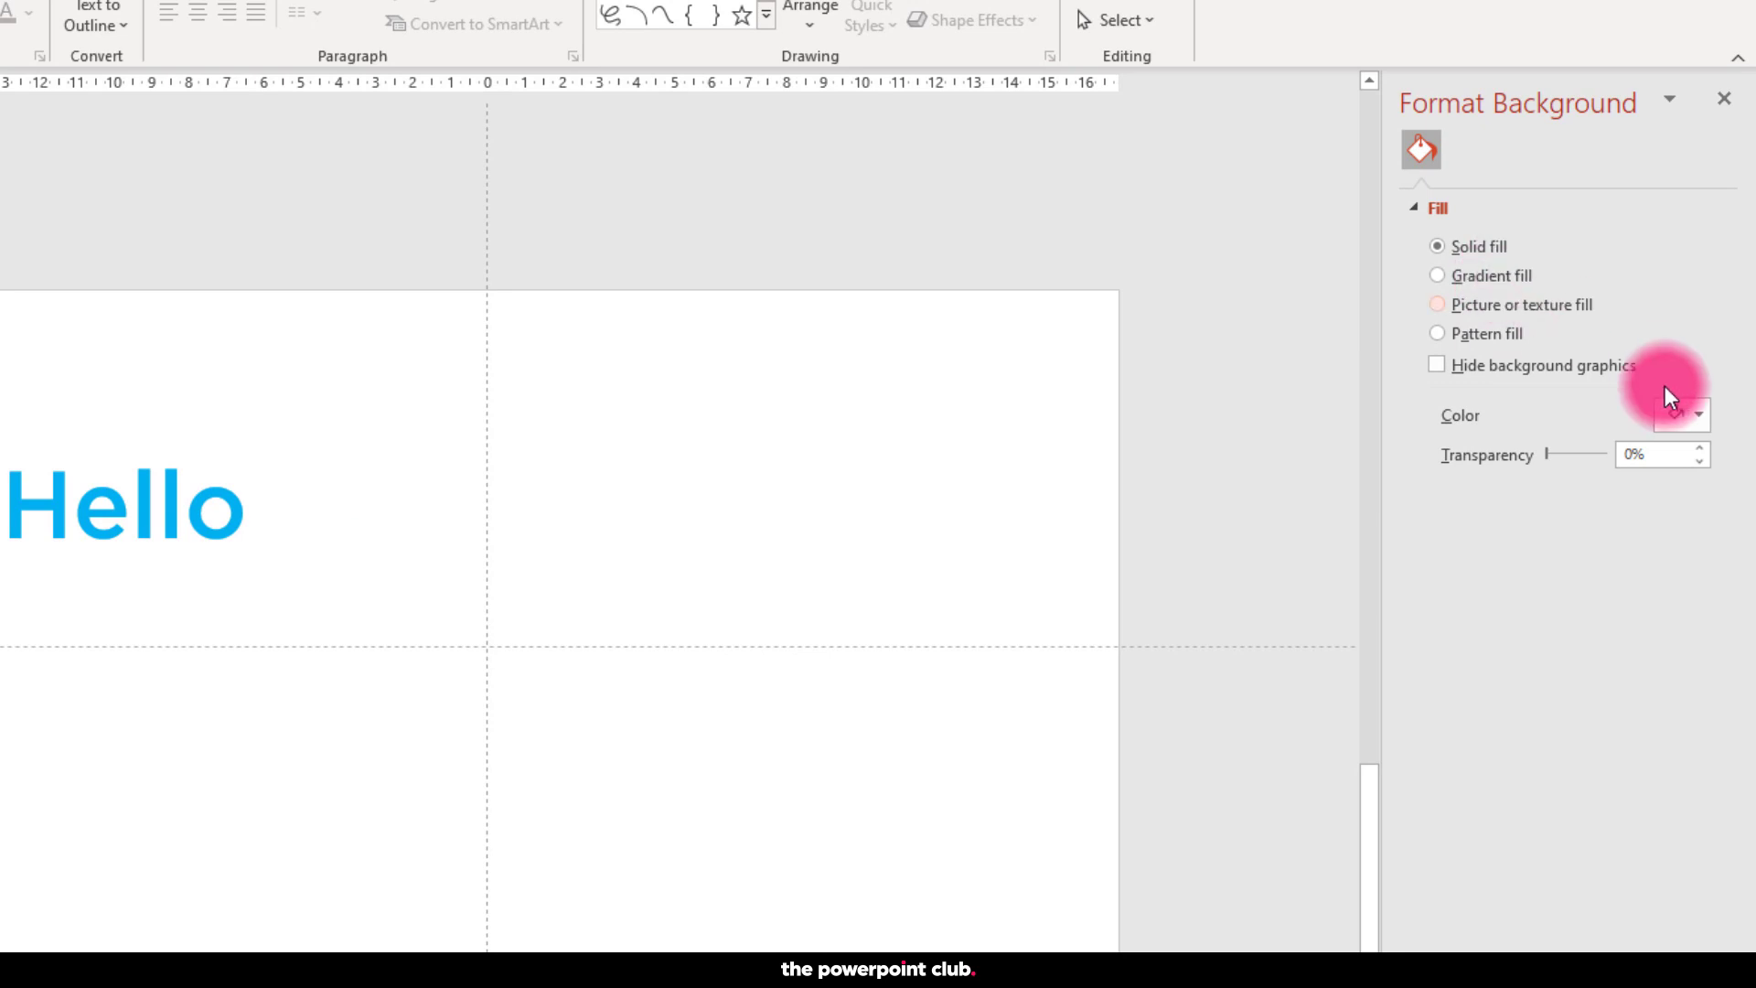
{"action": "left_click", "coordinate": [1688, 419]}
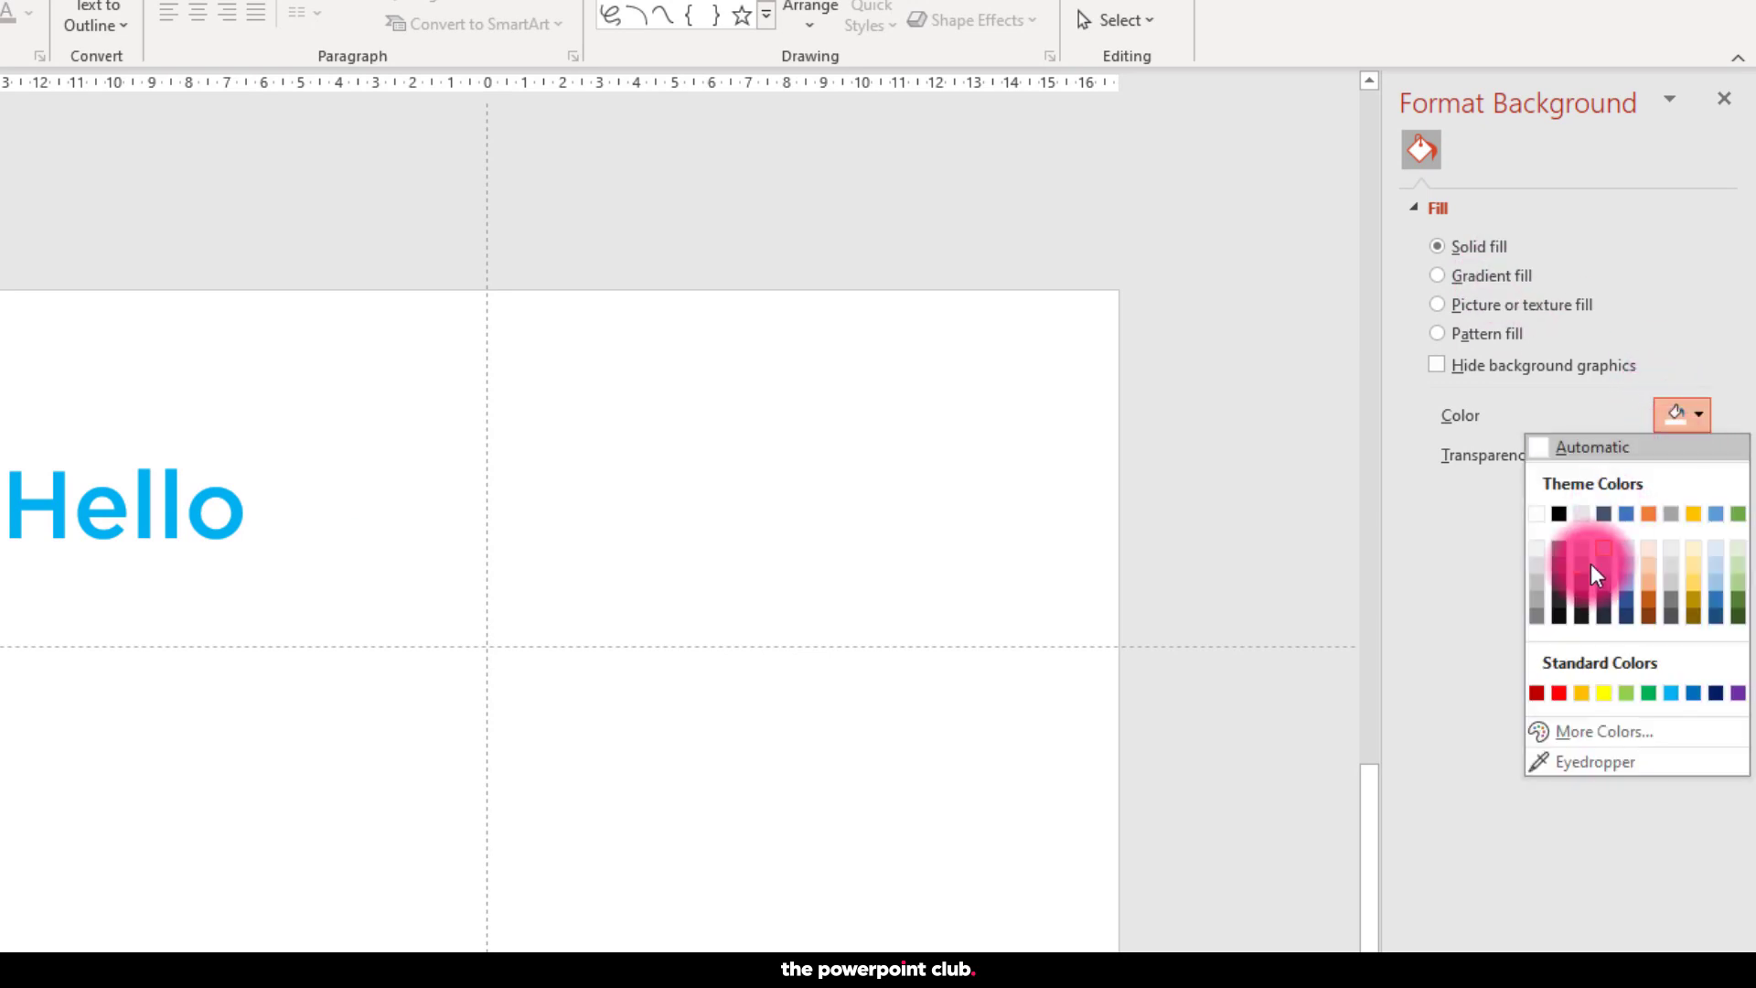
{"action": "left_click", "coordinate": [1594, 594]}
{"action": "left_click", "coordinate": [1491, 276]}
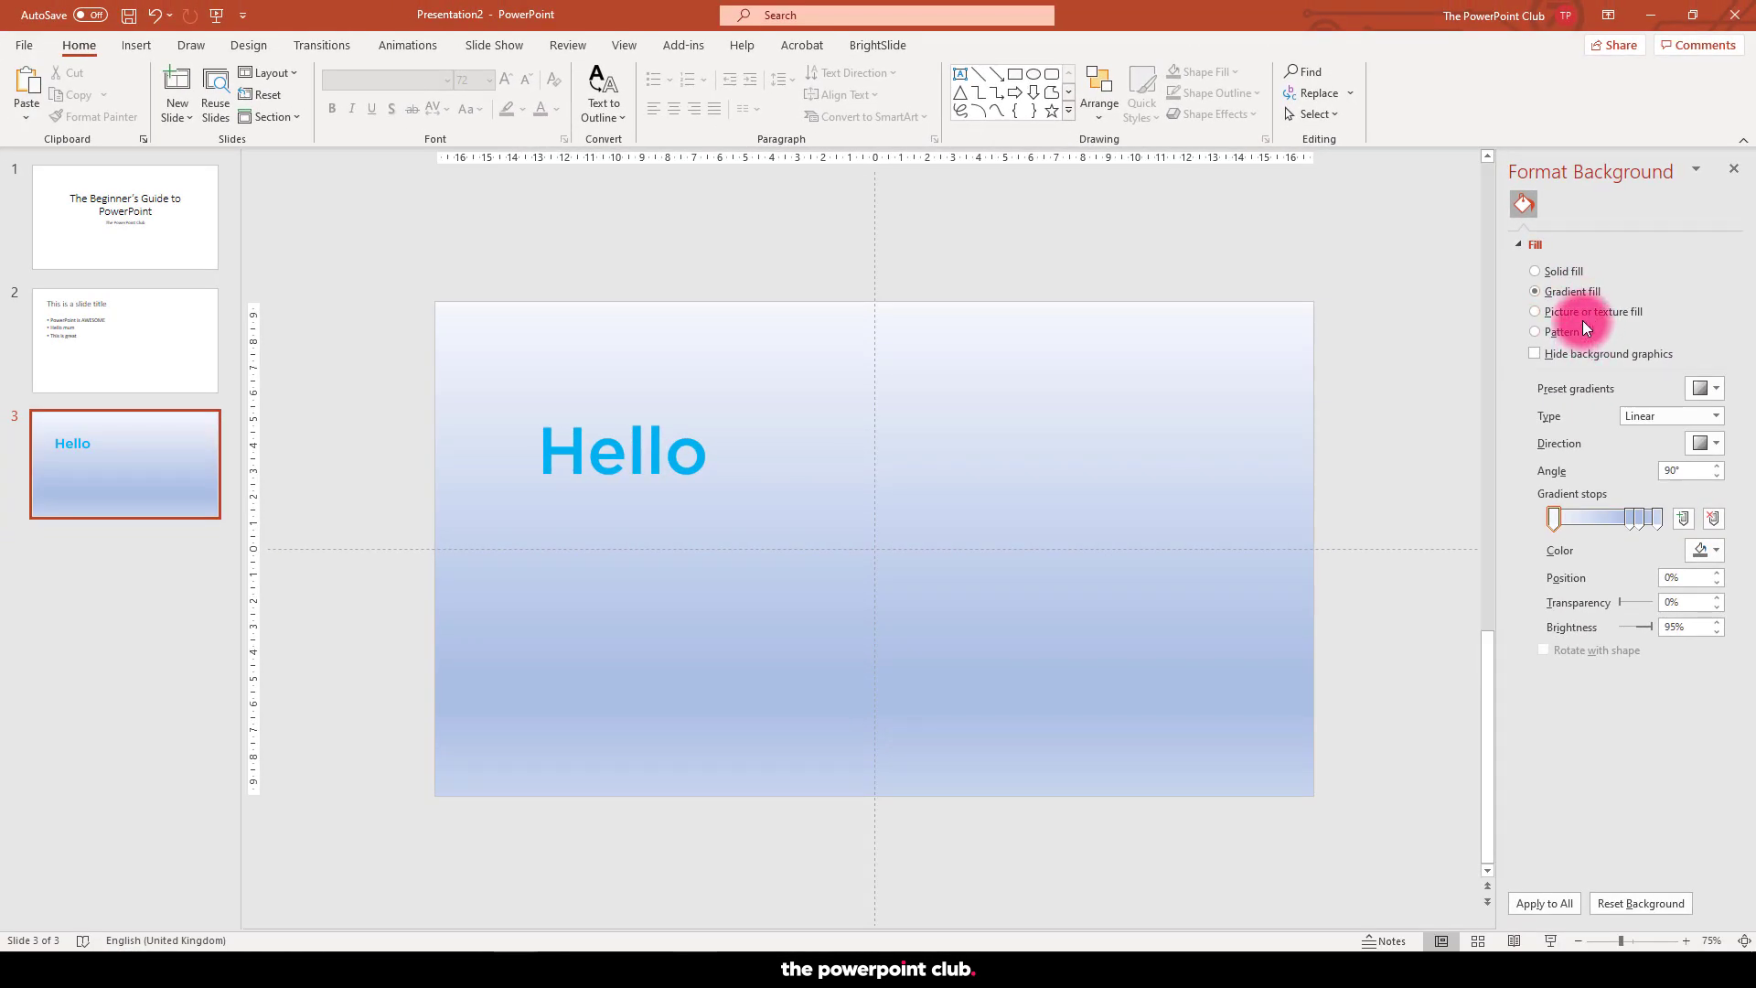
- Fill slide 3's background with the BACKGROUND 2 pink banana picture from a file
{"action": "left_click", "coordinate": [1583, 316]}
{"action": "left_click", "coordinate": [1555, 409]}
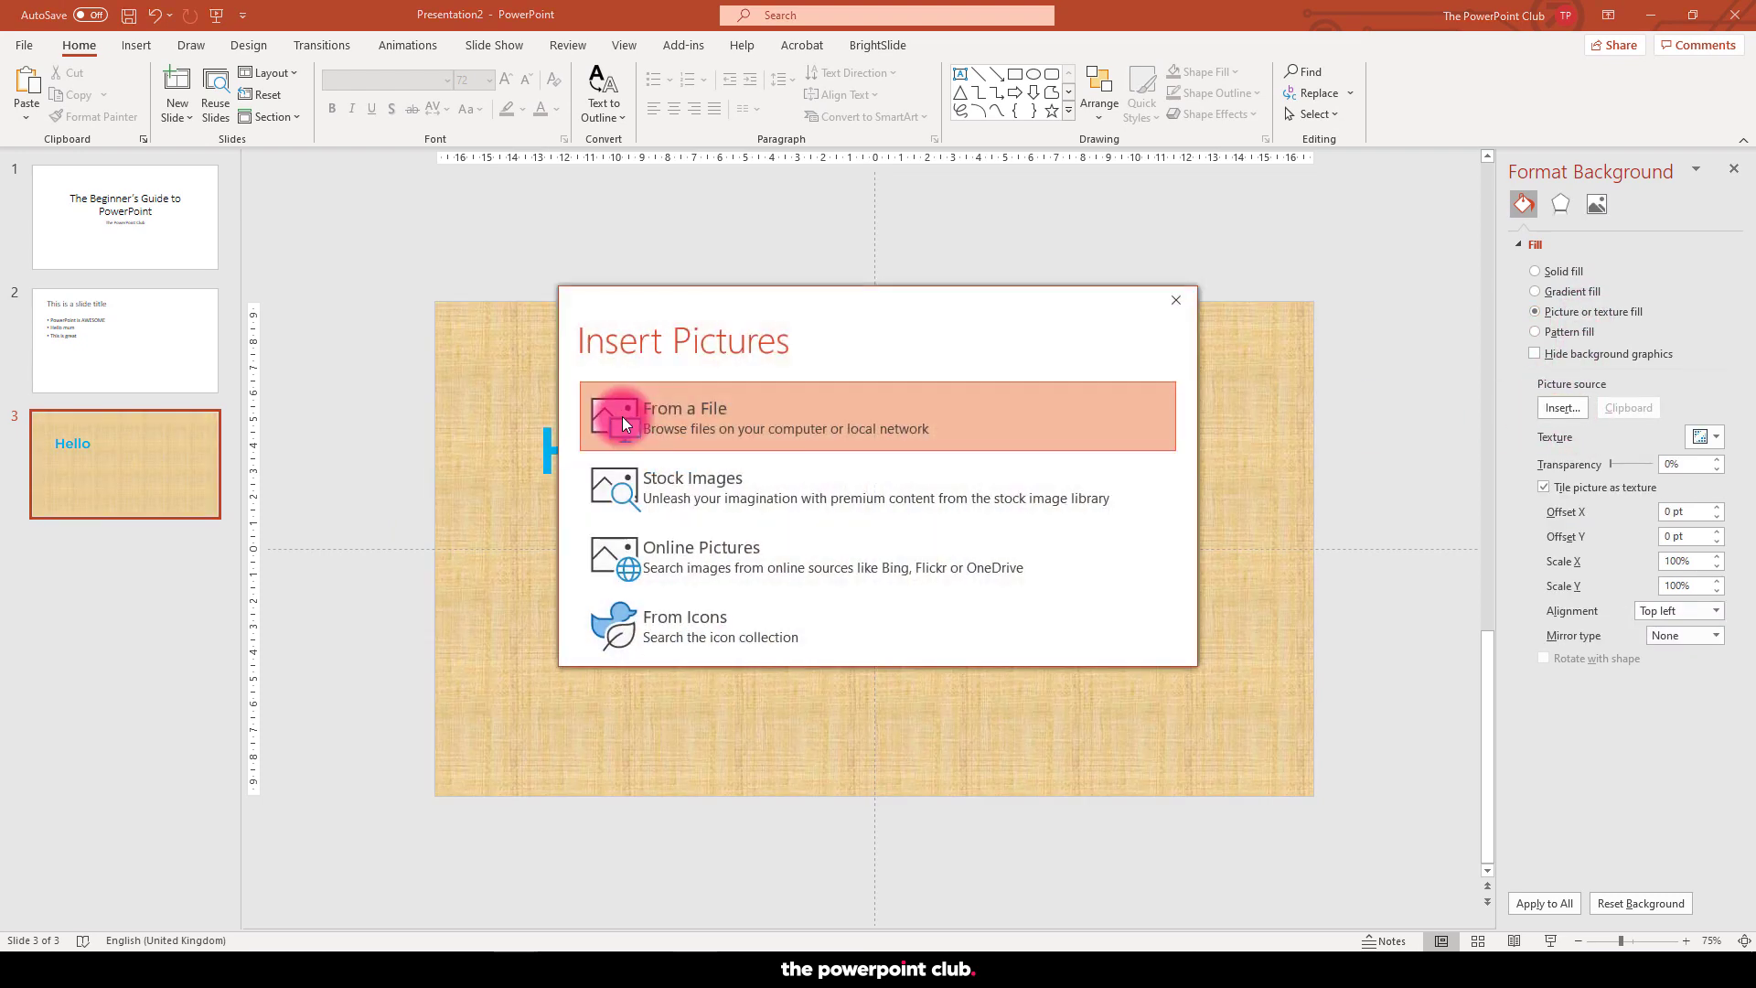
{"action": "left_click", "coordinate": [650, 408]}
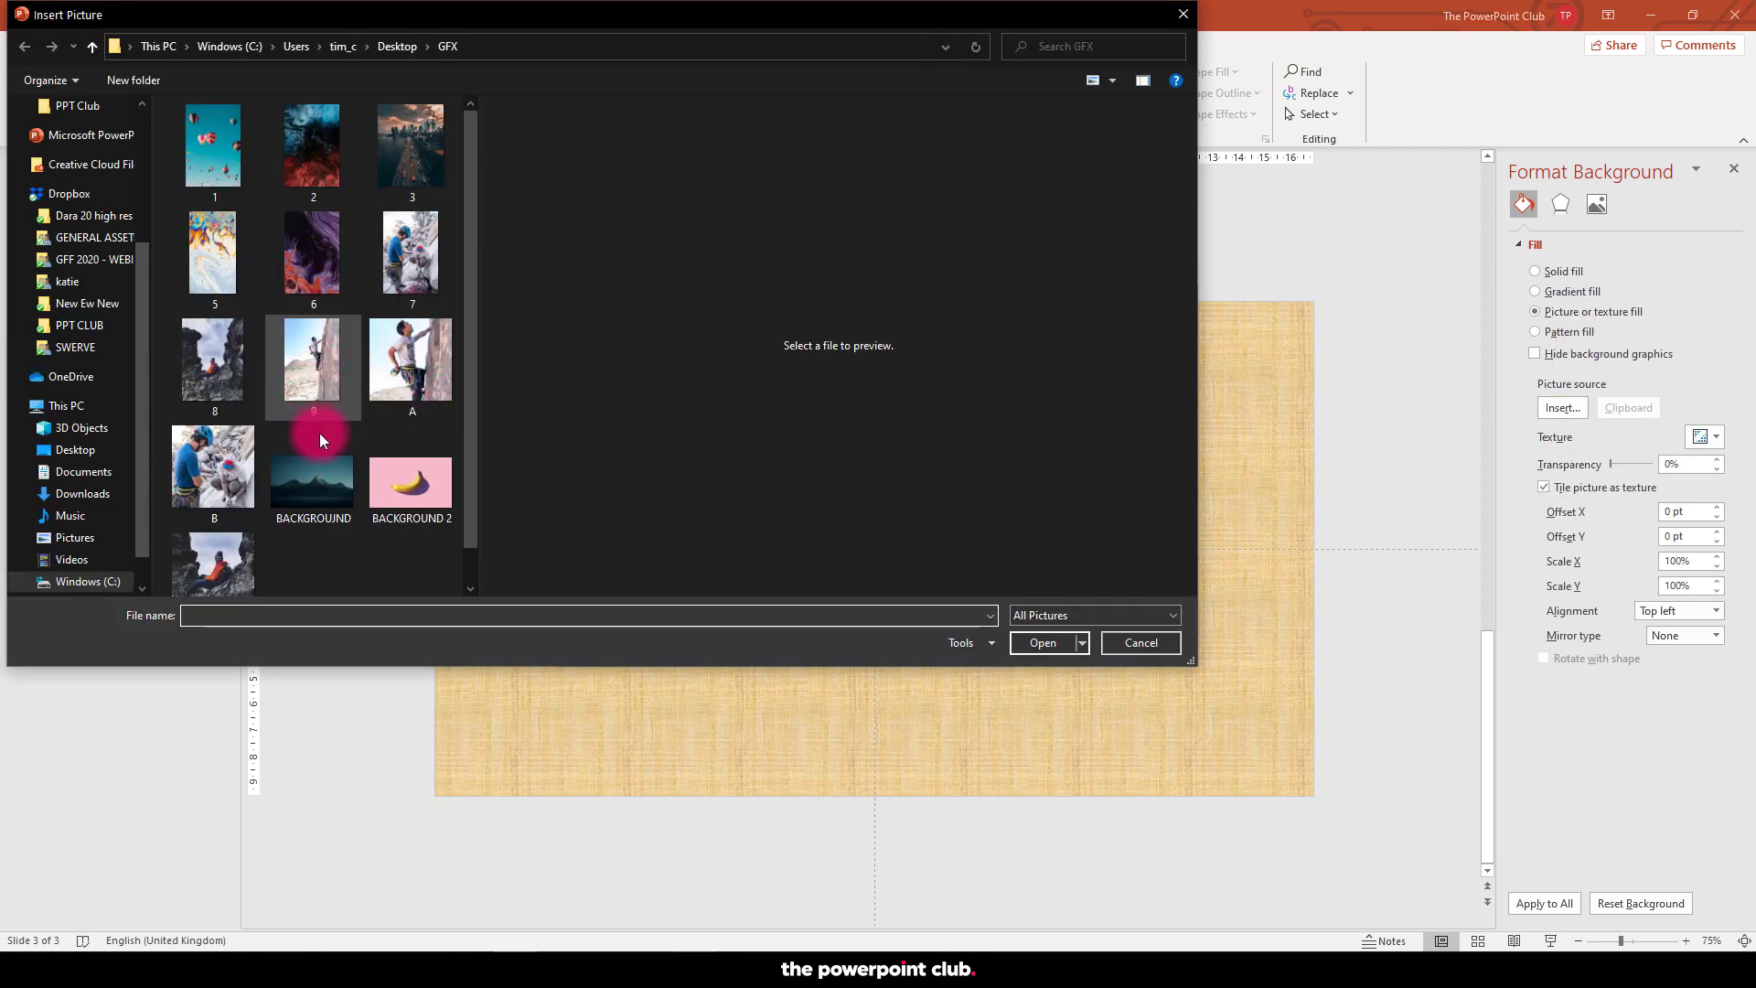
{"action": "left_click", "coordinate": [402, 481]}
{"action": "double_click", "coordinate": [403, 481]}
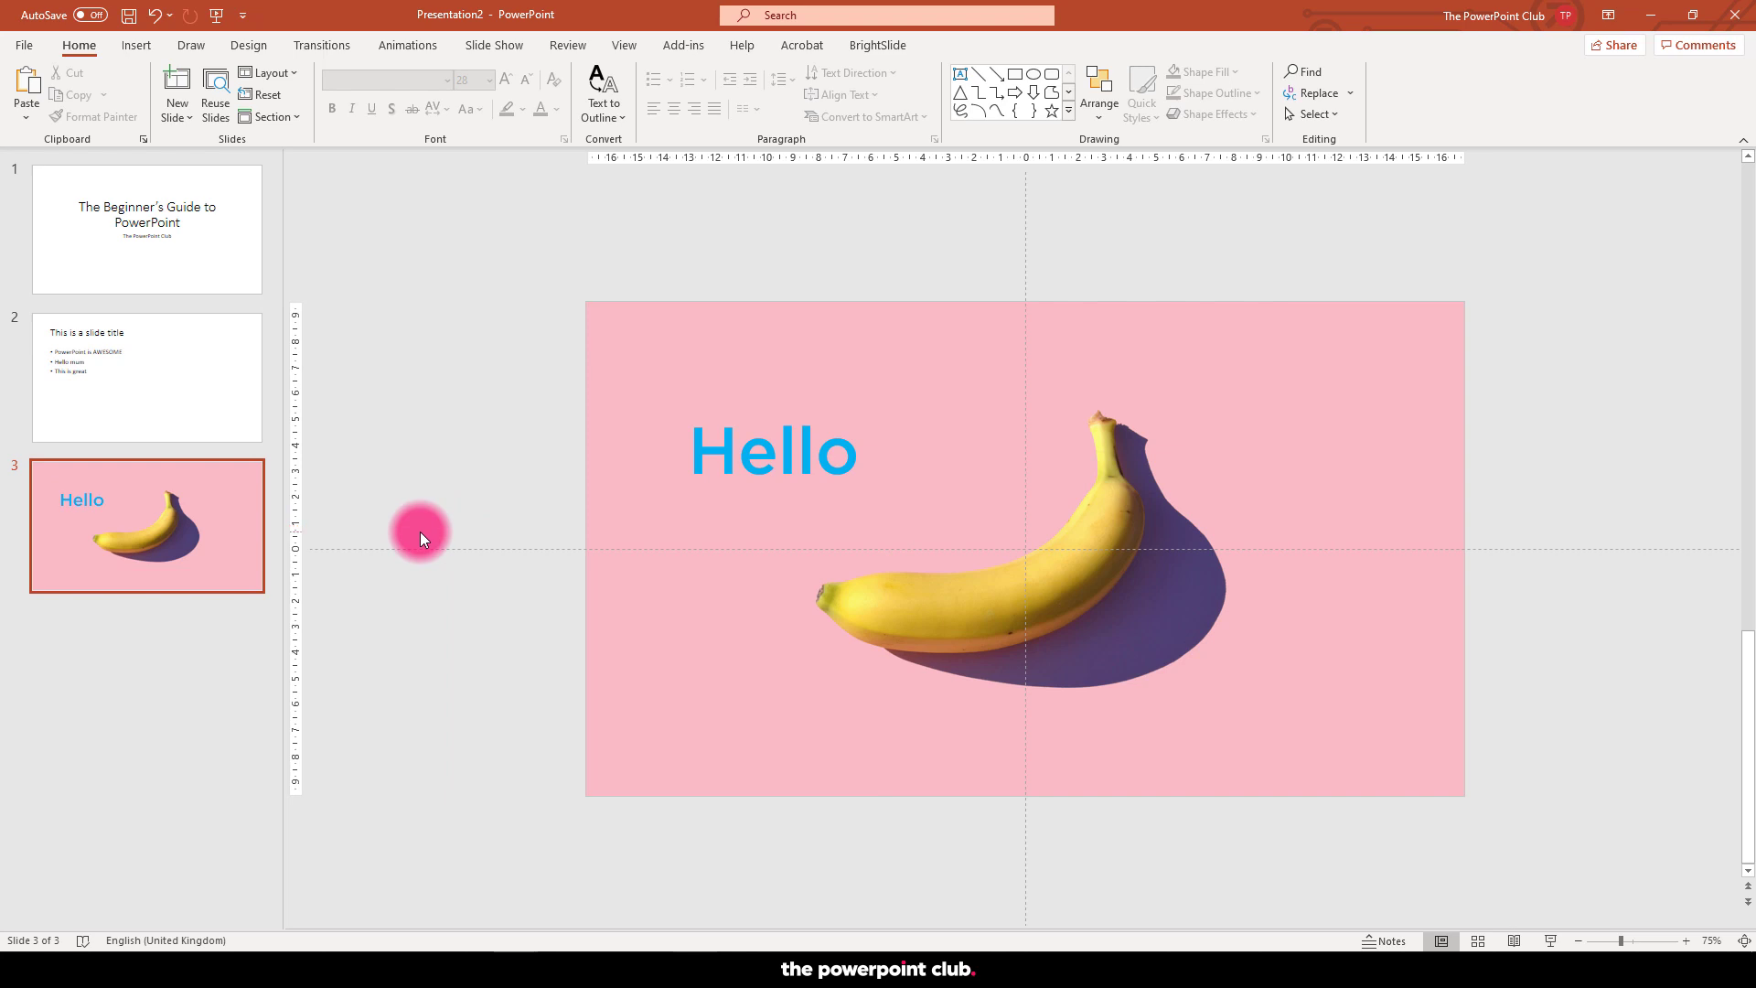
- Add a new Title Only slide after slide 3
{"action": "left_click", "coordinate": [165, 630]}
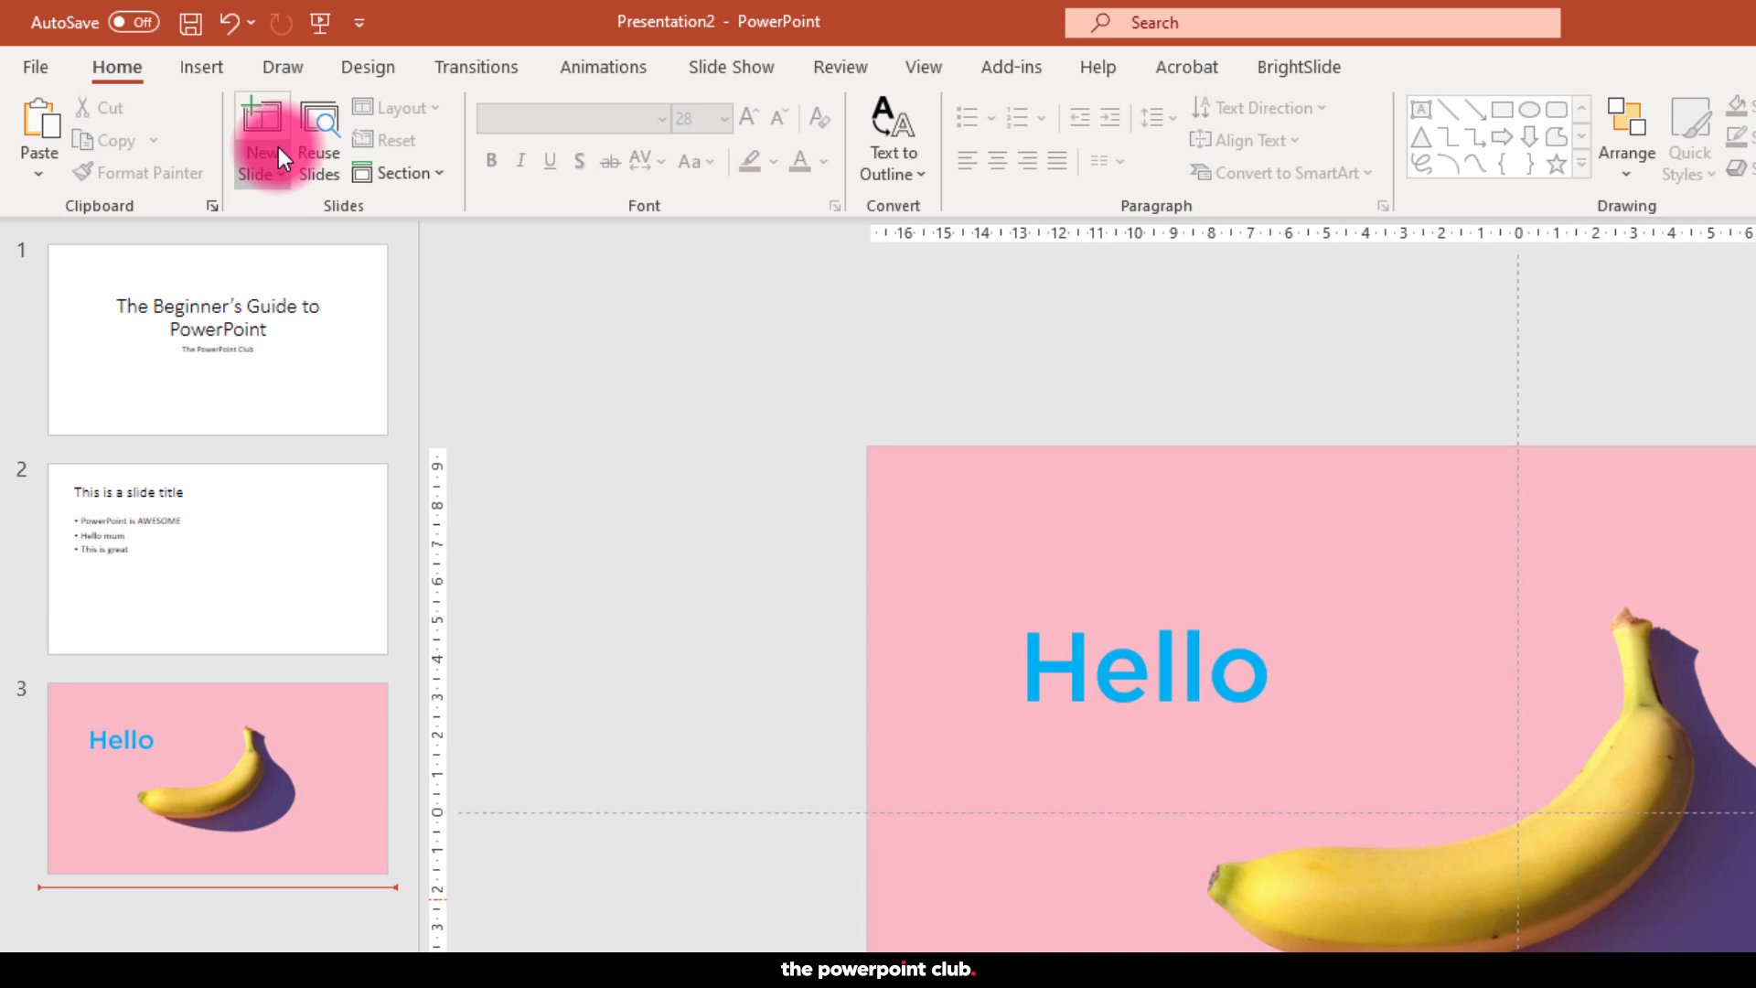
{"action": "left_click", "coordinate": [189, 118]}
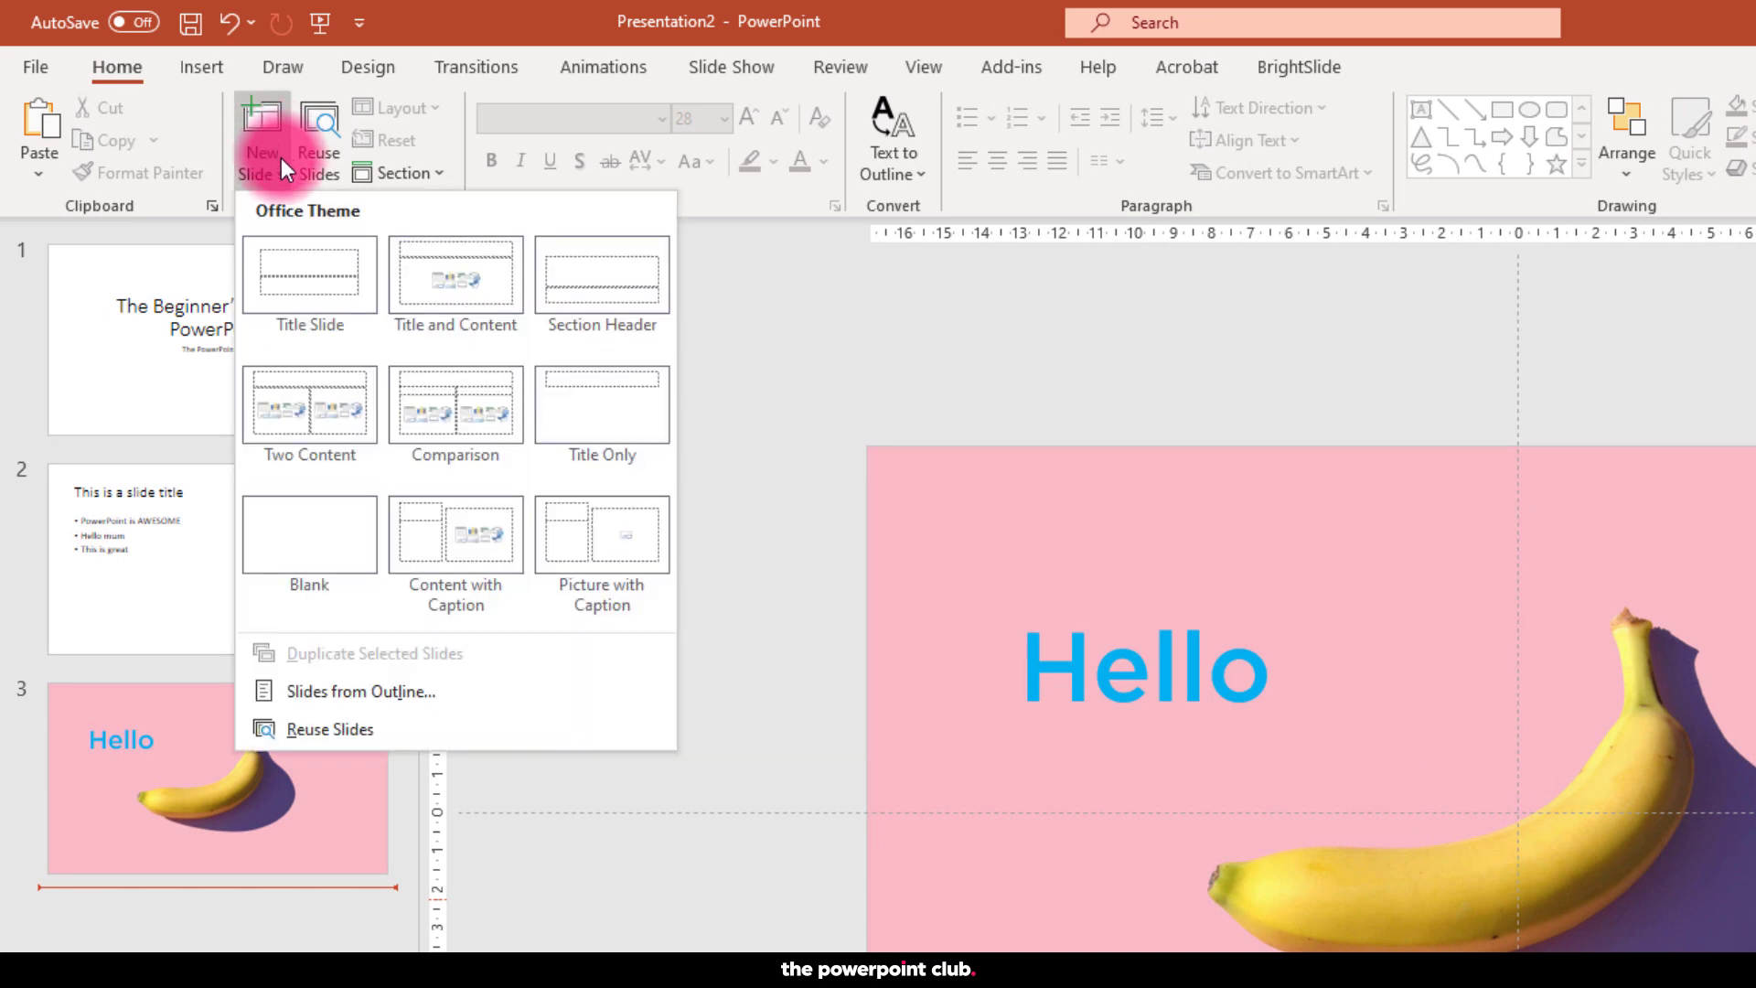
{"action": "left_click", "coordinate": [578, 405]}
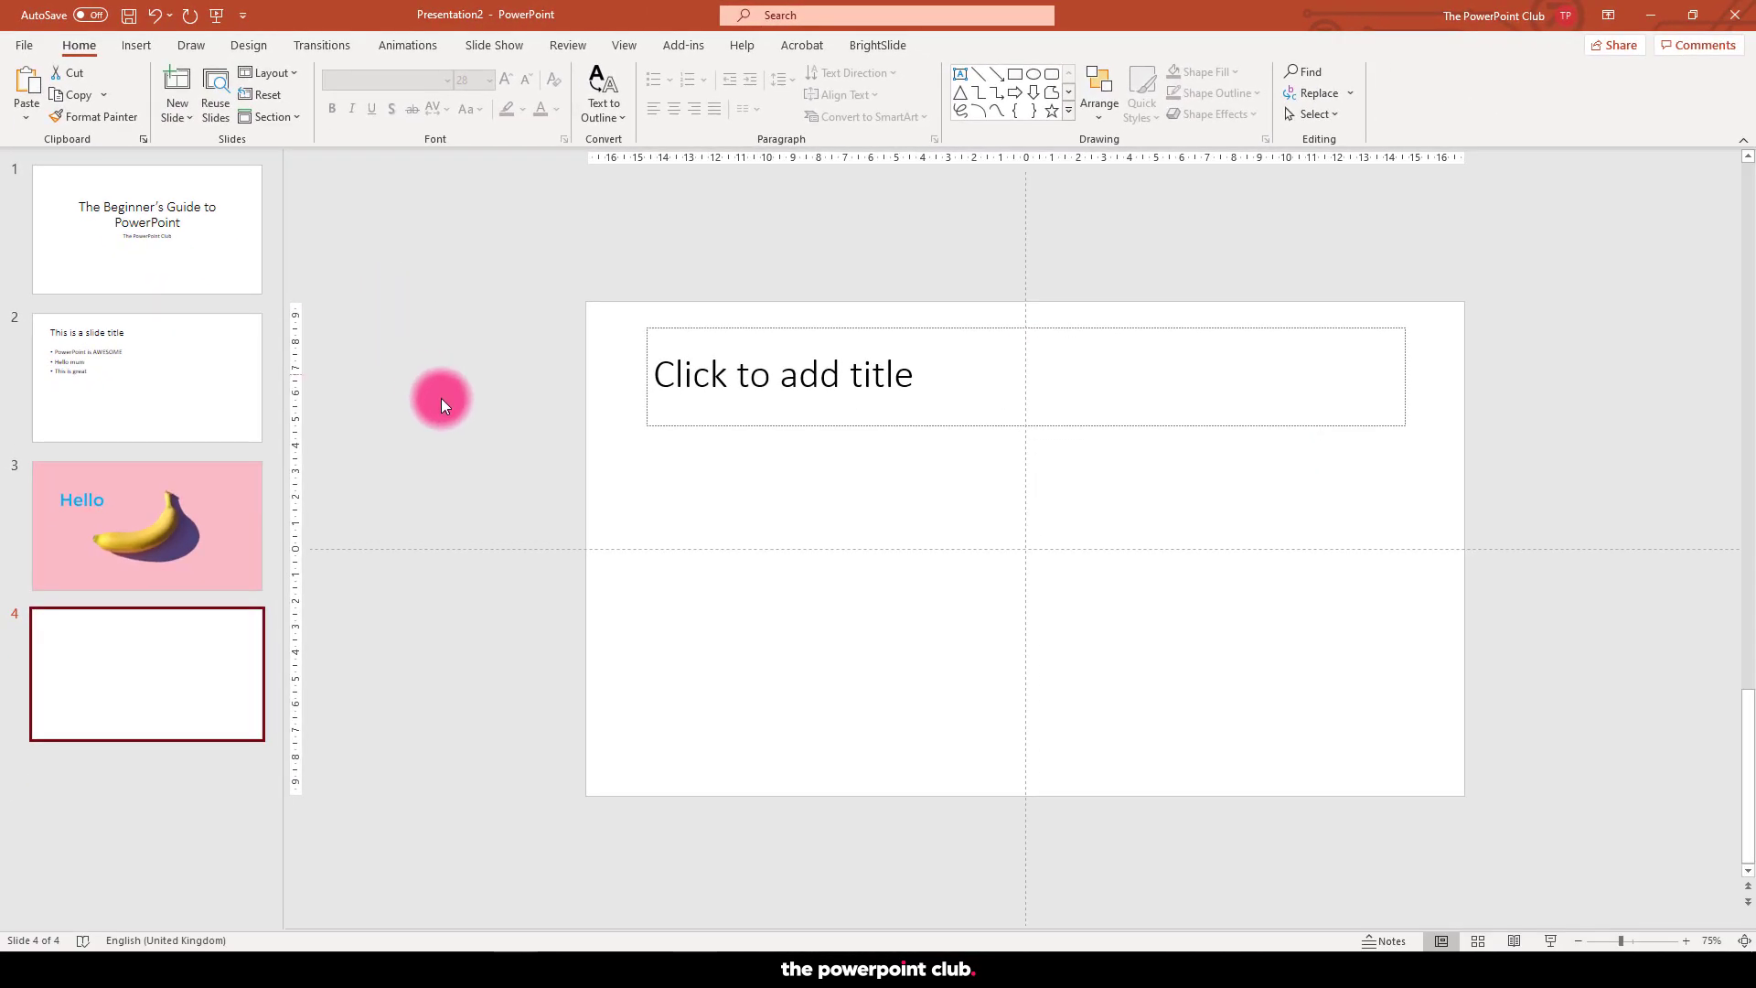
- Set slide 4's background to a picture fill using the mountain image from a file
{"action": "left_click", "coordinate": [526, 470]}
{"action": "right_click", "coordinate": [649, 484]}
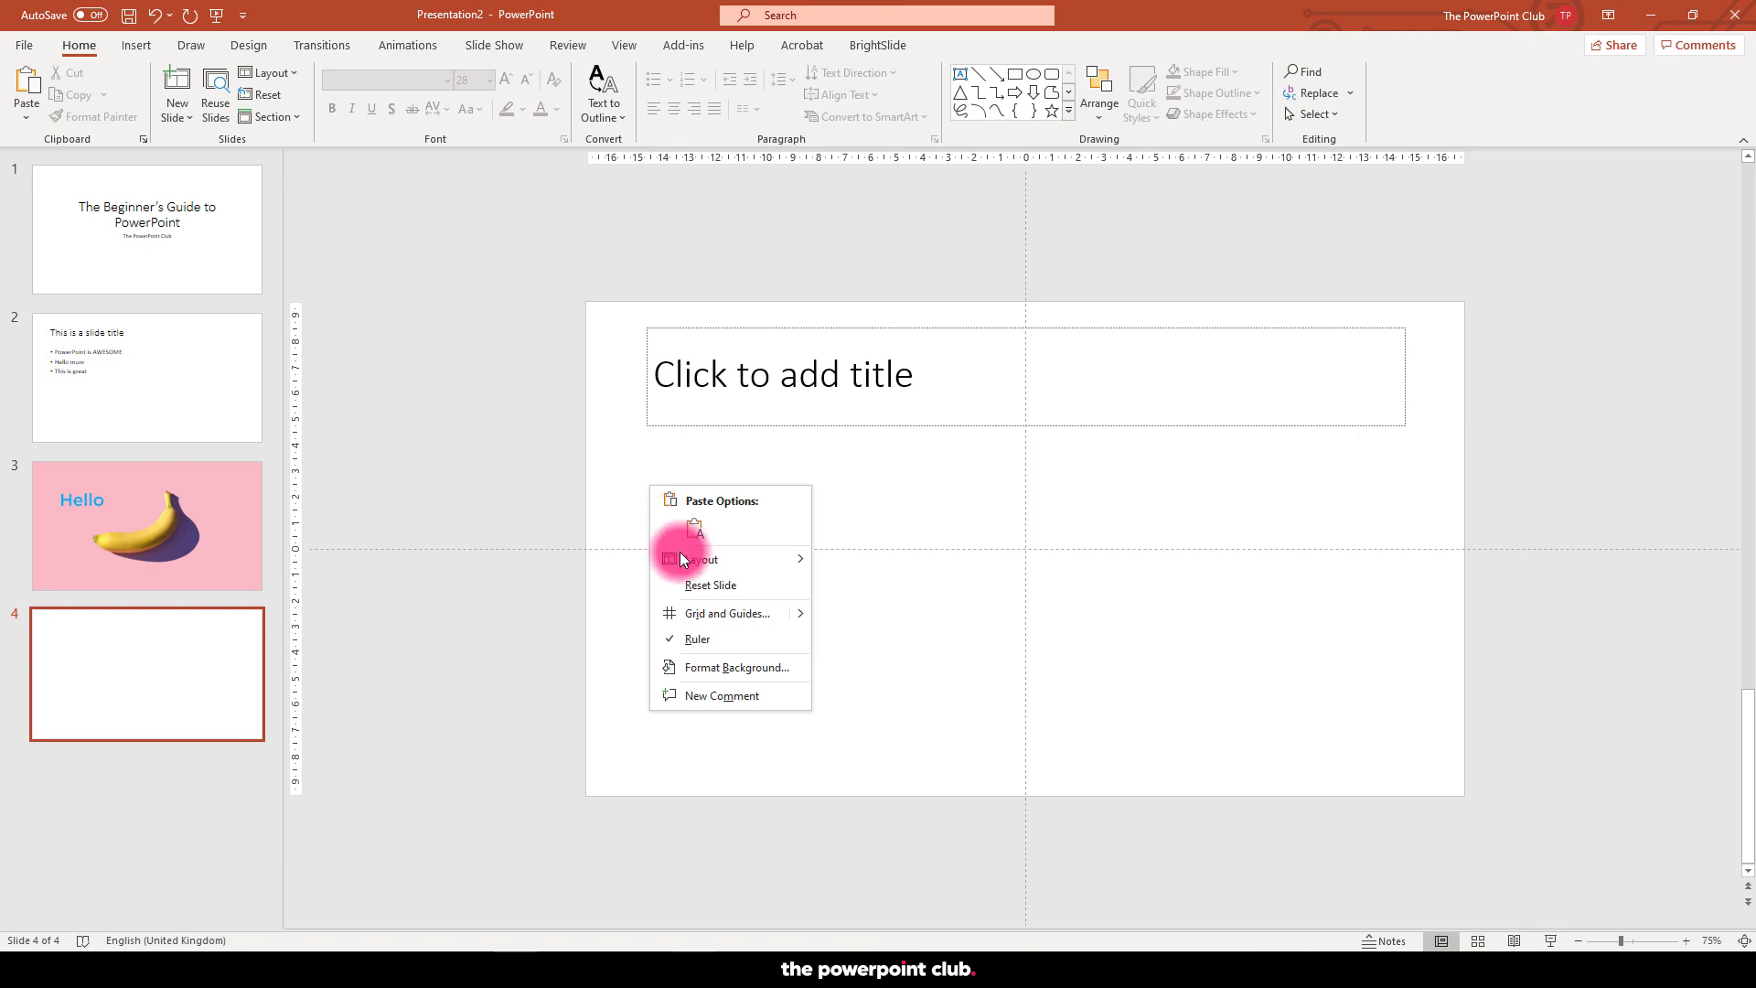
{"action": "left_click", "coordinate": [722, 667]}
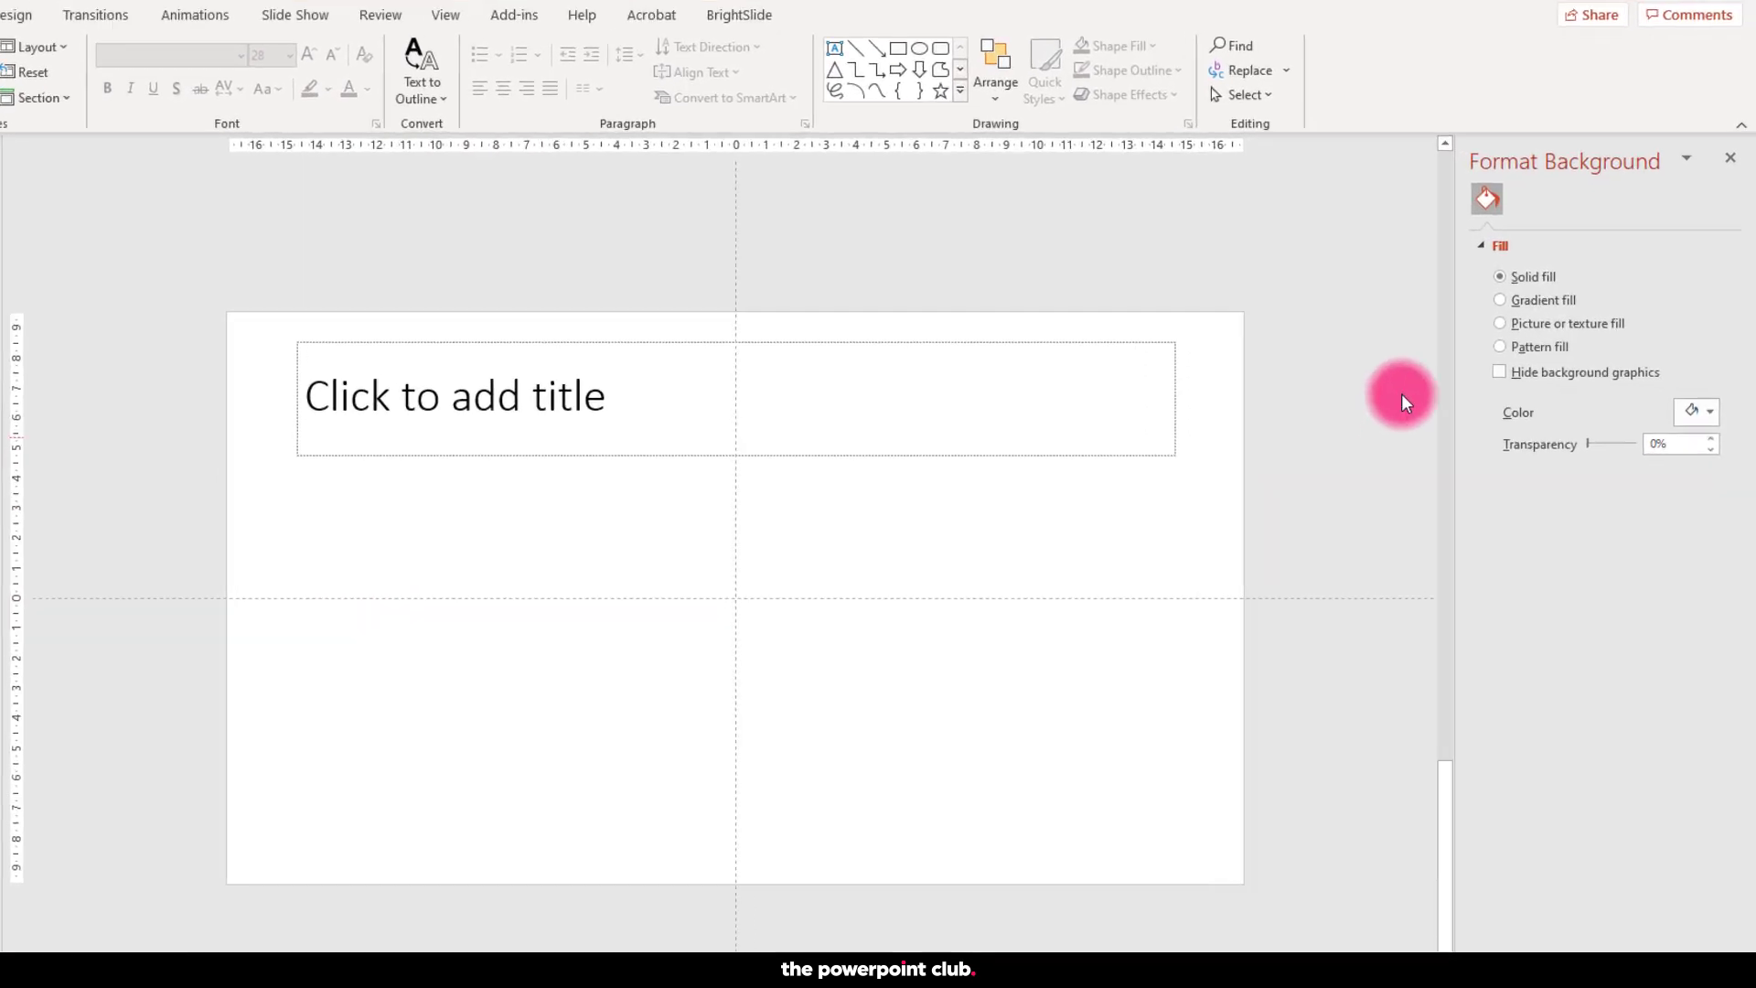
{"action": "left_click", "coordinate": [1669, 312]}
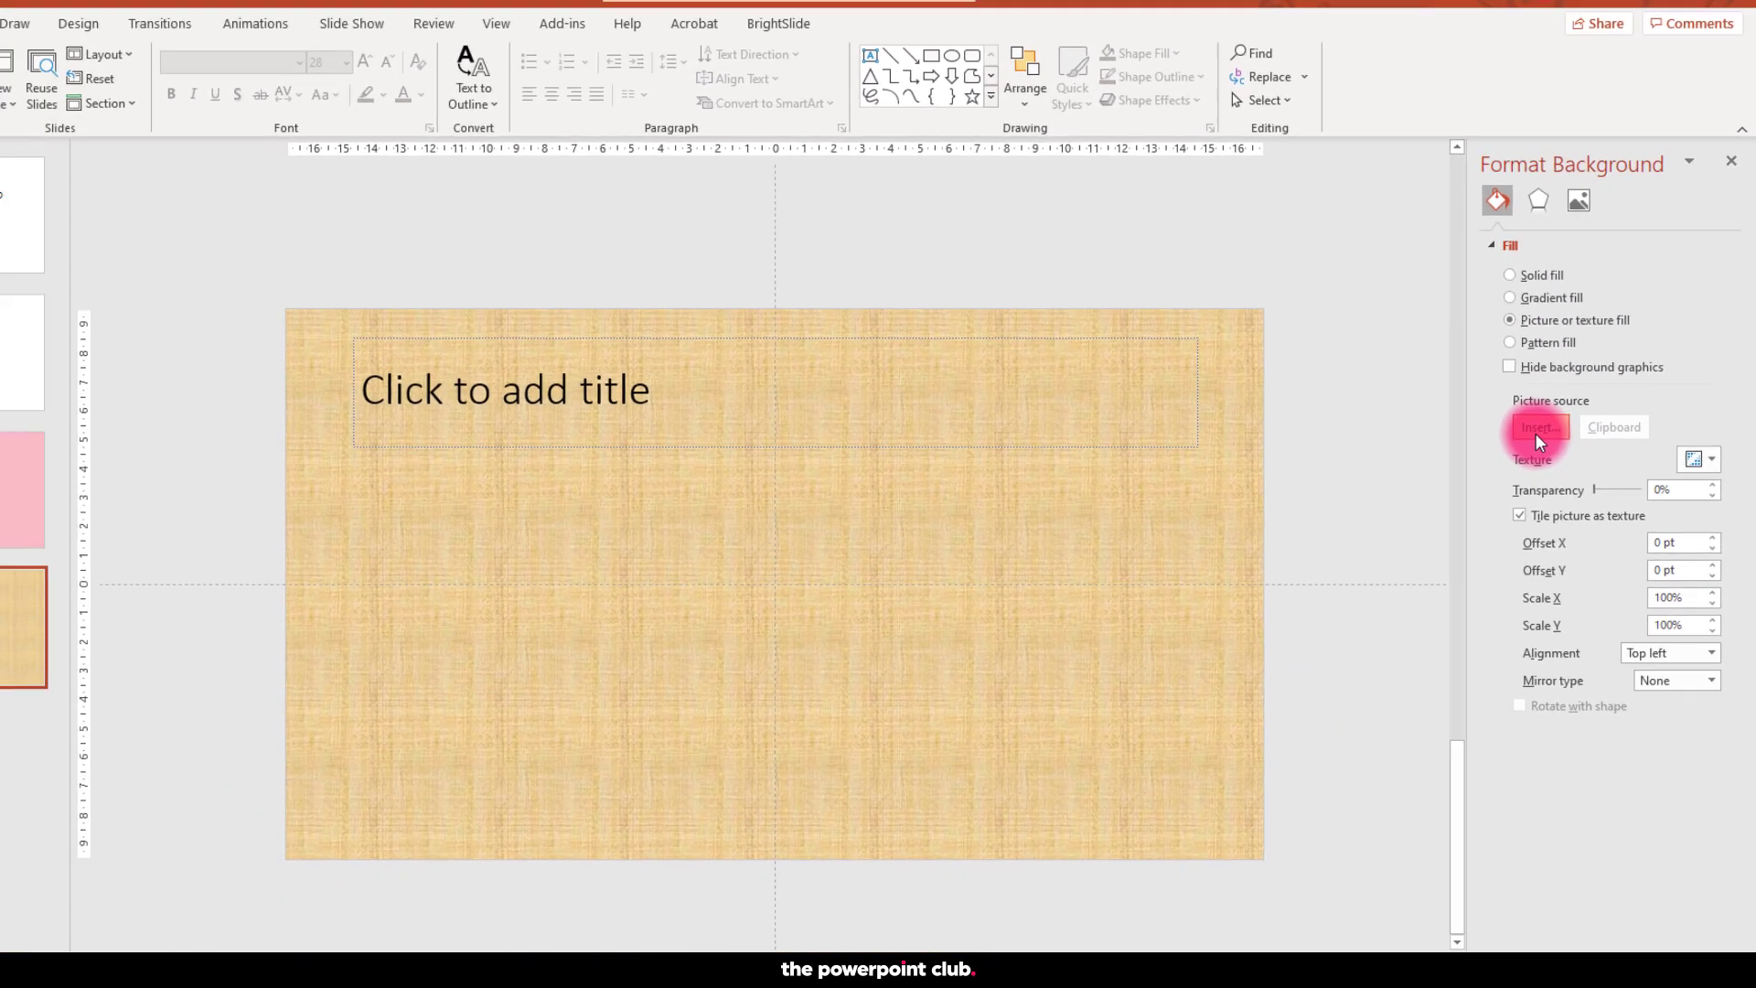
{"action": "left_click", "coordinate": [1482, 479]}
{"action": "left_click", "coordinate": [788, 407]}
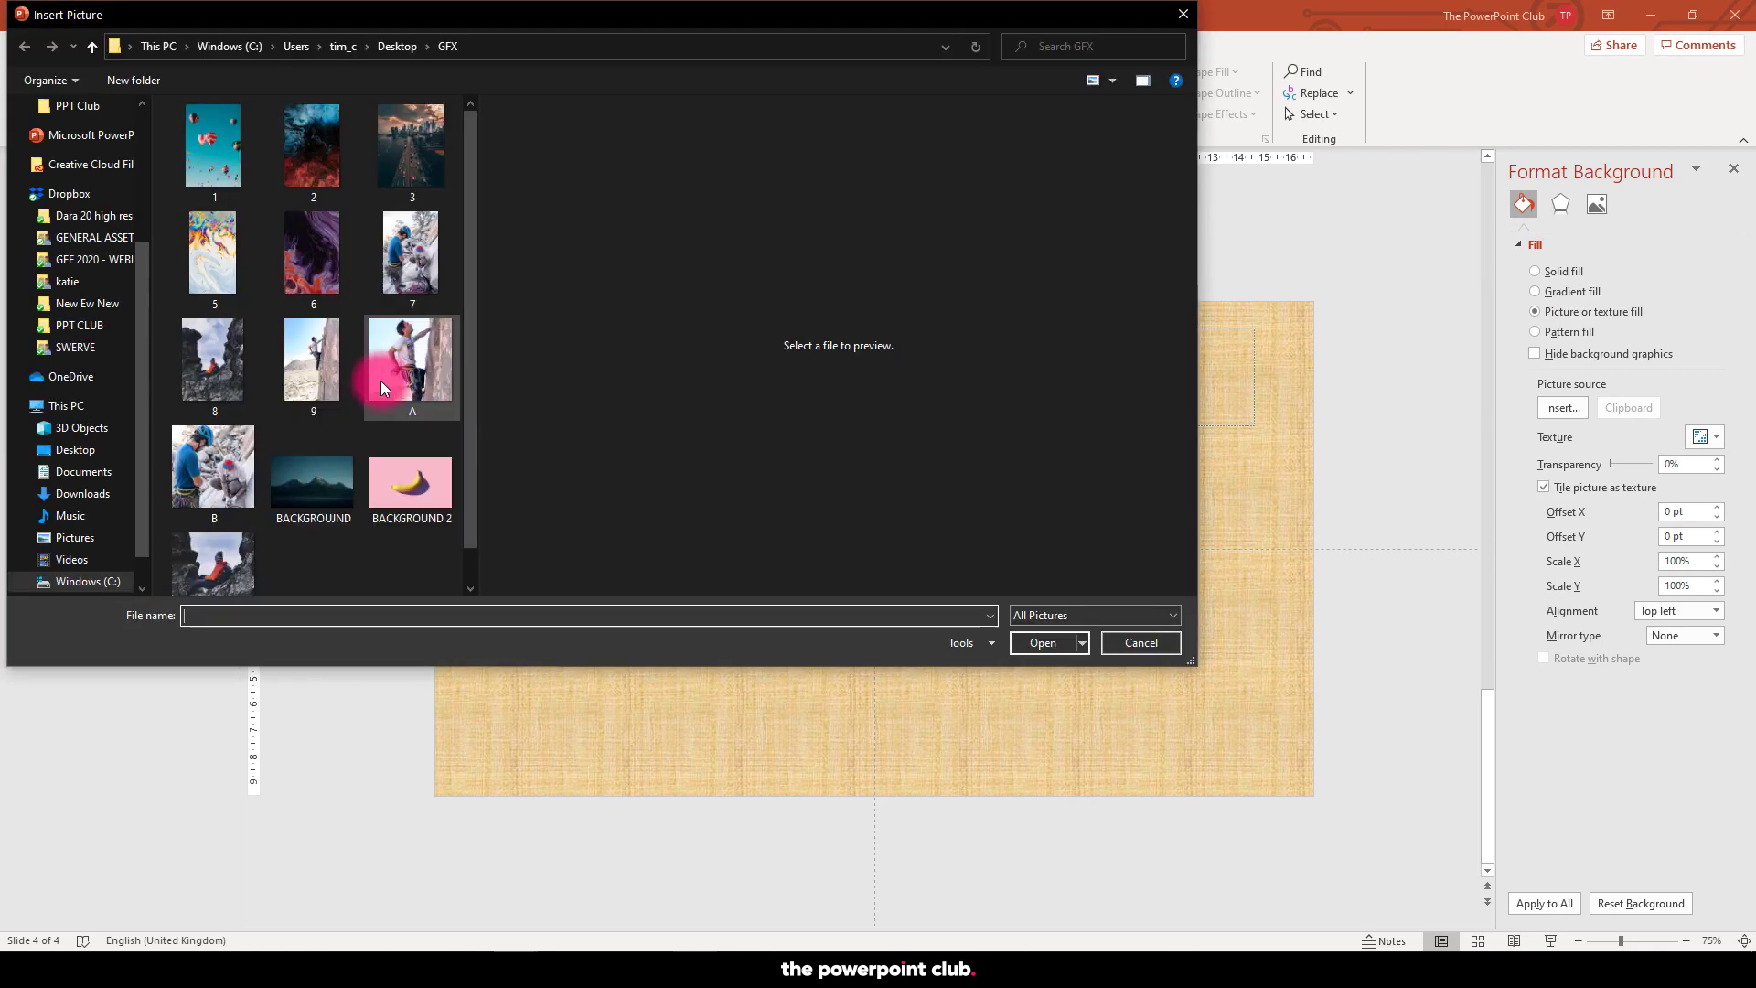
{"action": "double_click", "coordinate": [338, 478]}
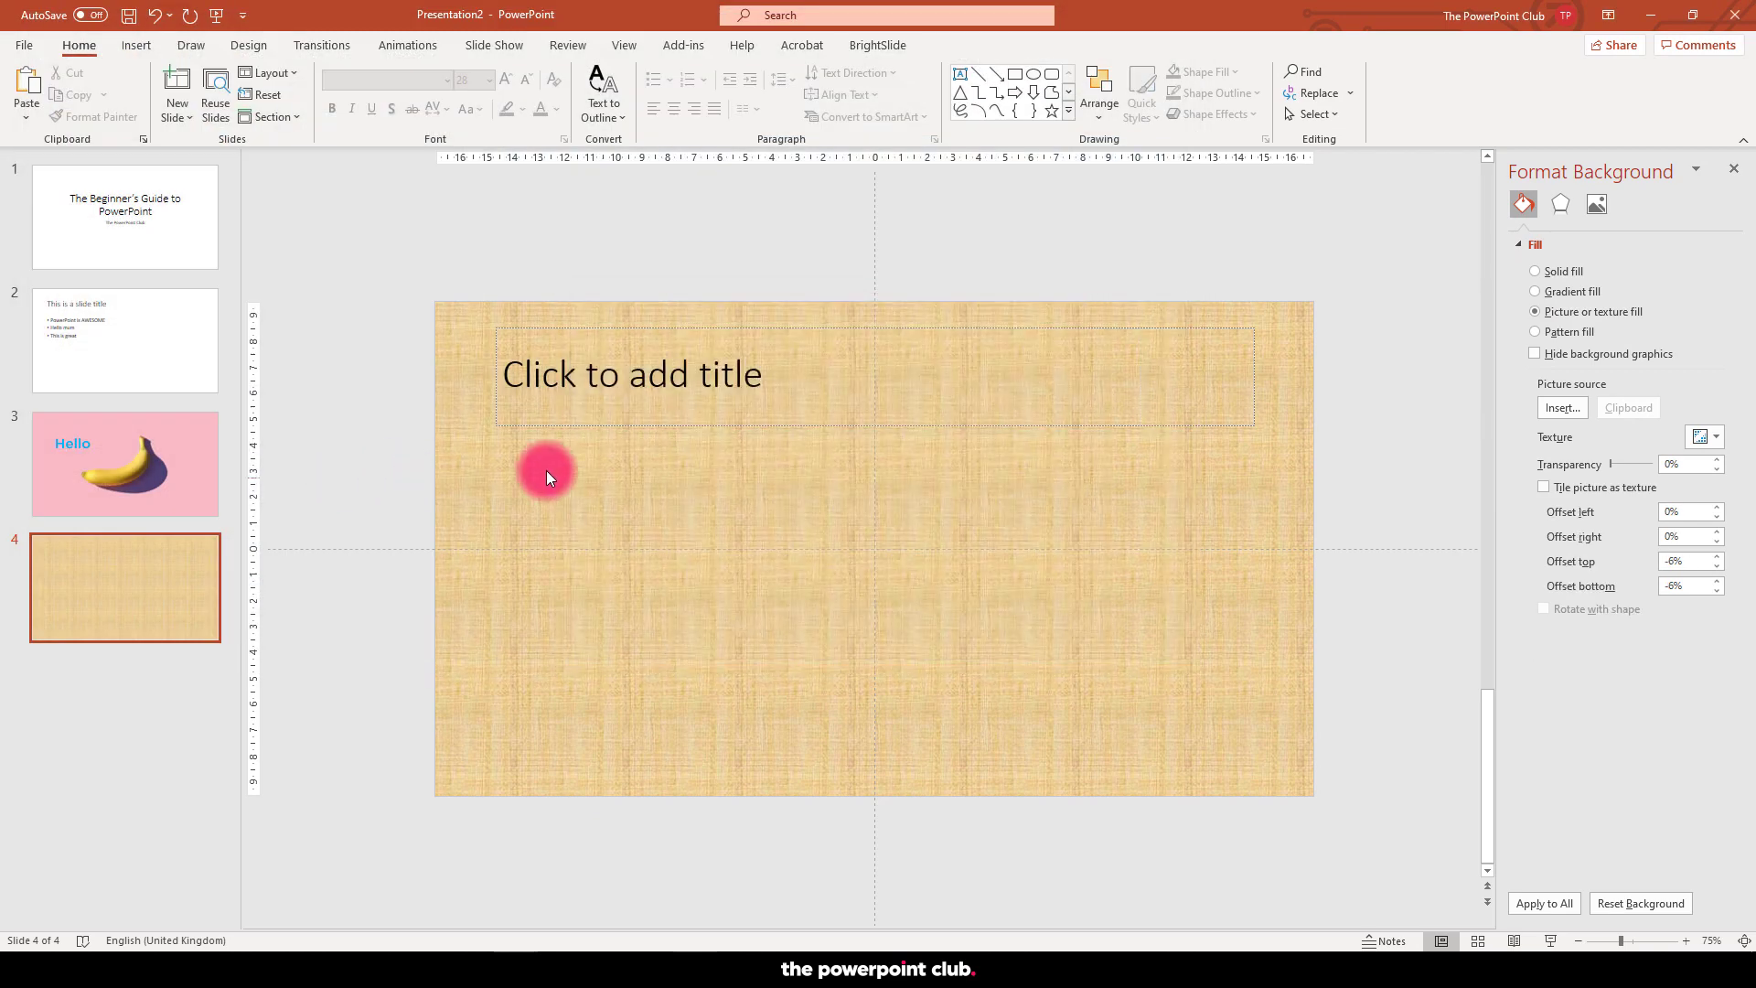
- Title slide 4 'The Team' and set the title font to Gotham
{"action": "left_click", "coordinate": [591, 382]}
{"action": "type", "text": "T"}
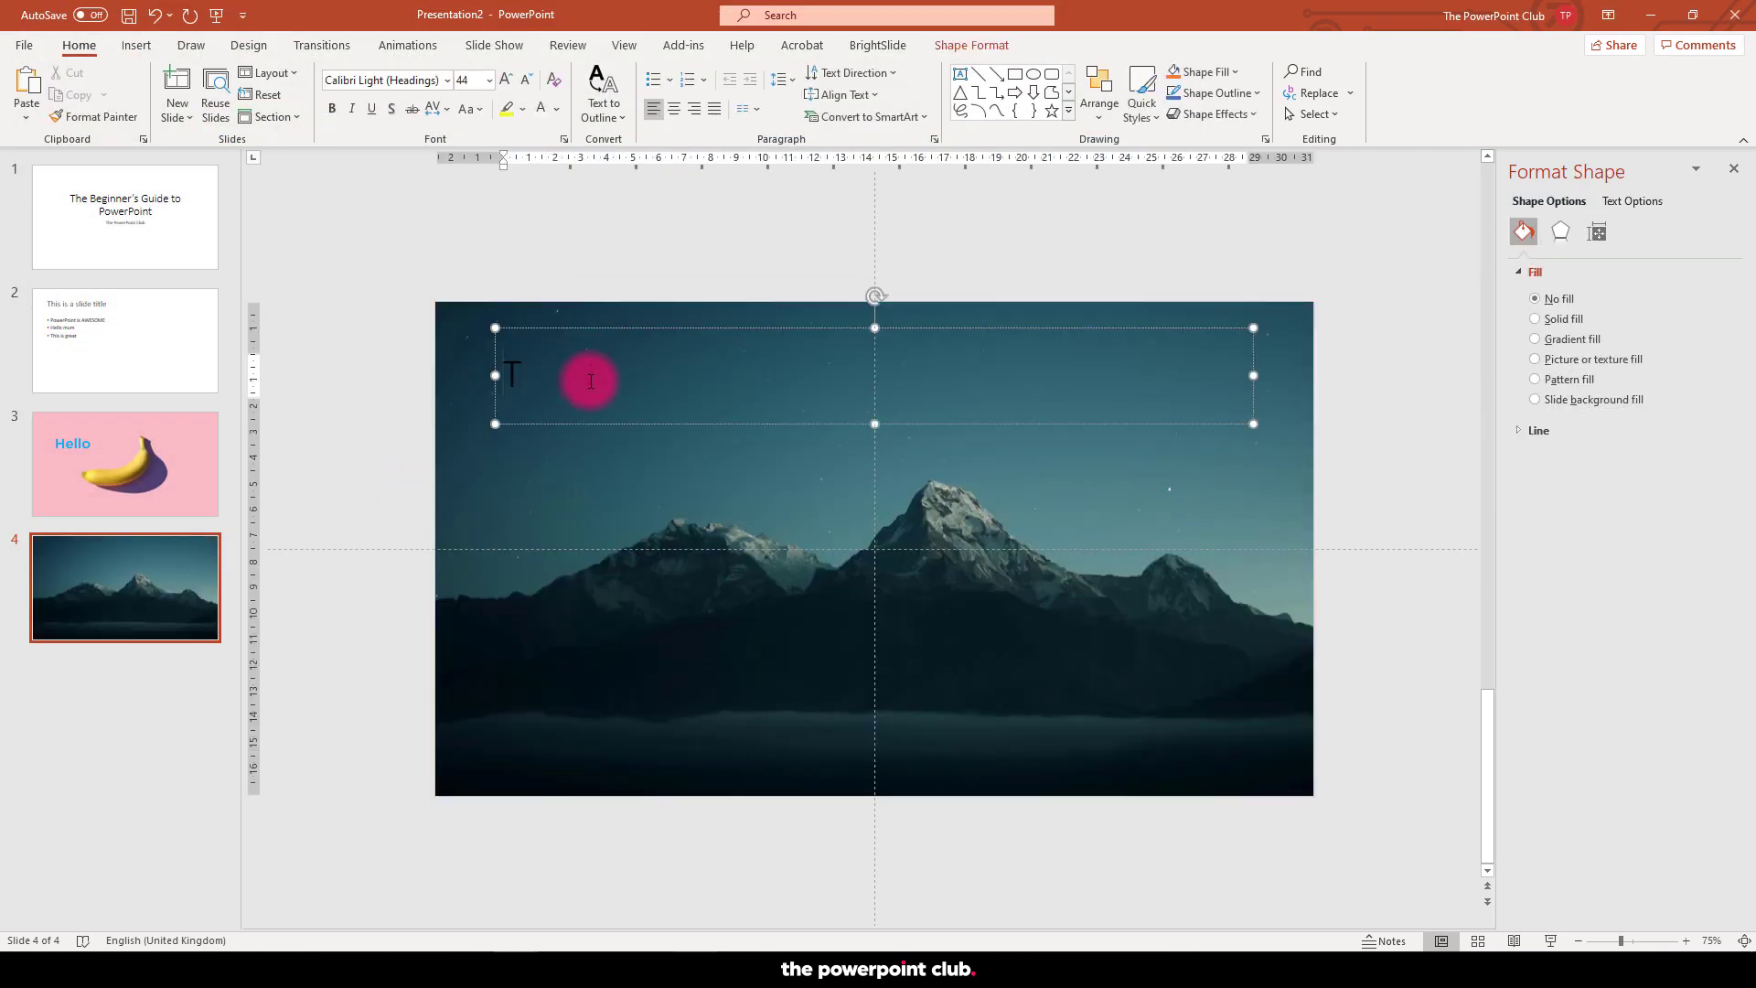
{"action": "type", "text": "he Team"}
{"action": "left_click", "coordinate": [605, 328]}
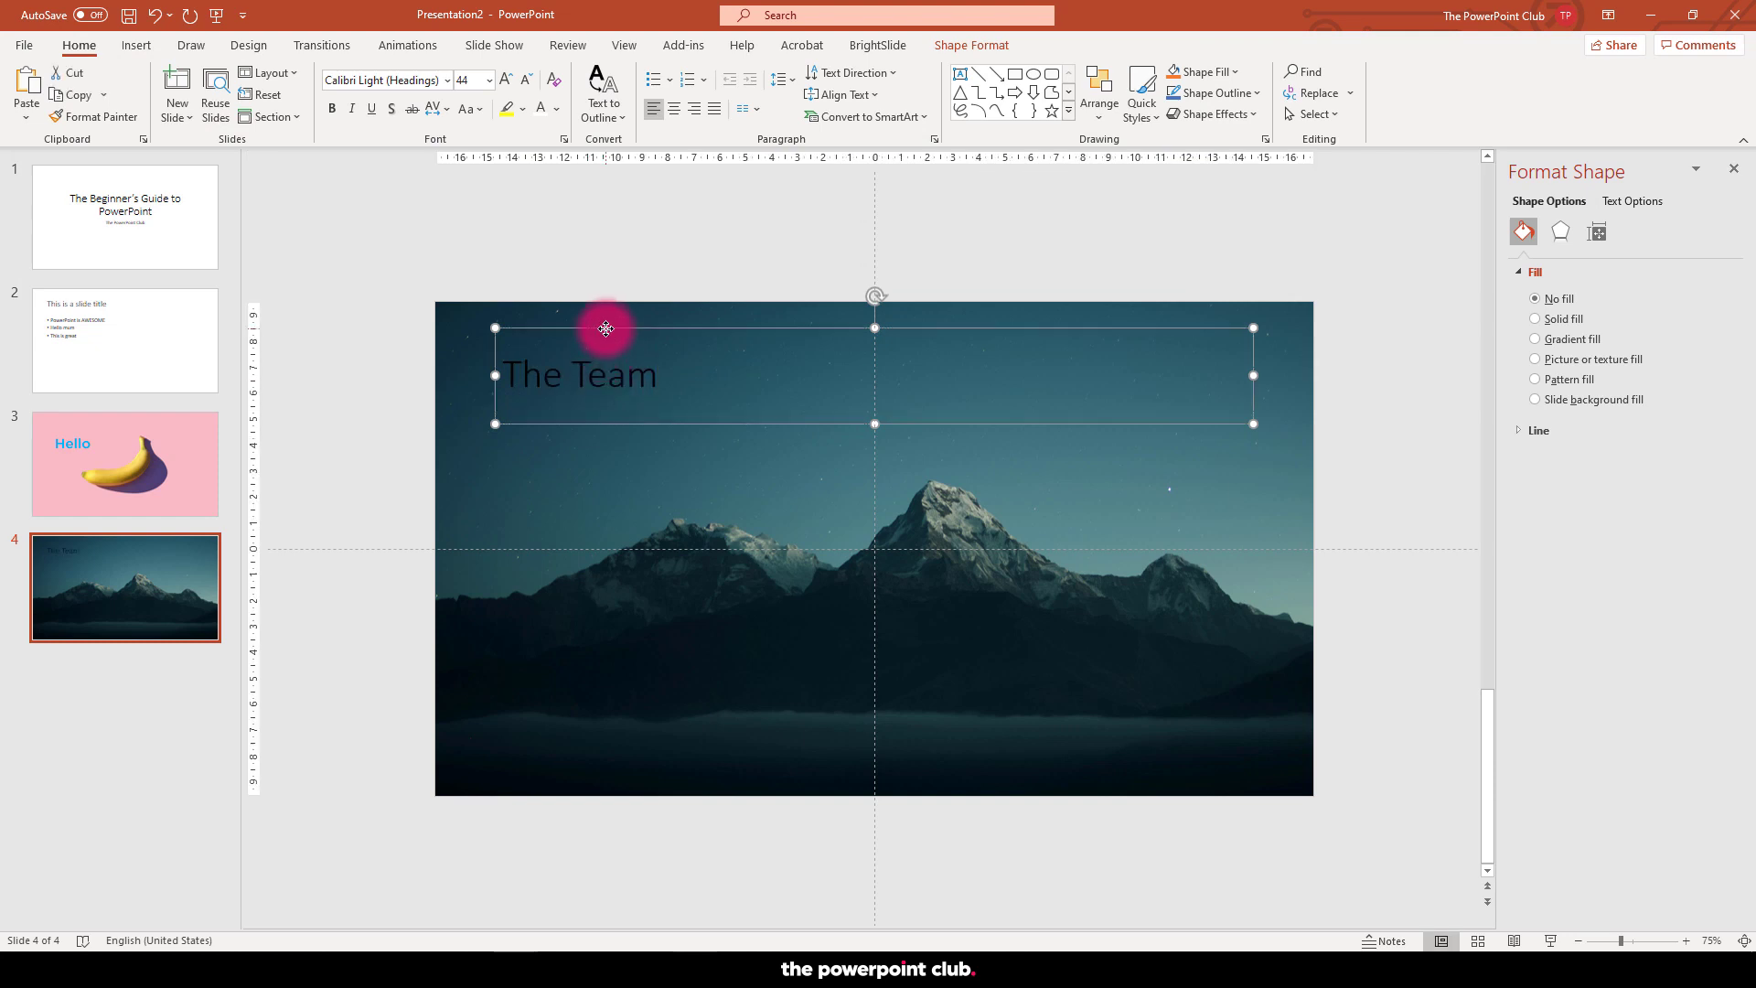
{"action": "left_click", "coordinate": [539, 110]}
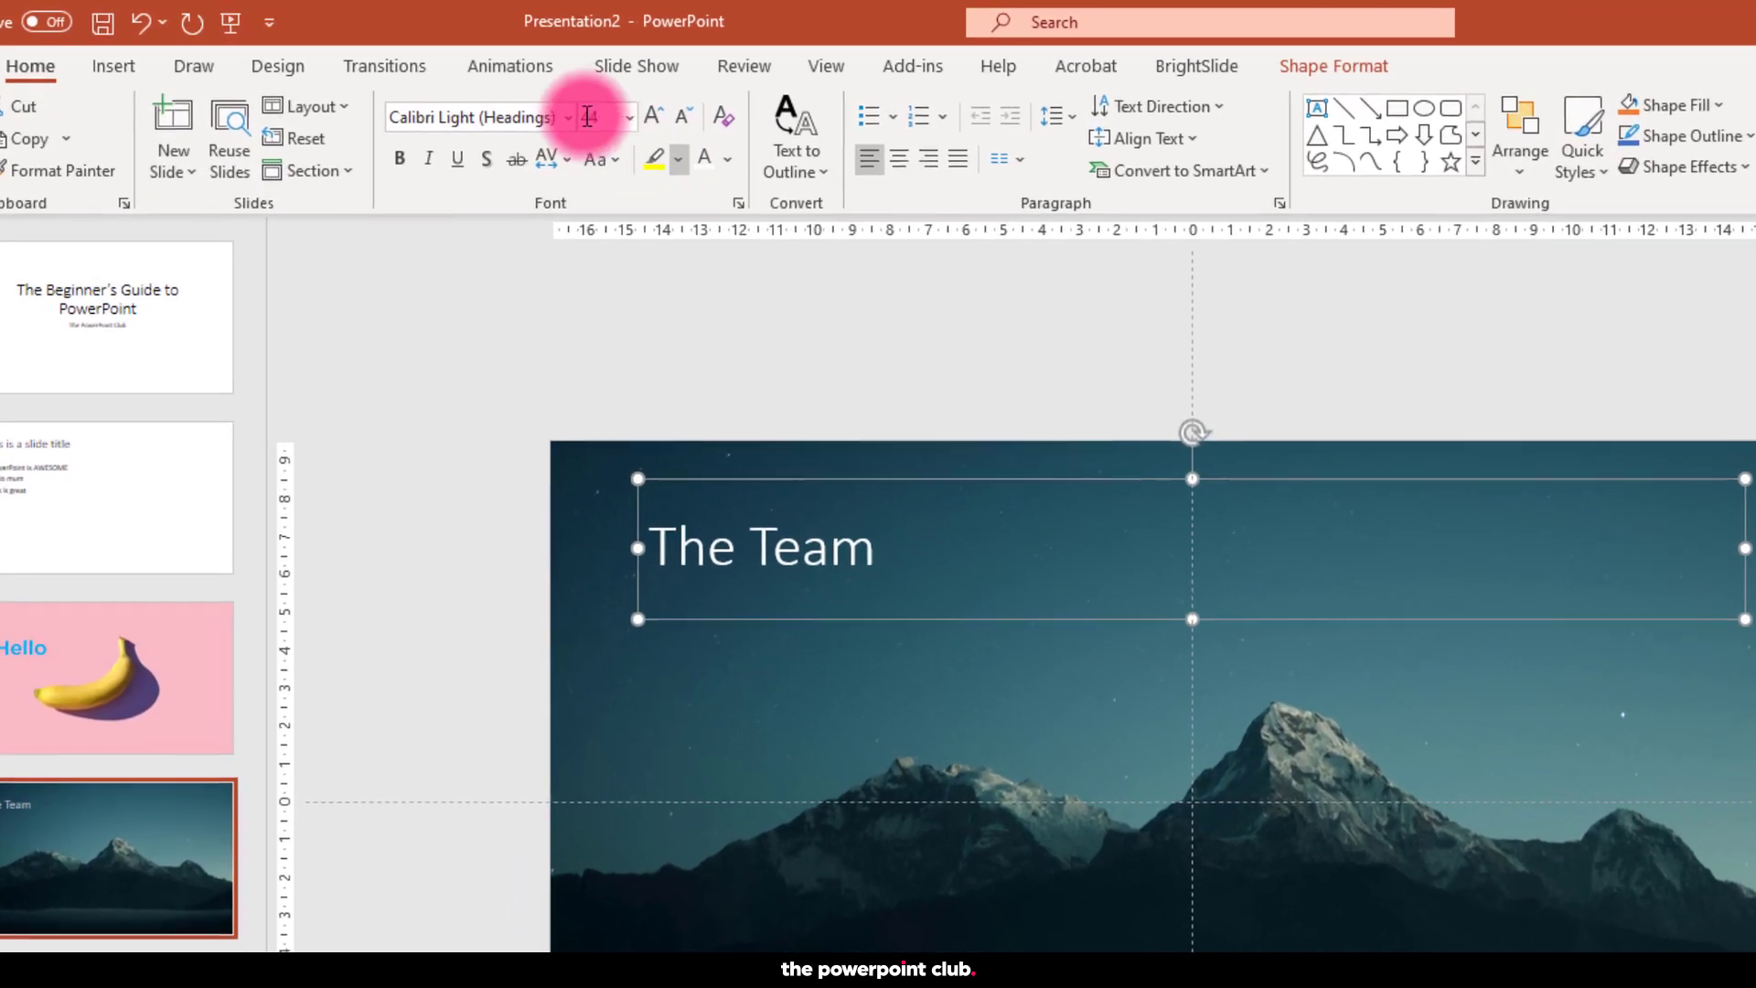
{"action": "left_click", "coordinate": [446, 80]}
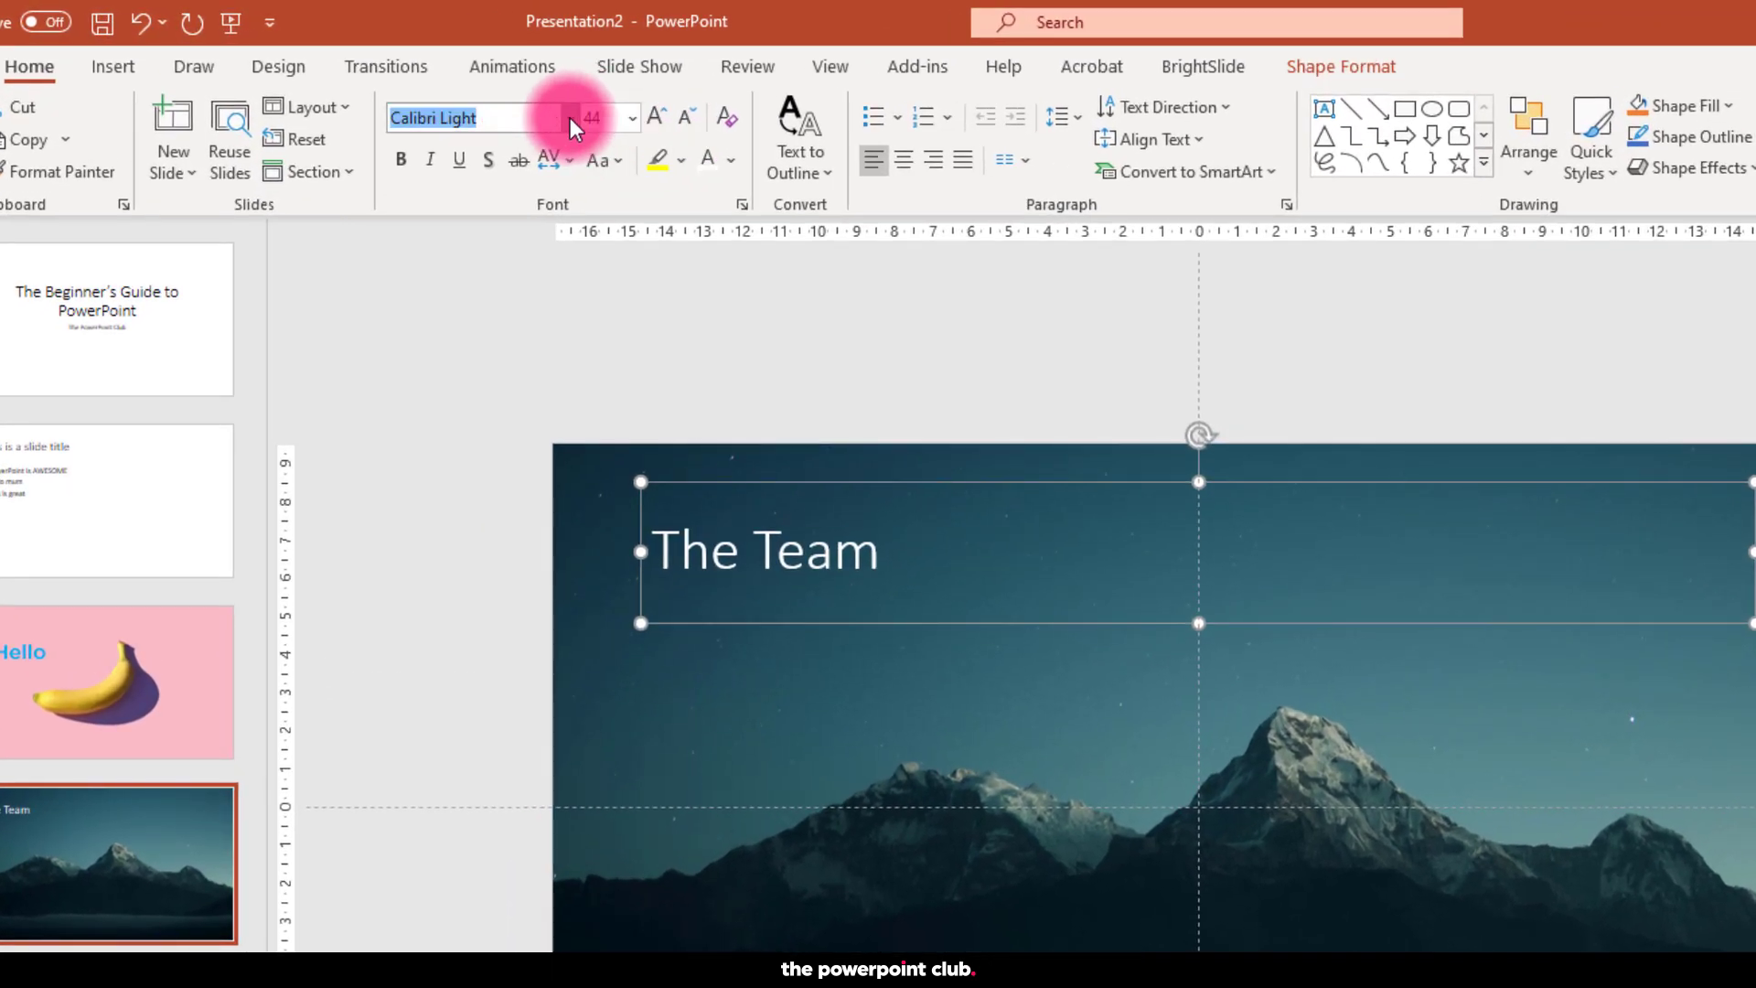
{"action": "left_click", "coordinate": [569, 118]}
{"action": "left_click", "coordinate": [444, 289]}
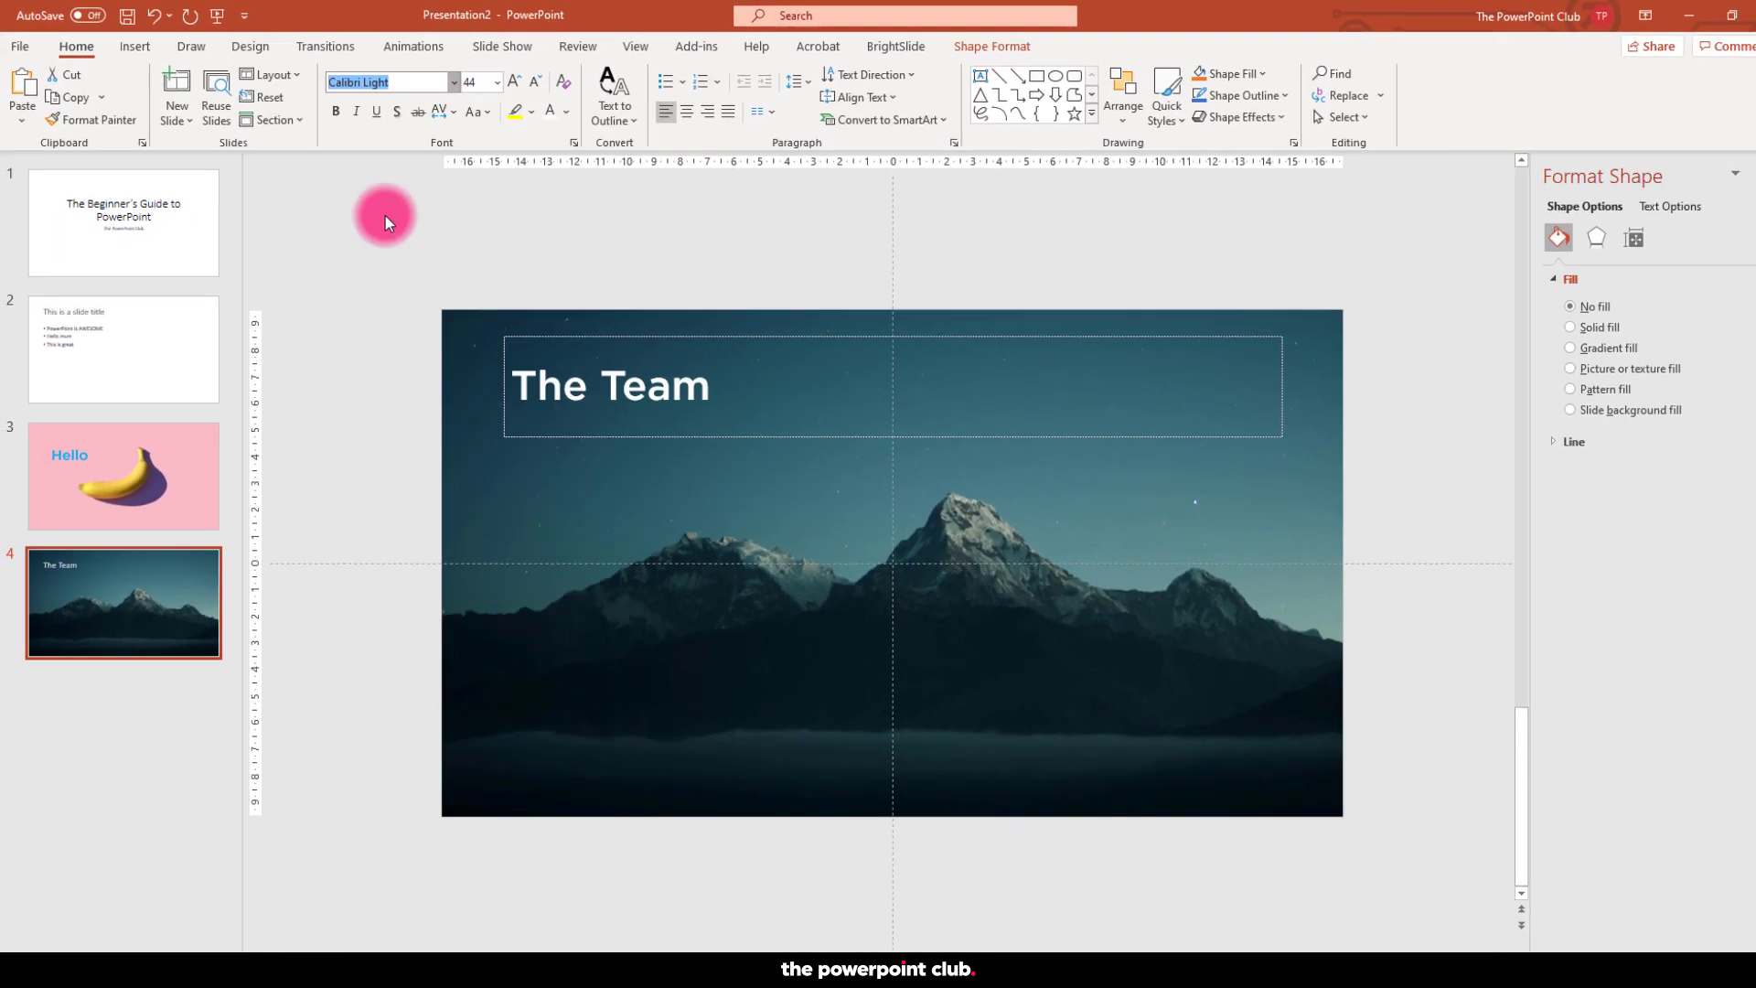
{"action": "left_click", "coordinate": [569, 227]}
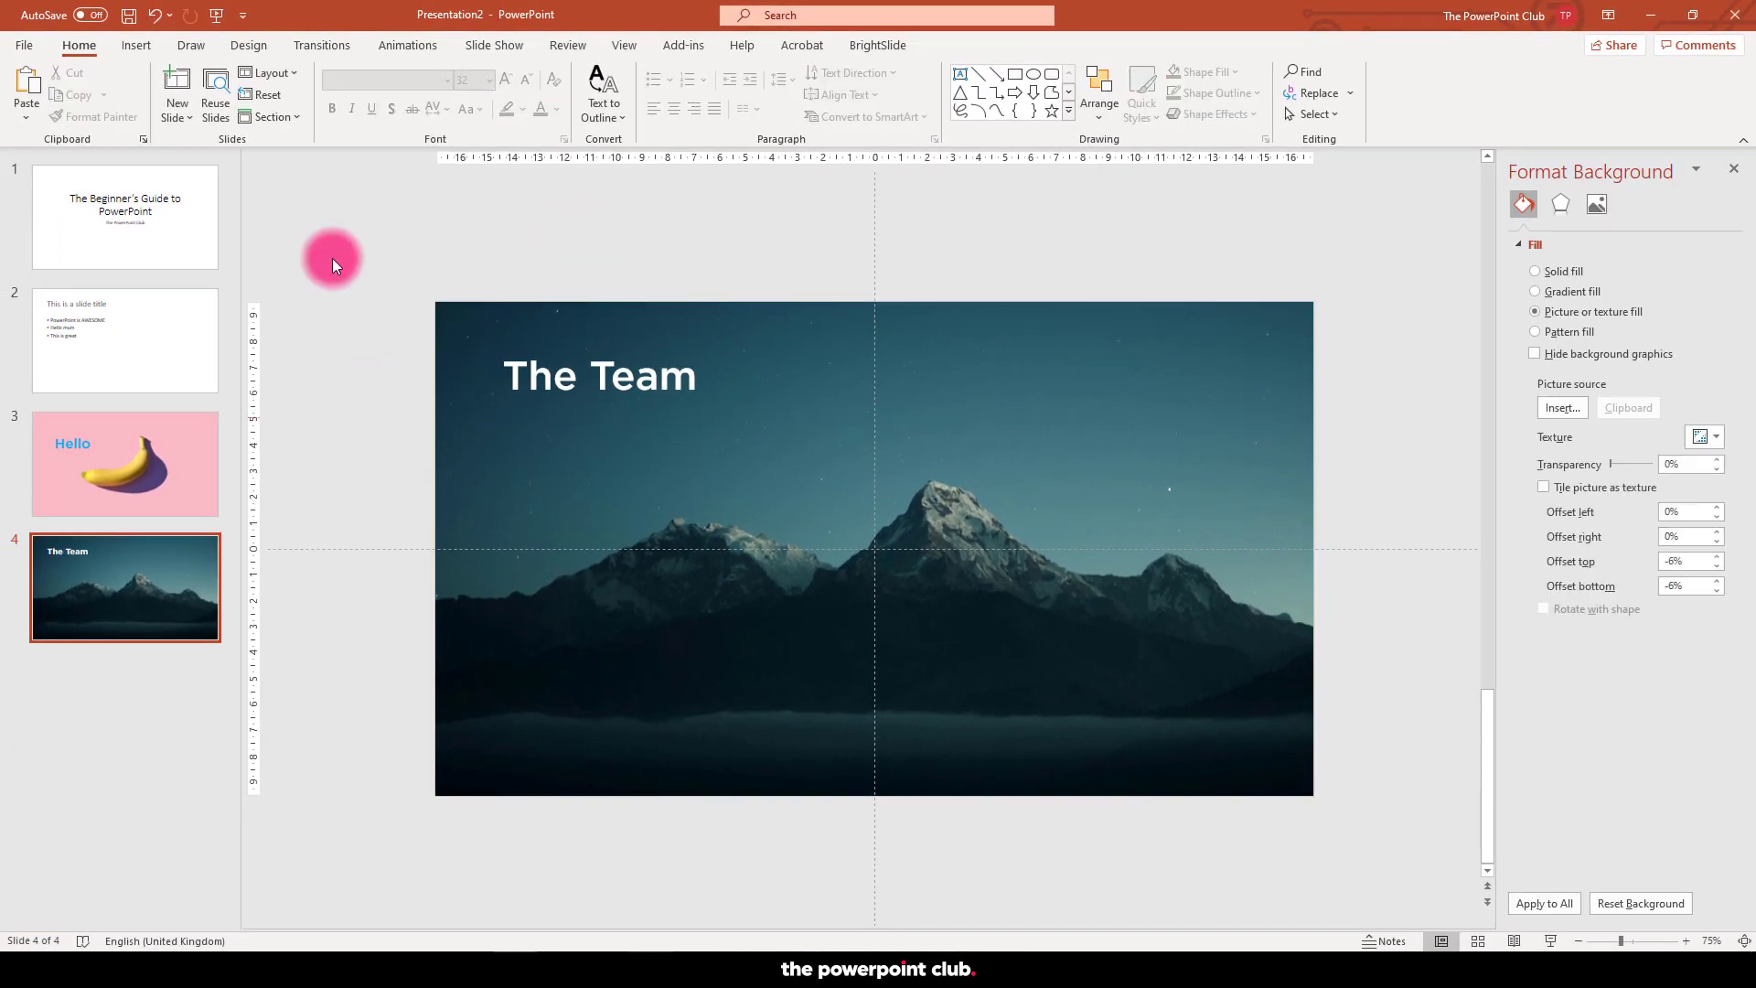
- Add a 'Mike' text box in Gotham 32 pt just under the title
{"action": "left_click", "coordinate": [135, 47]}
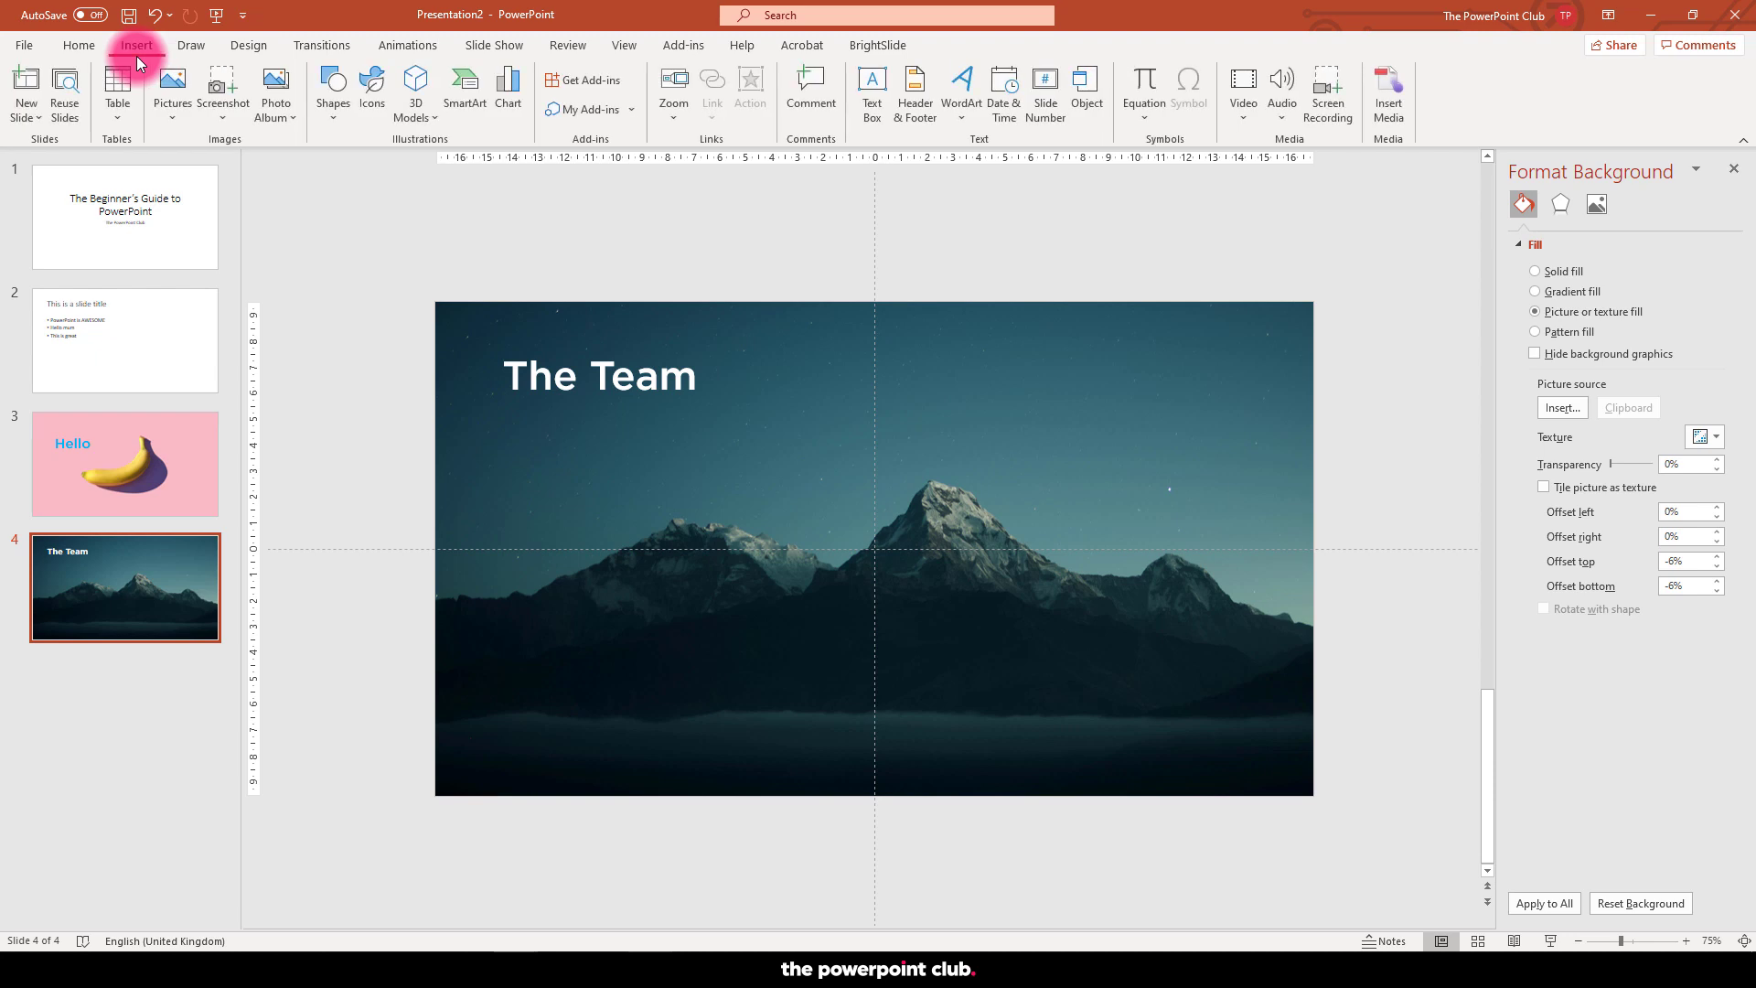
{"action": "left_click", "coordinate": [872, 87]}
{"action": "left_click", "coordinate": [515, 446]}
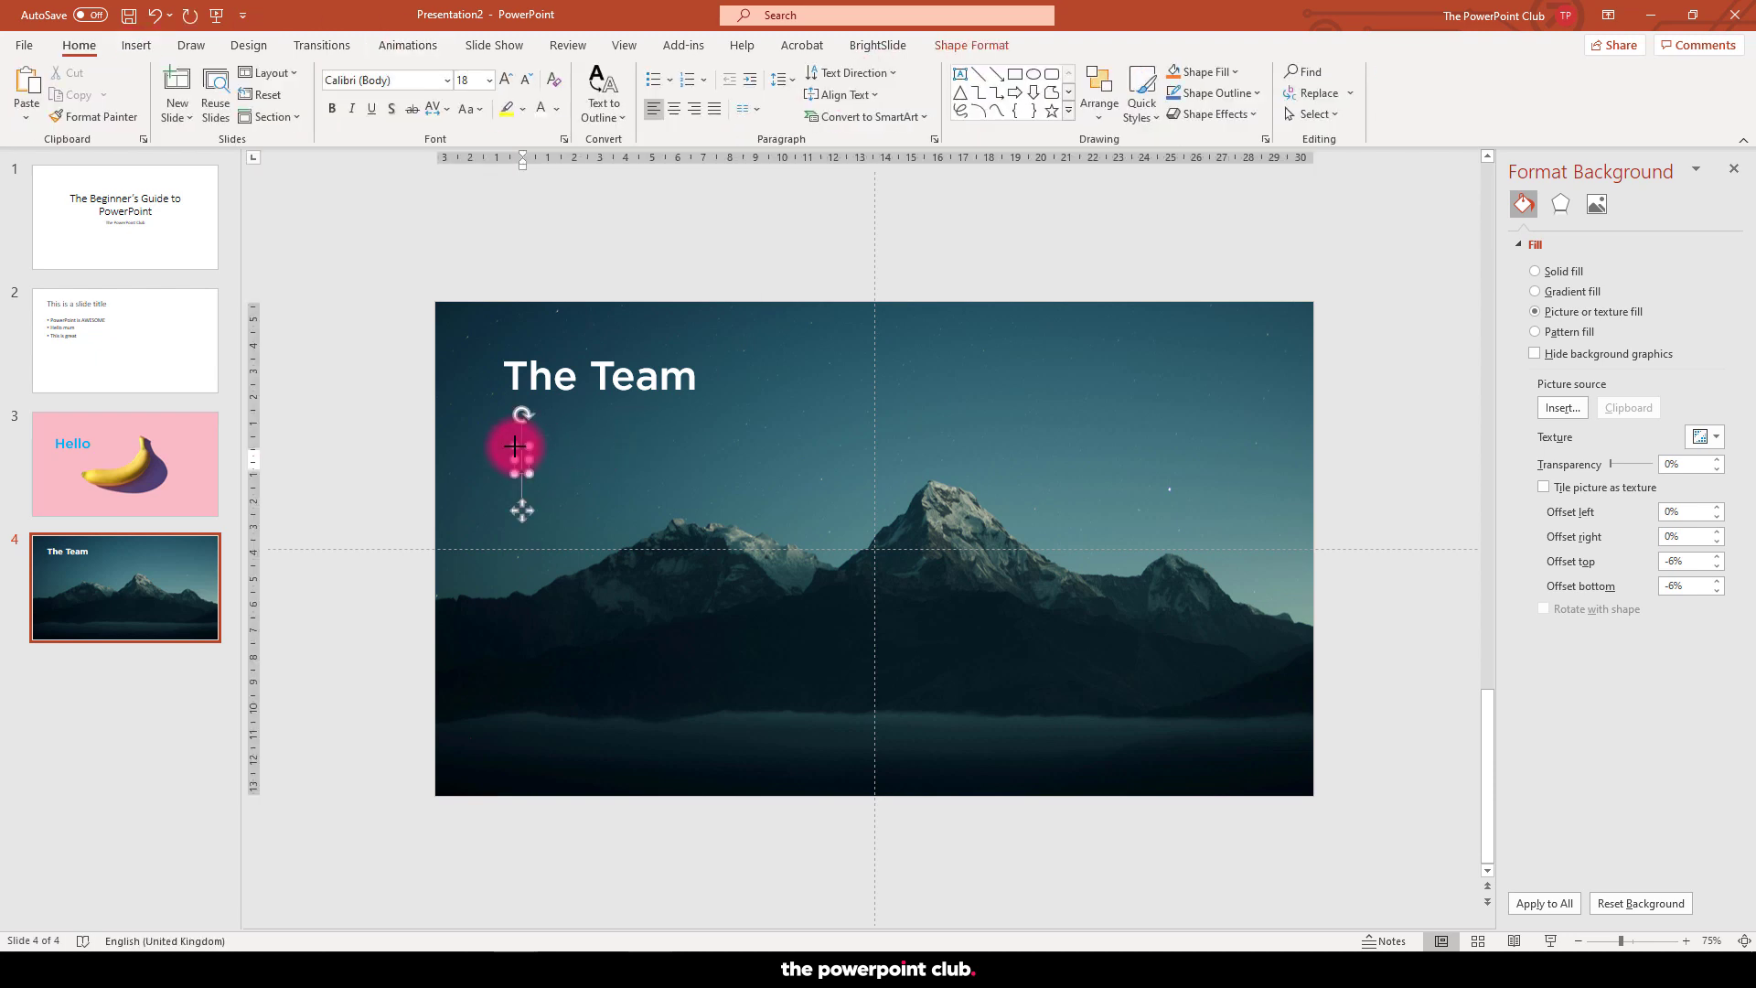
{"action": "type", "text": "Mike"}
{"action": "double_click", "coordinate": [515, 445]}
{"action": "left_click", "coordinate": [446, 80]}
{"action": "left_click", "coordinate": [397, 212]}
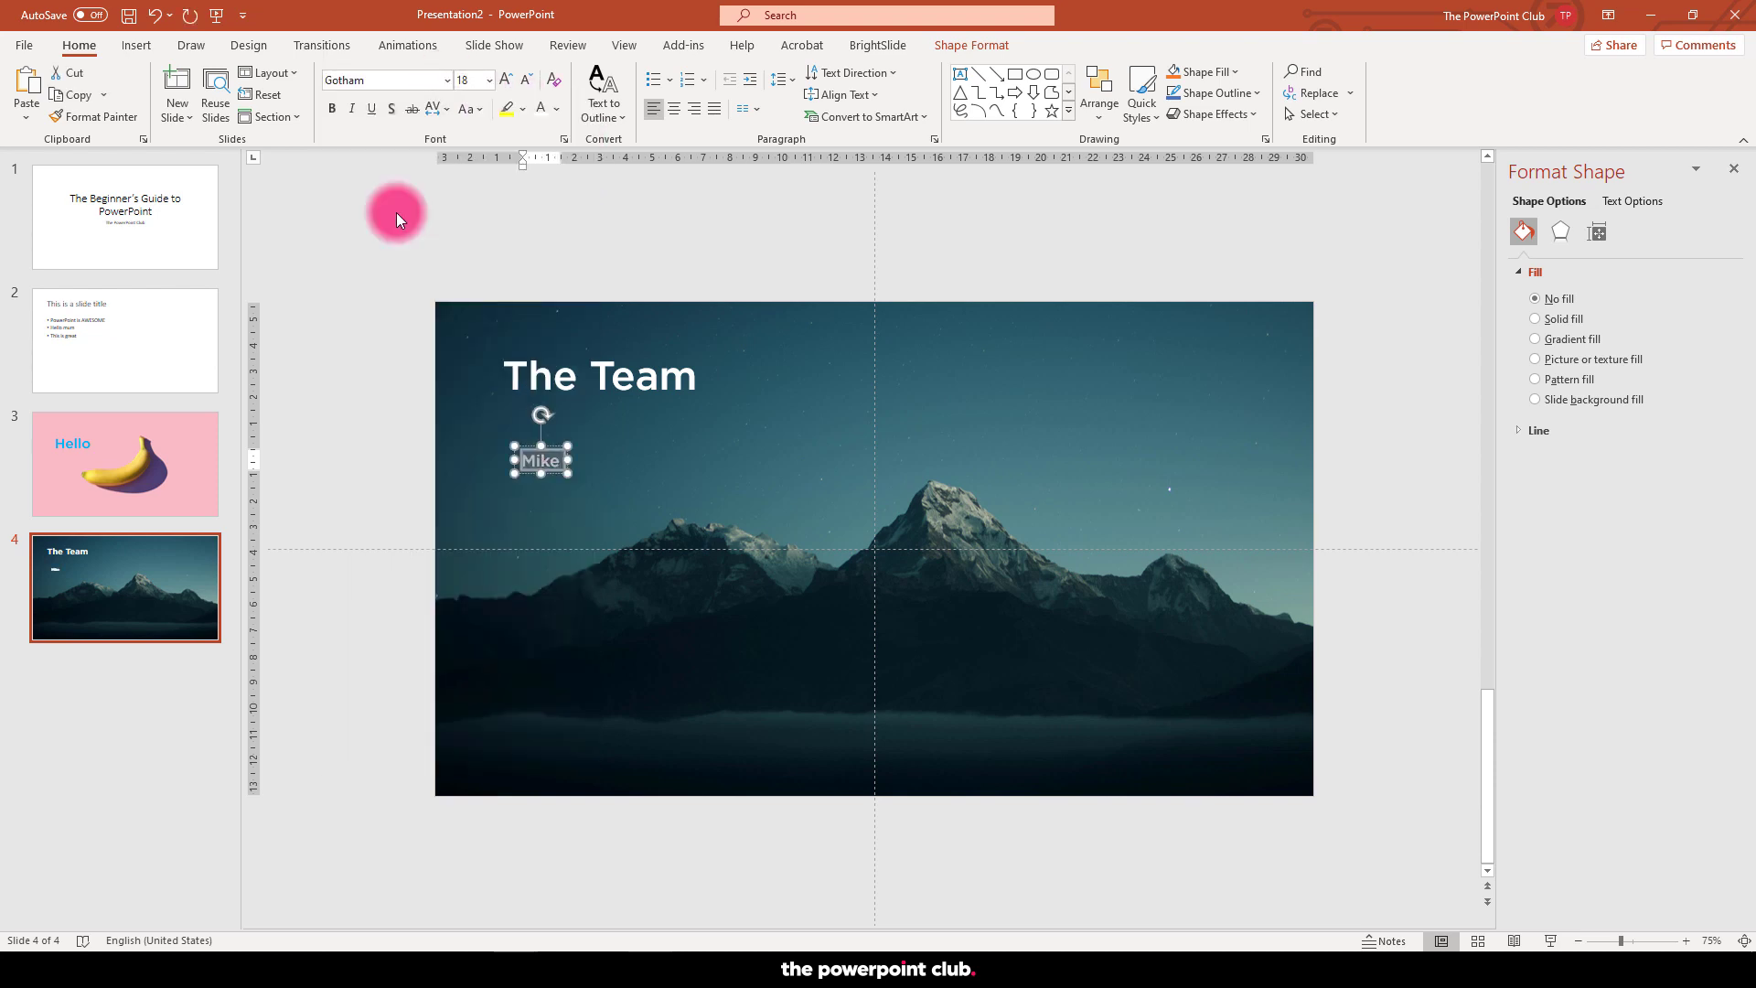
{"action": "left_click", "coordinate": [507, 75]}
{"action": "left_click", "coordinate": [507, 75]}
{"action": "left_click", "coordinate": [507, 75]}
{"action": "left_click", "coordinate": [506, 75]}
{"action": "left_click", "coordinate": [589, 448]}
{"action": "left_click_drag", "start_coordinate": [579, 448], "coordinate": [889, 421]}
- Turn copies of the label into 'Steve & Fabio' and 'Laura', lined up in a row
{"action": "double_click", "coordinate": [872, 452]}
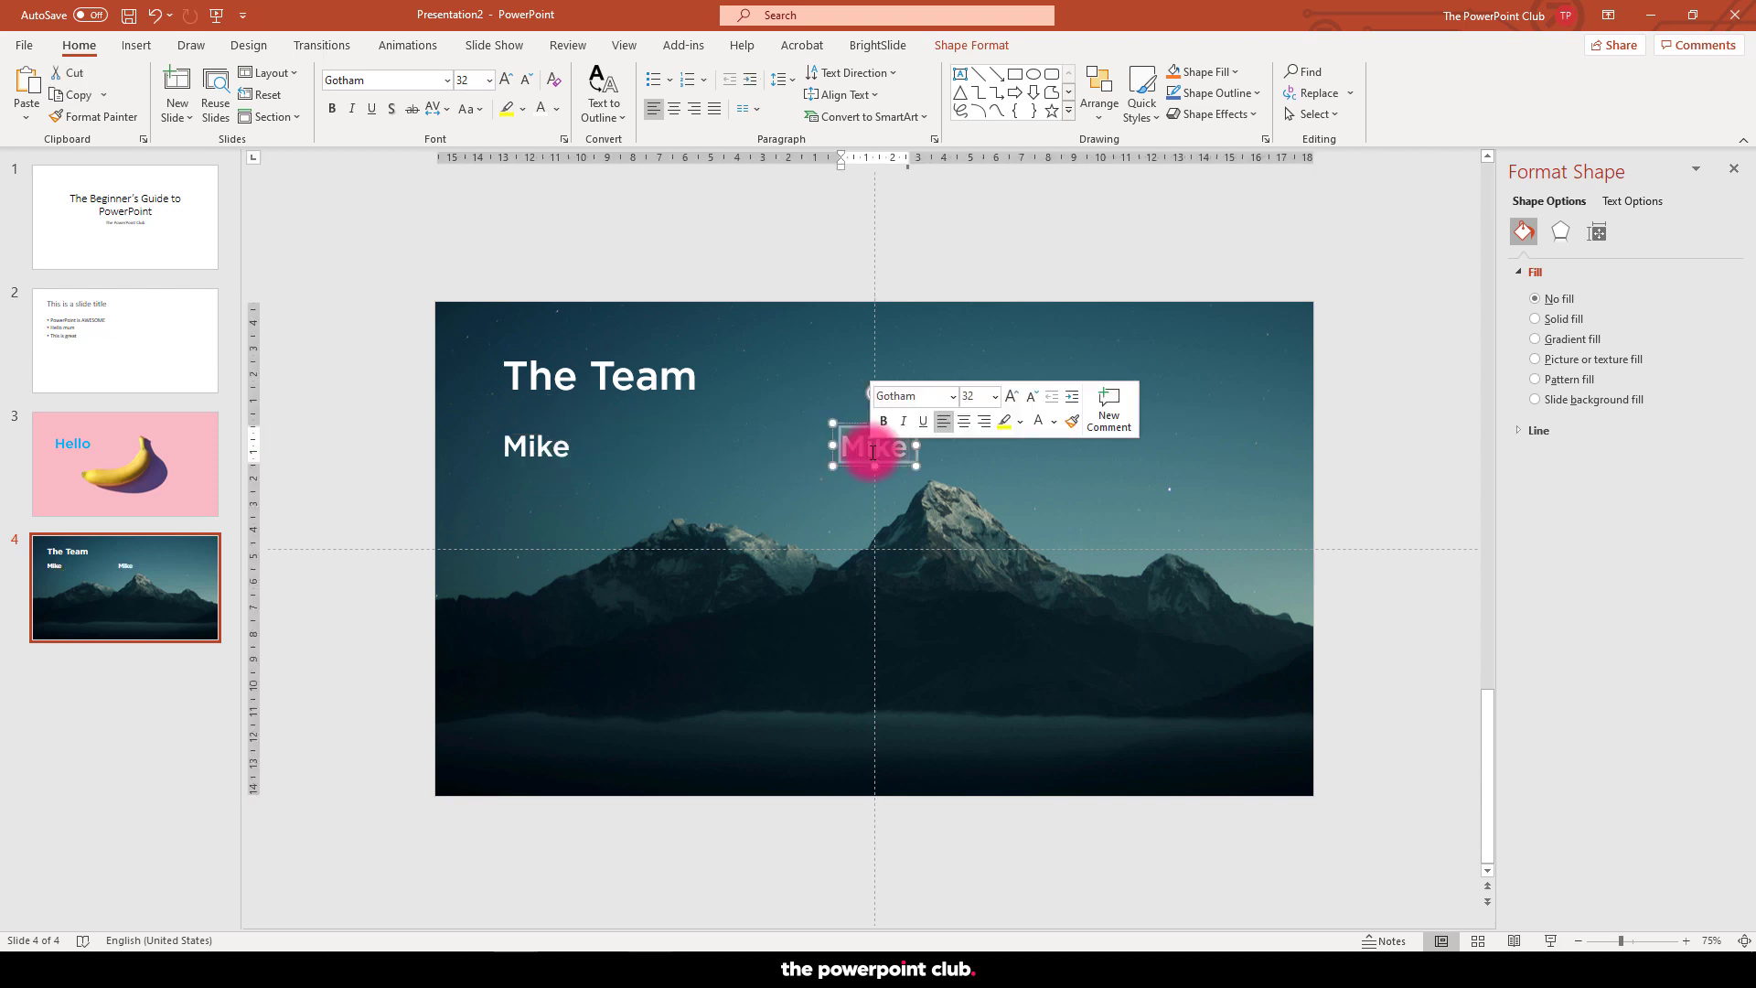
{"action": "type", "text": "Steve"}
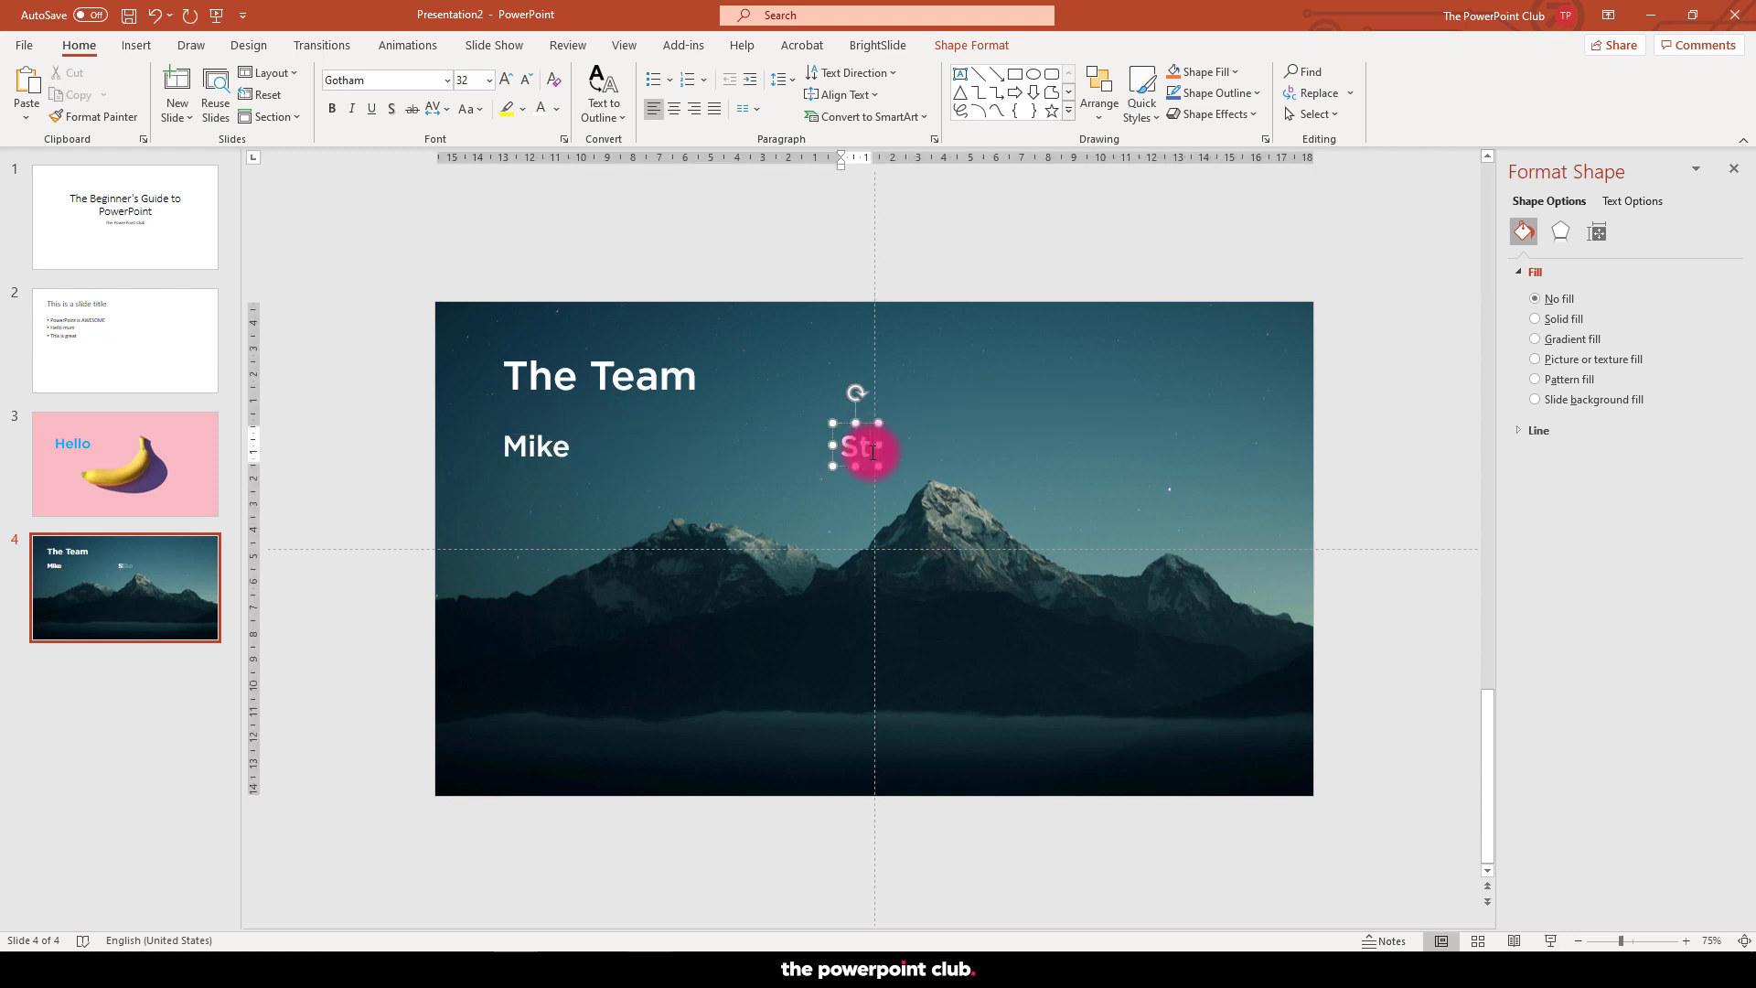
{"action": "type", "text": " & Fabio"}
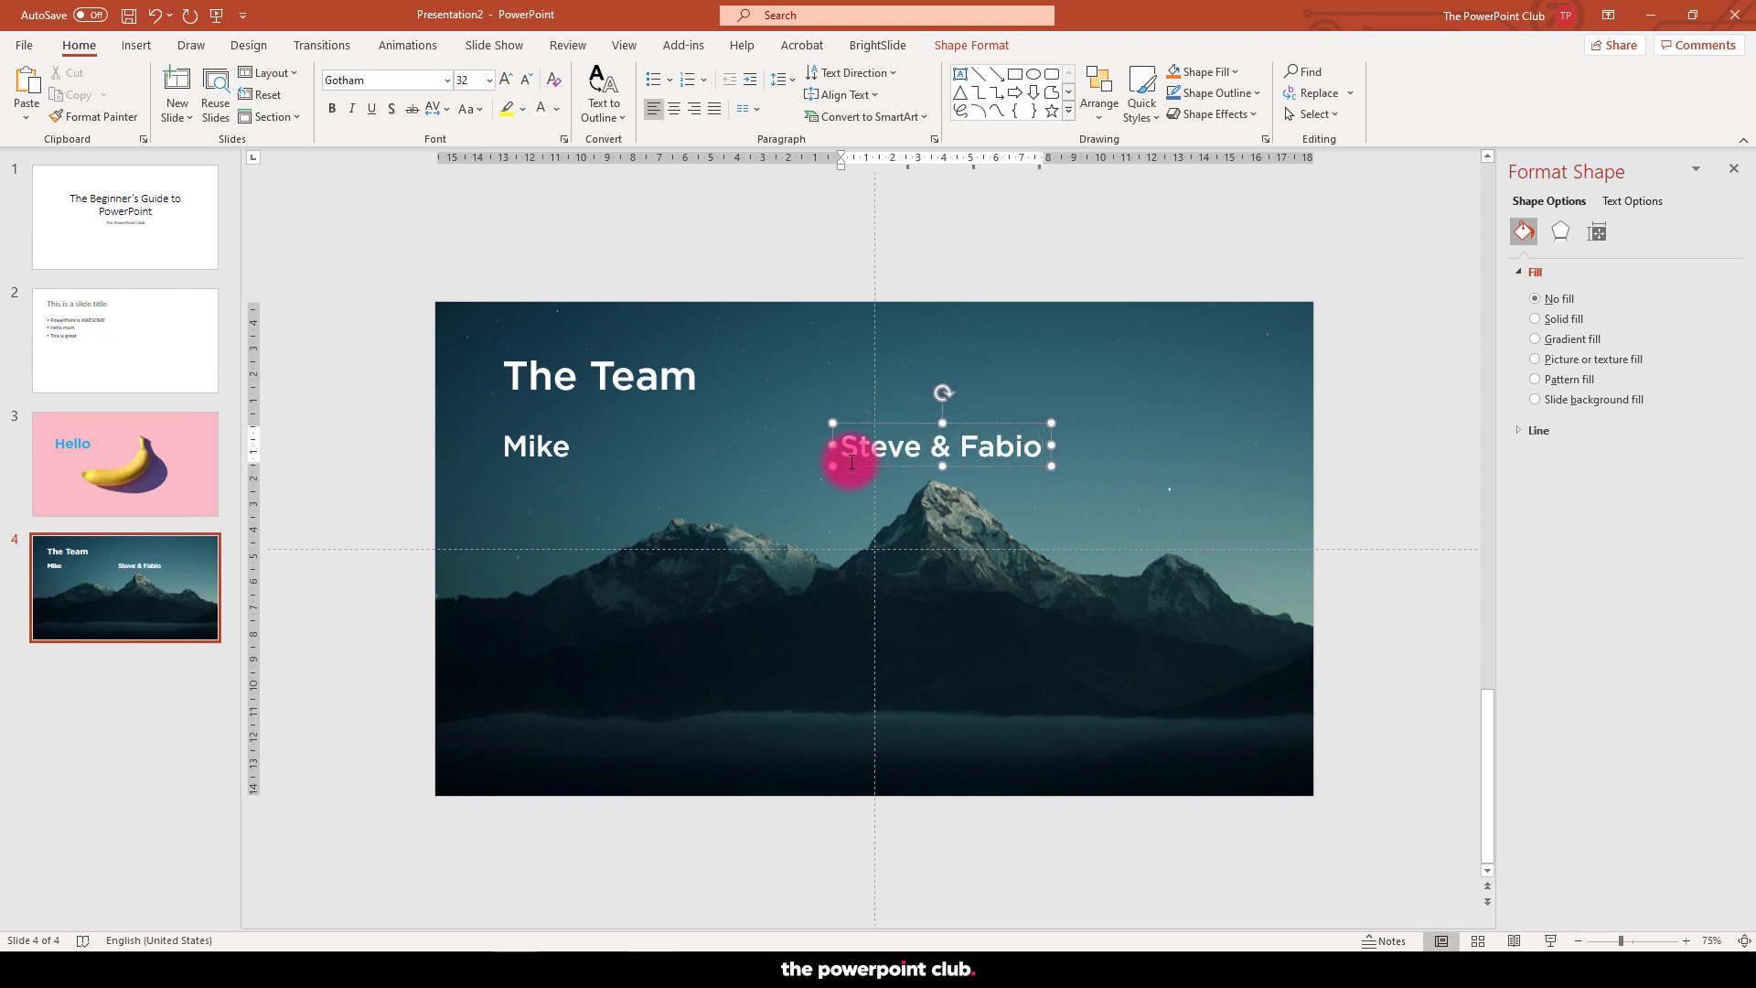
{"action": "left_click_drag", "start_coordinate": [993, 423], "coordinate": [1134, 458]}
{"action": "triple_click", "coordinate": [1108, 446]}
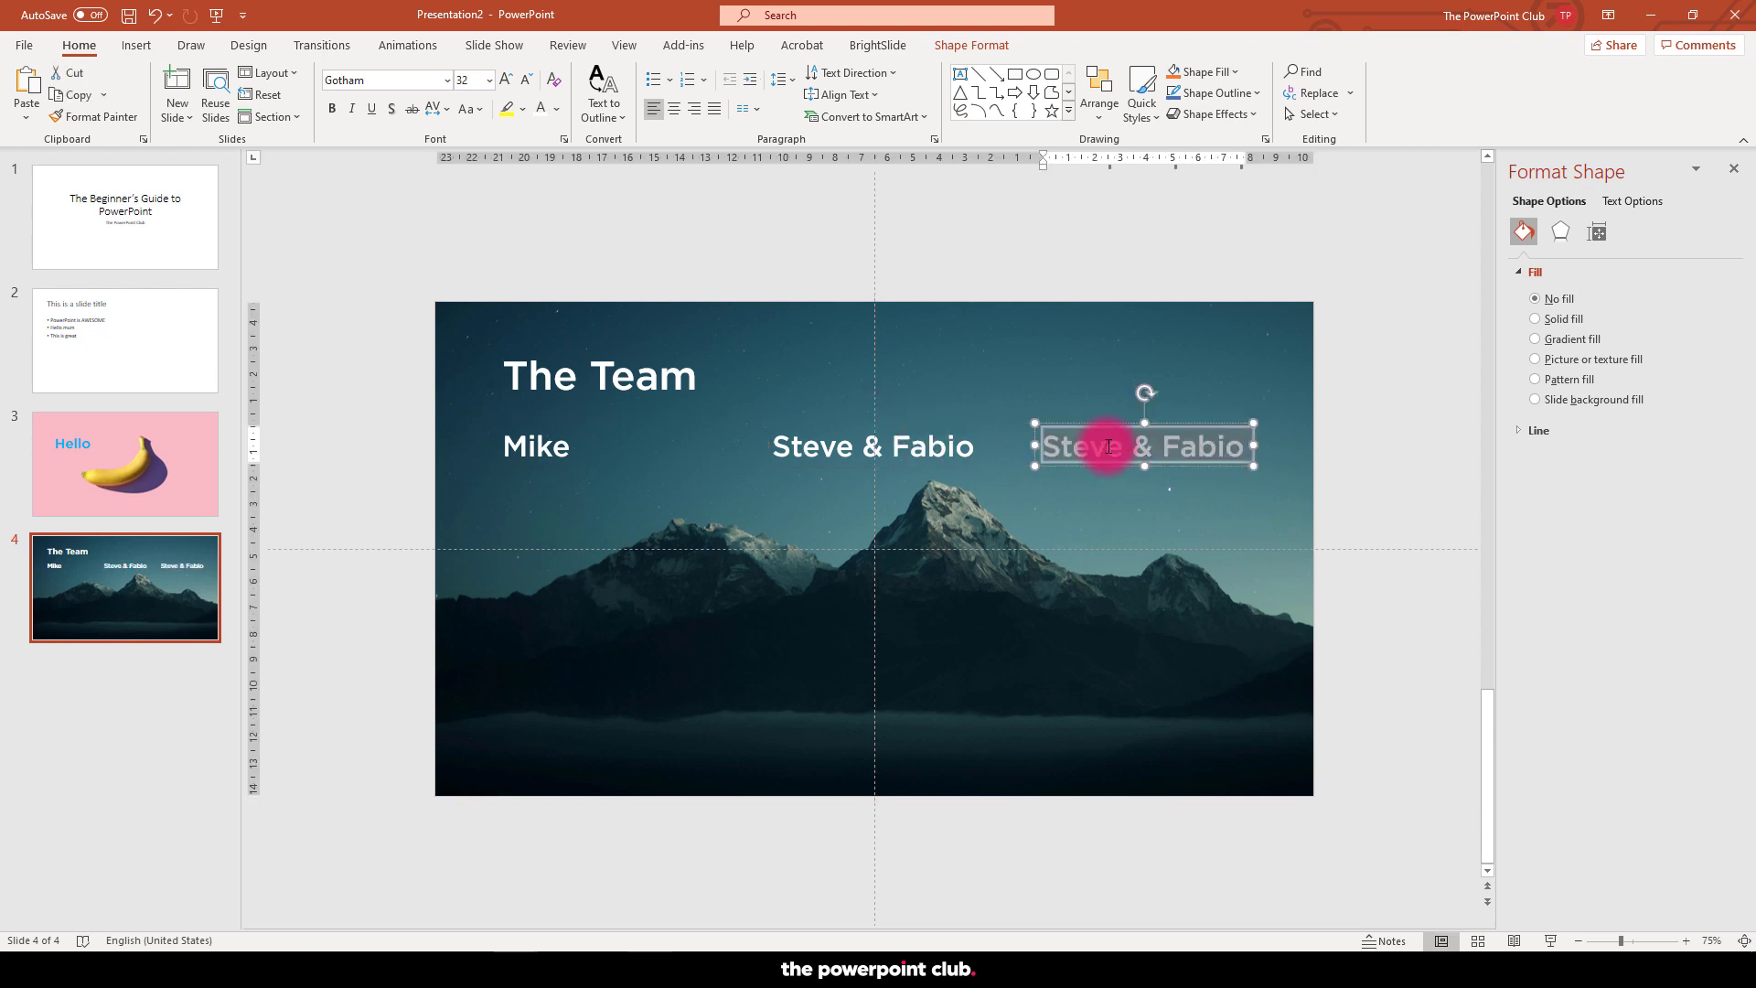
{"action": "type", "text": "Laura"}
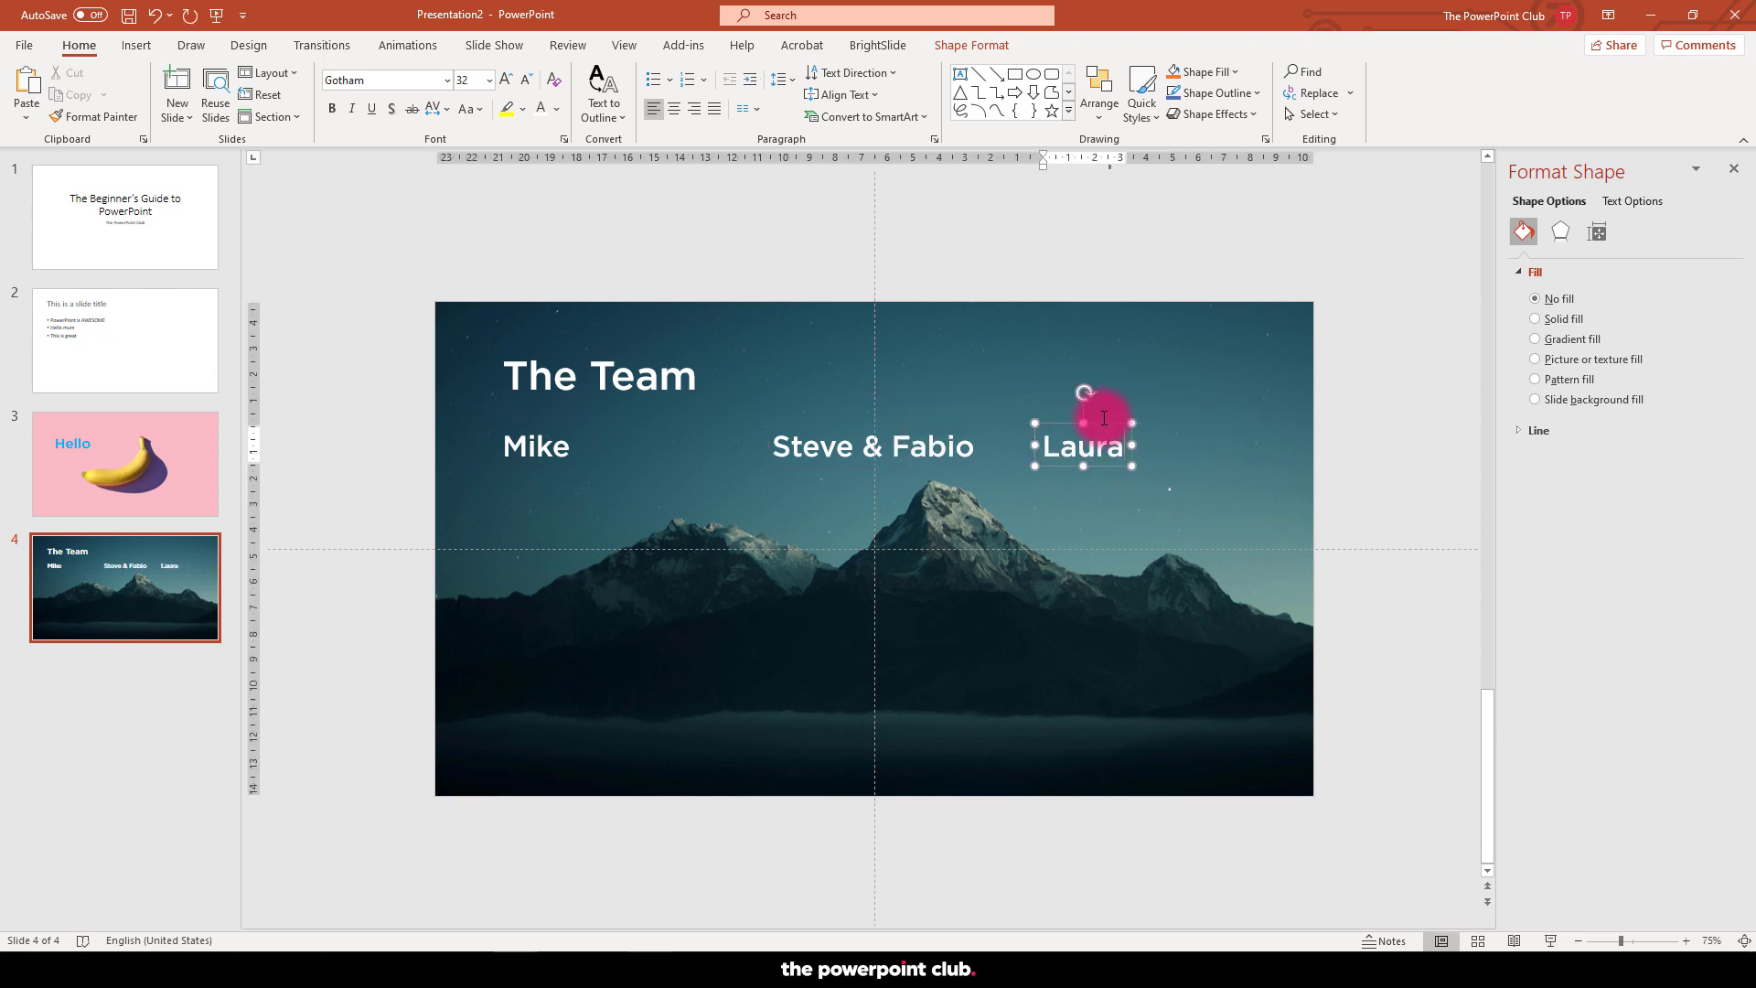
{"action": "left_click_drag", "start_coordinate": [1104, 421], "coordinate": [1188, 423]}
{"action": "left_click", "coordinate": [1380, 524]}
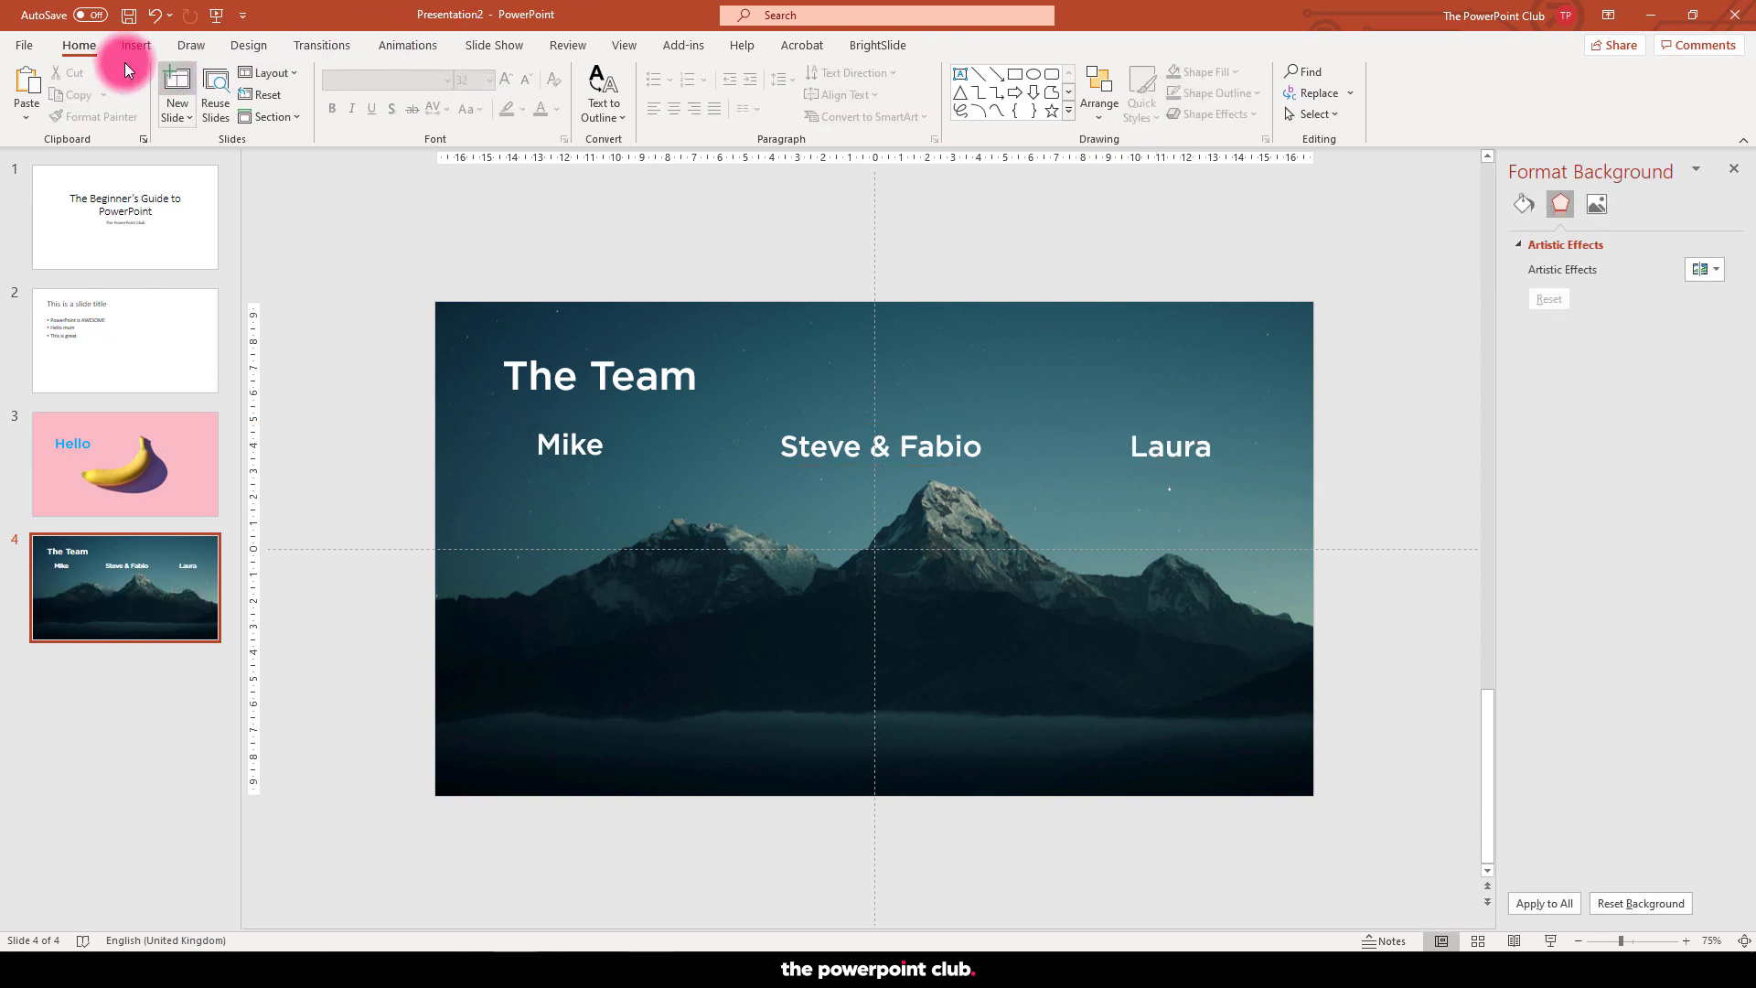
{"action": "left_click", "coordinate": [124, 50]}
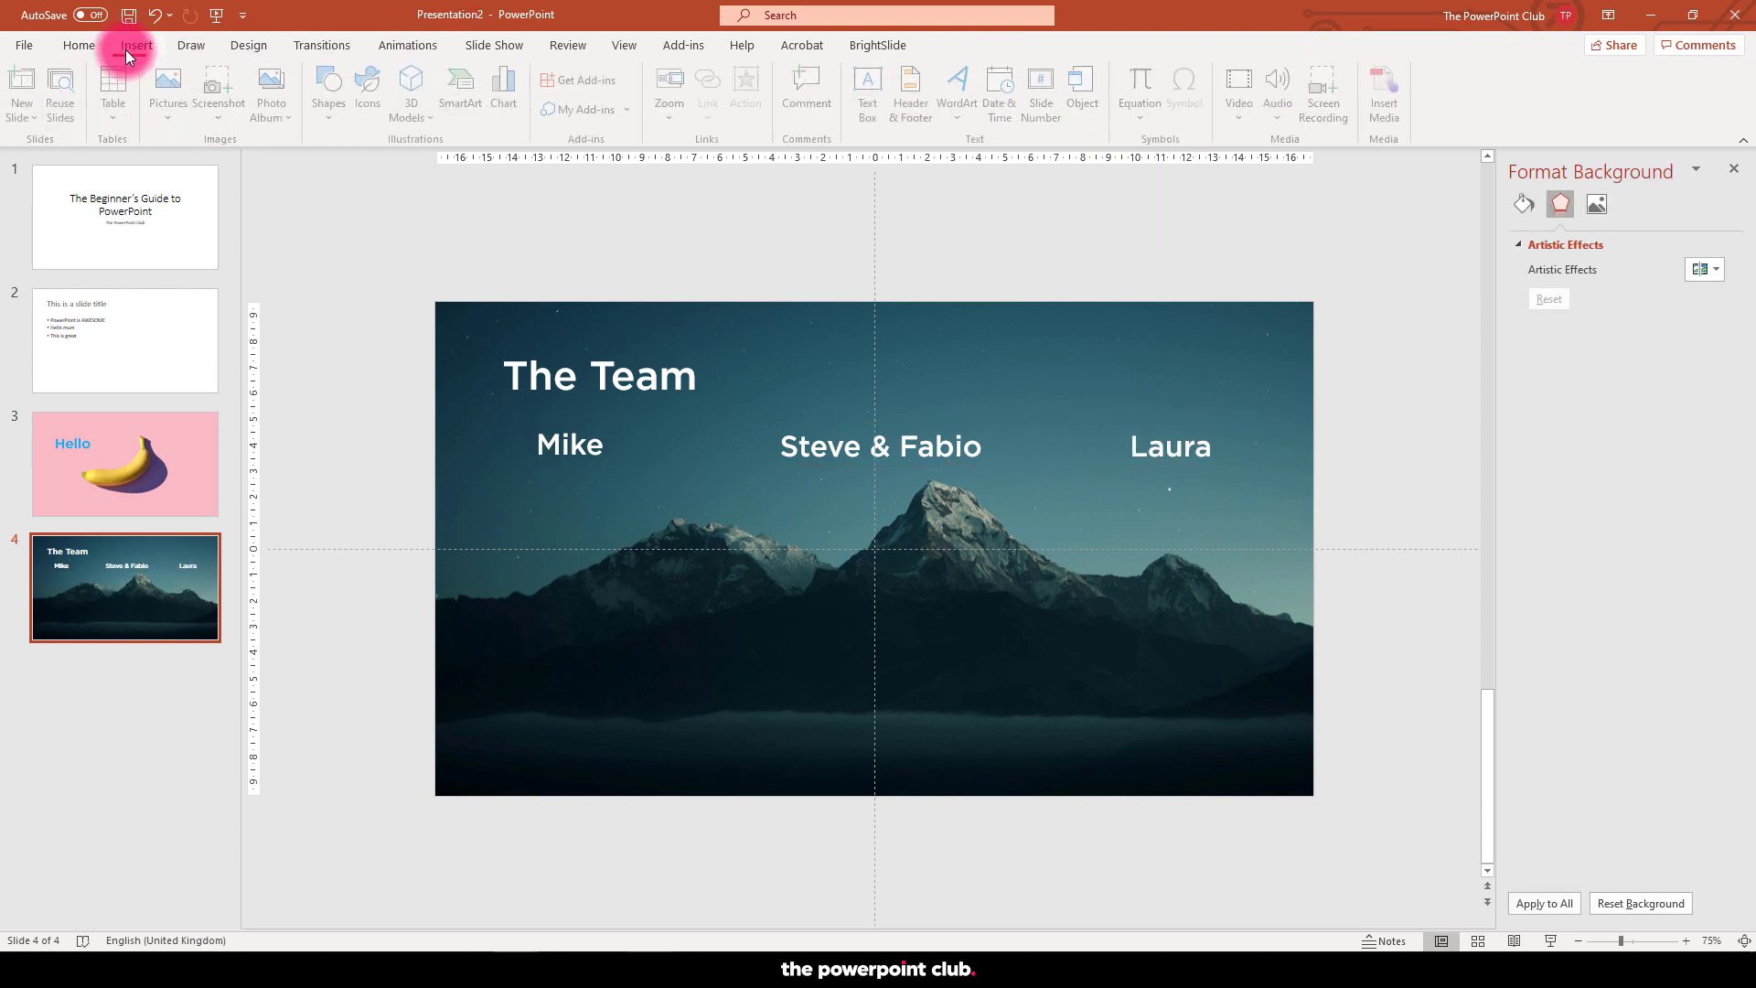
- Insert three climber photos from this computer in one go
{"action": "left_click", "coordinate": [182, 98]}
{"action": "left_click", "coordinate": [214, 167]}
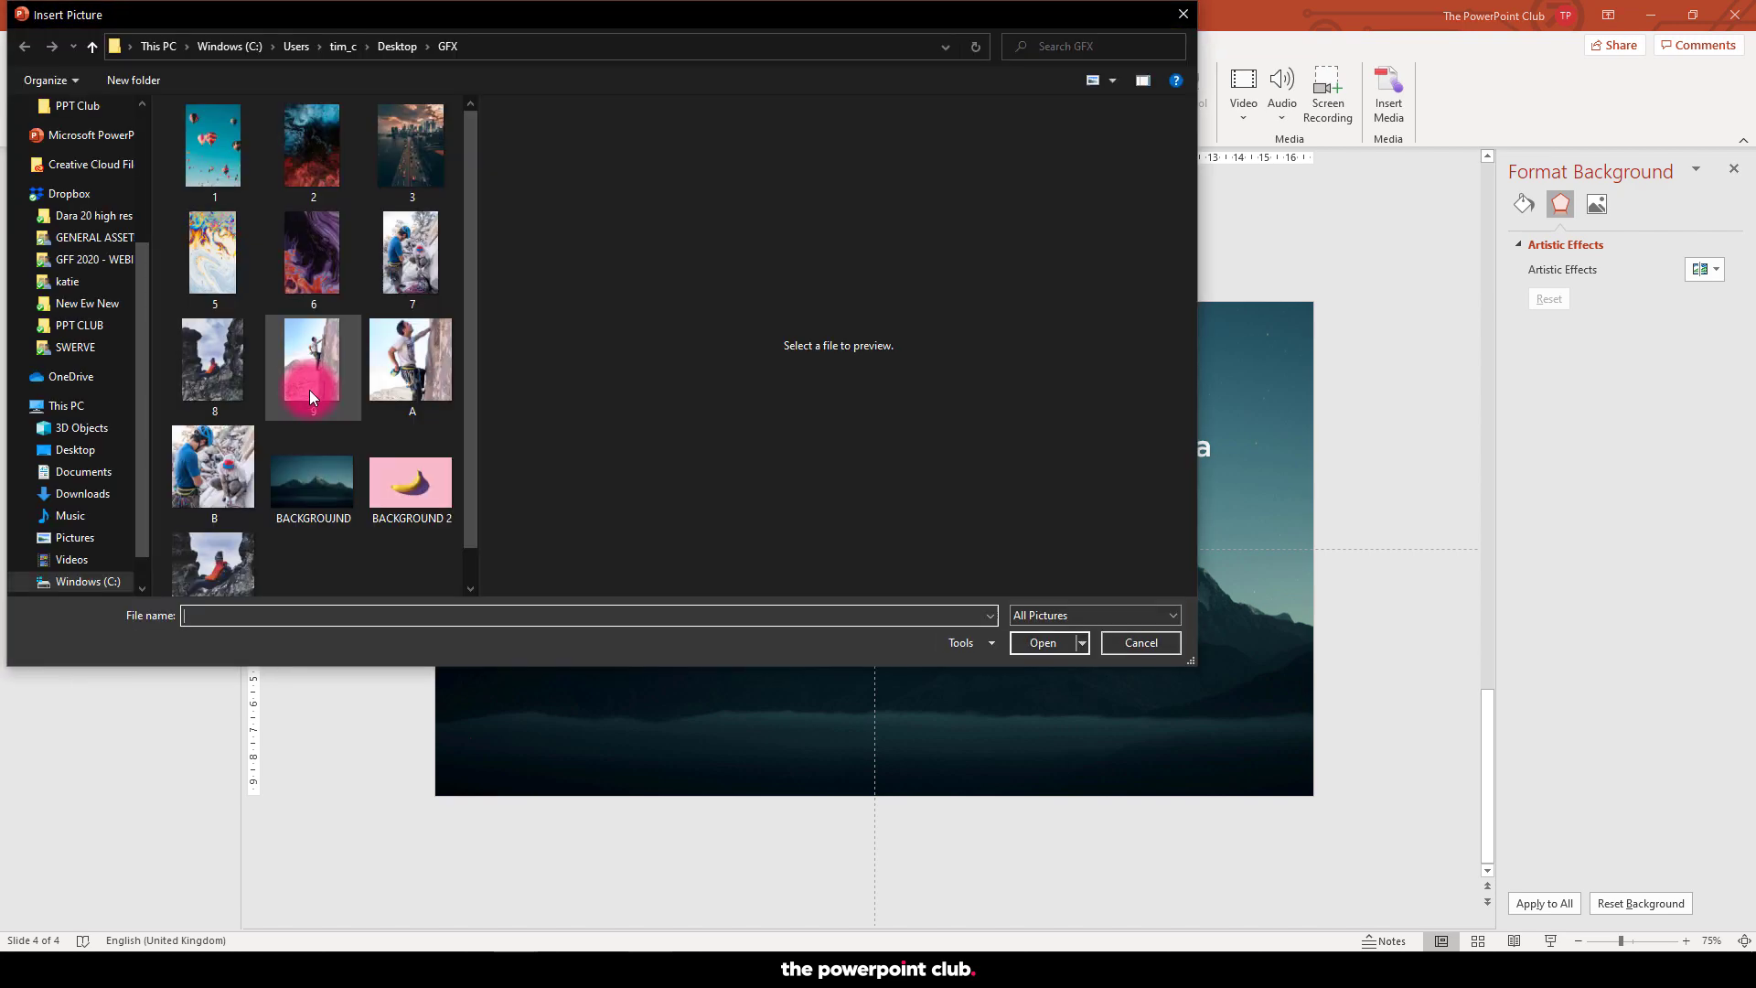
{"action": "left_click", "coordinate": [403, 360]}
{"action": "left_click", "coordinate": [219, 460], "text": "ctrl"}
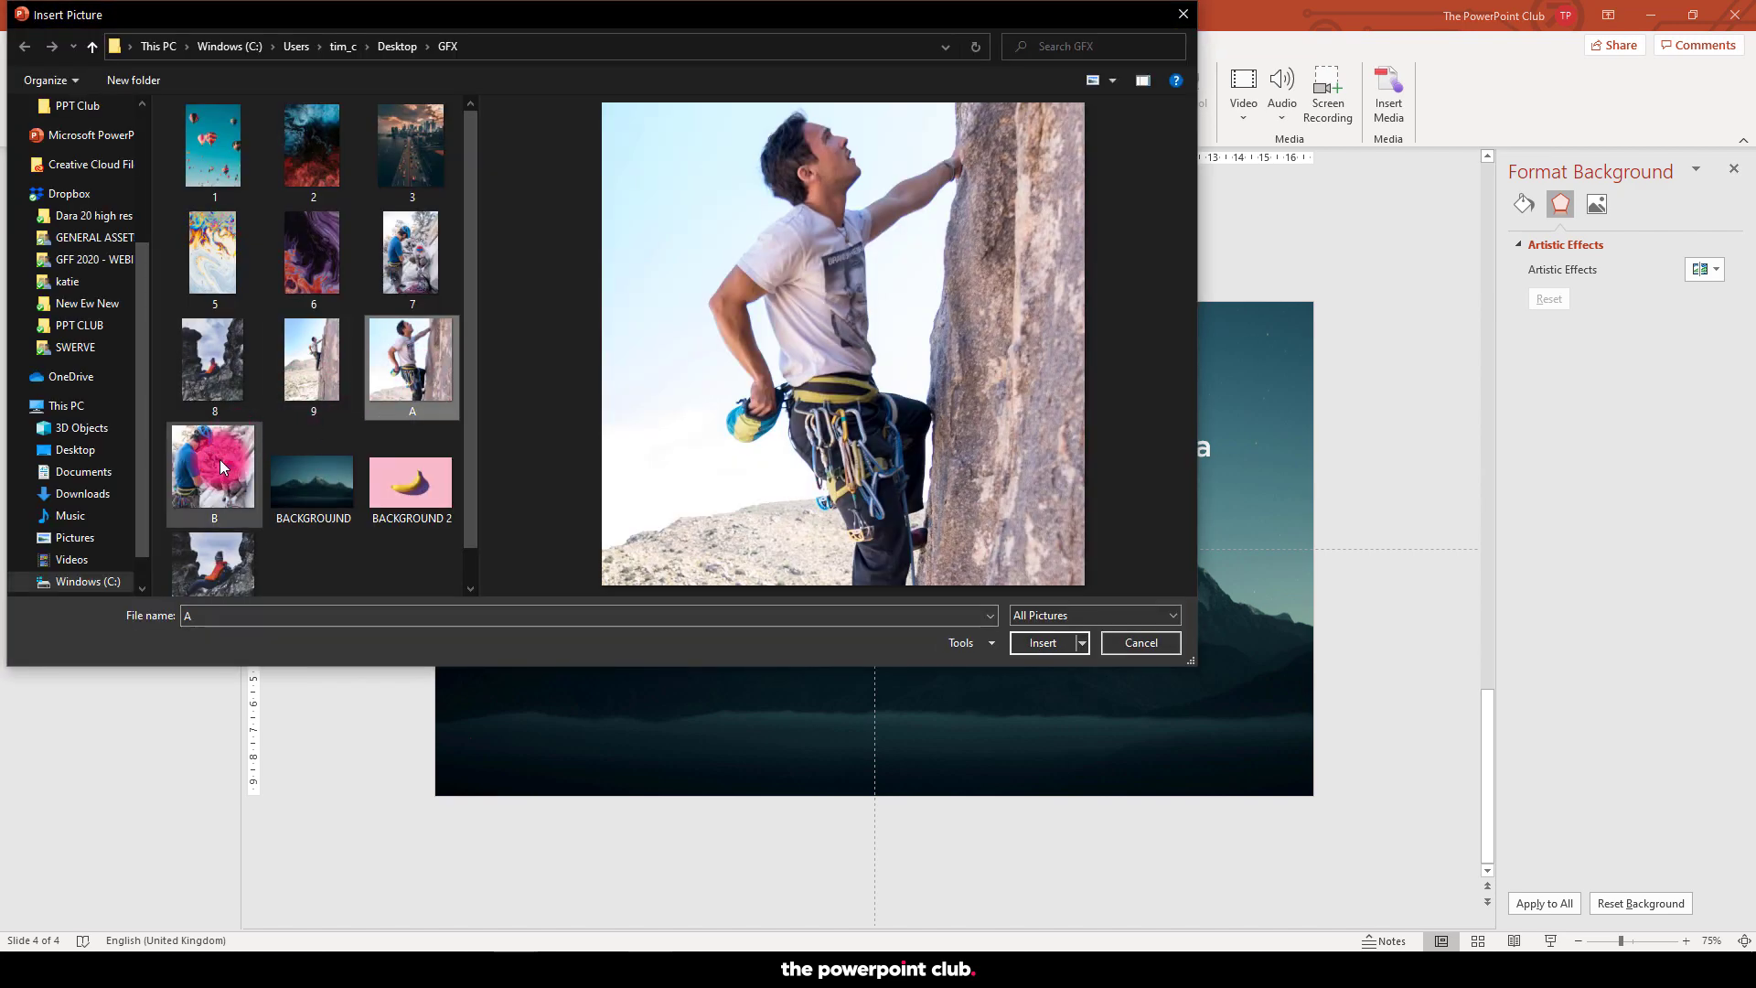
{"action": "left_click", "coordinate": [242, 562], "text": "ctrl"}
{"action": "left_click", "coordinate": [1043, 642]}
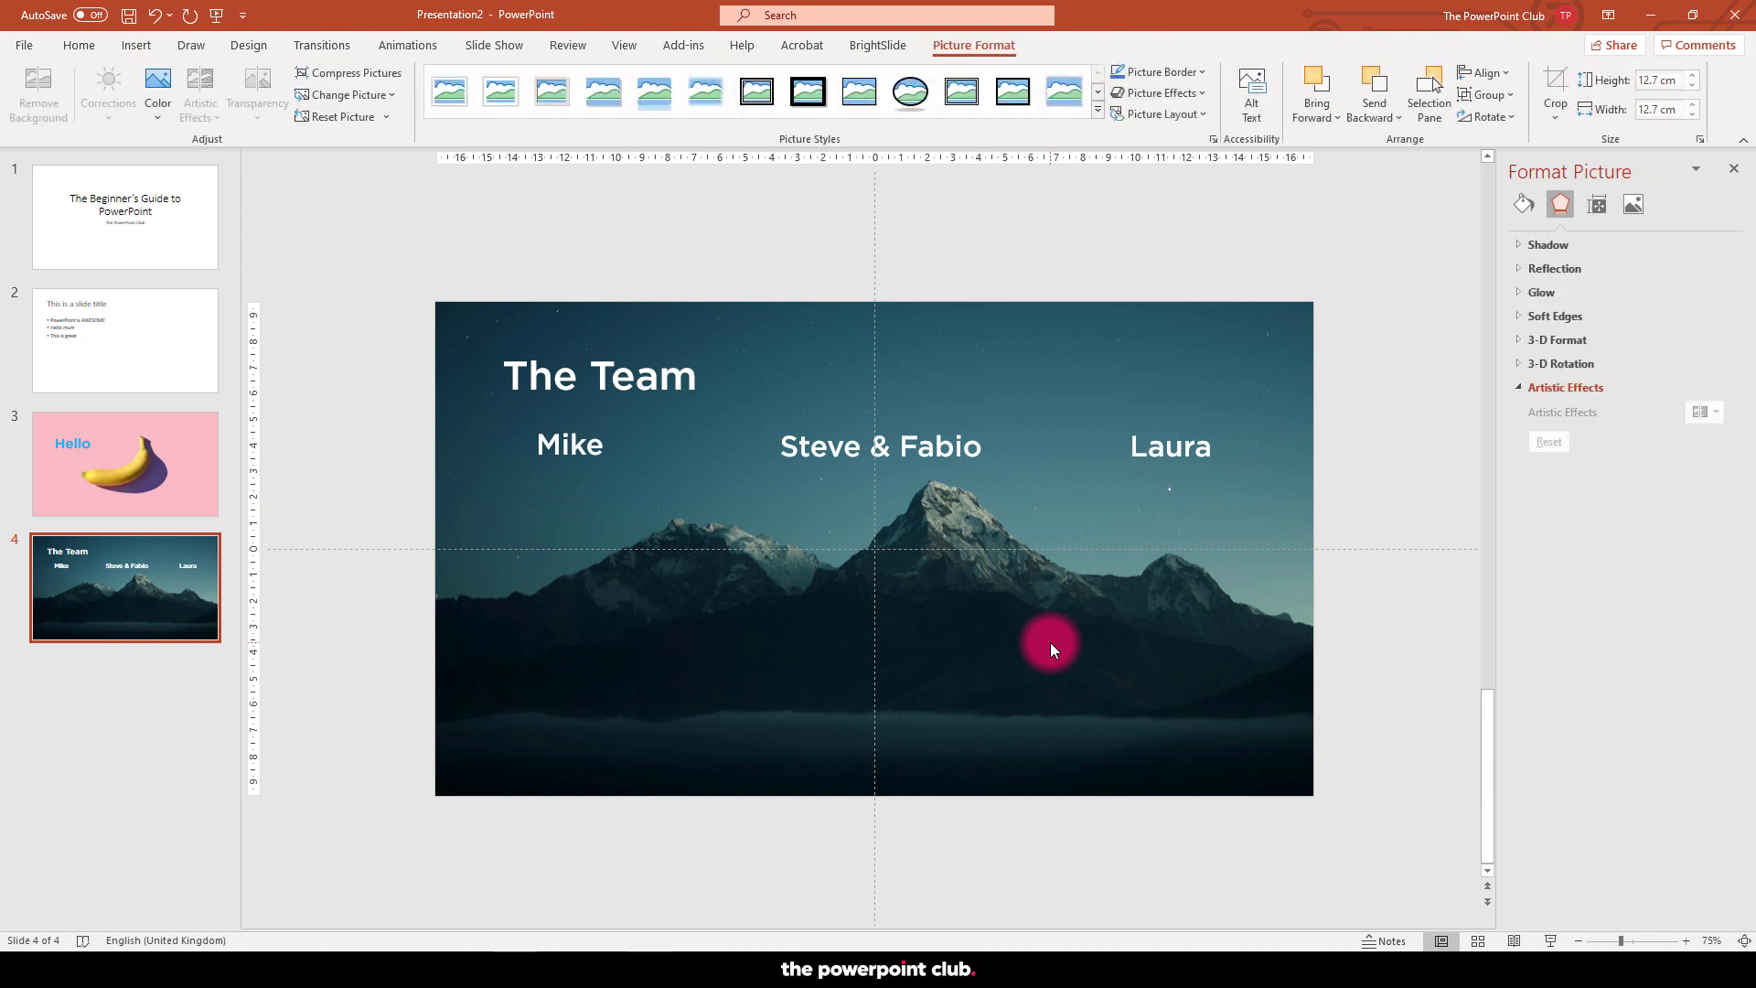
- Arrange the photos in a row, one beneath each name label
{"action": "left_click_drag", "start_coordinate": [1035, 390], "coordinate": [862, 568]}
{"action": "left_click", "coordinate": [831, 832]}
{"action": "left_click_drag", "start_coordinate": [814, 673], "coordinate": [1164, 607]}
{"action": "left_click_drag", "start_coordinate": [823, 638], "coordinate": [951, 627]}
{"action": "left_click_drag", "start_coordinate": [743, 618], "coordinate": [529, 561]}
{"action": "left_click_drag", "start_coordinate": [973, 613], "coordinate": [886, 555]}
{"action": "left_click_drag", "start_coordinate": [1126, 560], "coordinate": [1131, 550]}
{"action": "left_click", "coordinate": [1146, 836]}
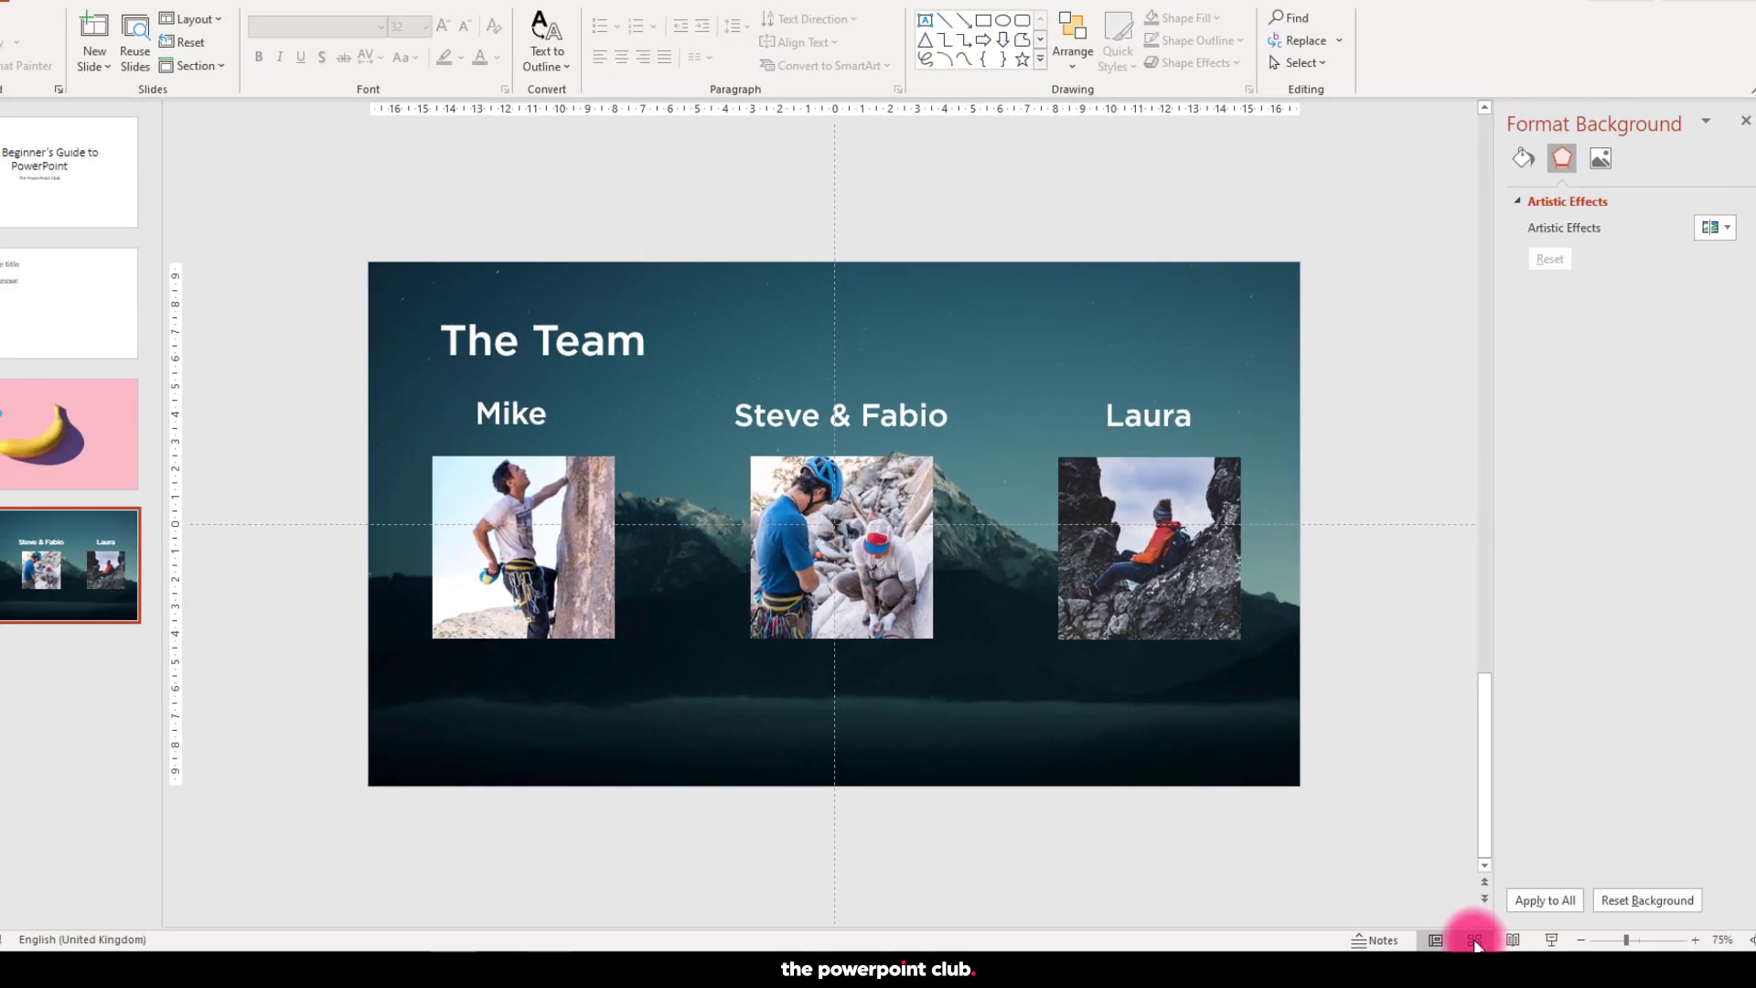
{"action": "left_click", "coordinate": [1452, 933]}
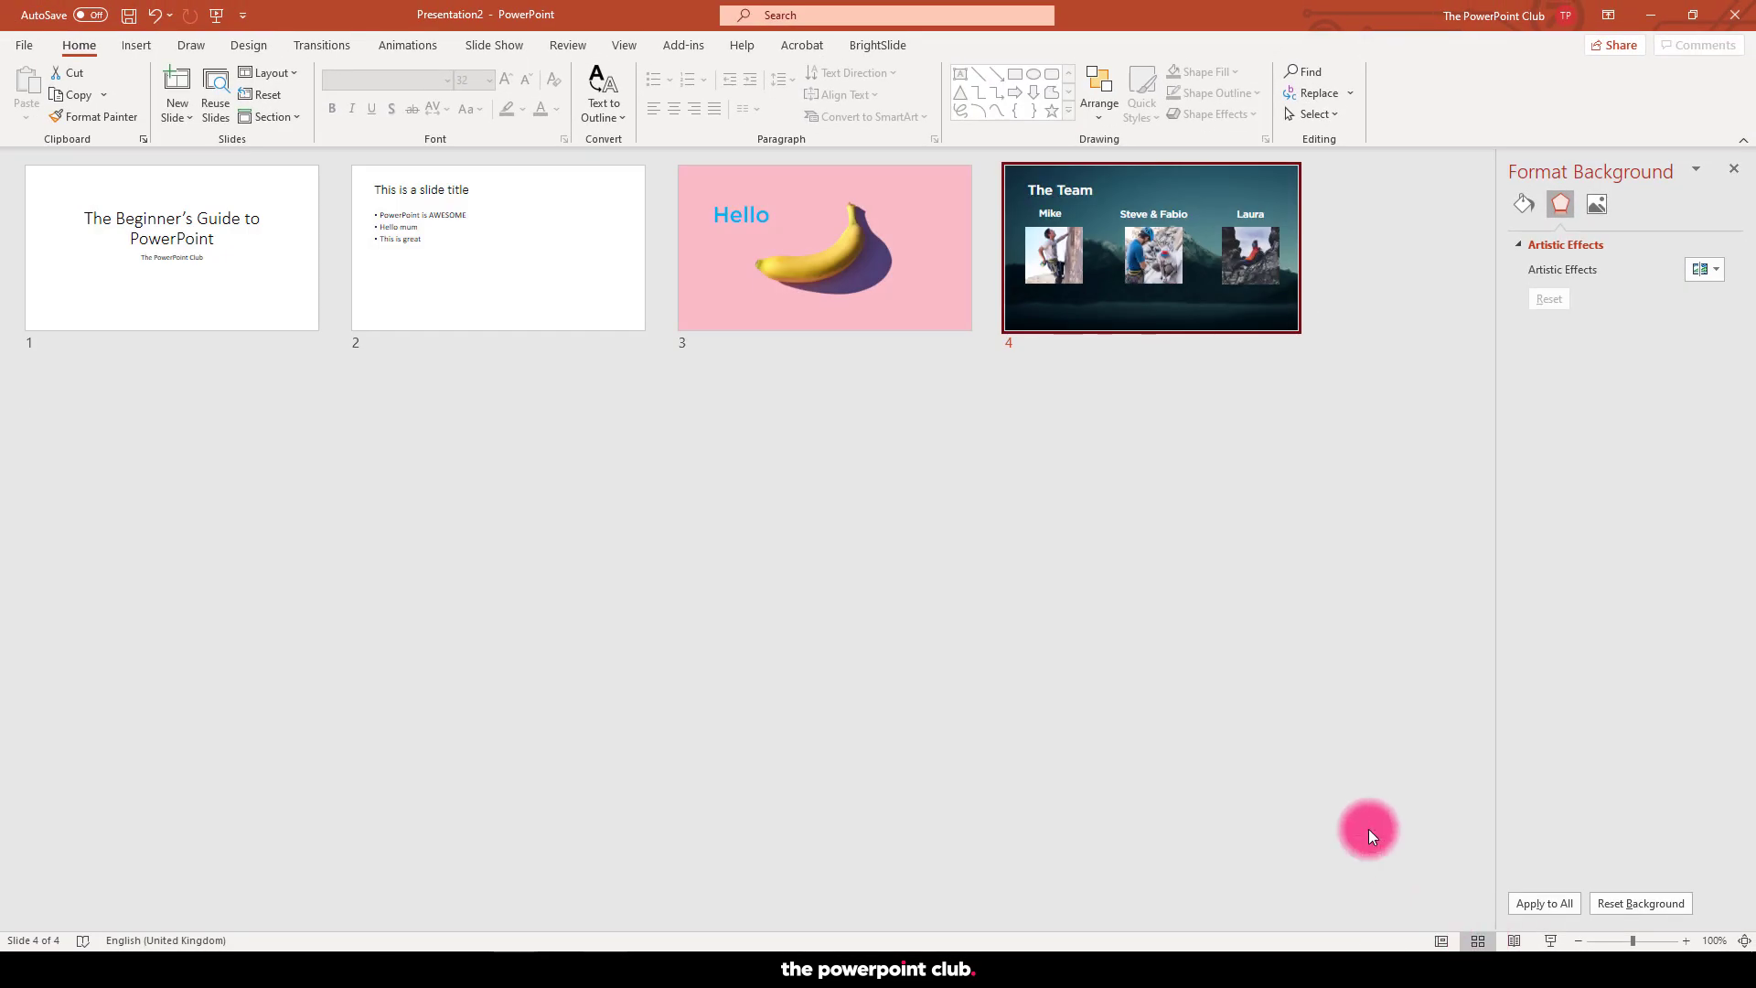
{"action": "left_click", "coordinate": [283, 271]}
{"action": "left_click", "coordinate": [513, 271]}
{"action": "left_click", "coordinate": [784, 270]}
{"action": "left_click", "coordinate": [1115, 271]}
{"action": "left_click", "coordinate": [1042, 450]}
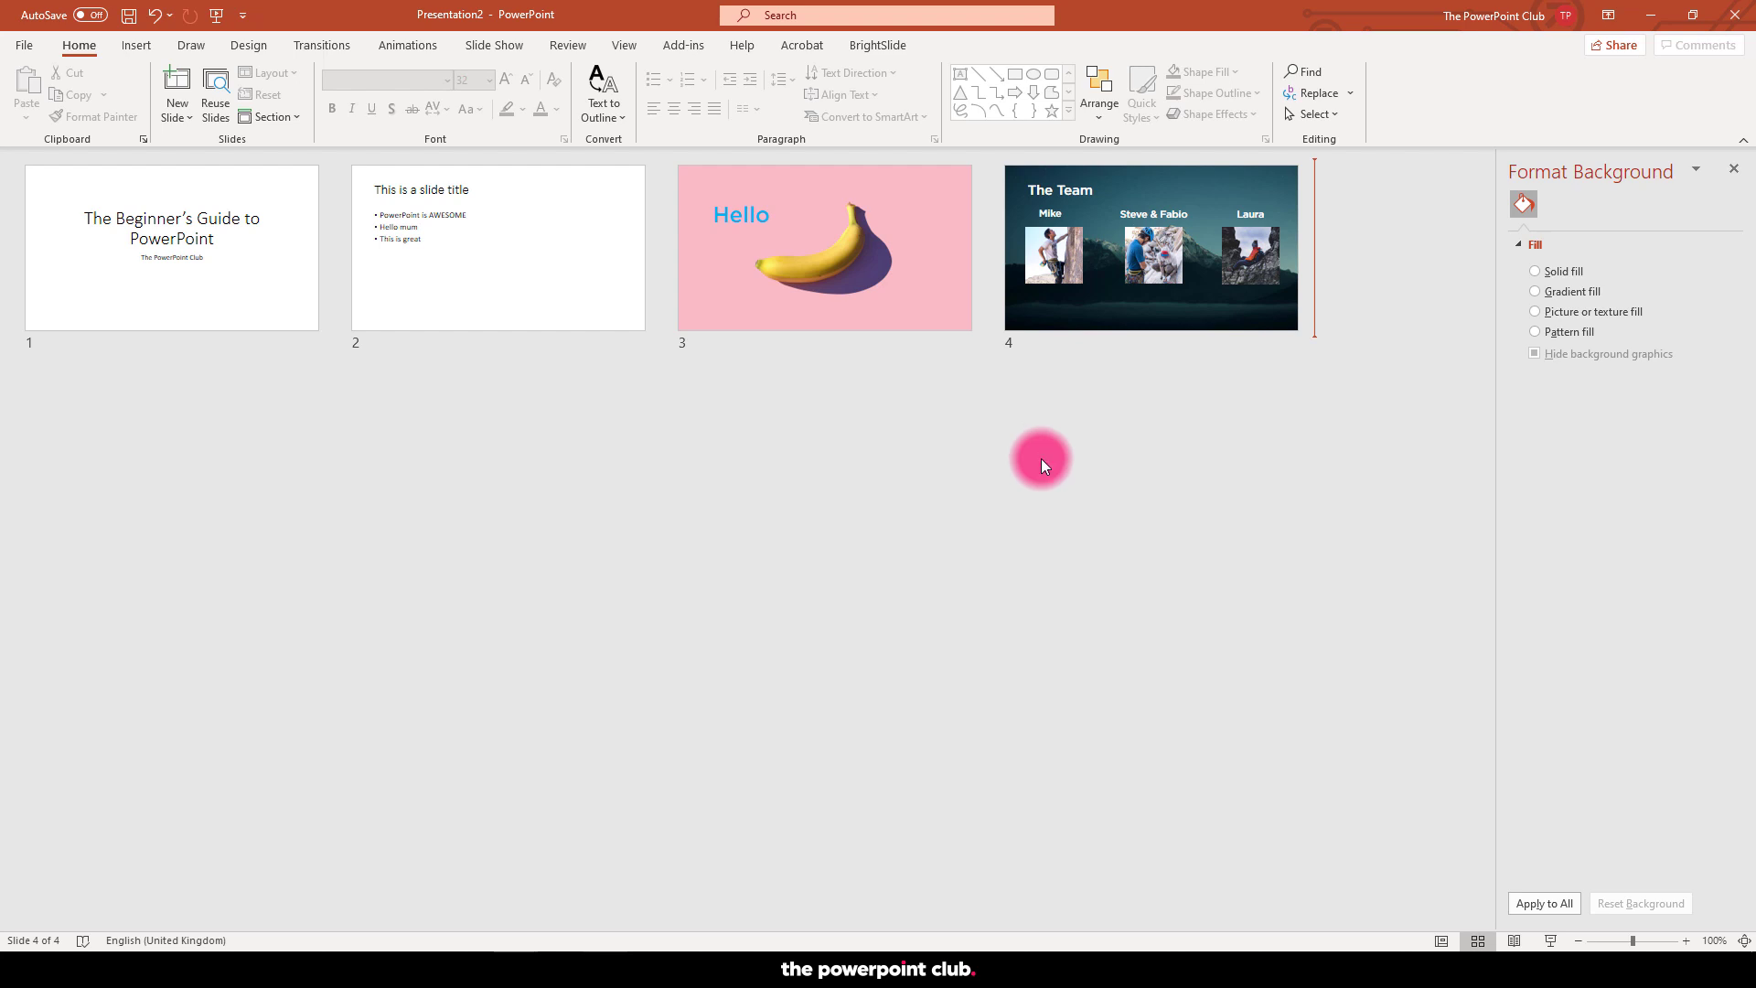
{"action": "double_click", "coordinate": [1109, 232]}
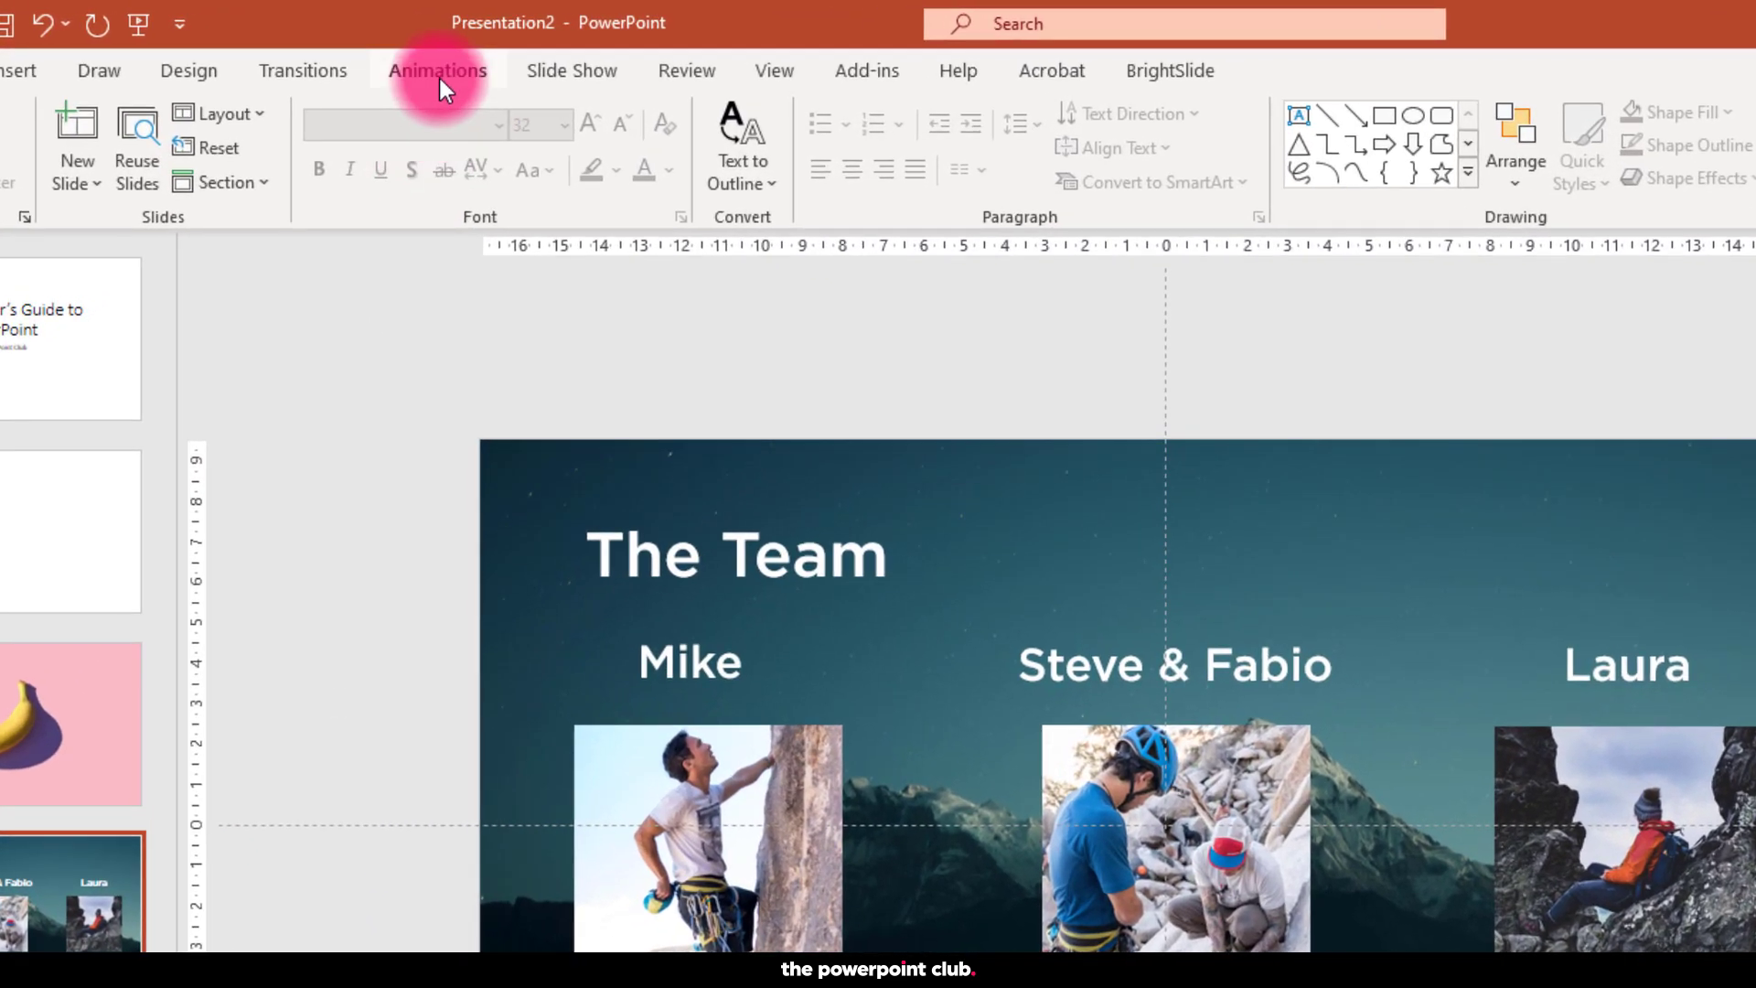
- Look over the Animations and Transitions tabs, then select the middle photo and show all animation effects
{"action": "left_click", "coordinate": [440, 77]}
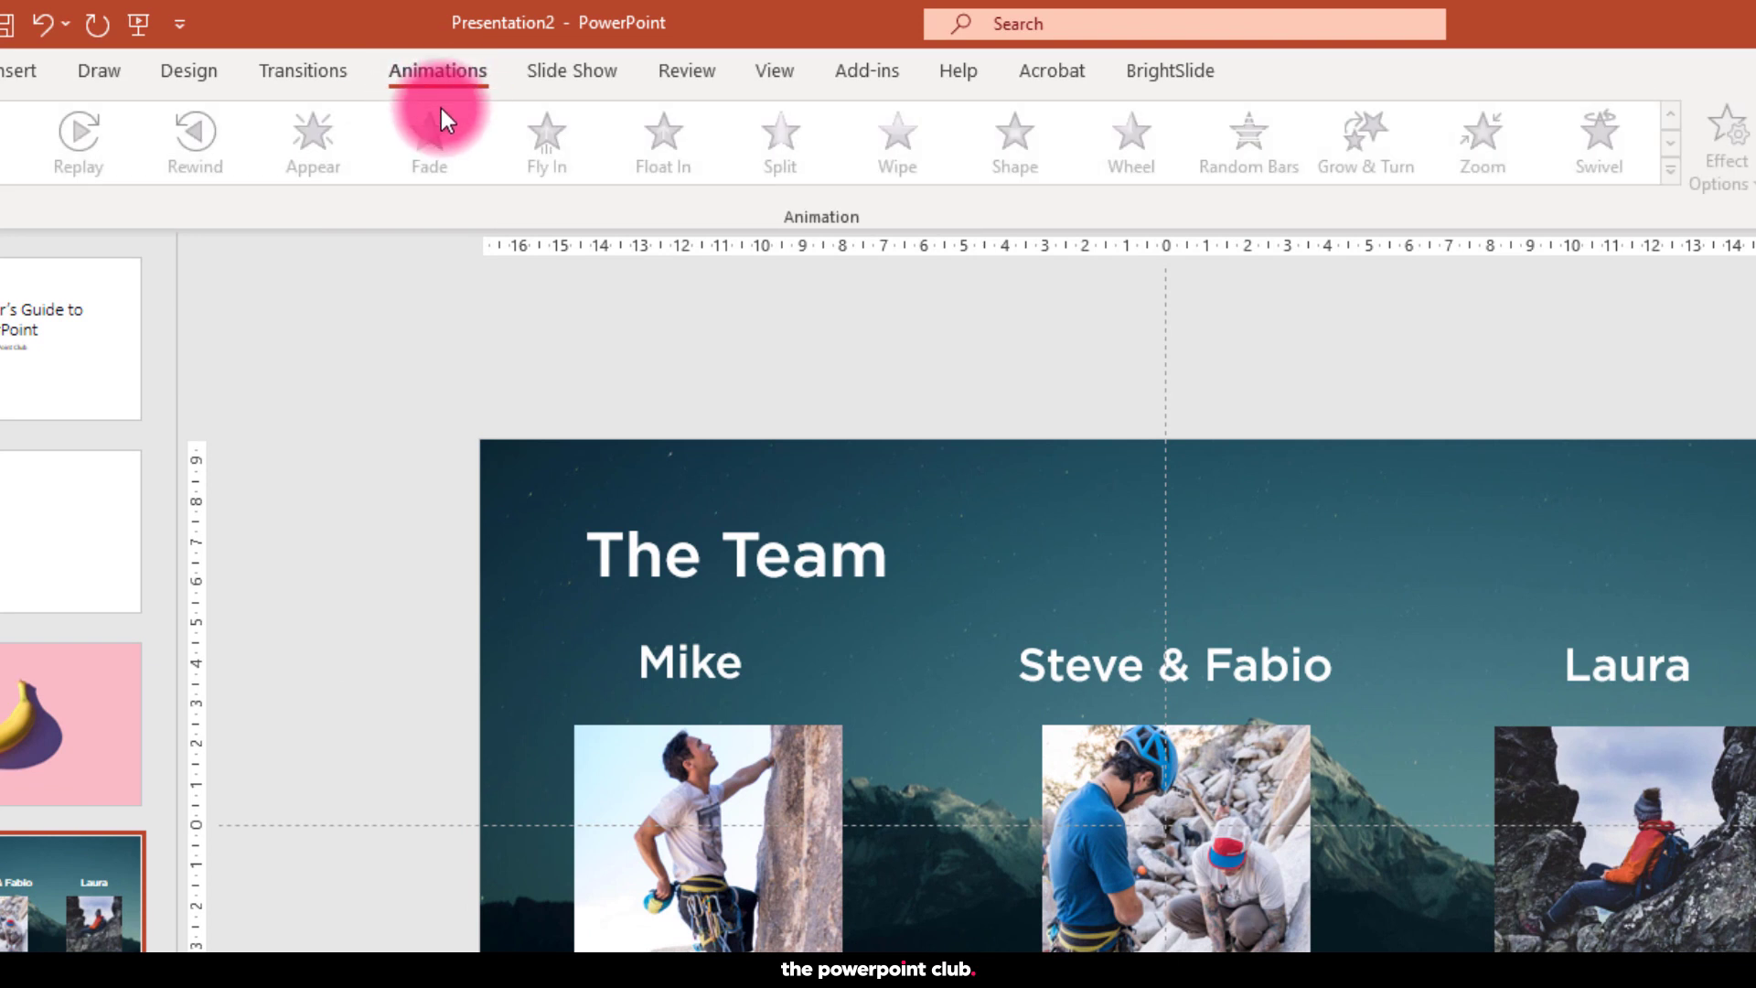
{"action": "left_click", "coordinate": [306, 75]}
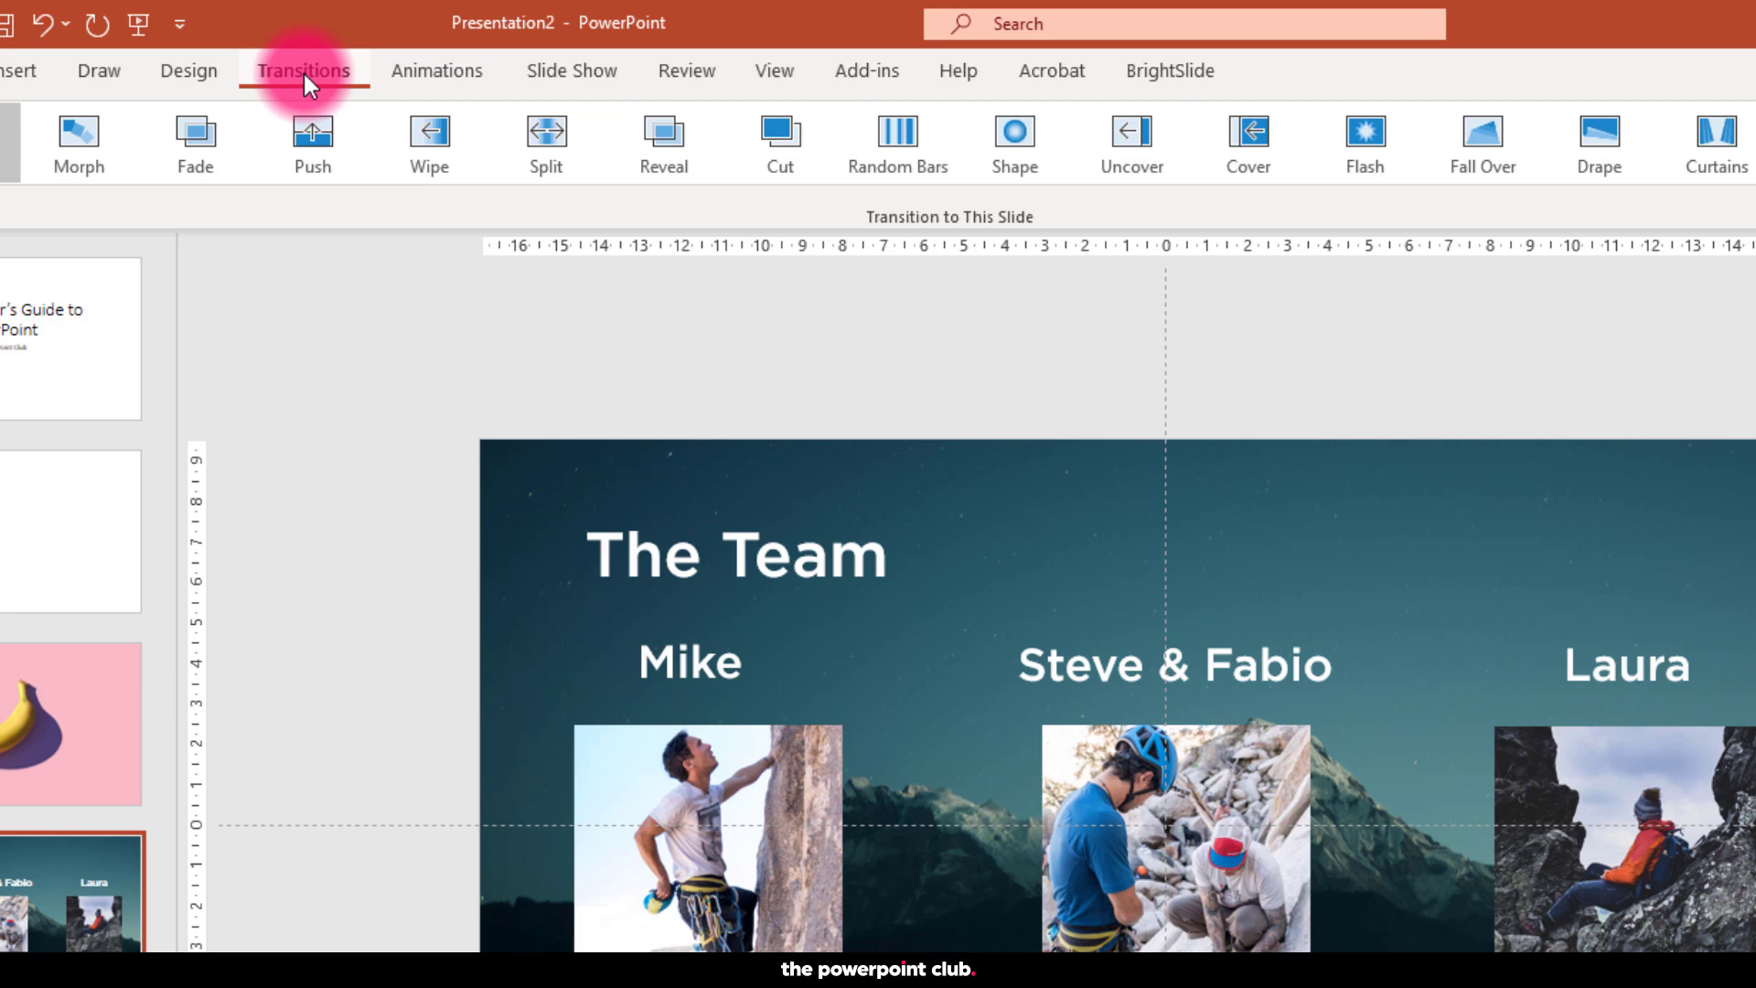
{"action": "left_click", "coordinate": [411, 73]}
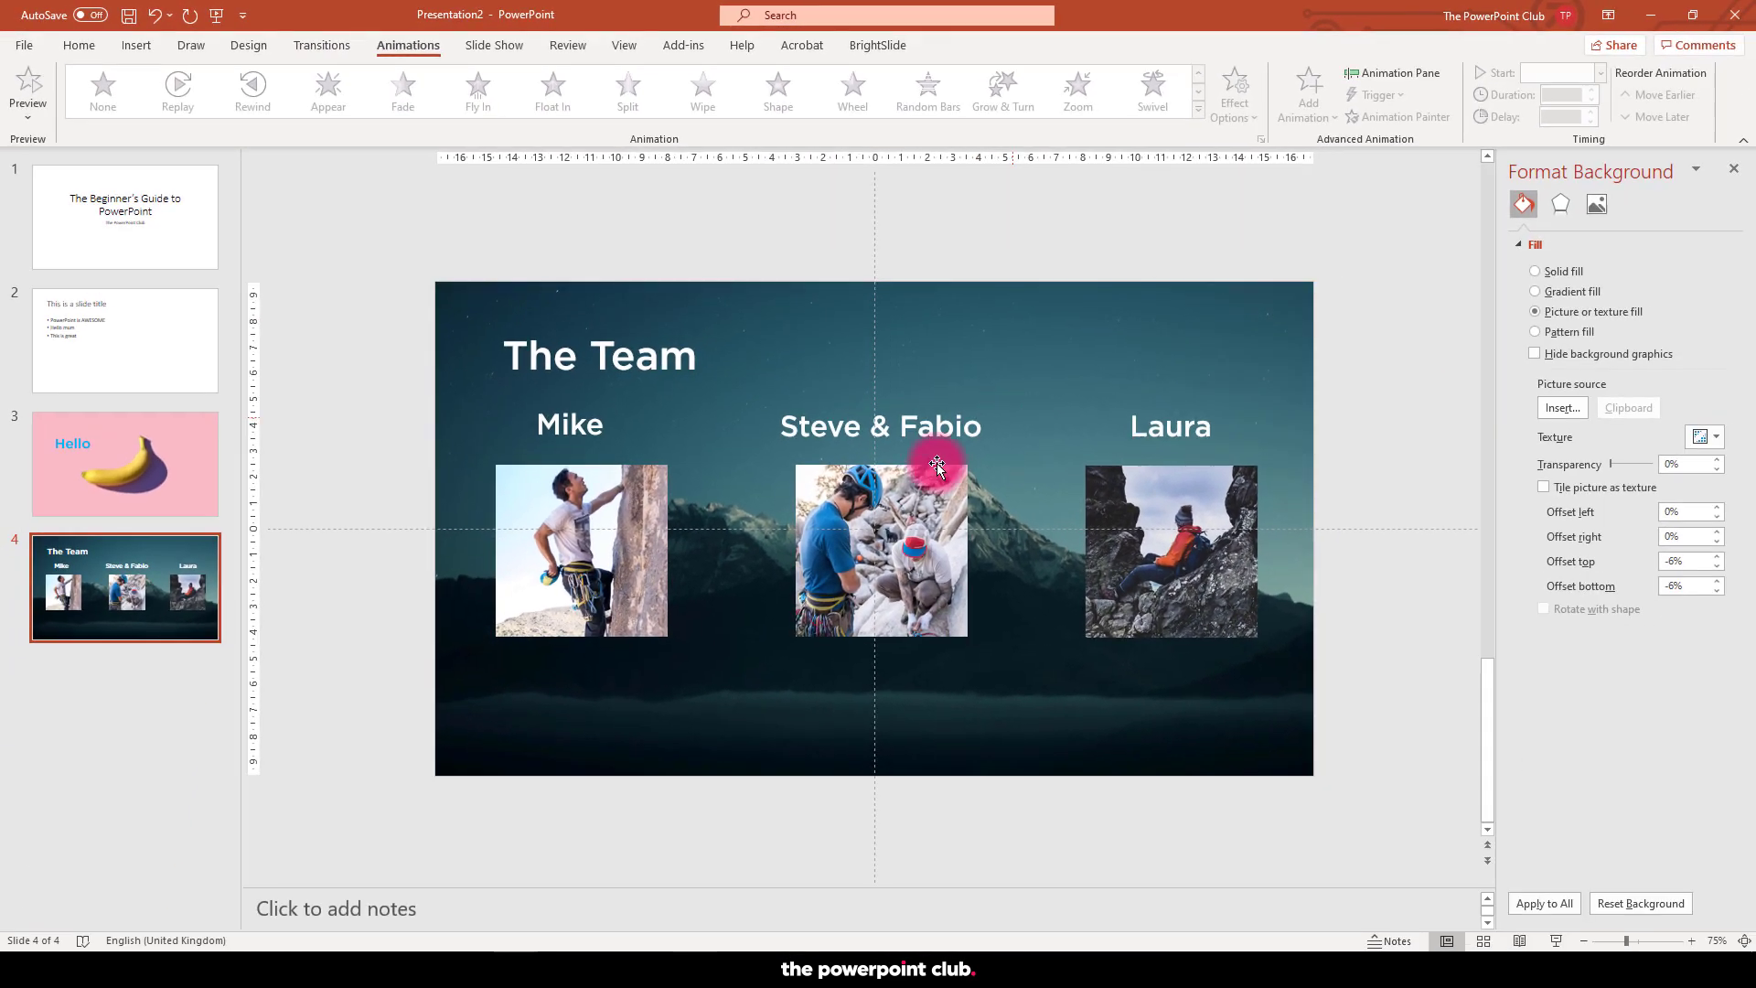
{"action": "left_click", "coordinate": [1095, 605]}
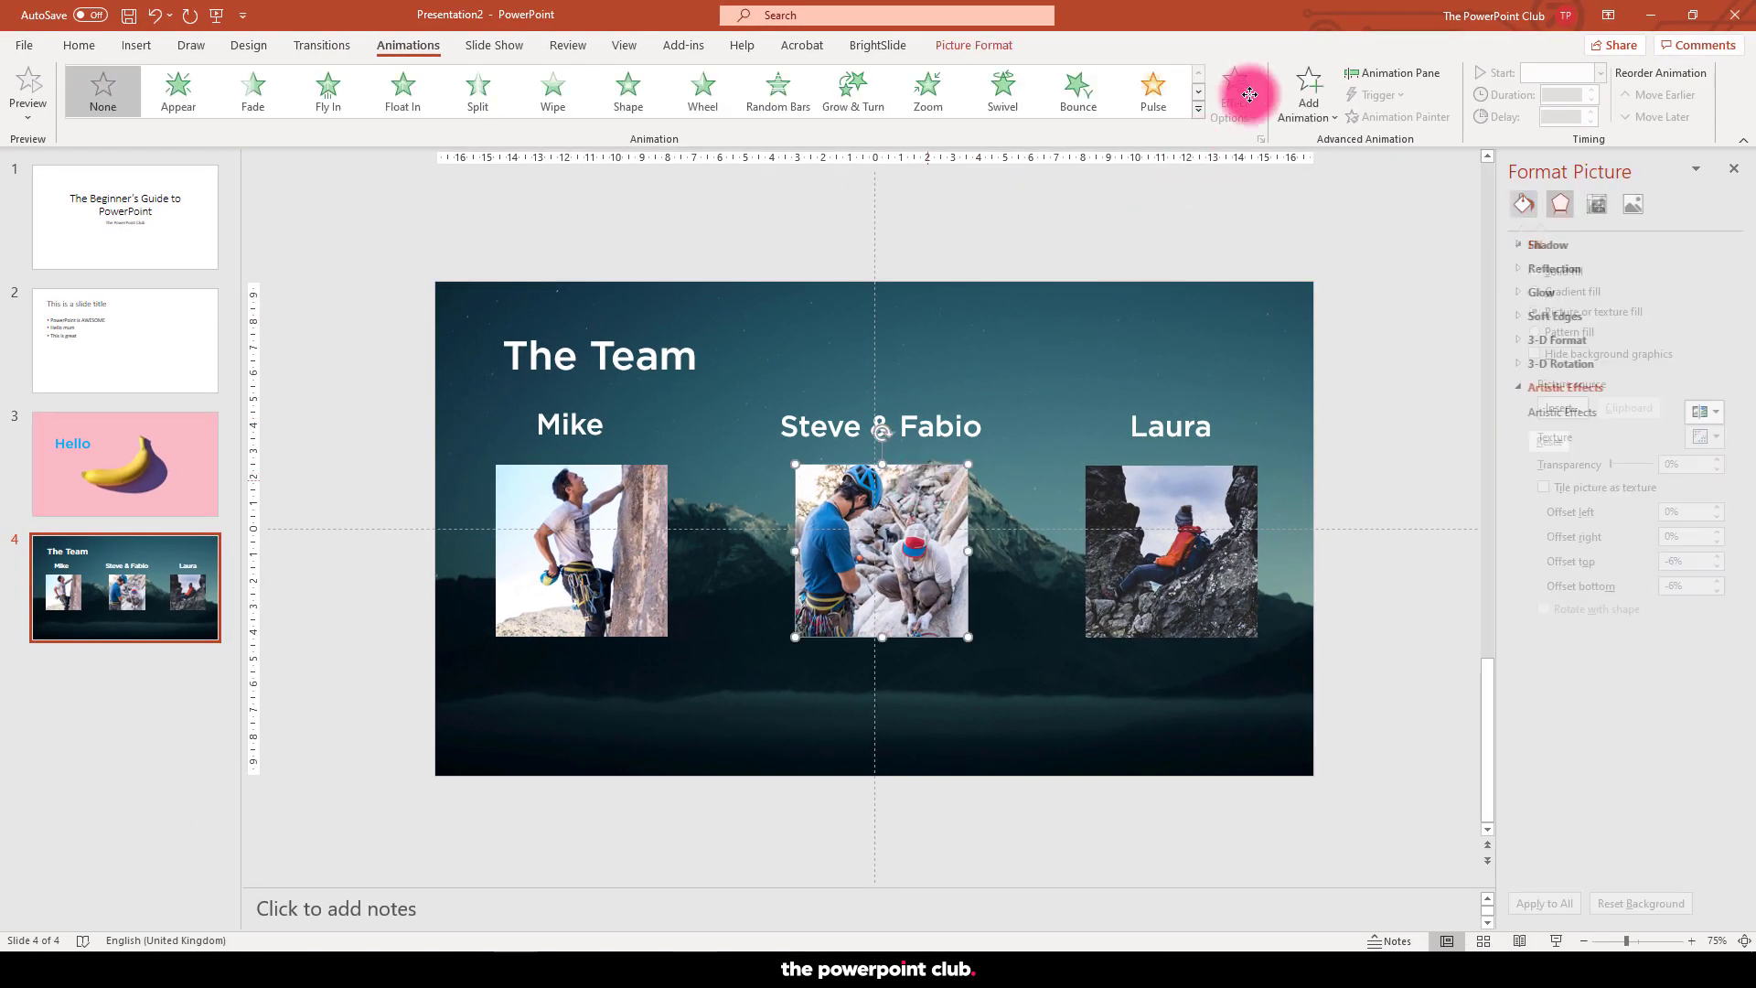
{"action": "left_click", "coordinate": [1200, 109]}
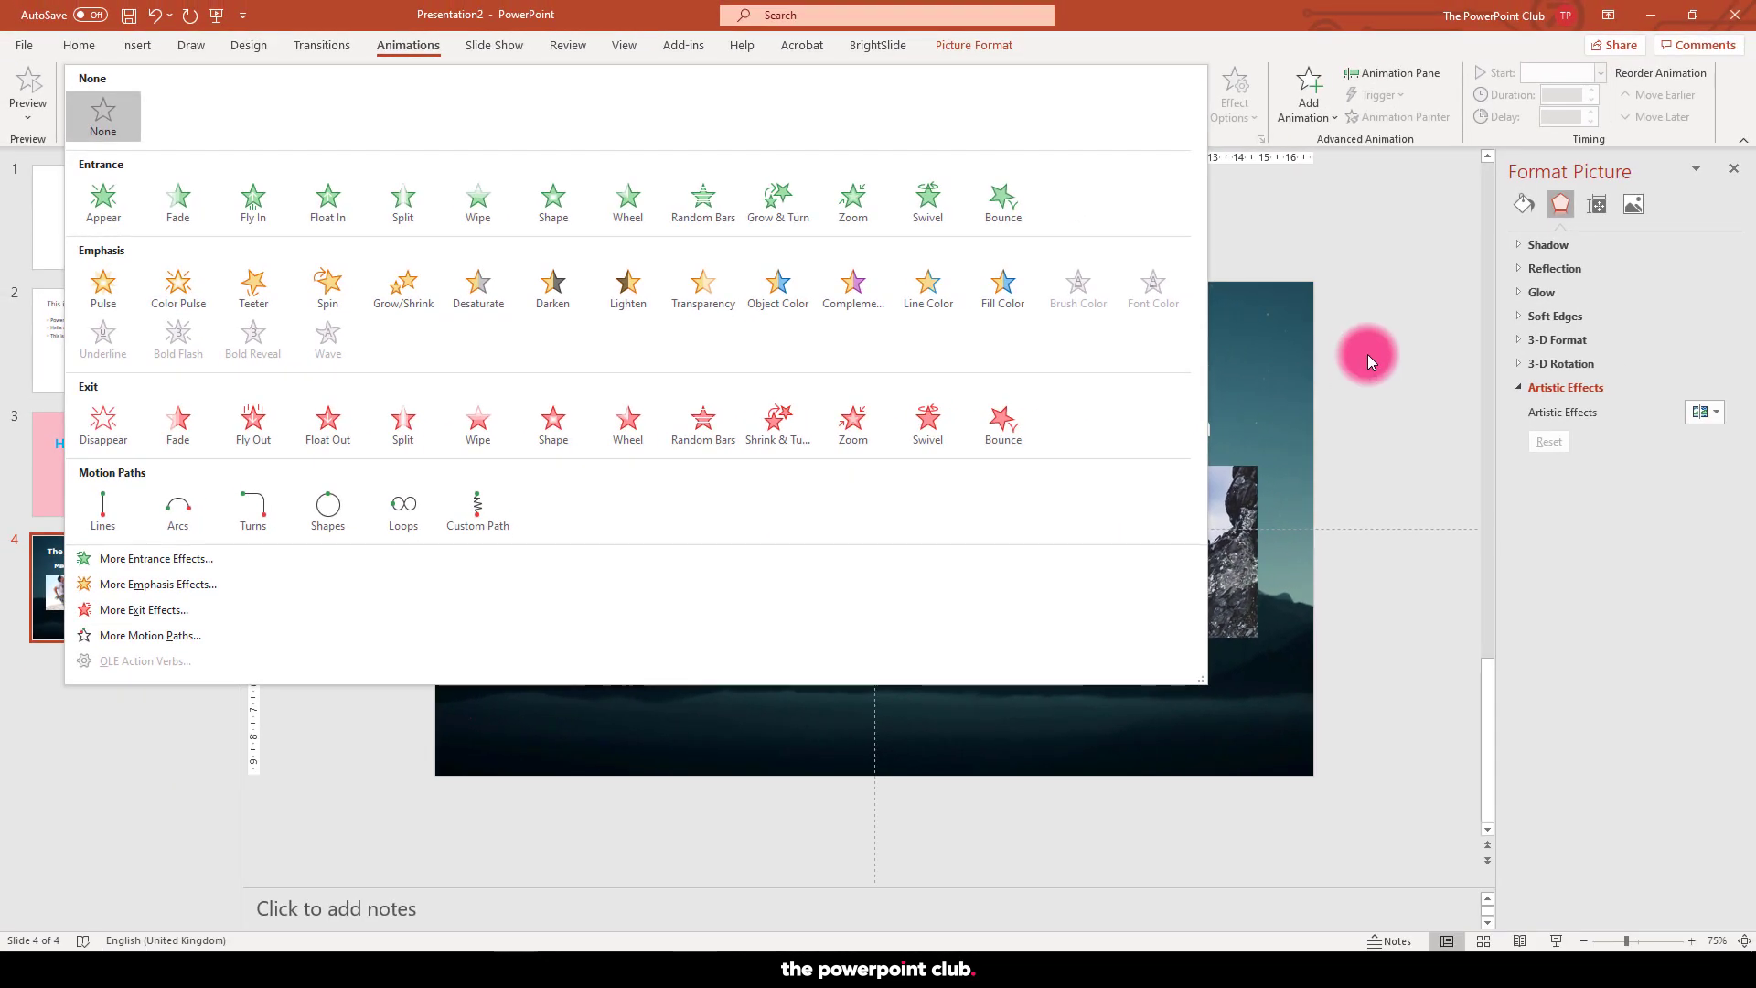
- Close the effects gallery and group Mike's name label with his photo
{"action": "left_click", "coordinate": [1368, 354]}
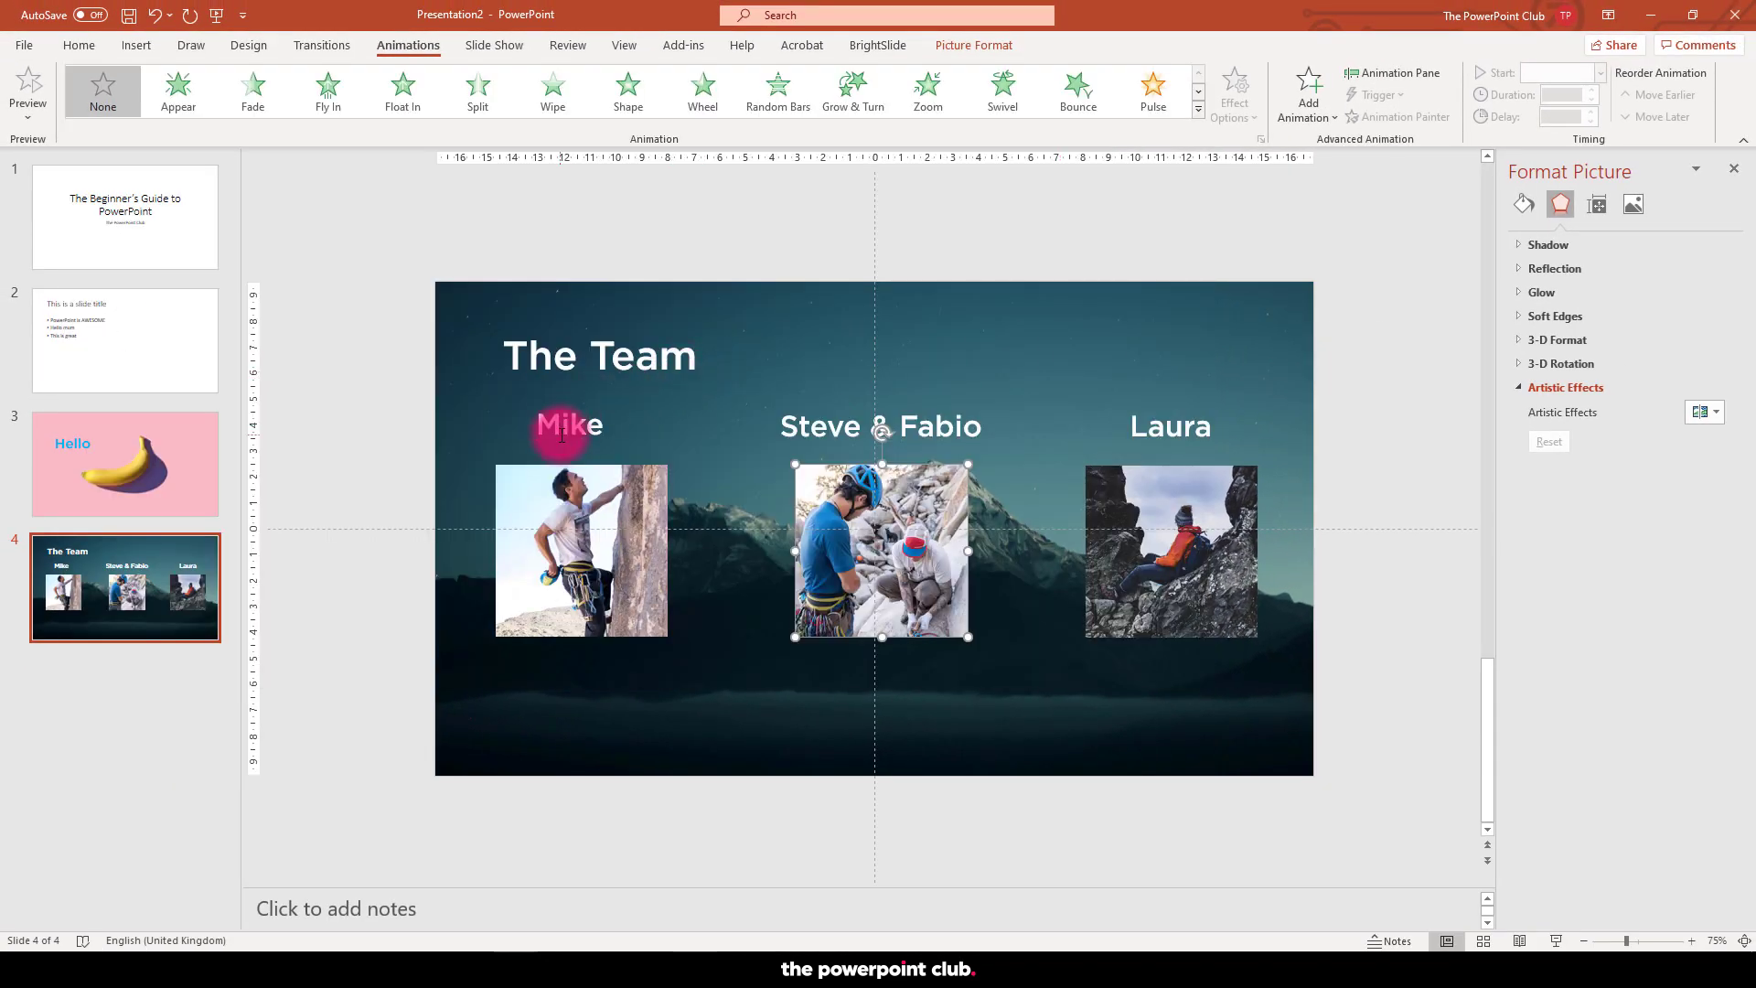
{"action": "left_click", "coordinate": [405, 443]}
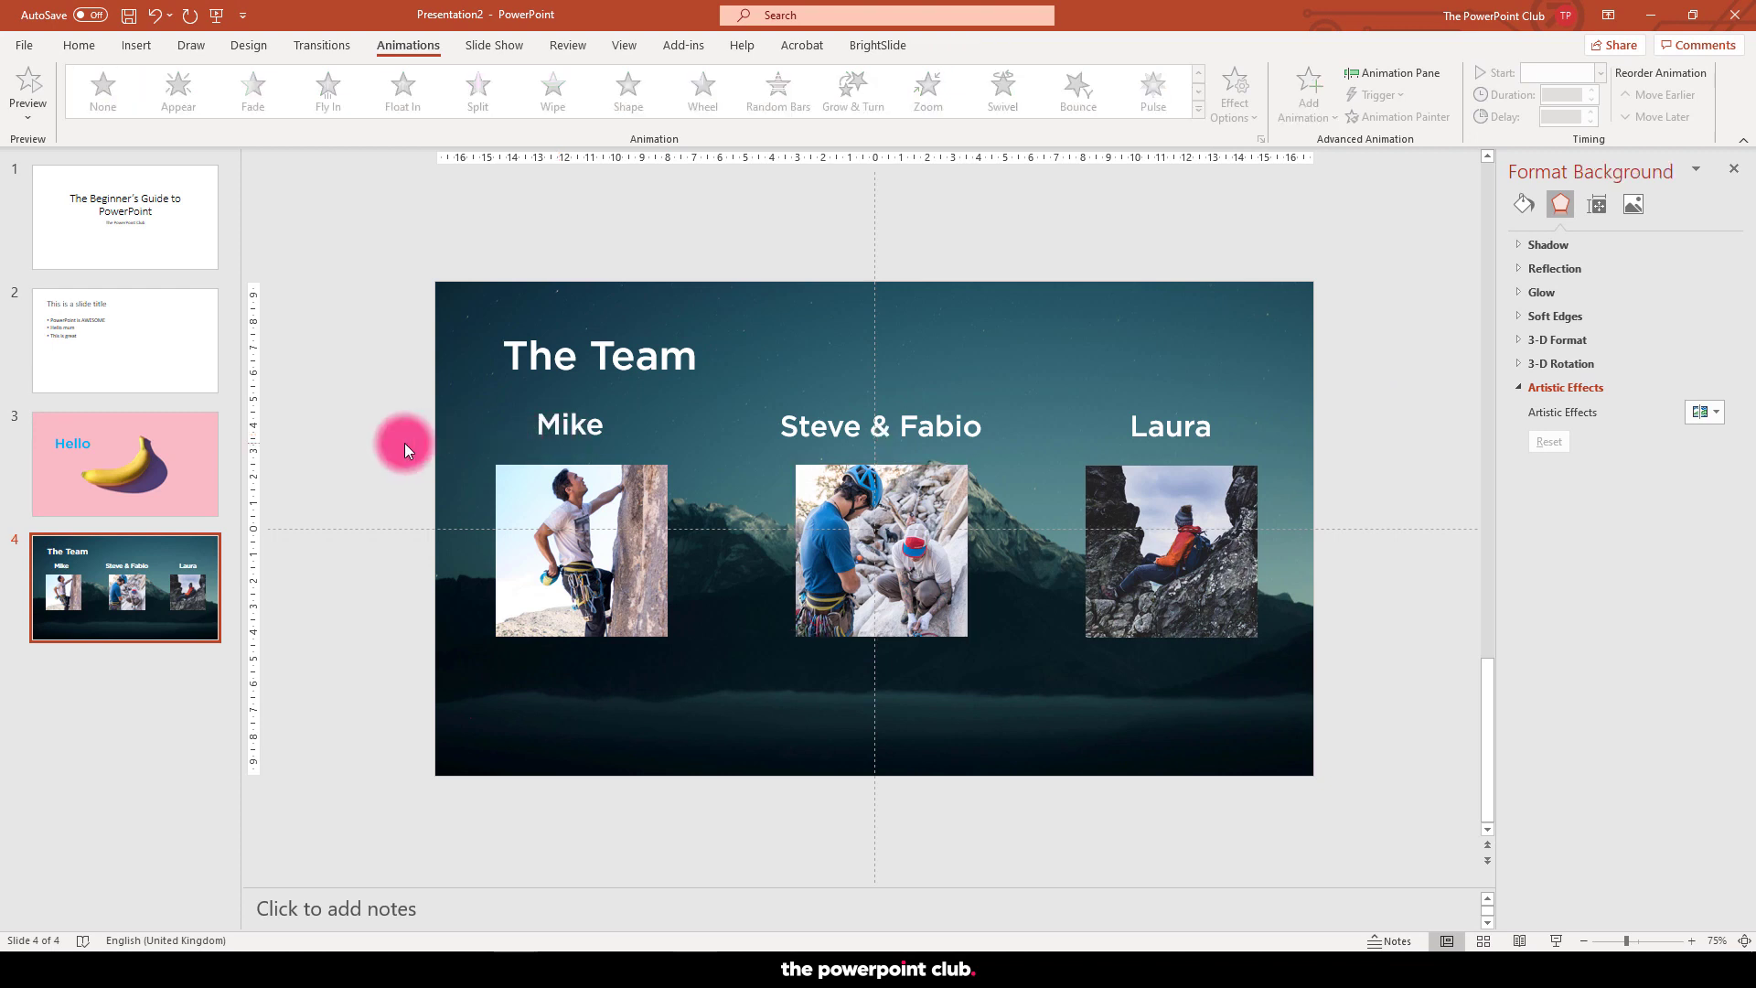
{"action": "left_click", "coordinate": [558, 423]}
{"action": "left_click", "coordinate": [561, 535], "text": "shift"}
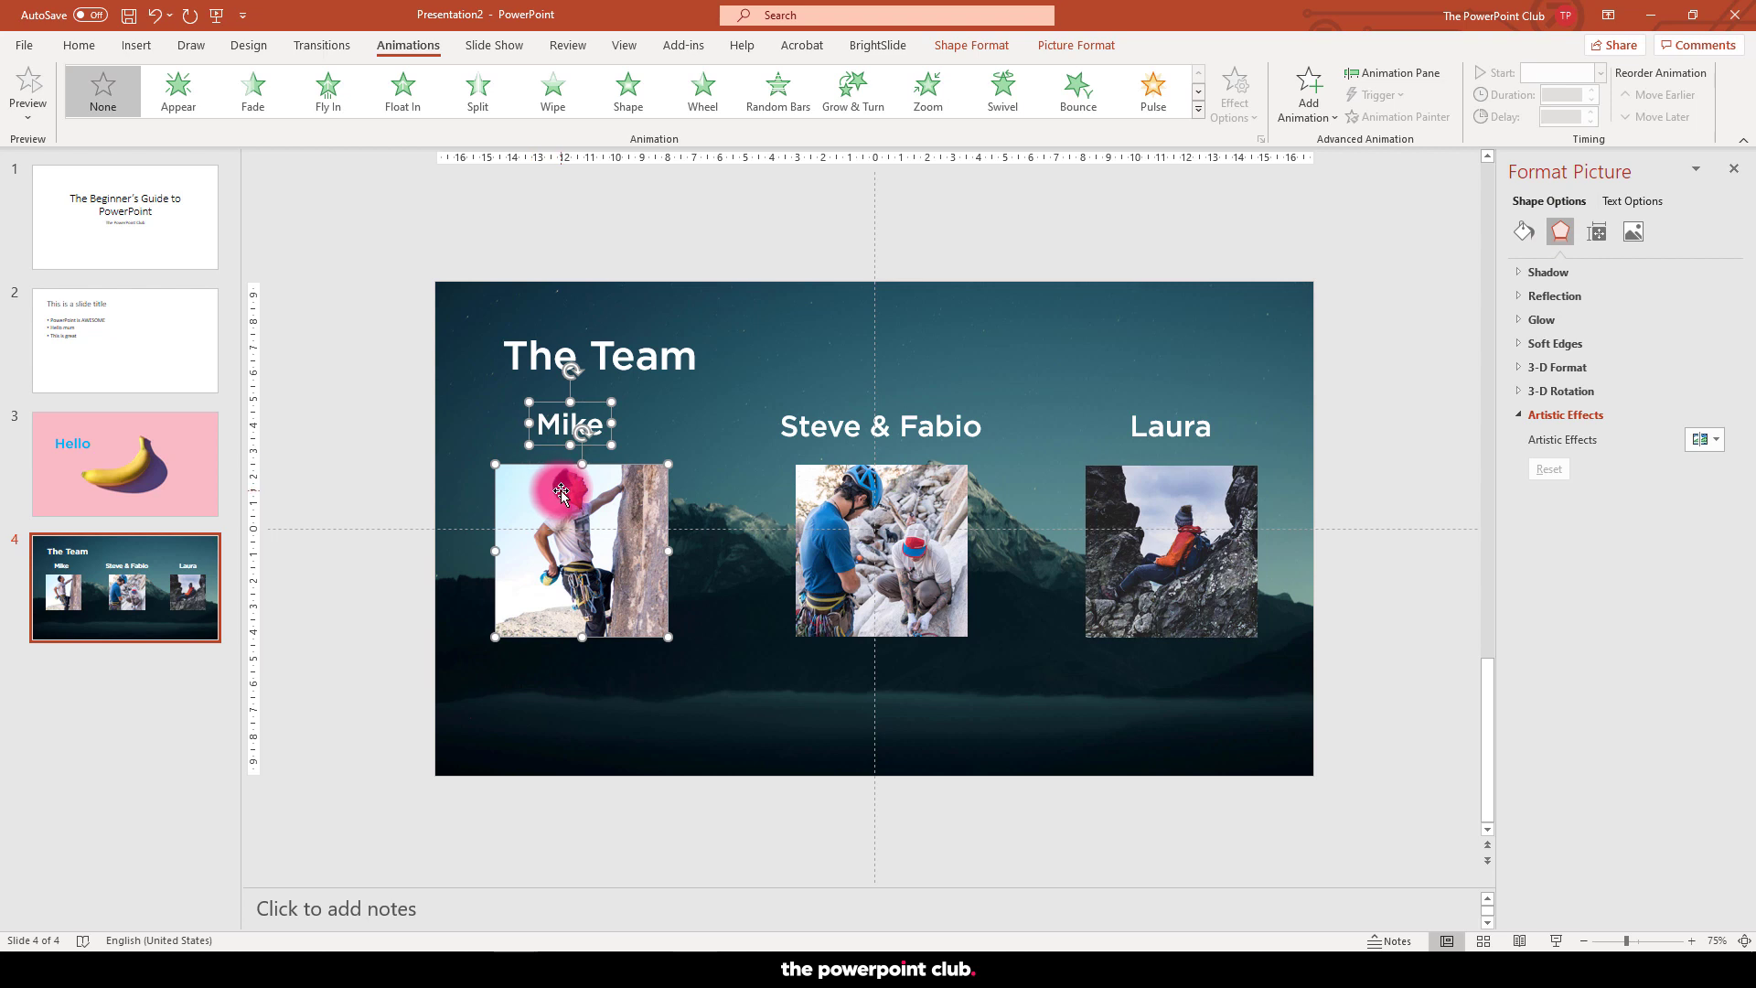
{"action": "right_click", "coordinate": [563, 494]}
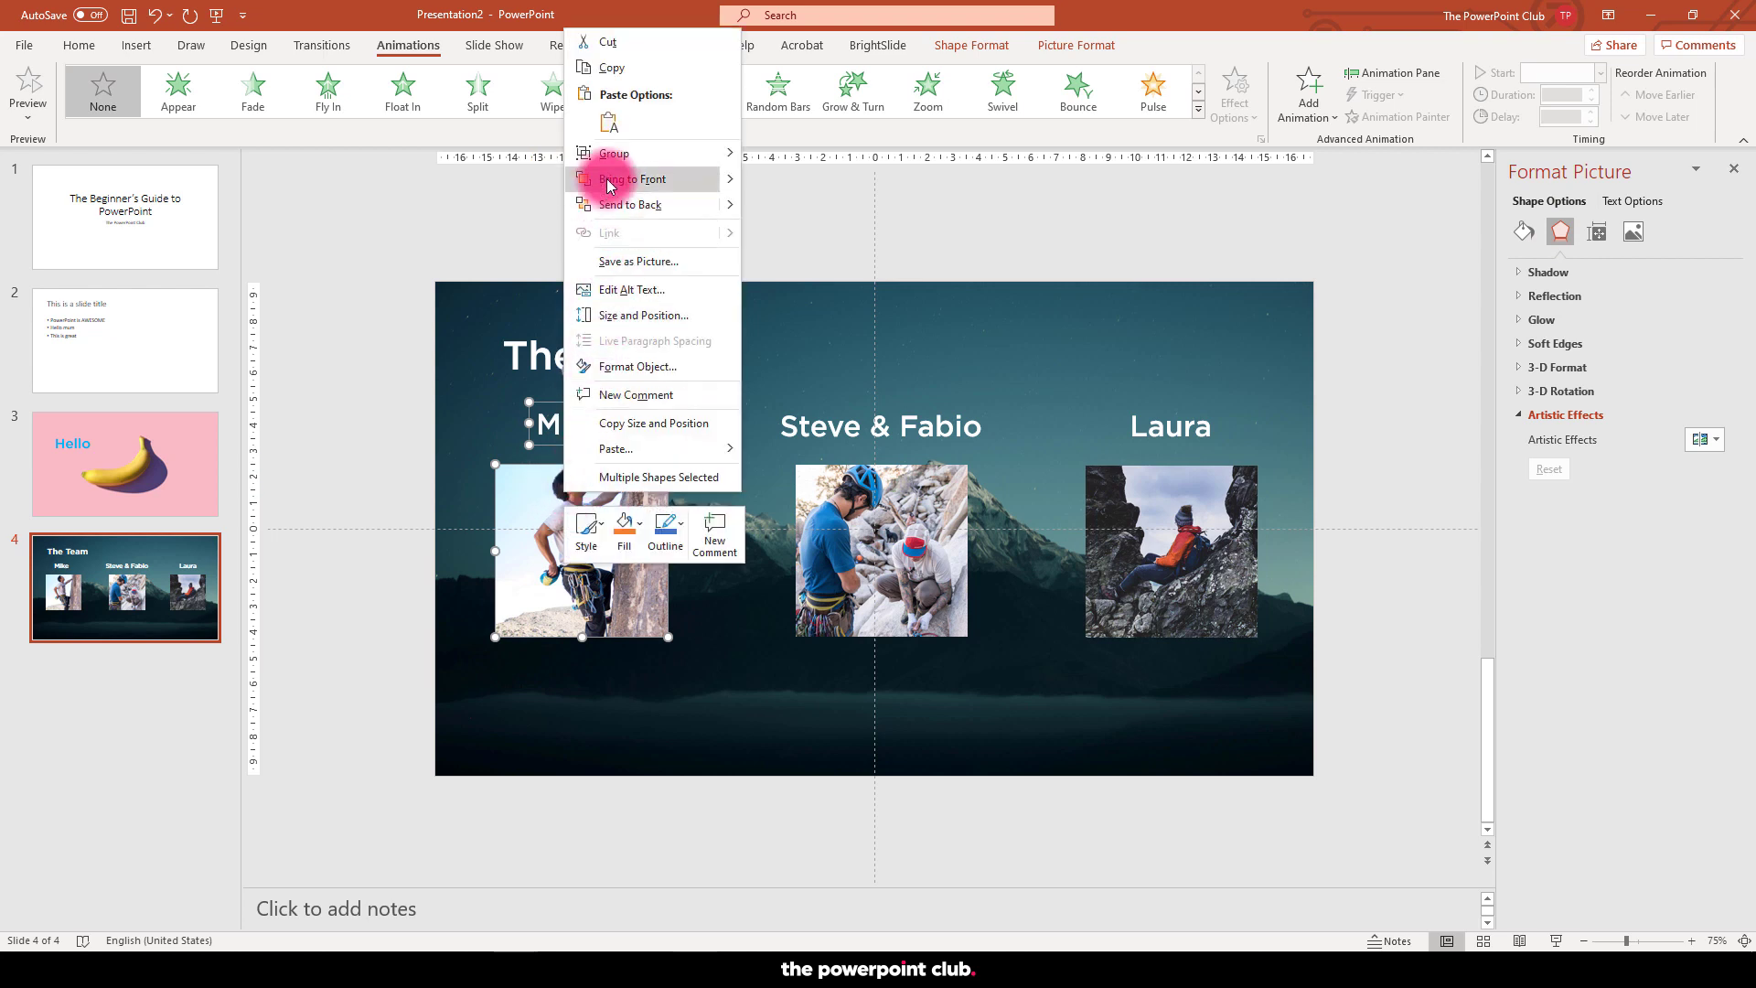
{"action": "mouse_move", "coordinate": [612, 156]}
{"action": "left_click", "coordinate": [772, 152]}
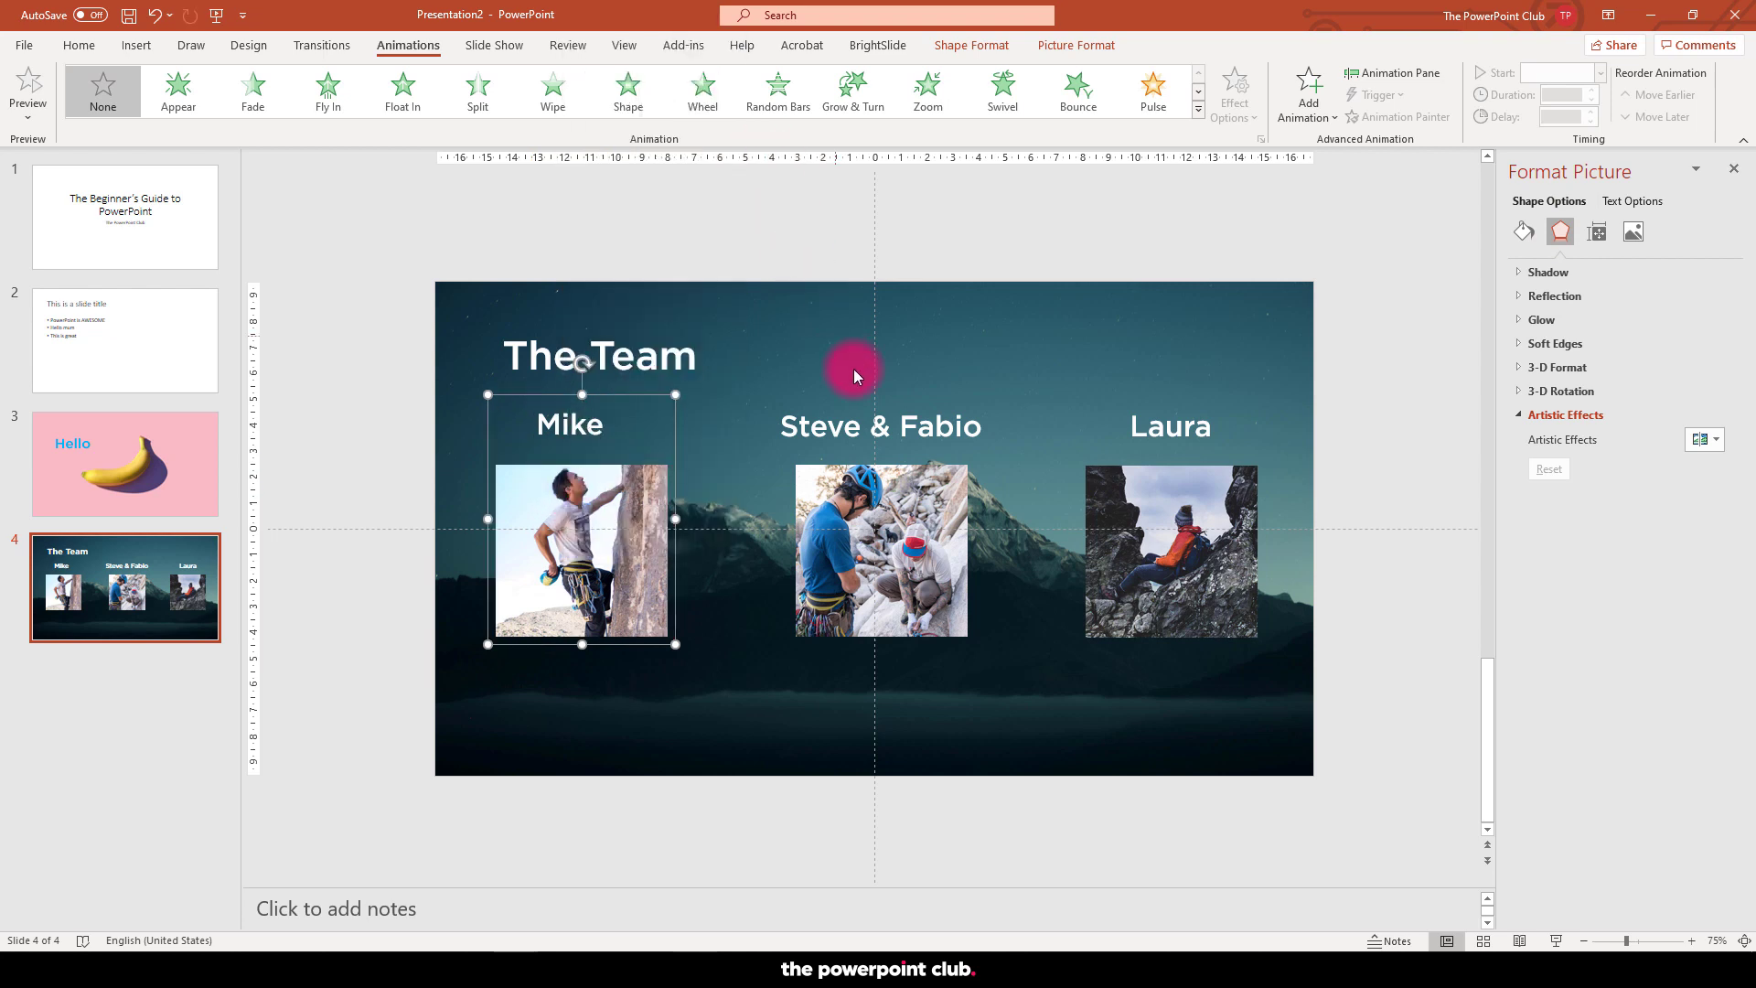
- Group the Steve & Fabio name label with its photo
{"action": "left_click", "coordinate": [841, 422]}
{"action": "left_click", "coordinate": [860, 510], "text": "shift"}
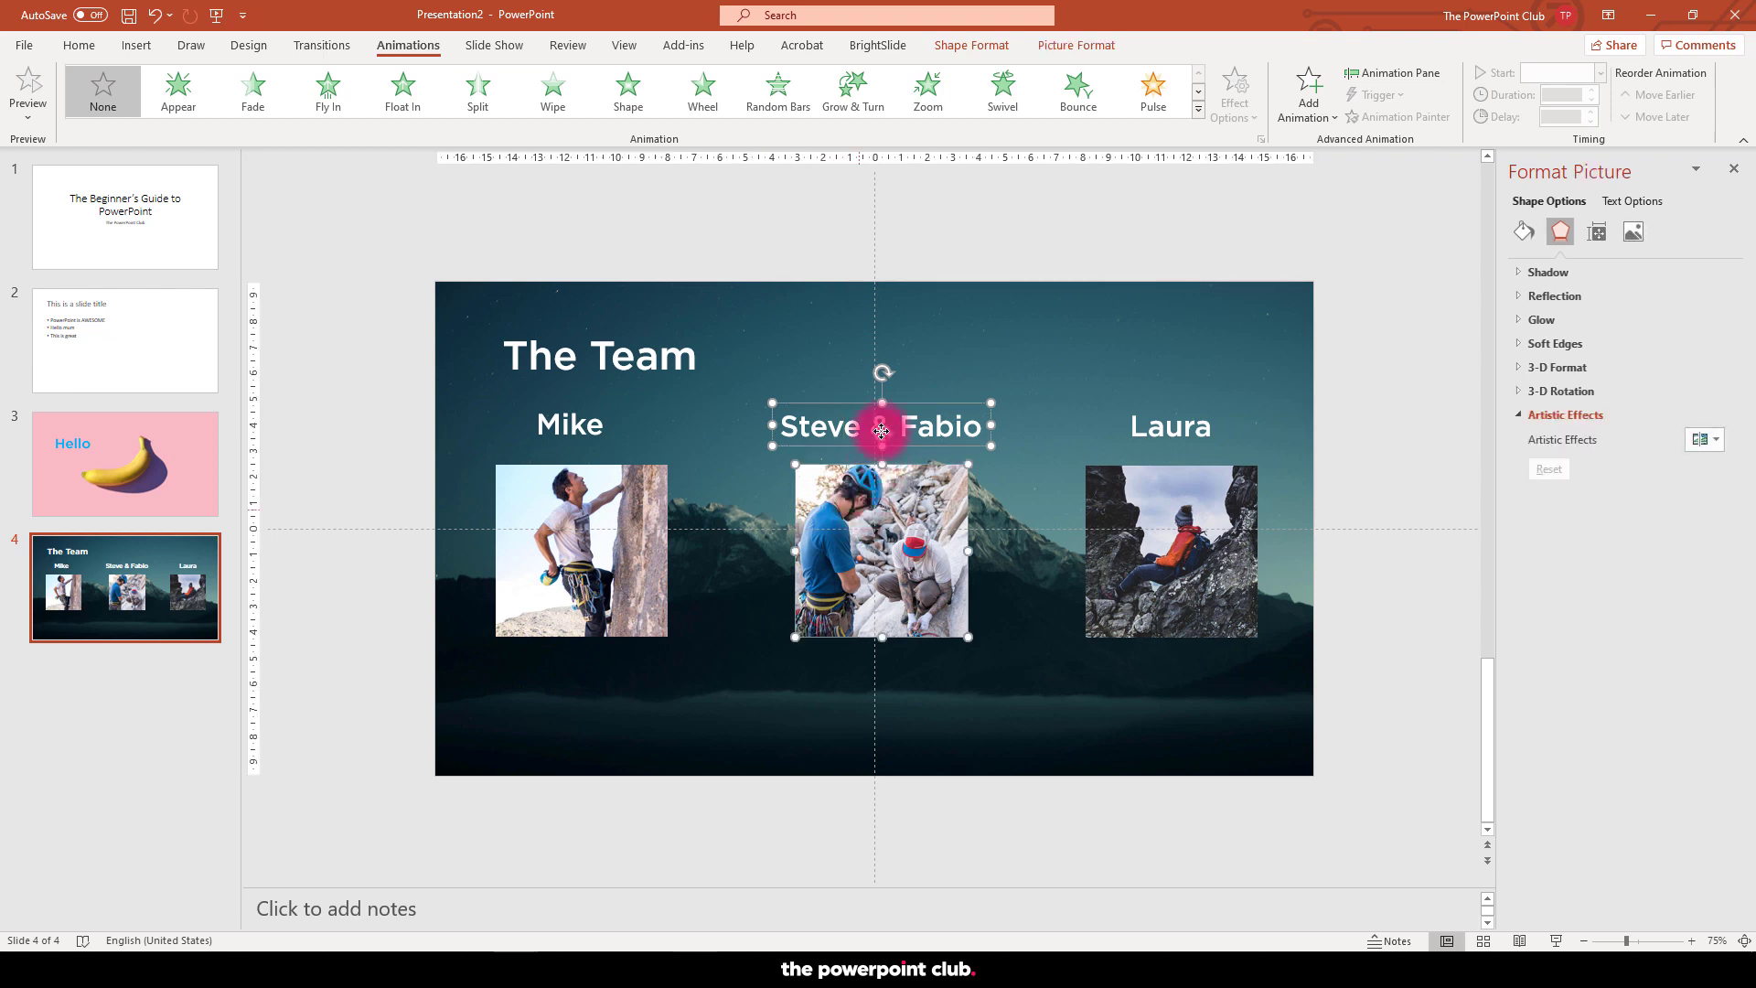
{"action": "right_click", "coordinate": [884, 423]}
{"action": "mouse_move", "coordinate": [906, 171]}
{"action": "left_click", "coordinate": [1086, 173]}
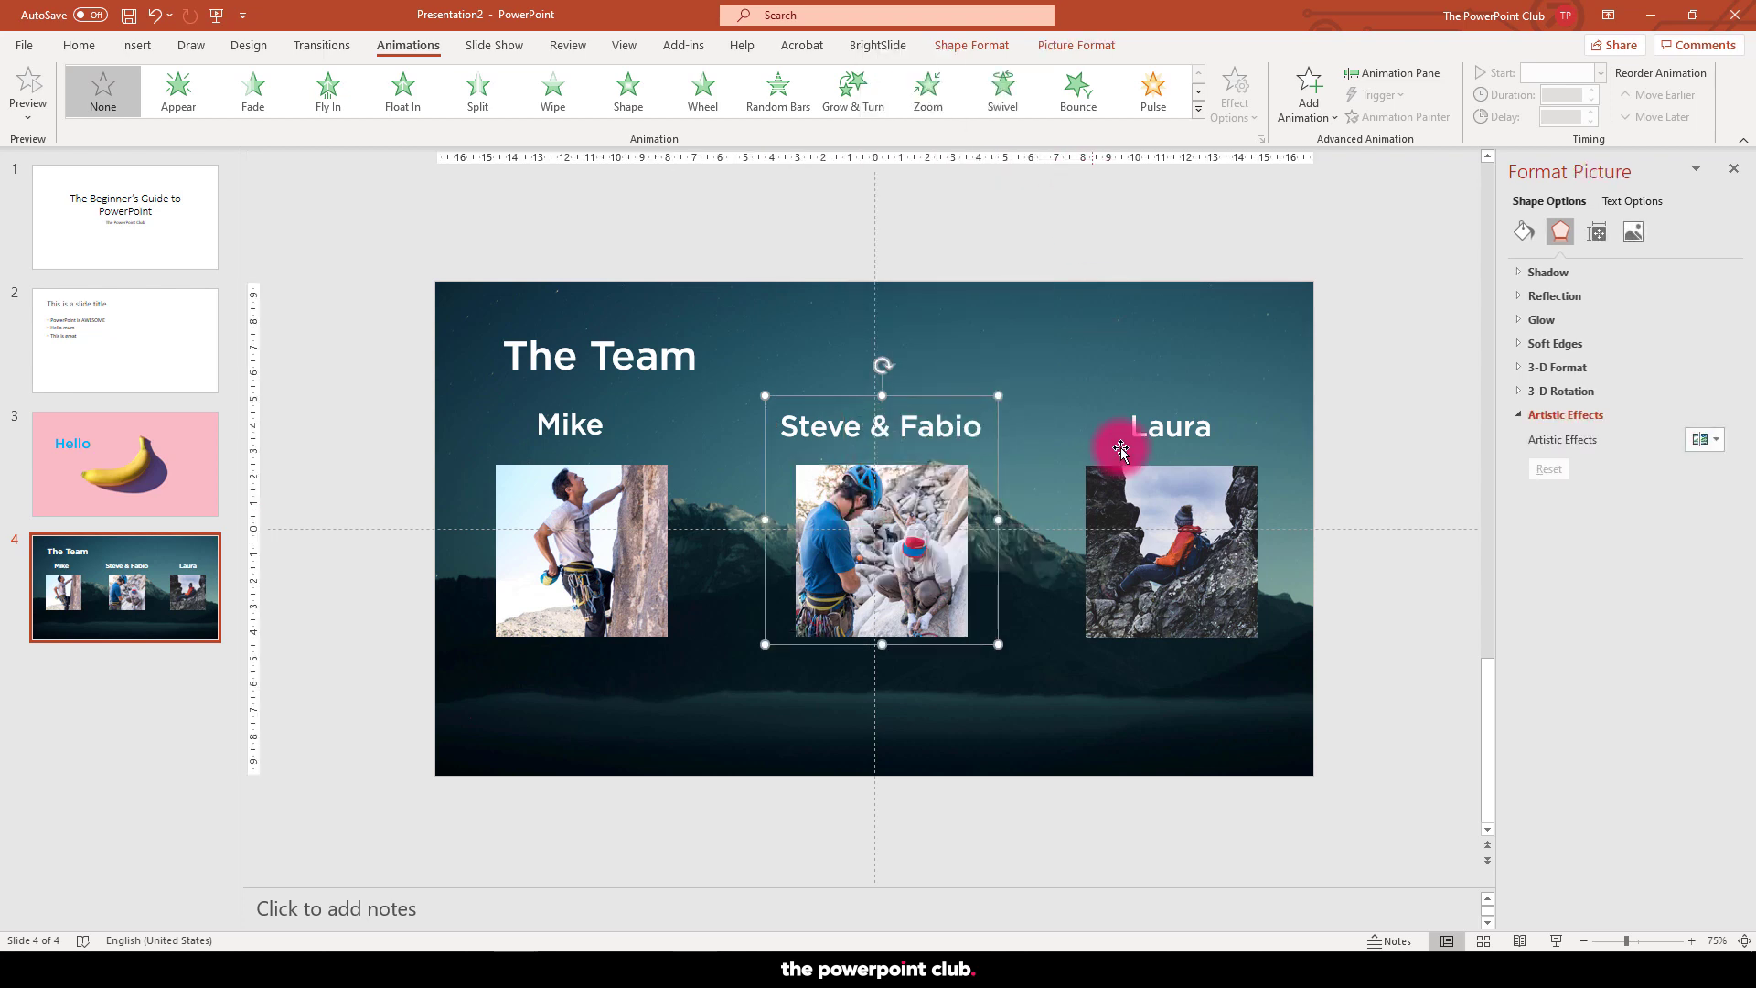
- Group Laura's name label with her photo
{"action": "left_click", "coordinate": [1112, 482]}
{"action": "left_click", "coordinate": [1169, 428], "text": "shift"}
{"action": "right_click", "coordinate": [1148, 403]}
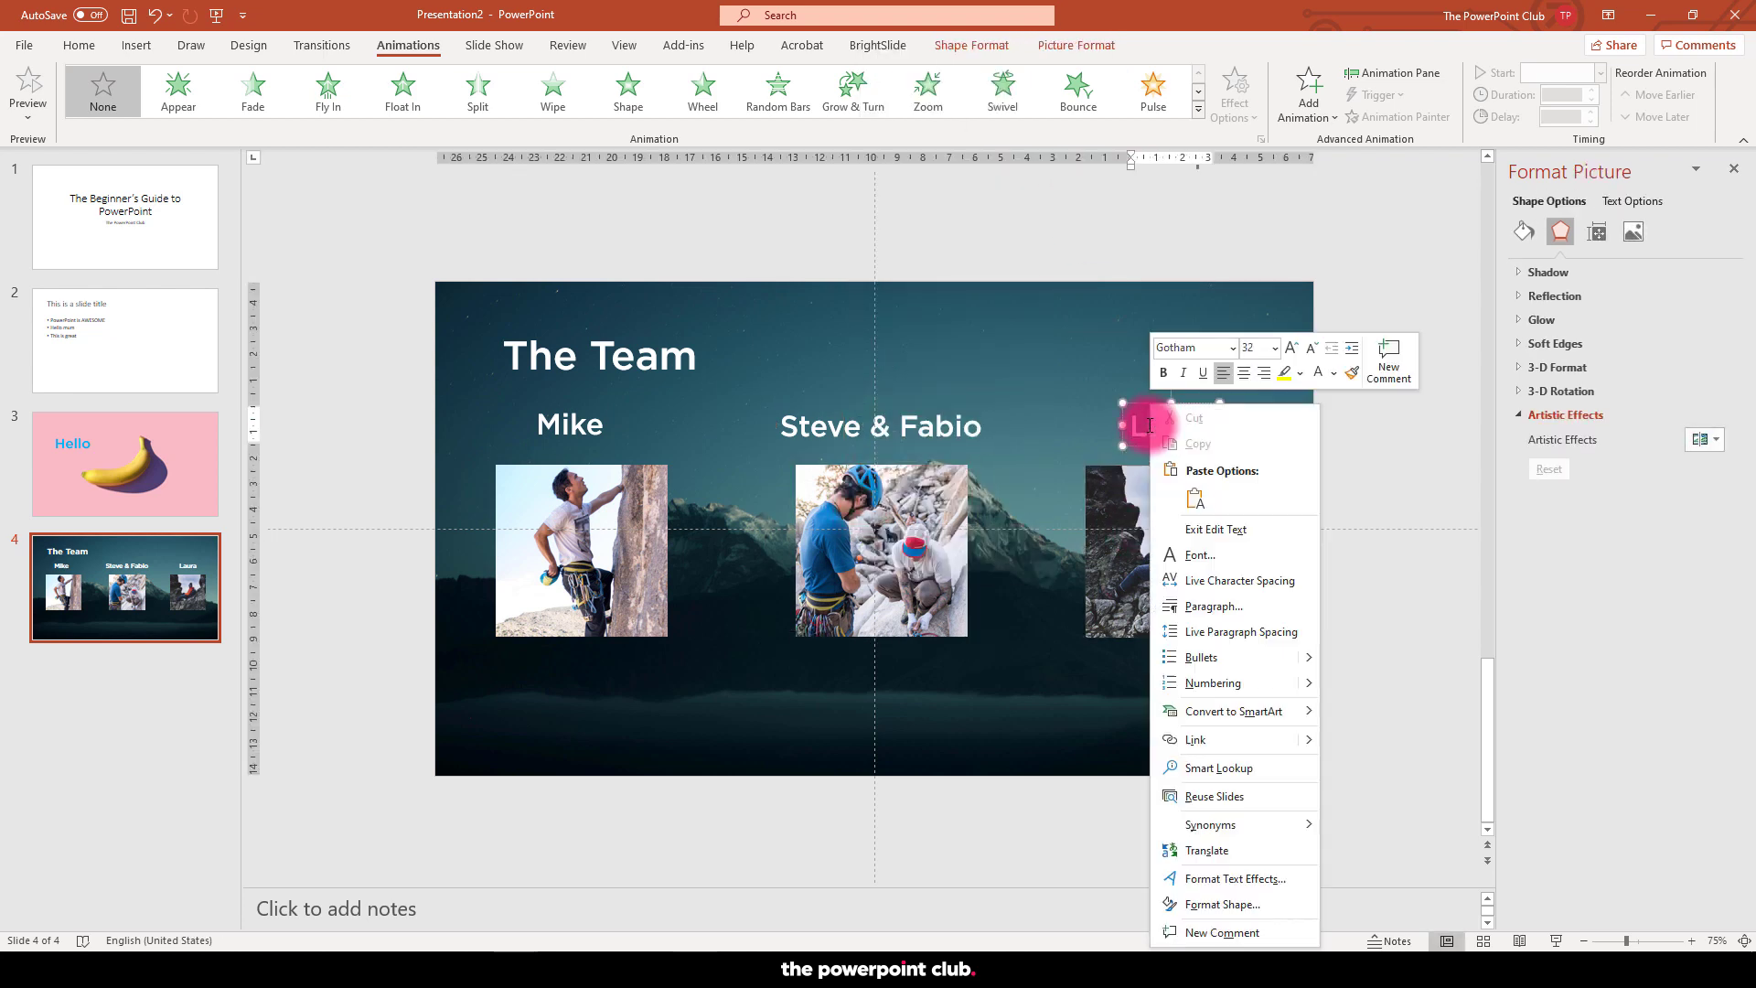
{"action": "left_click", "coordinate": [1119, 508]}
{"action": "right_click", "coordinate": [1117, 505]}
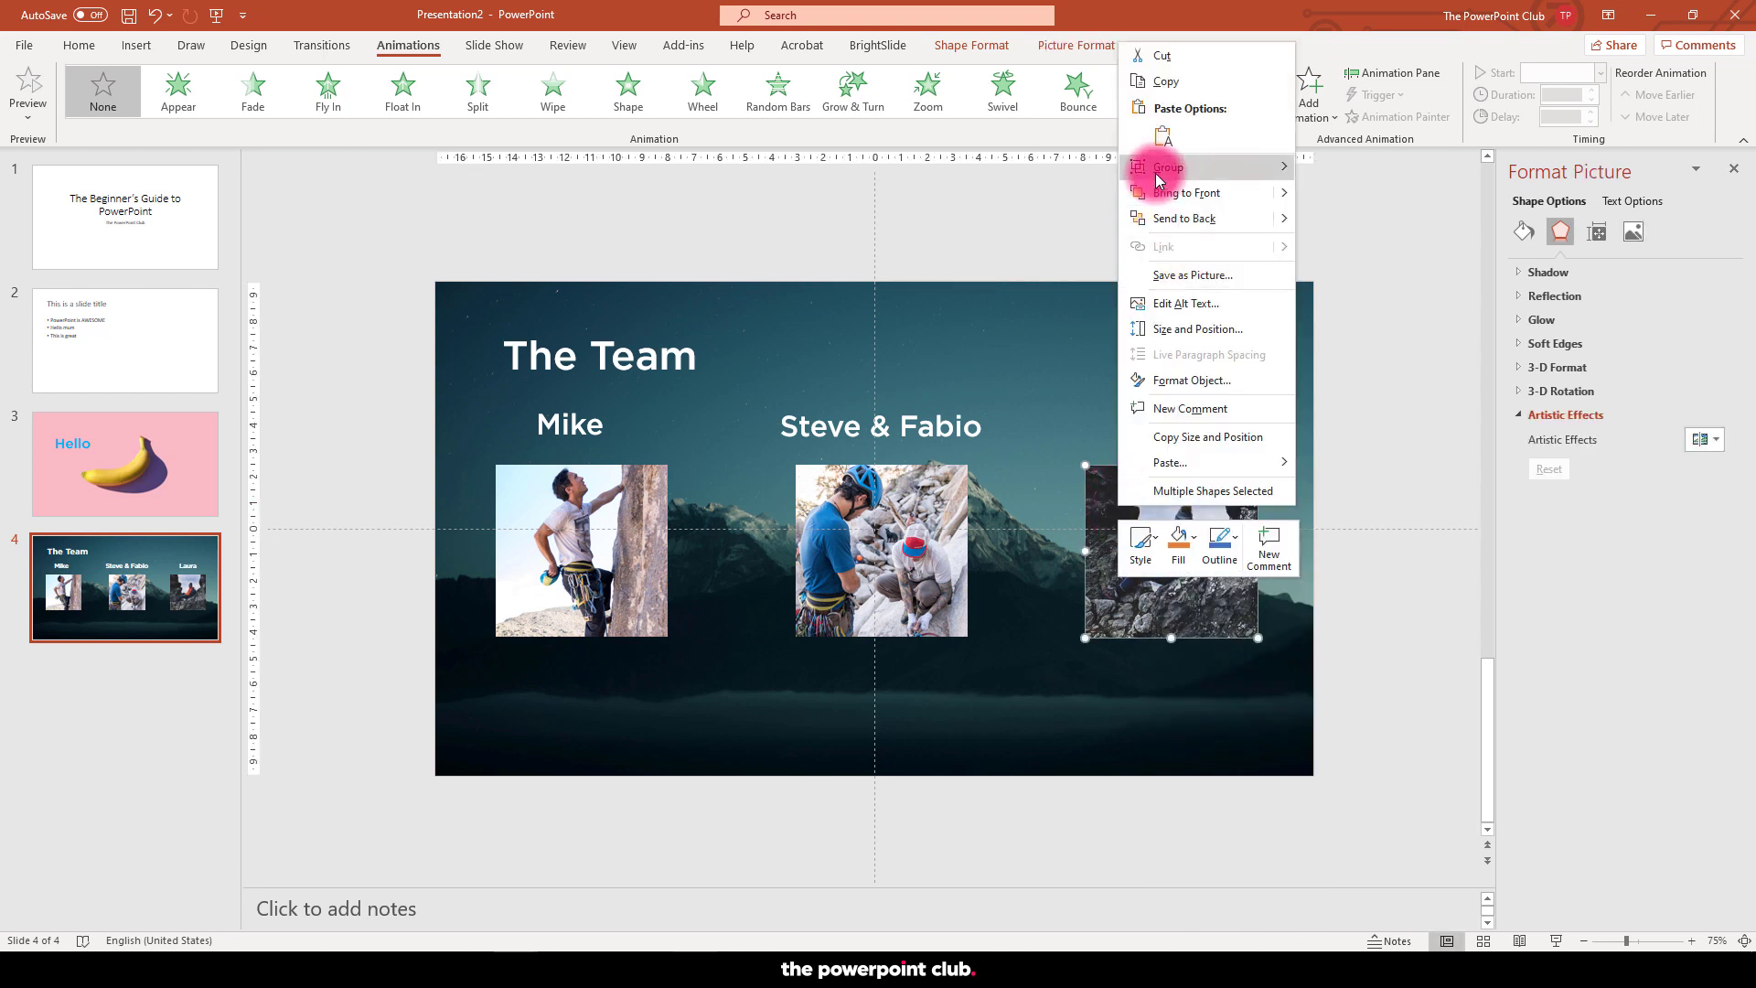
{"action": "mouse_move", "coordinate": [1149, 166]}
{"action": "left_click", "coordinate": [1356, 173]}
- With Mike's group selected, show the Animation Pane and close the Format Picture pane
{"action": "left_click", "coordinate": [594, 535]}
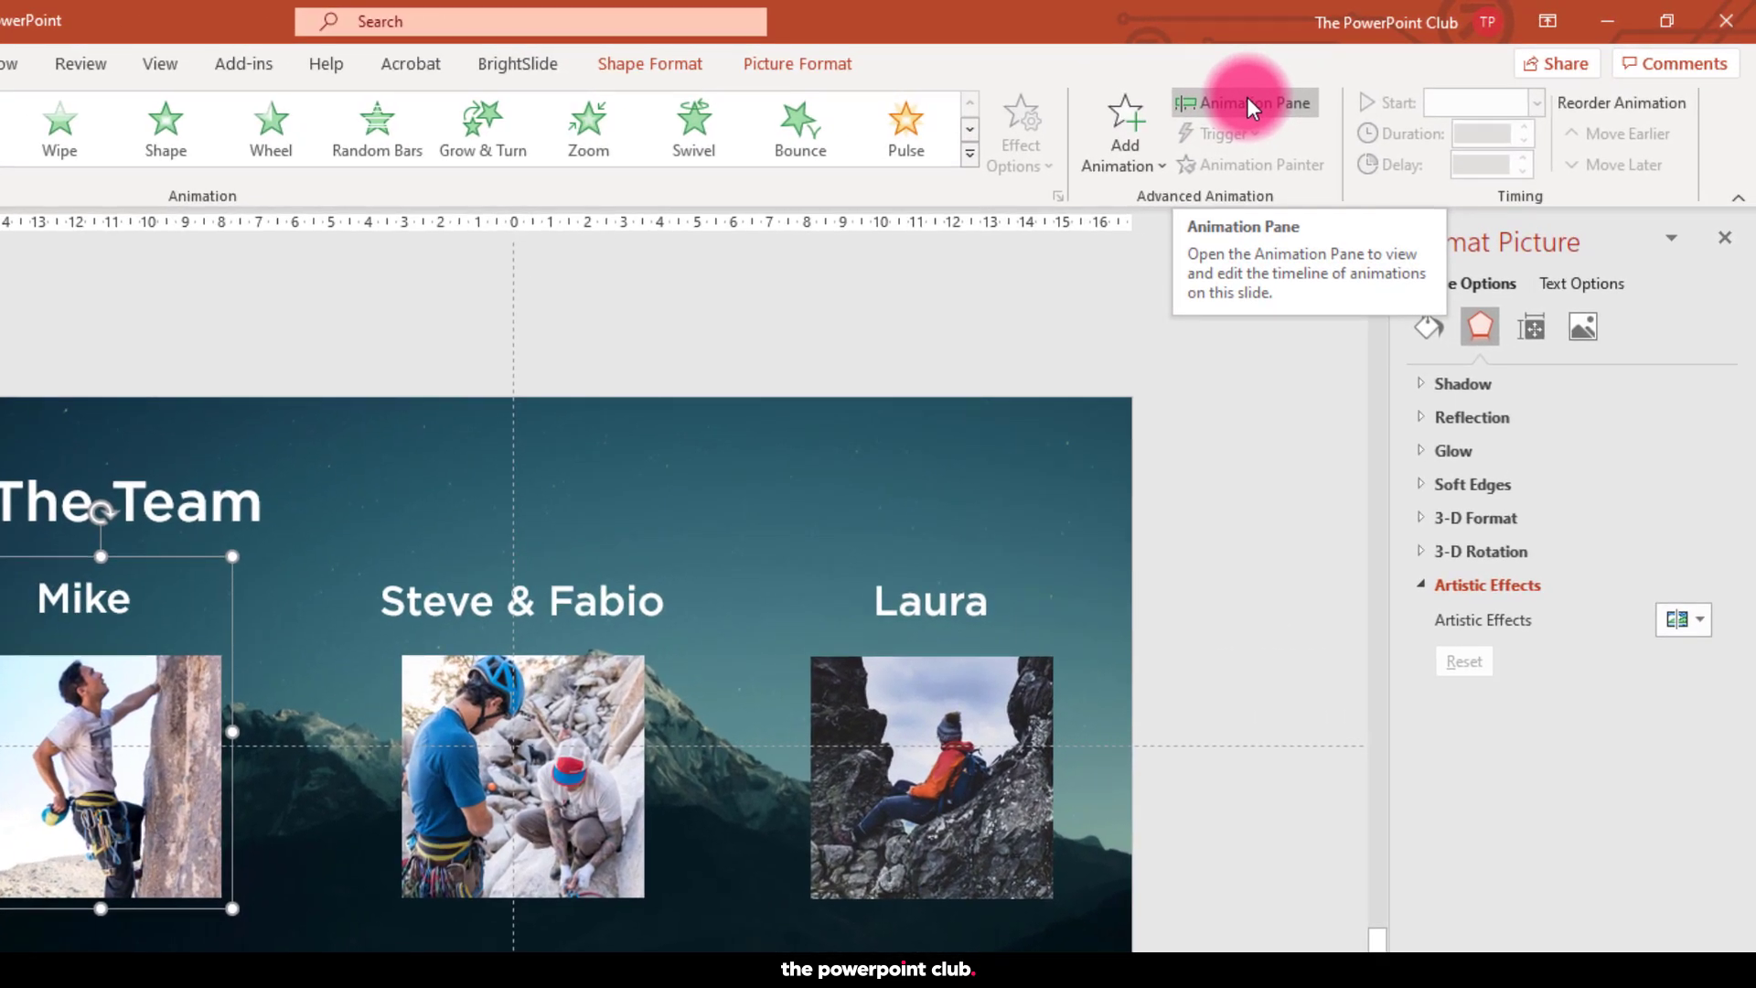
{"action": "left_click", "coordinate": [1247, 100]}
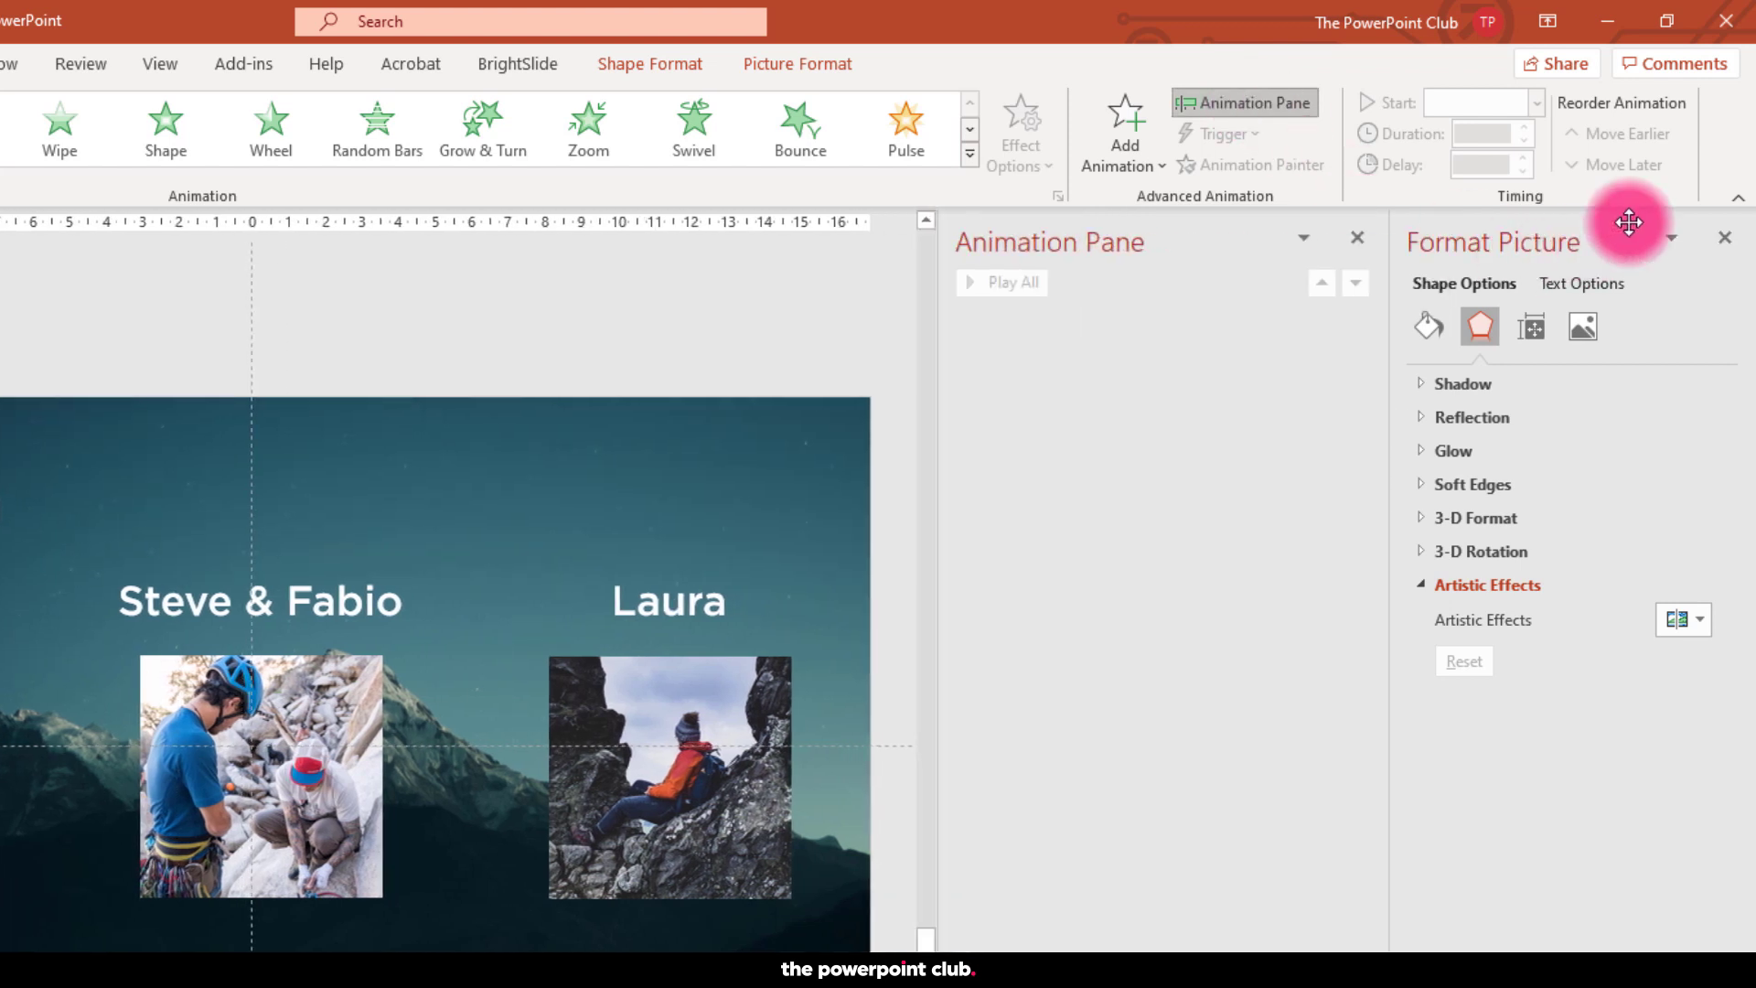
{"action": "left_click", "coordinate": [1723, 240]}
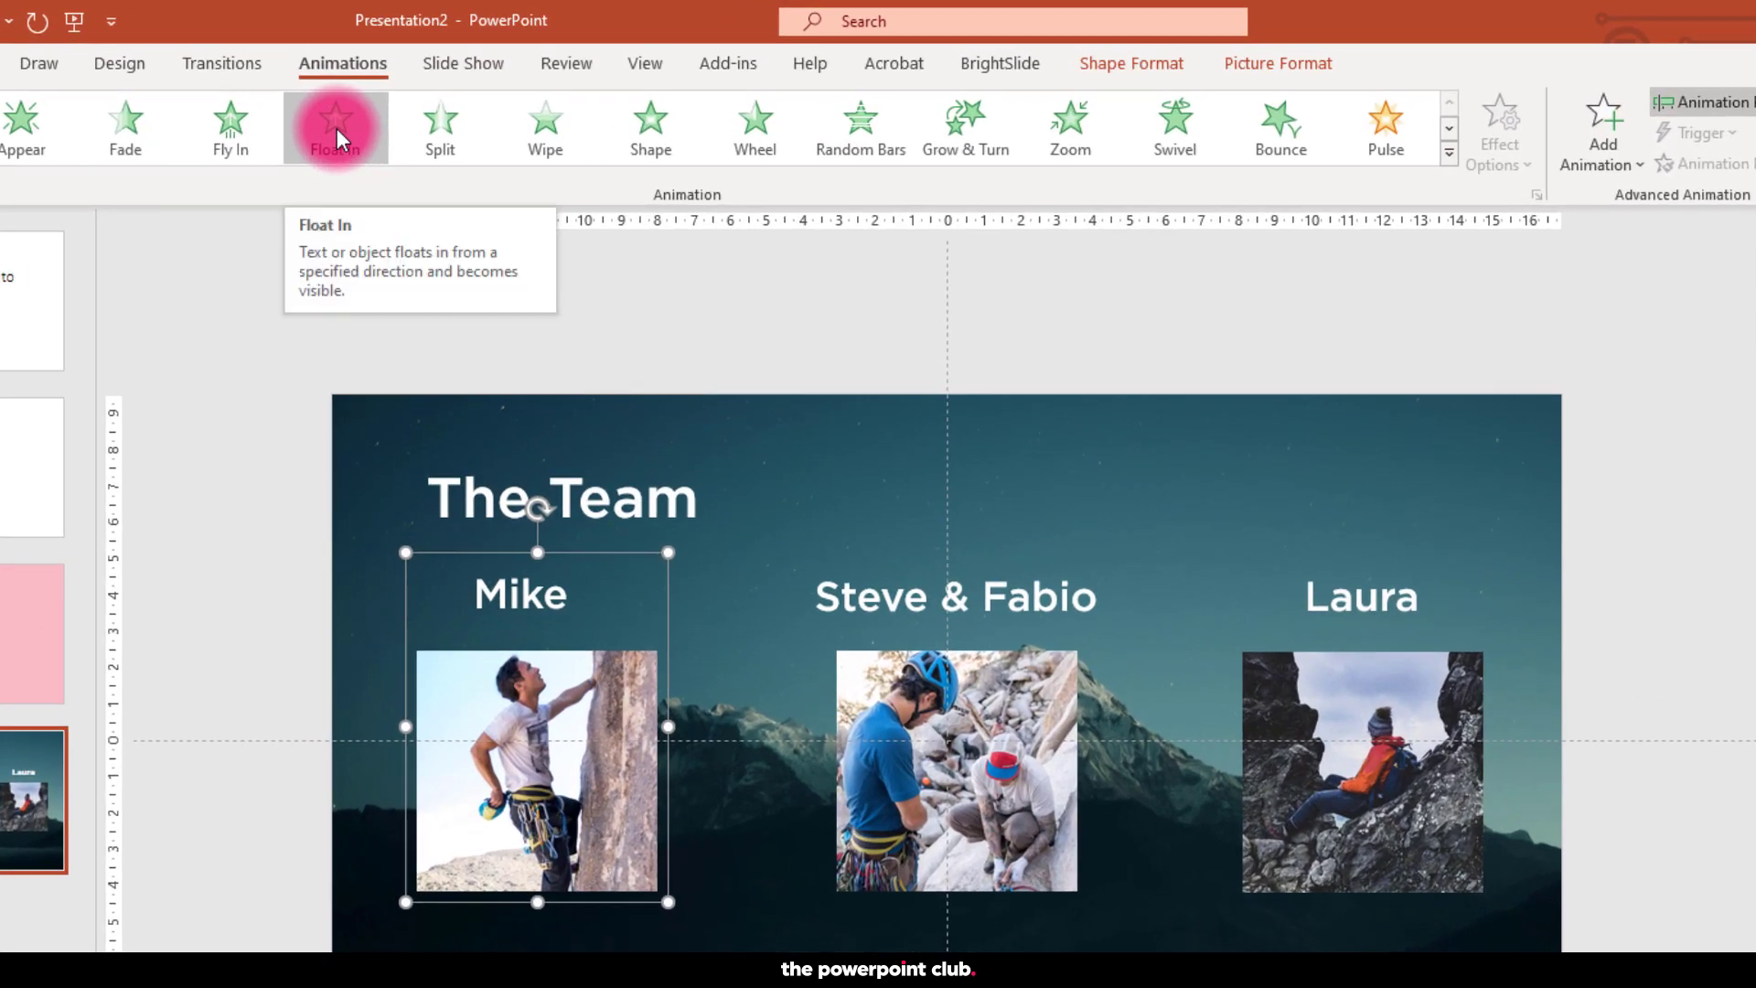
- Apply Float In to Mike's group and adjust its timing bar in the Animation Pane
{"action": "left_click", "coordinate": [337, 128]}
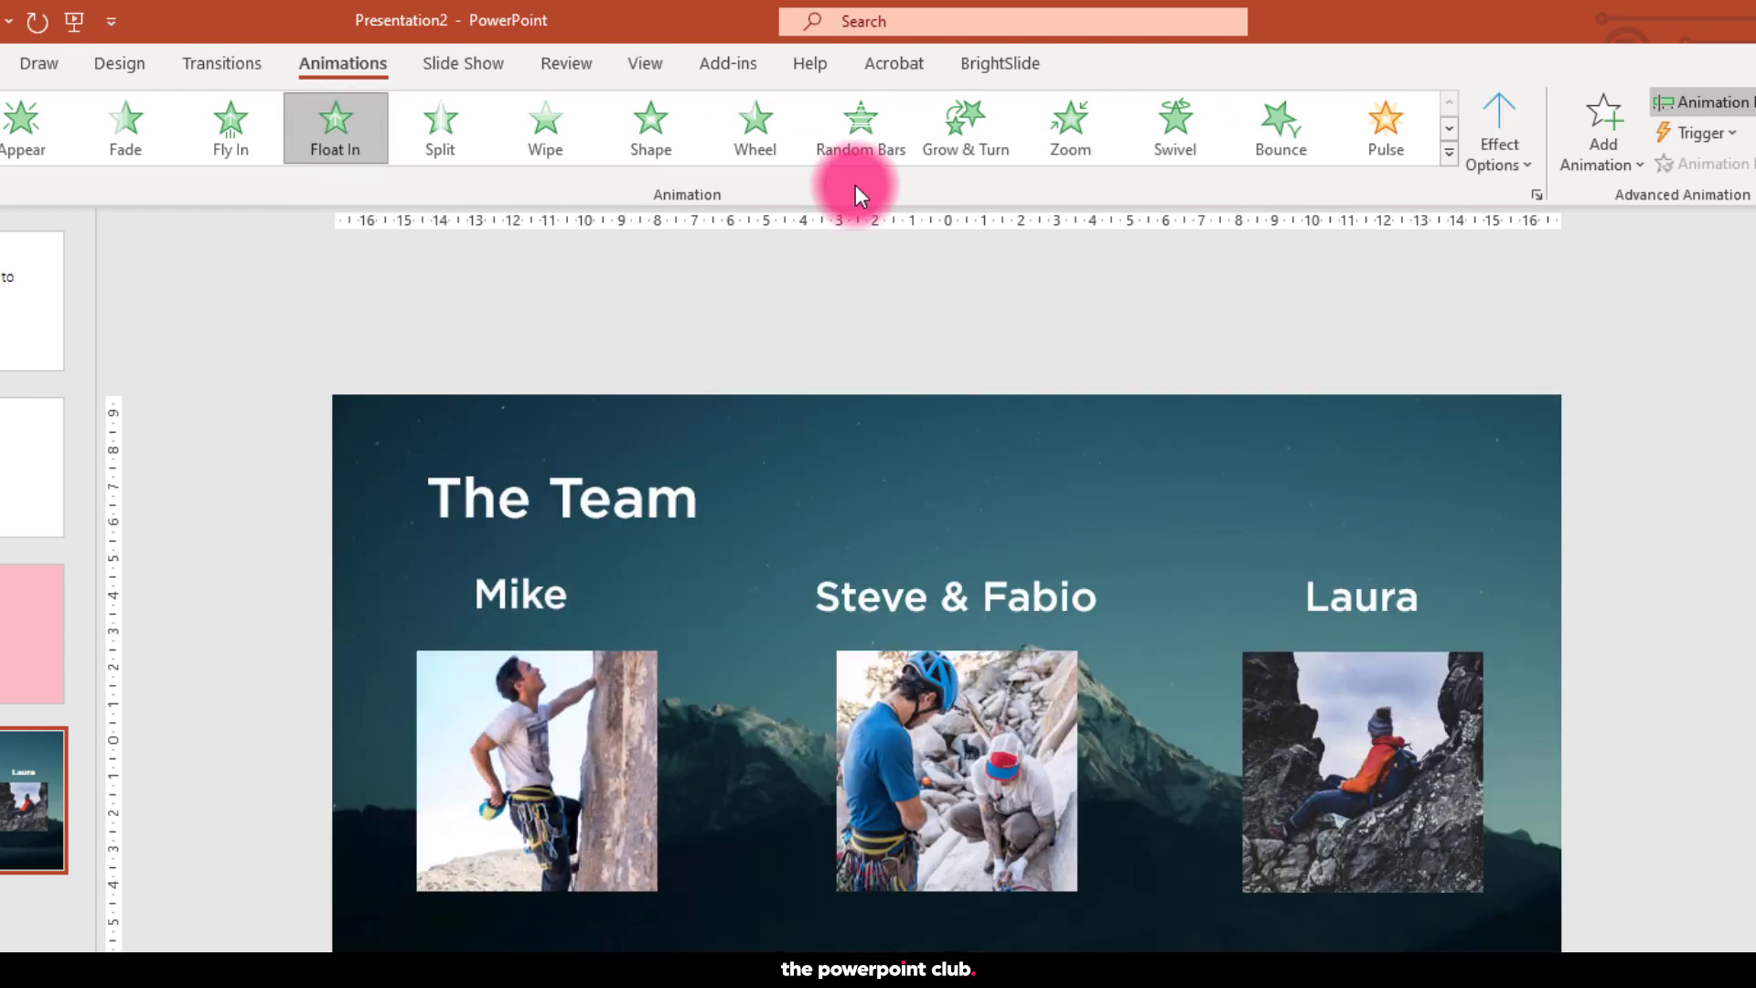
{"action": "left_click", "coordinate": [1701, 102]}
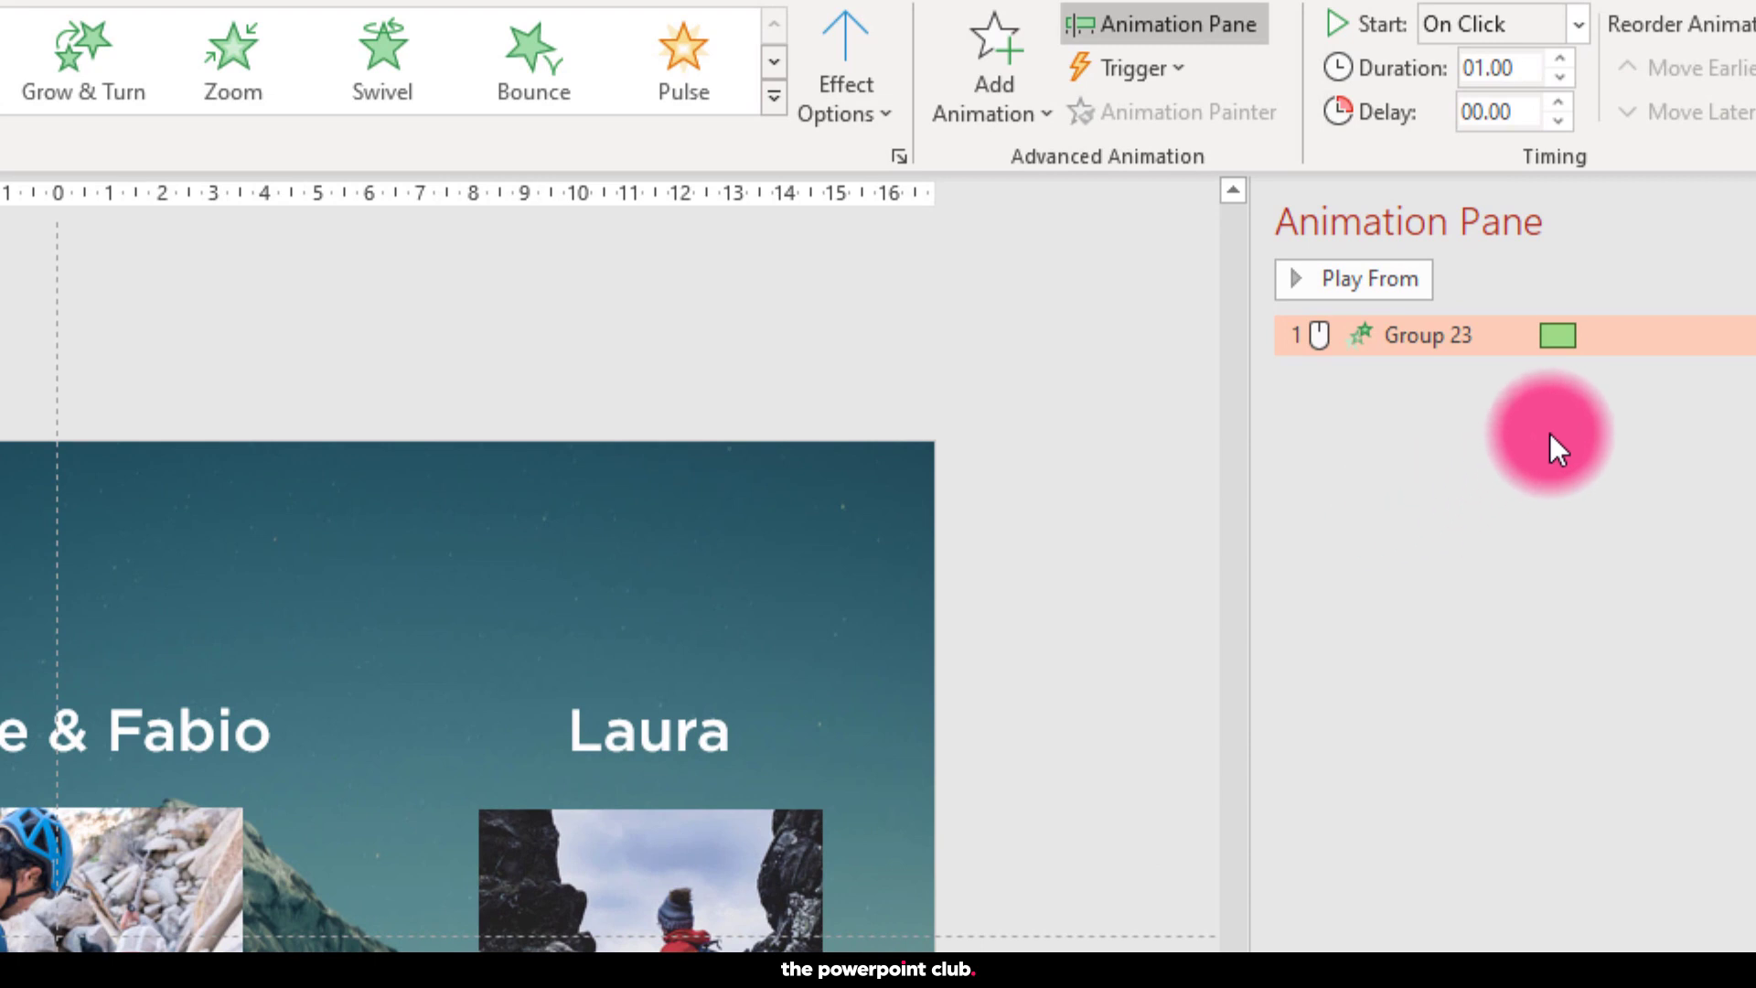
{"action": "left_click_drag", "start_coordinate": [1573, 340], "coordinate": [1677, 345]}
{"action": "left_click_drag", "start_coordinate": [1677, 463], "coordinate": [1571, 473]}
{"action": "left_click_drag", "start_coordinate": [1444, 195], "coordinate": [1529, 196]}
{"action": "left_click", "coordinate": [1525, 630]}
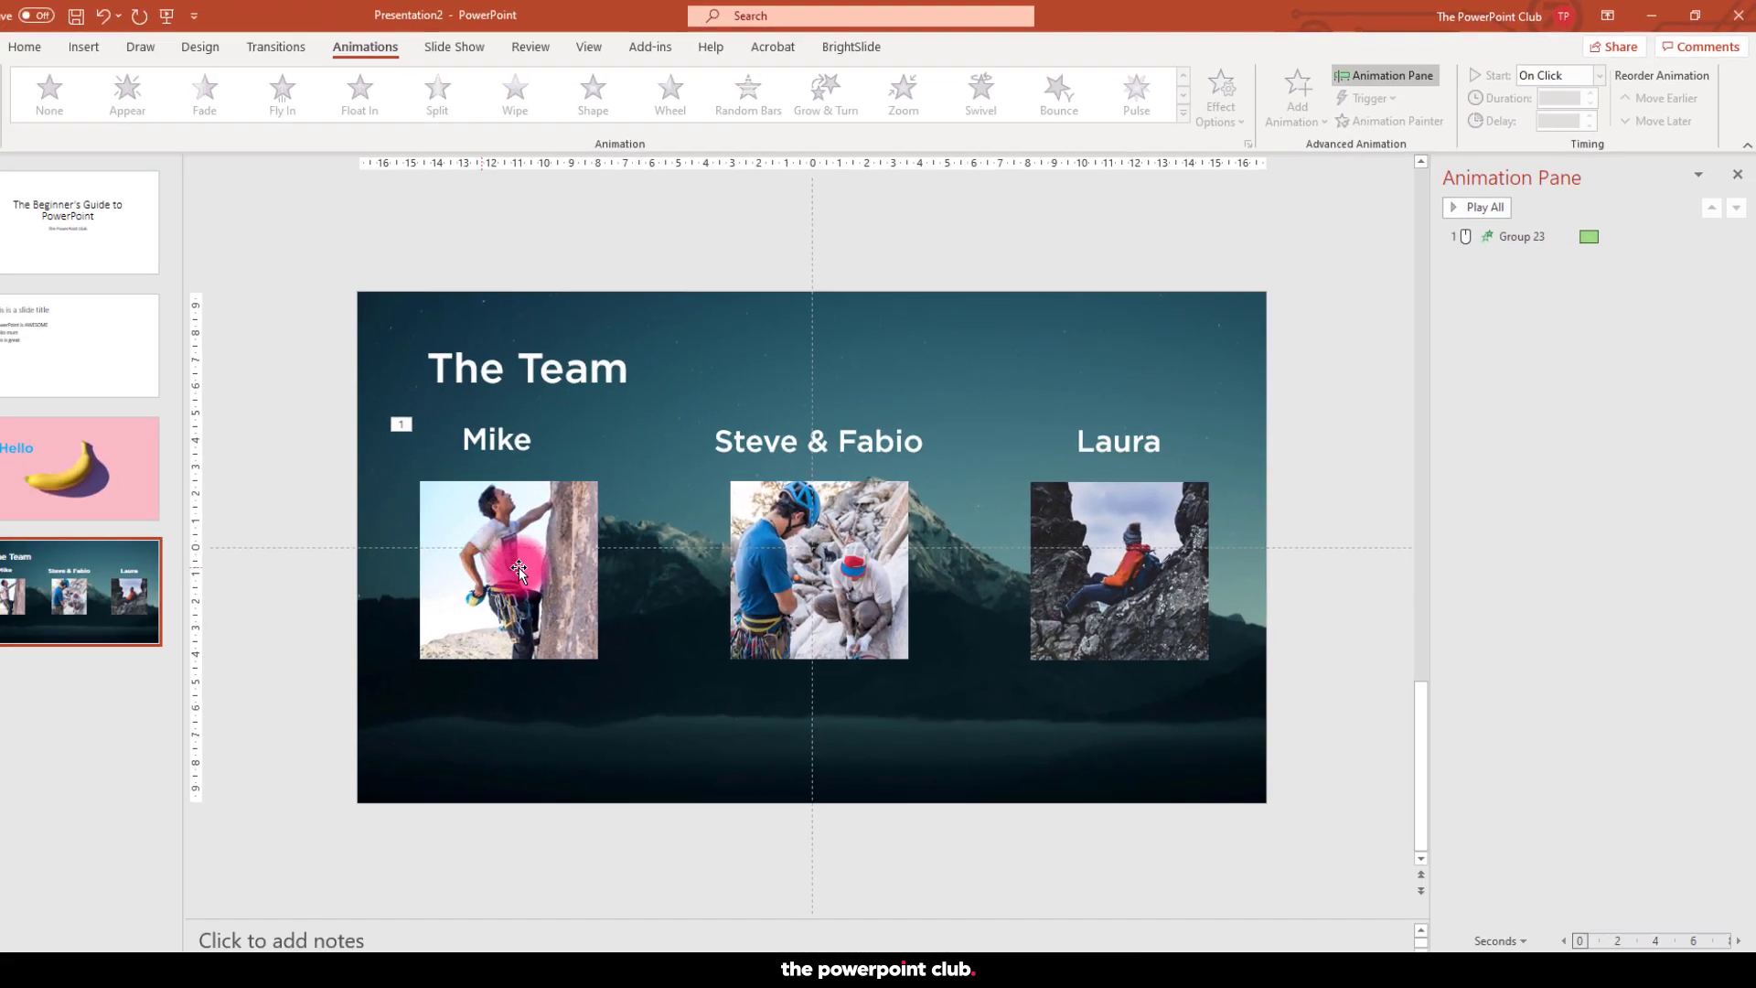
- Apply Float In to the Steve & Fabio group, then the Laura group, and preview the slide show
{"action": "left_click", "coordinate": [1522, 237]}
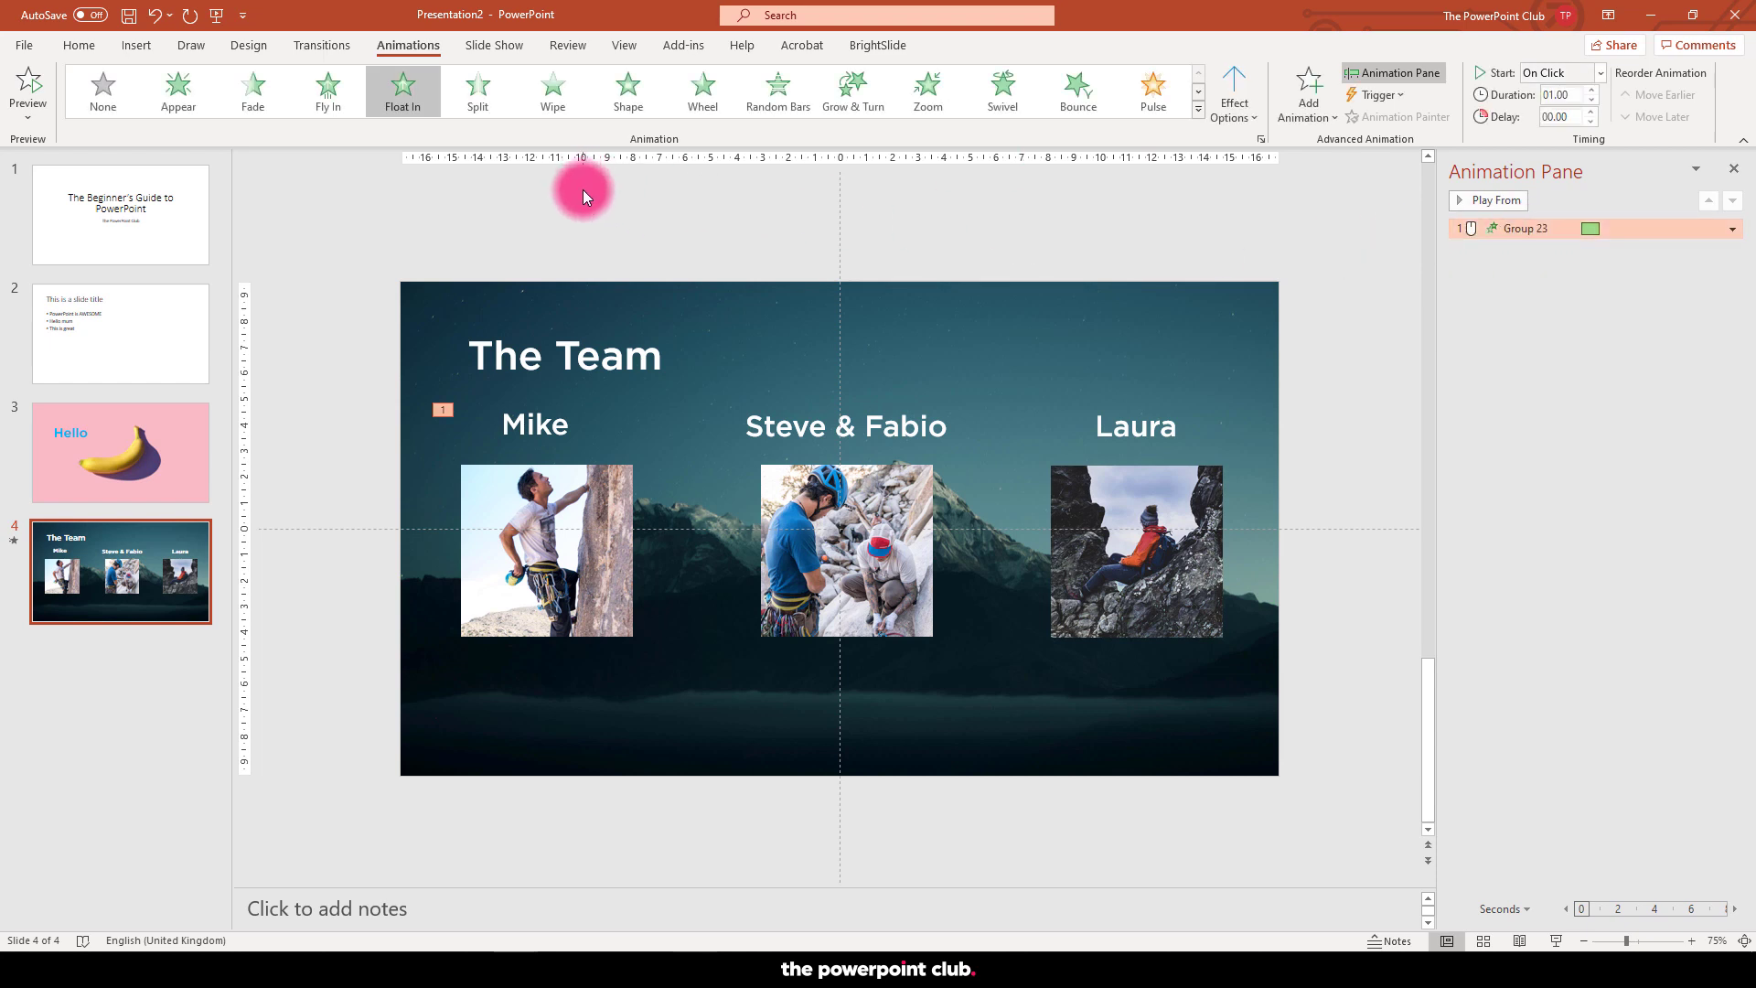
{"action": "left_click", "coordinate": [787, 396]}
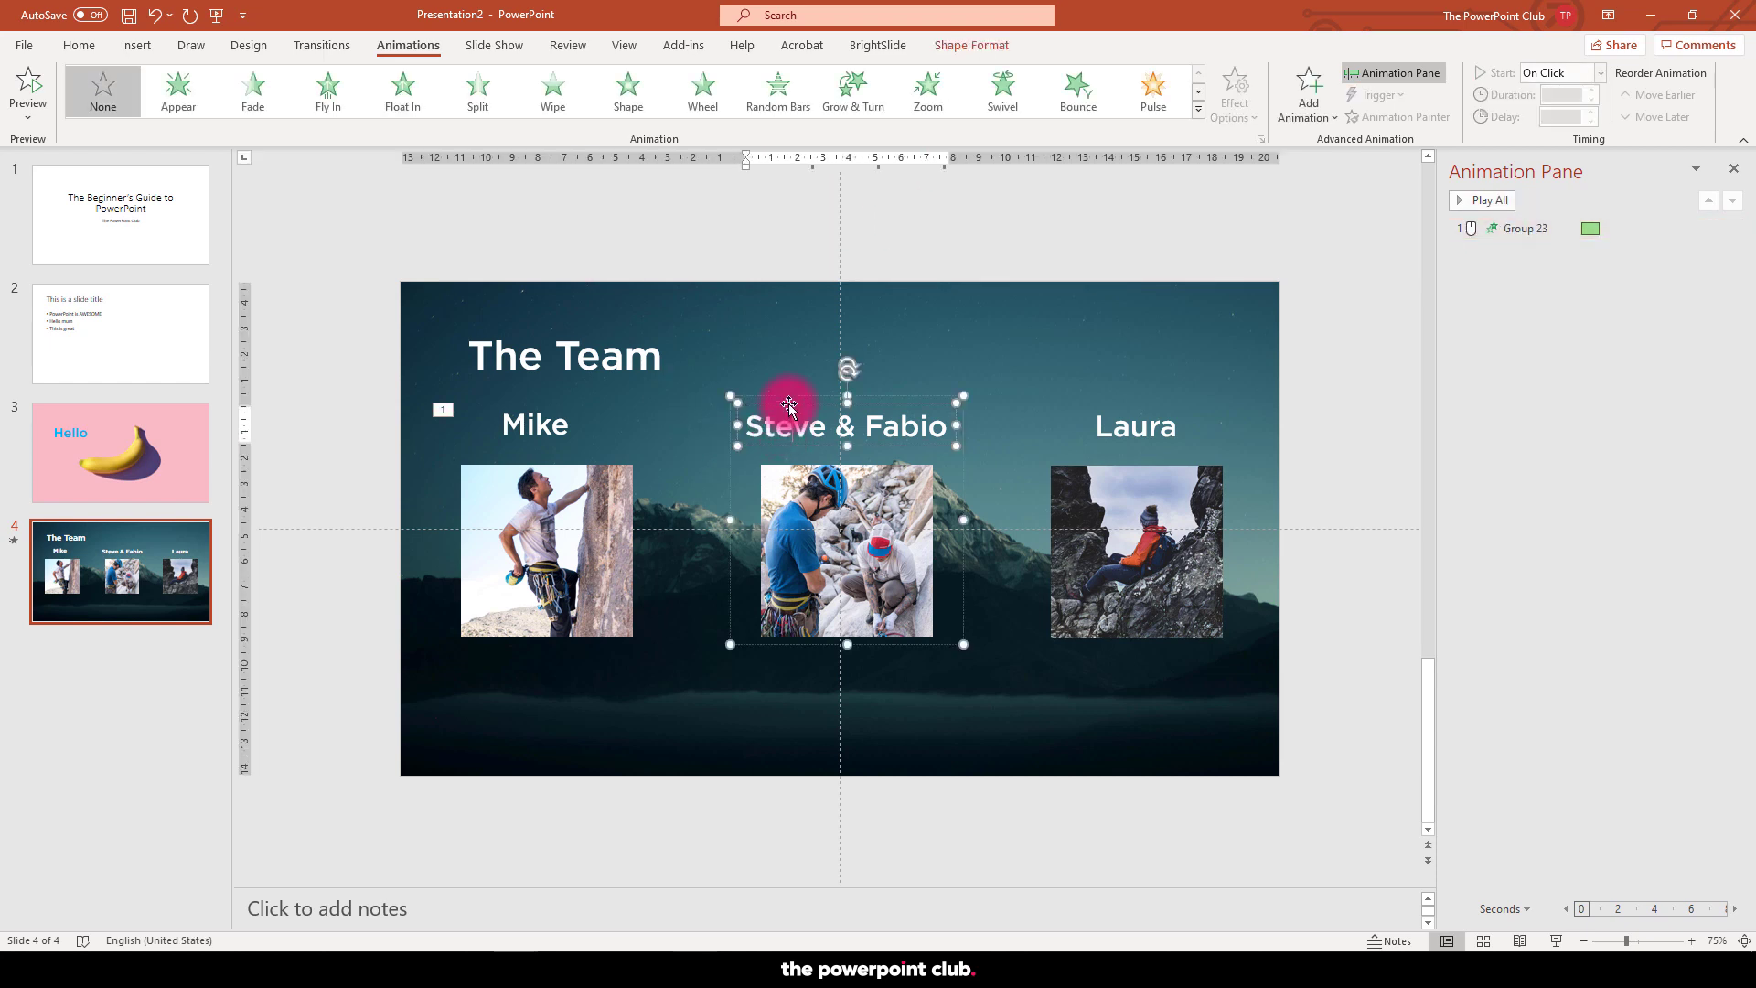
{"action": "left_click", "coordinate": [402, 92]}
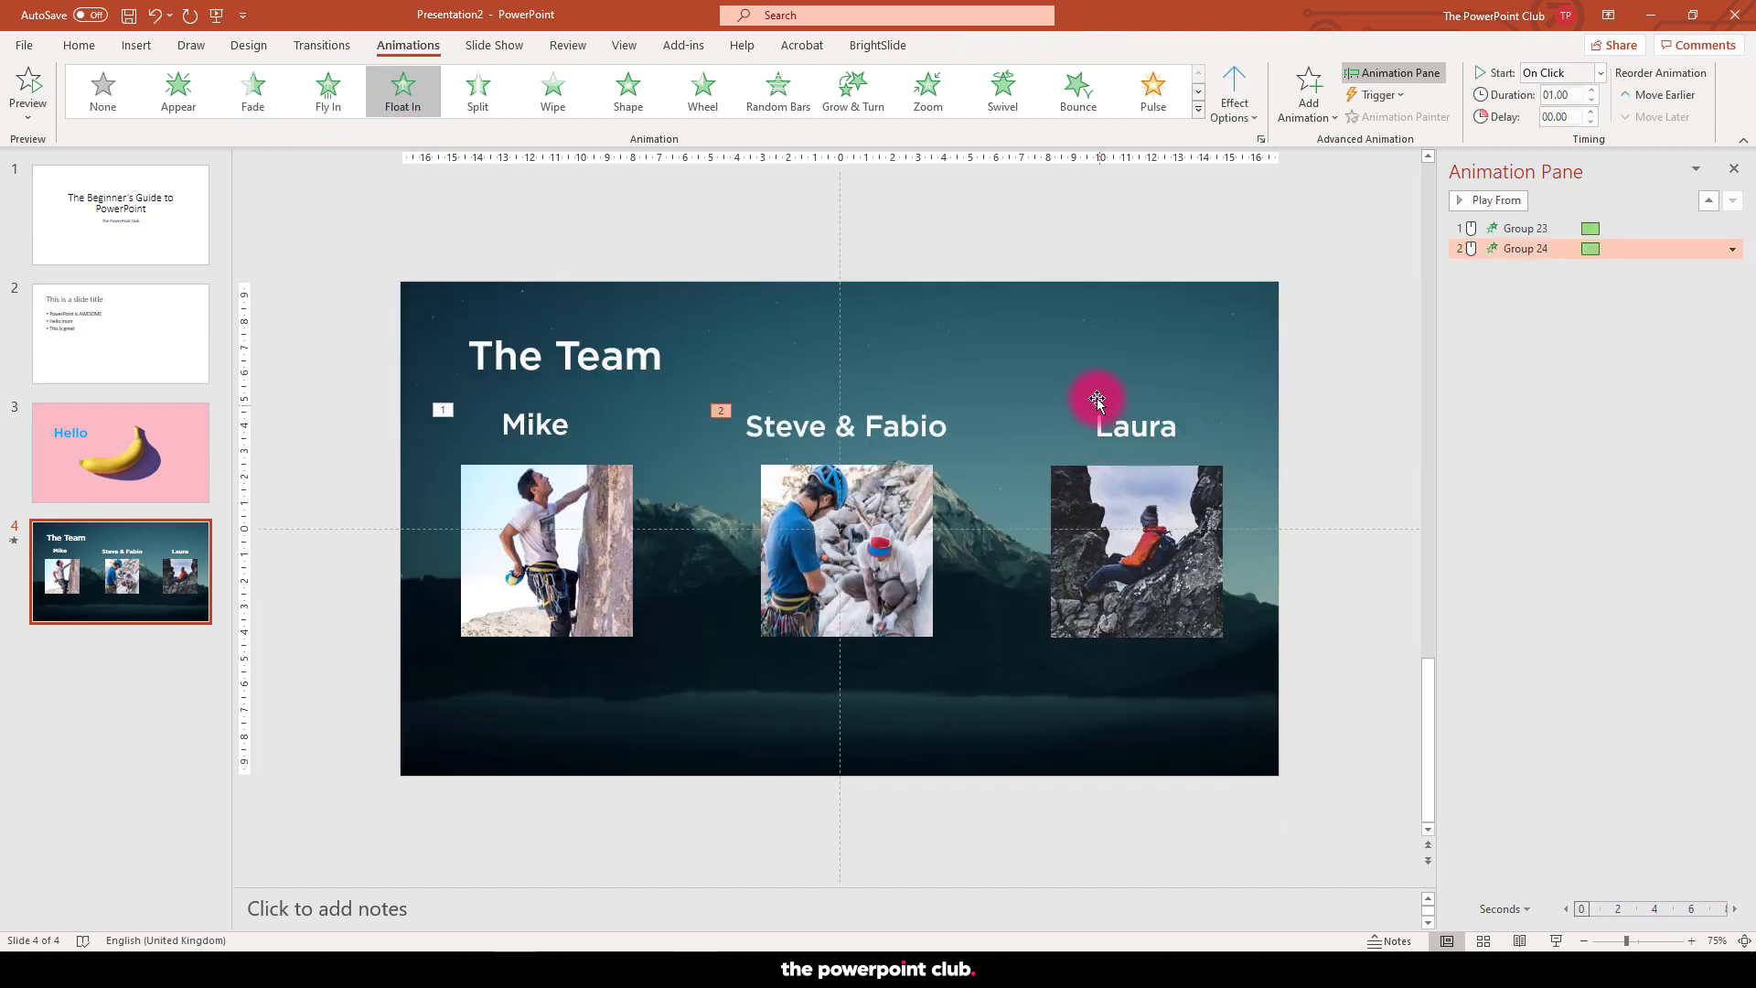
{"action": "left_click", "coordinate": [1131, 546]}
{"action": "left_click", "coordinate": [402, 92]}
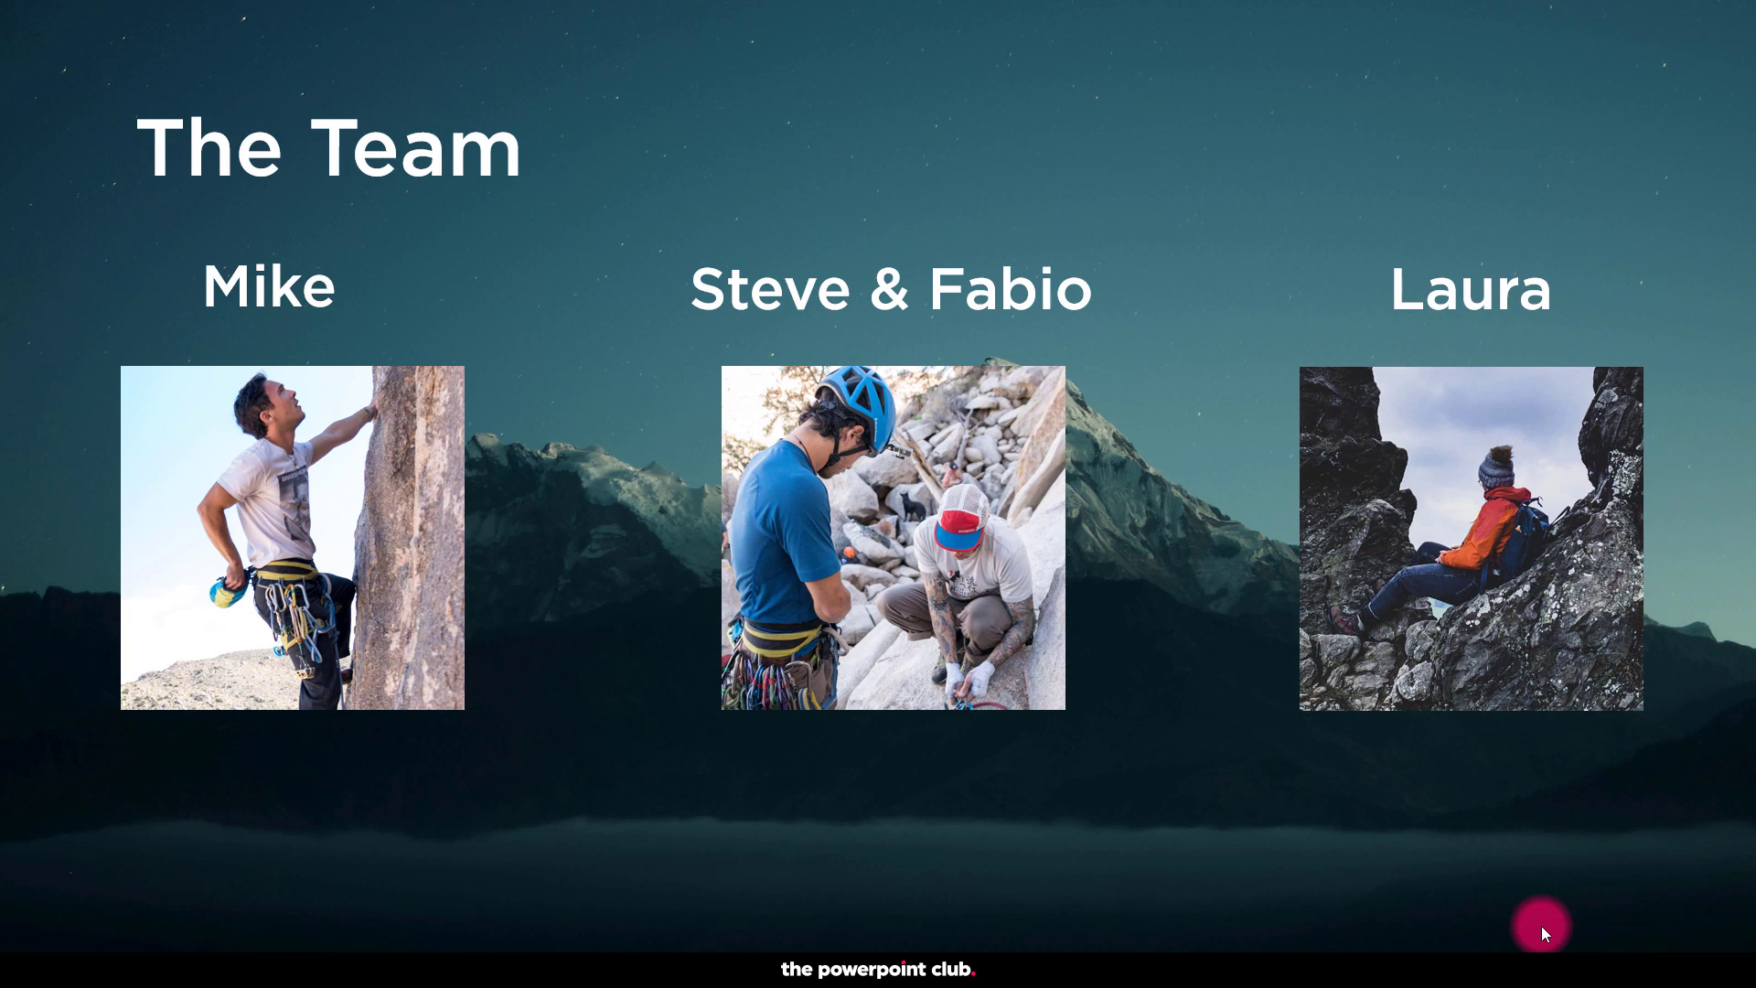
{"action": "key", "text": "Escape"}
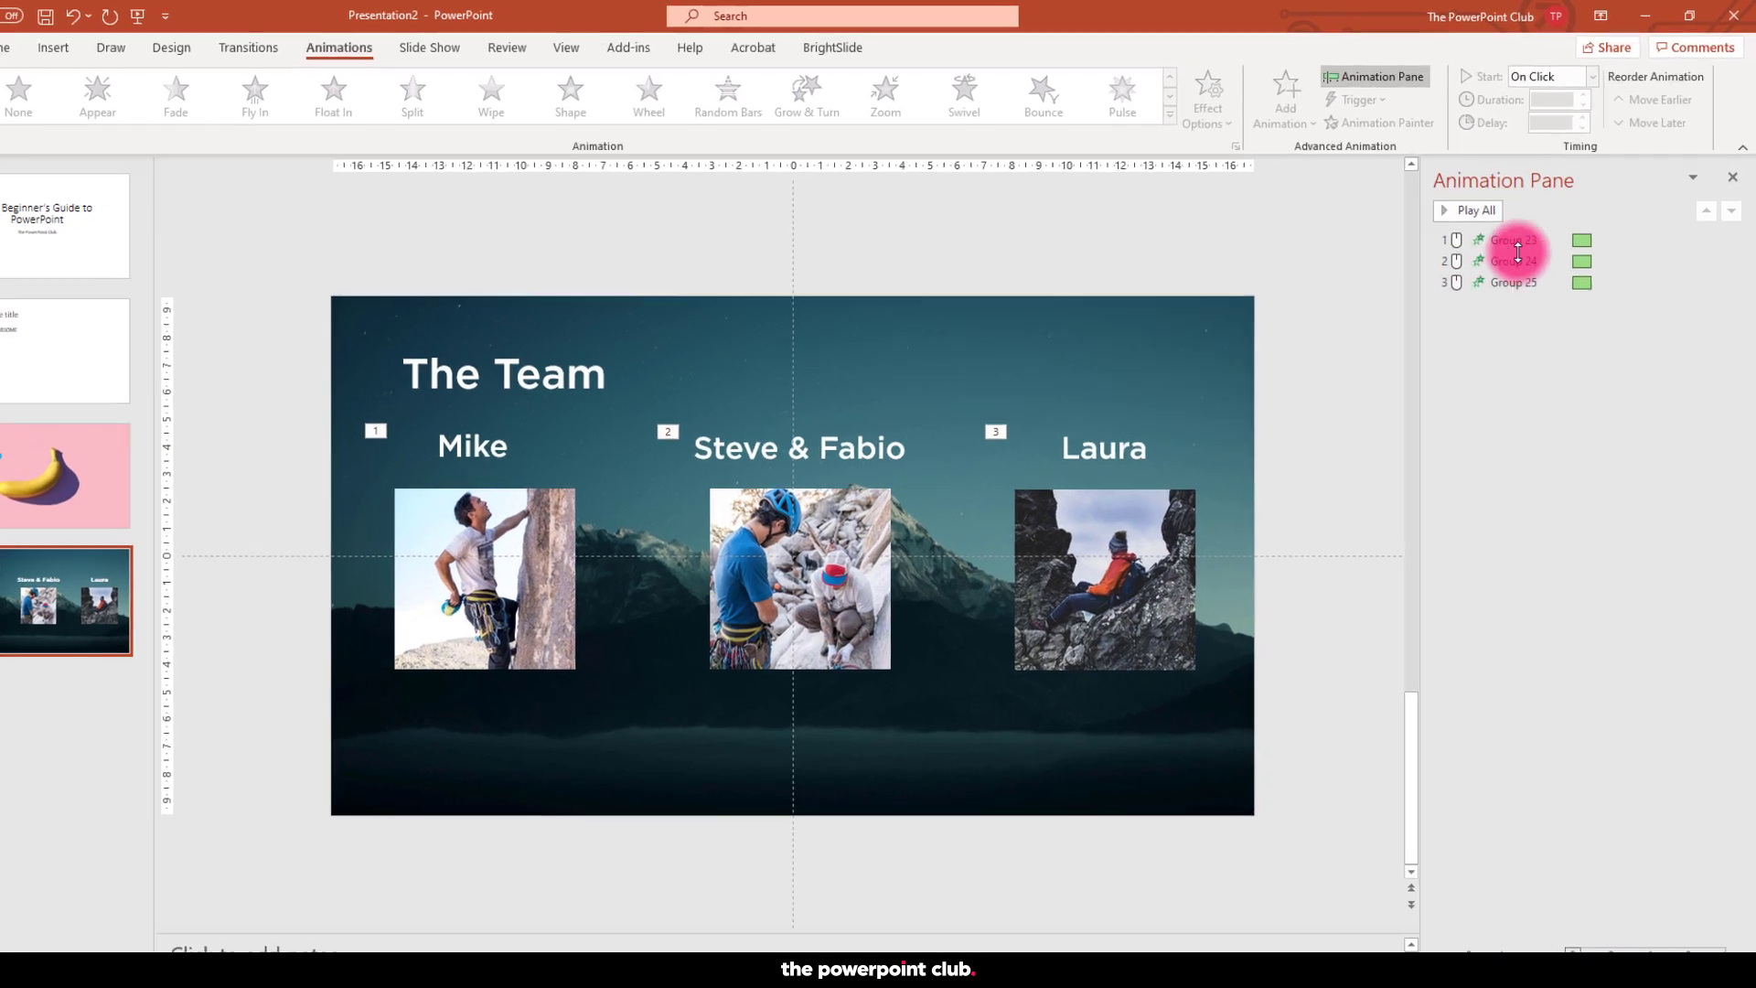
- Select all three group animations and set them to start With Previous
{"action": "left_click", "coordinate": [1529, 228]}
{"action": "left_click", "coordinate": [1528, 268], "text": "shift"}
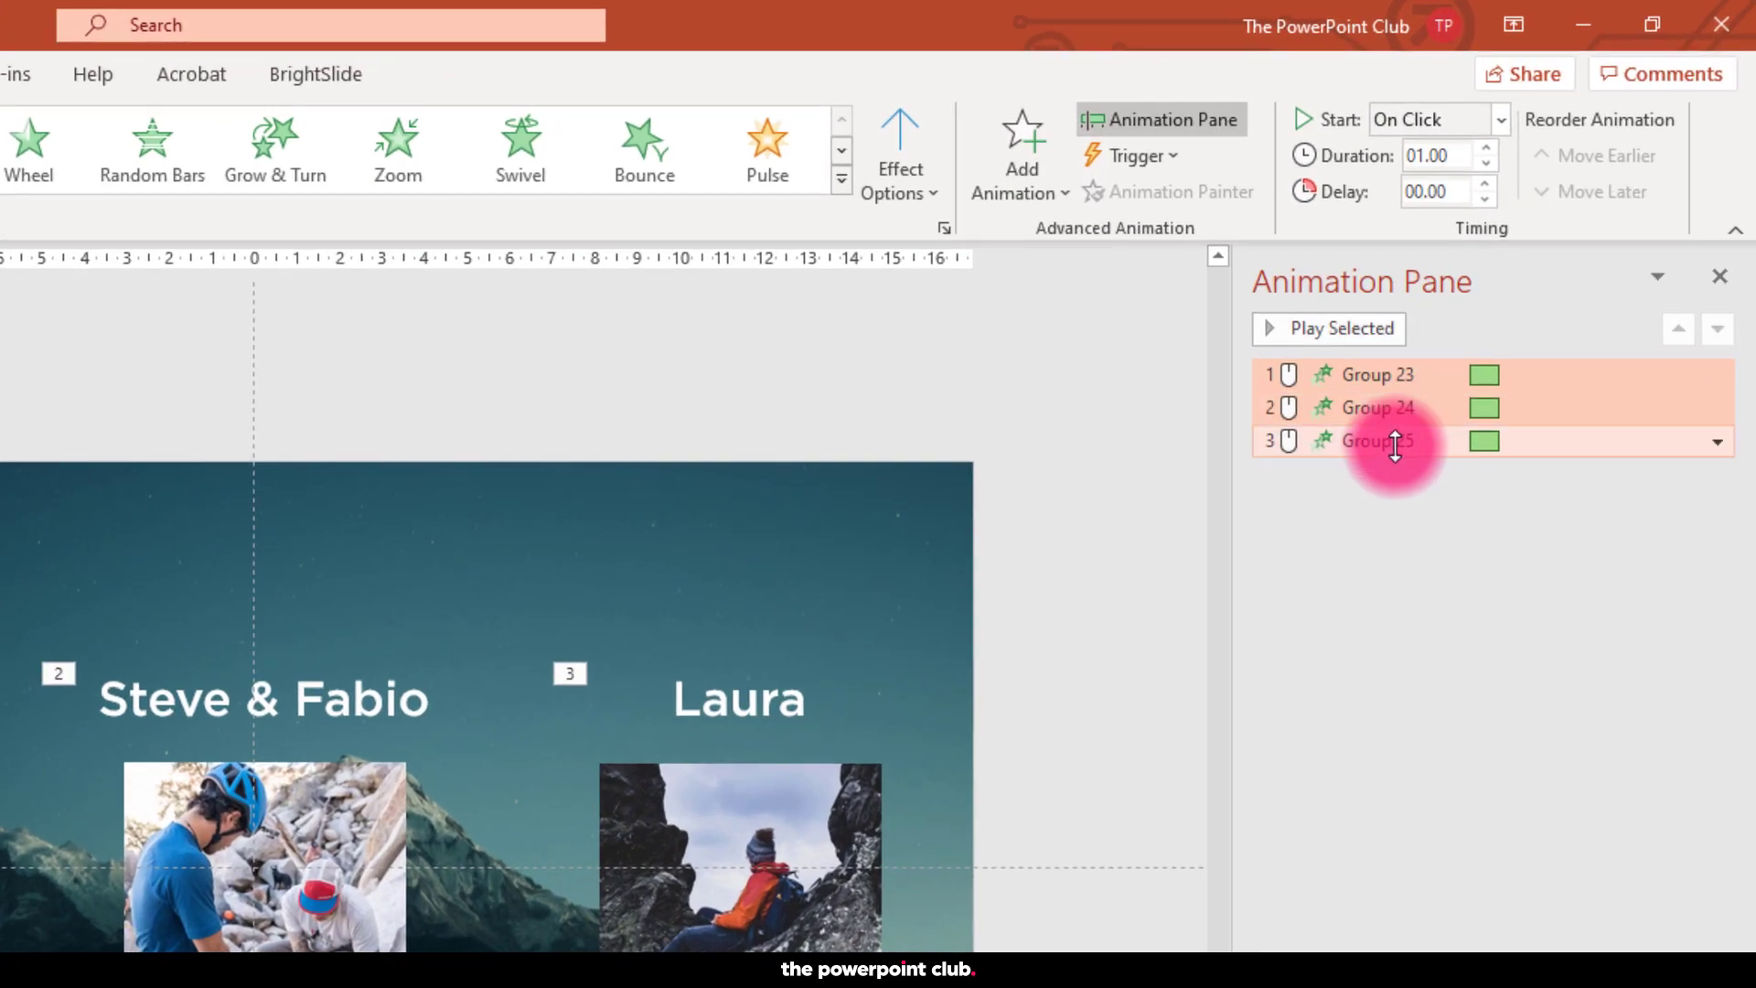
{"action": "left_click", "coordinate": [1501, 120]}
{"action": "left_click", "coordinate": [1477, 200]}
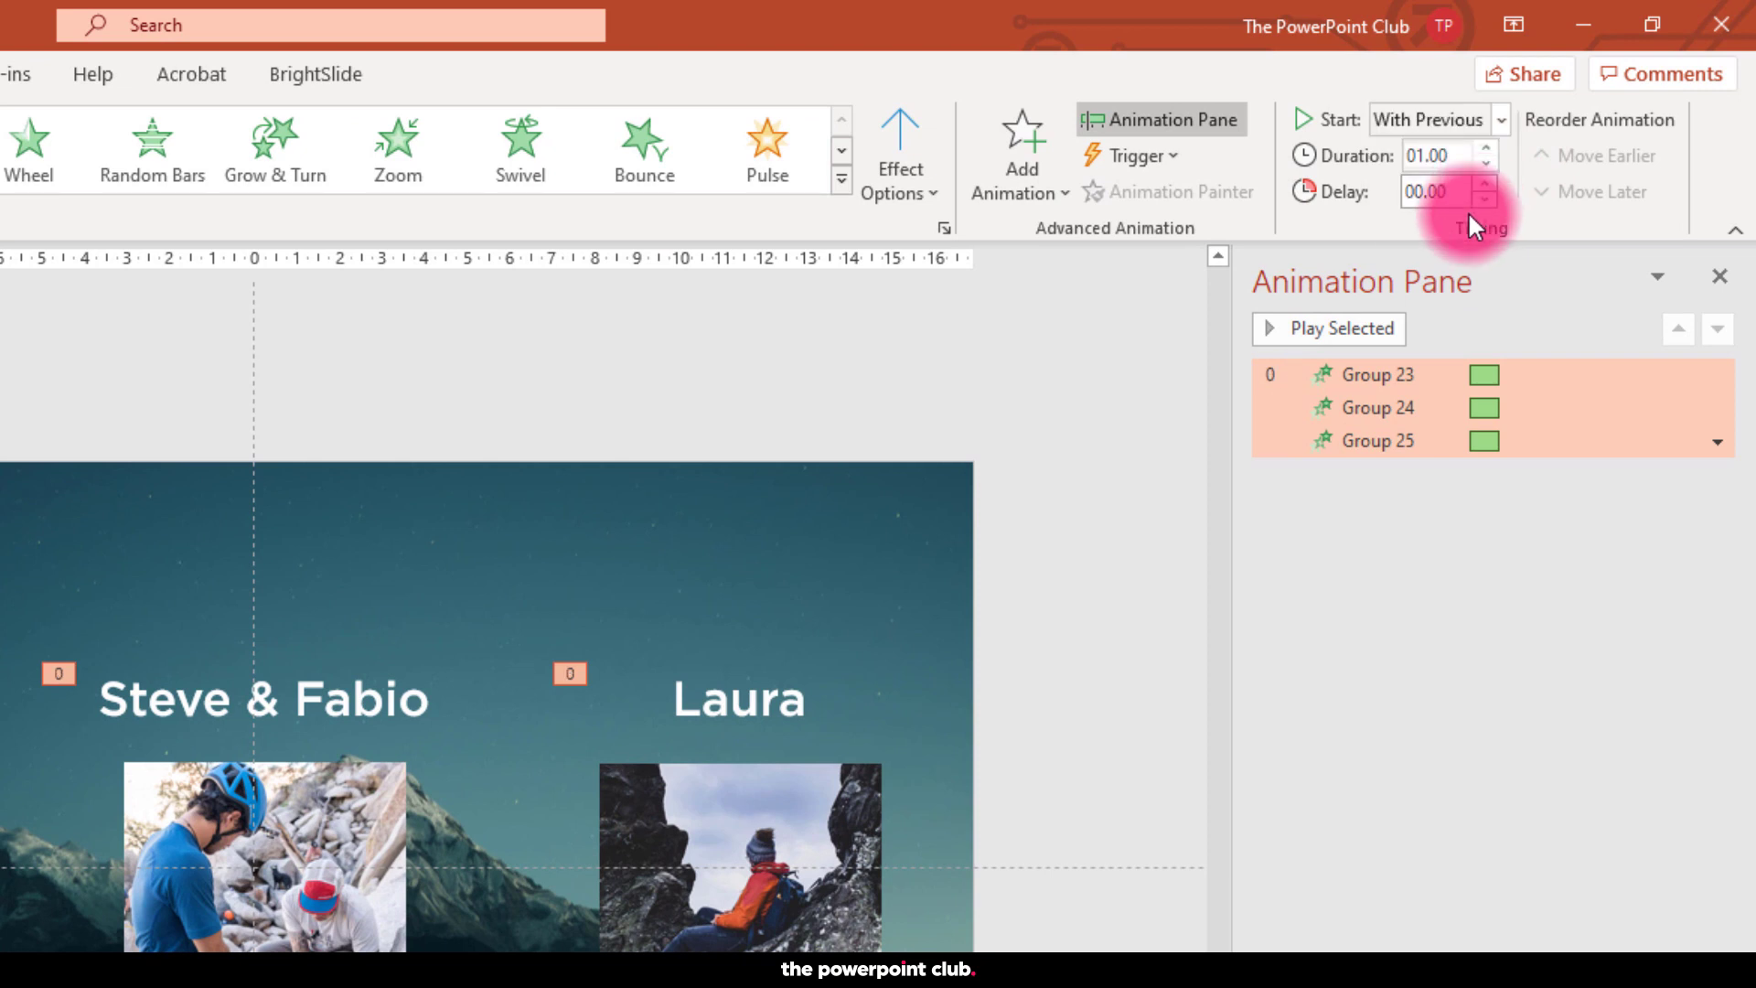
{"action": "left_click", "coordinate": [1435, 680]}
- Change all three animations to start After Previous and play the show from slide 4
{"action": "left_click", "coordinate": [1369, 441]}
{"action": "left_click", "coordinate": [1372, 375], "text": "shift"}
{"action": "left_click", "coordinate": [1500, 126]}
{"action": "left_click", "coordinate": [1462, 225]}
{"action": "left_click", "coordinate": [1469, 636]}
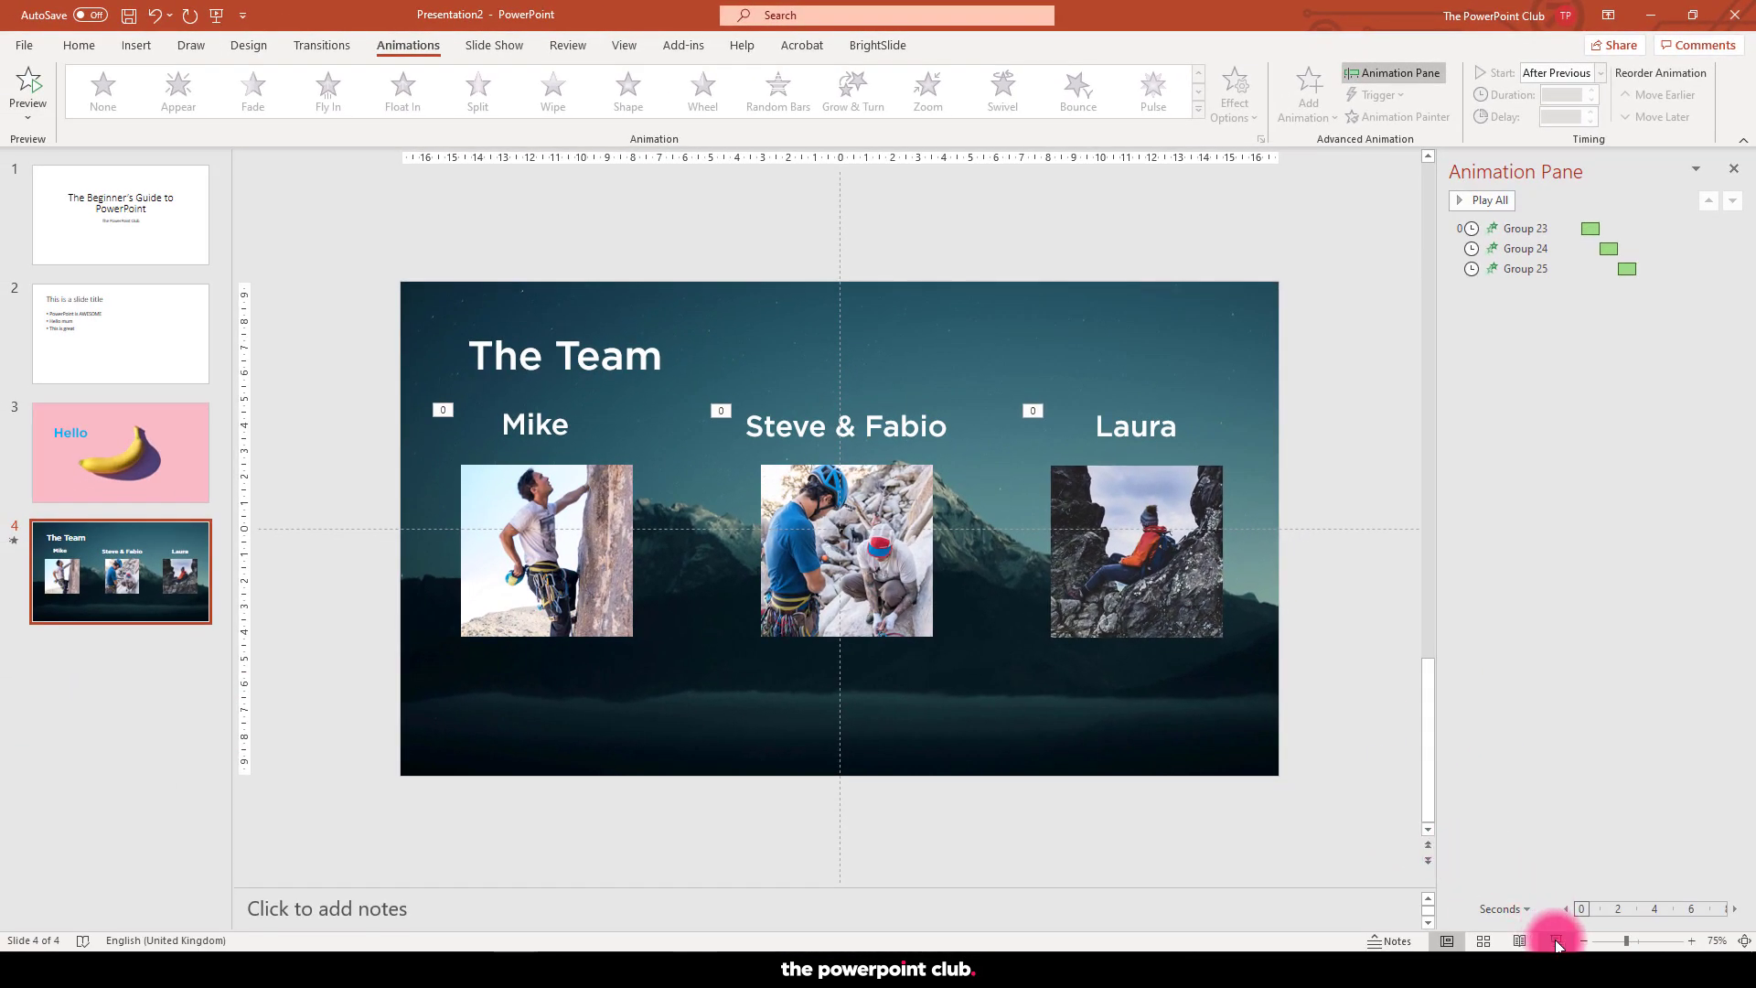
{"action": "left_click", "coordinate": [1556, 941]}
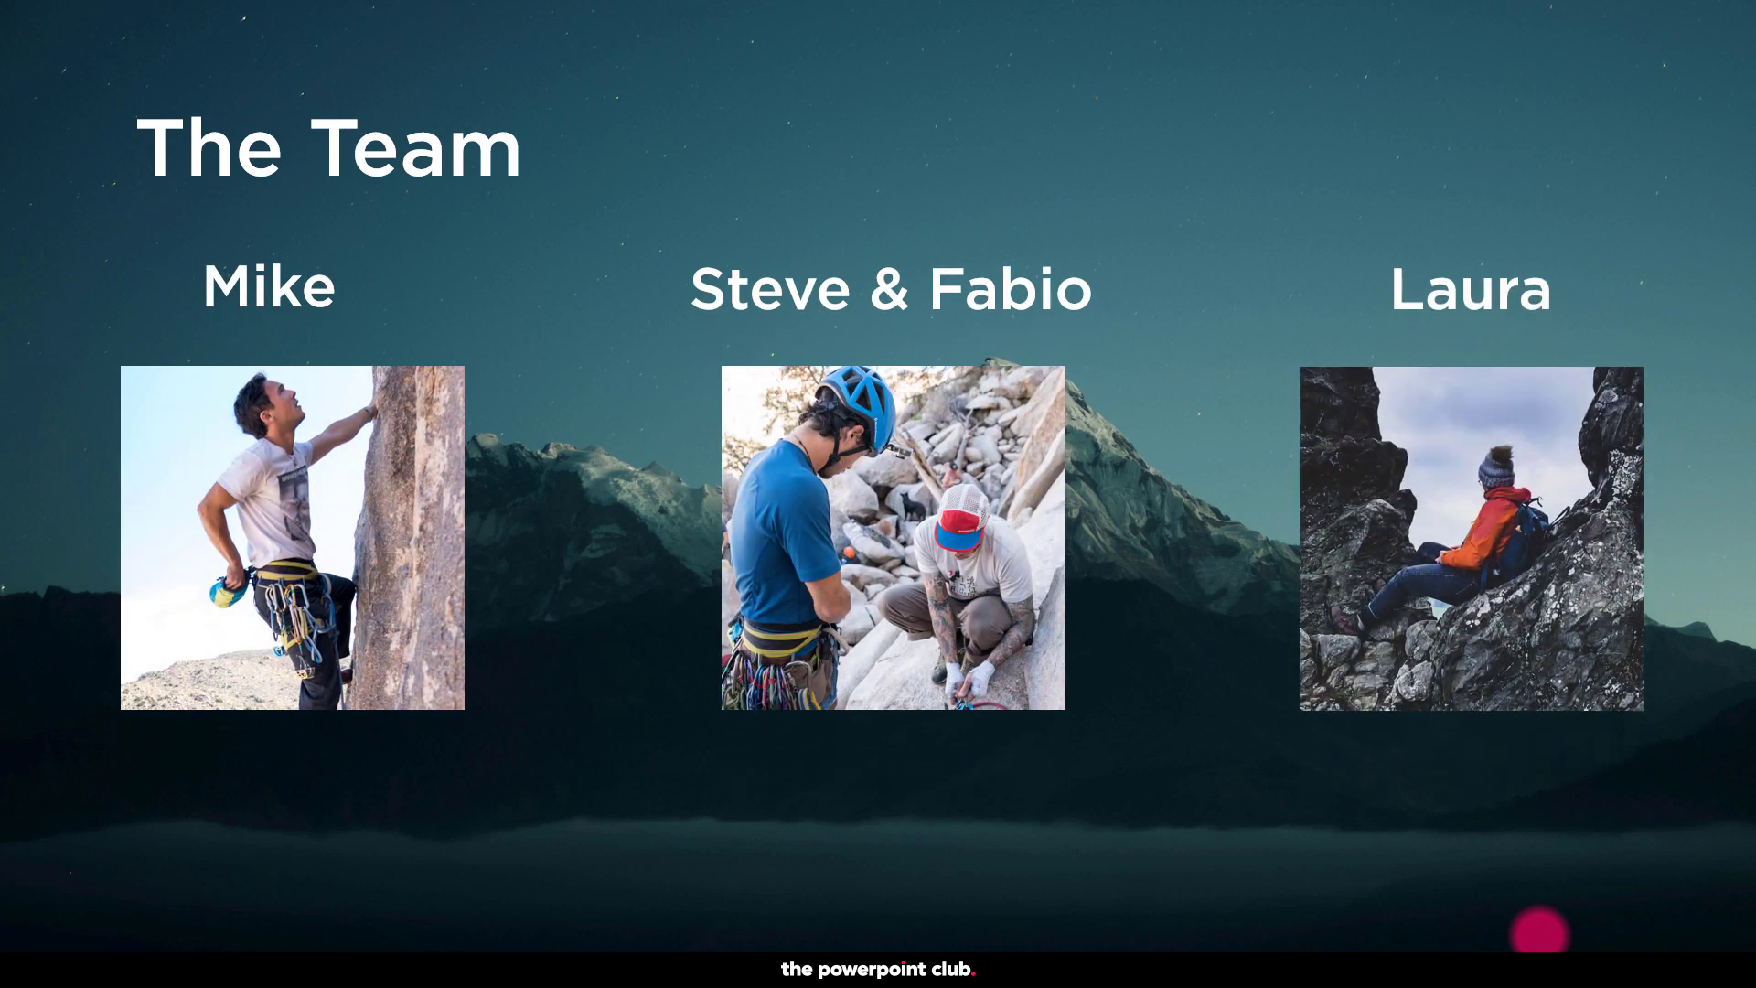
{"action": "key", "text": "Escape"}
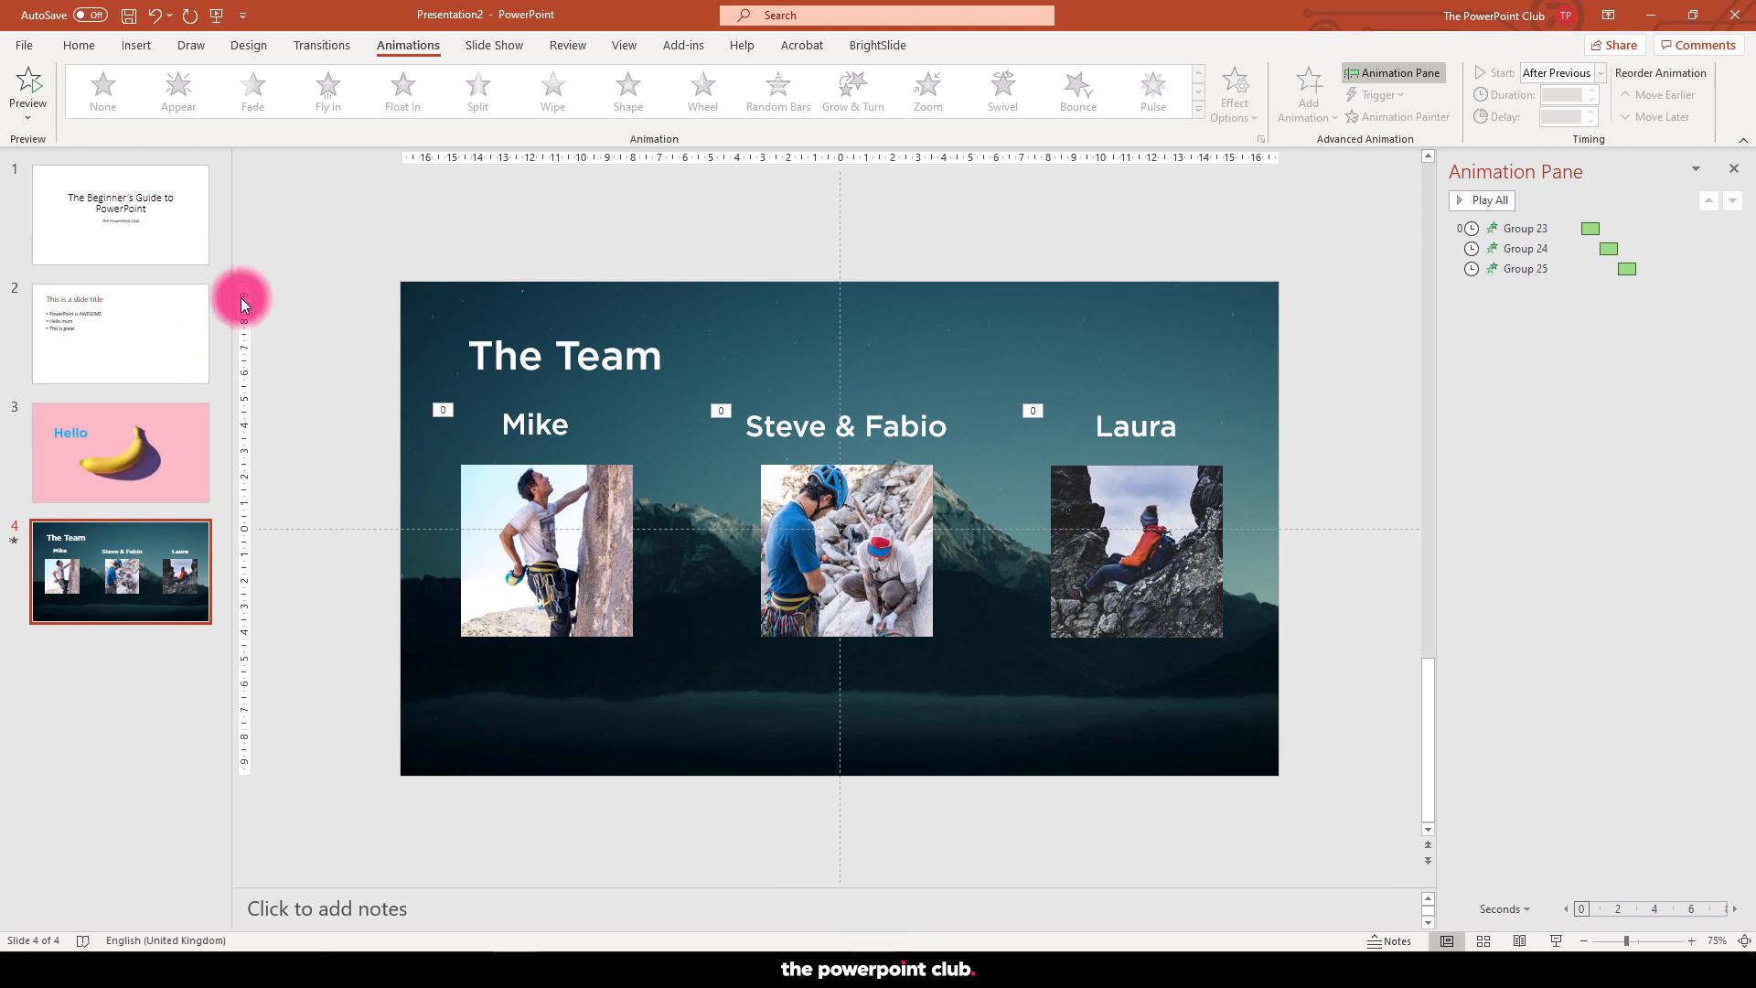
- Apply the Cover transition to slide 2, with a 1-second duration
{"action": "left_click", "coordinate": [133, 343]}
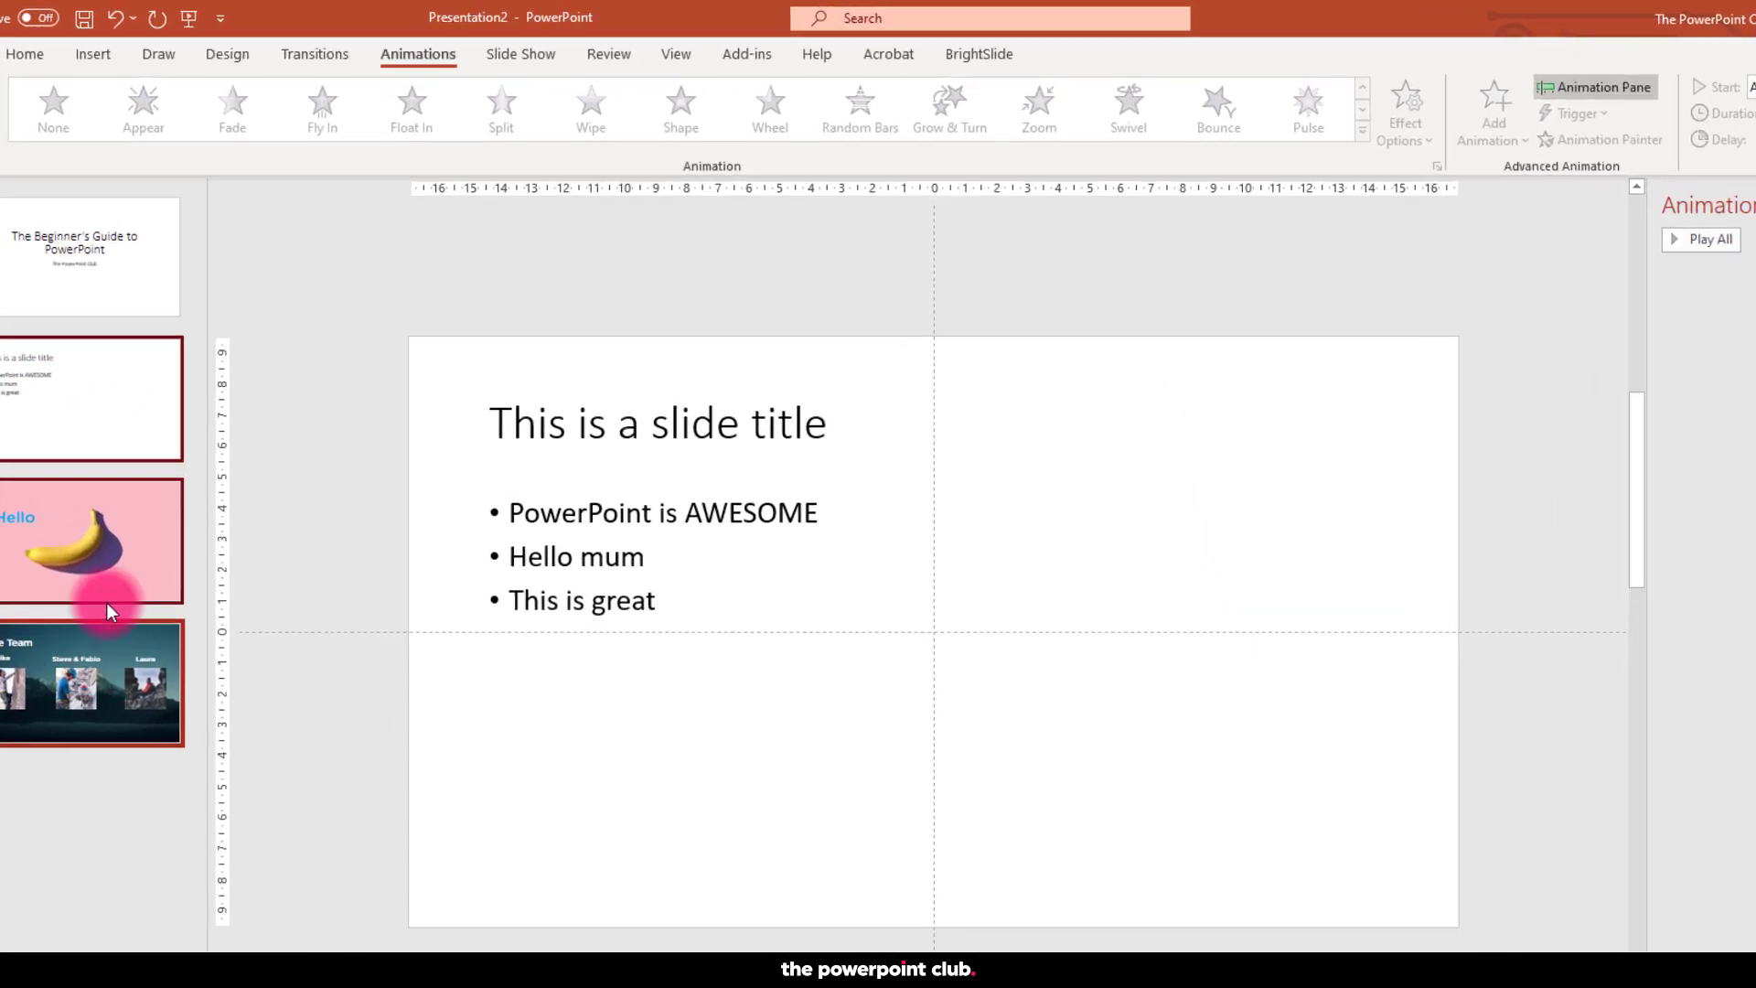
{"action": "left_click", "coordinate": [296, 55]}
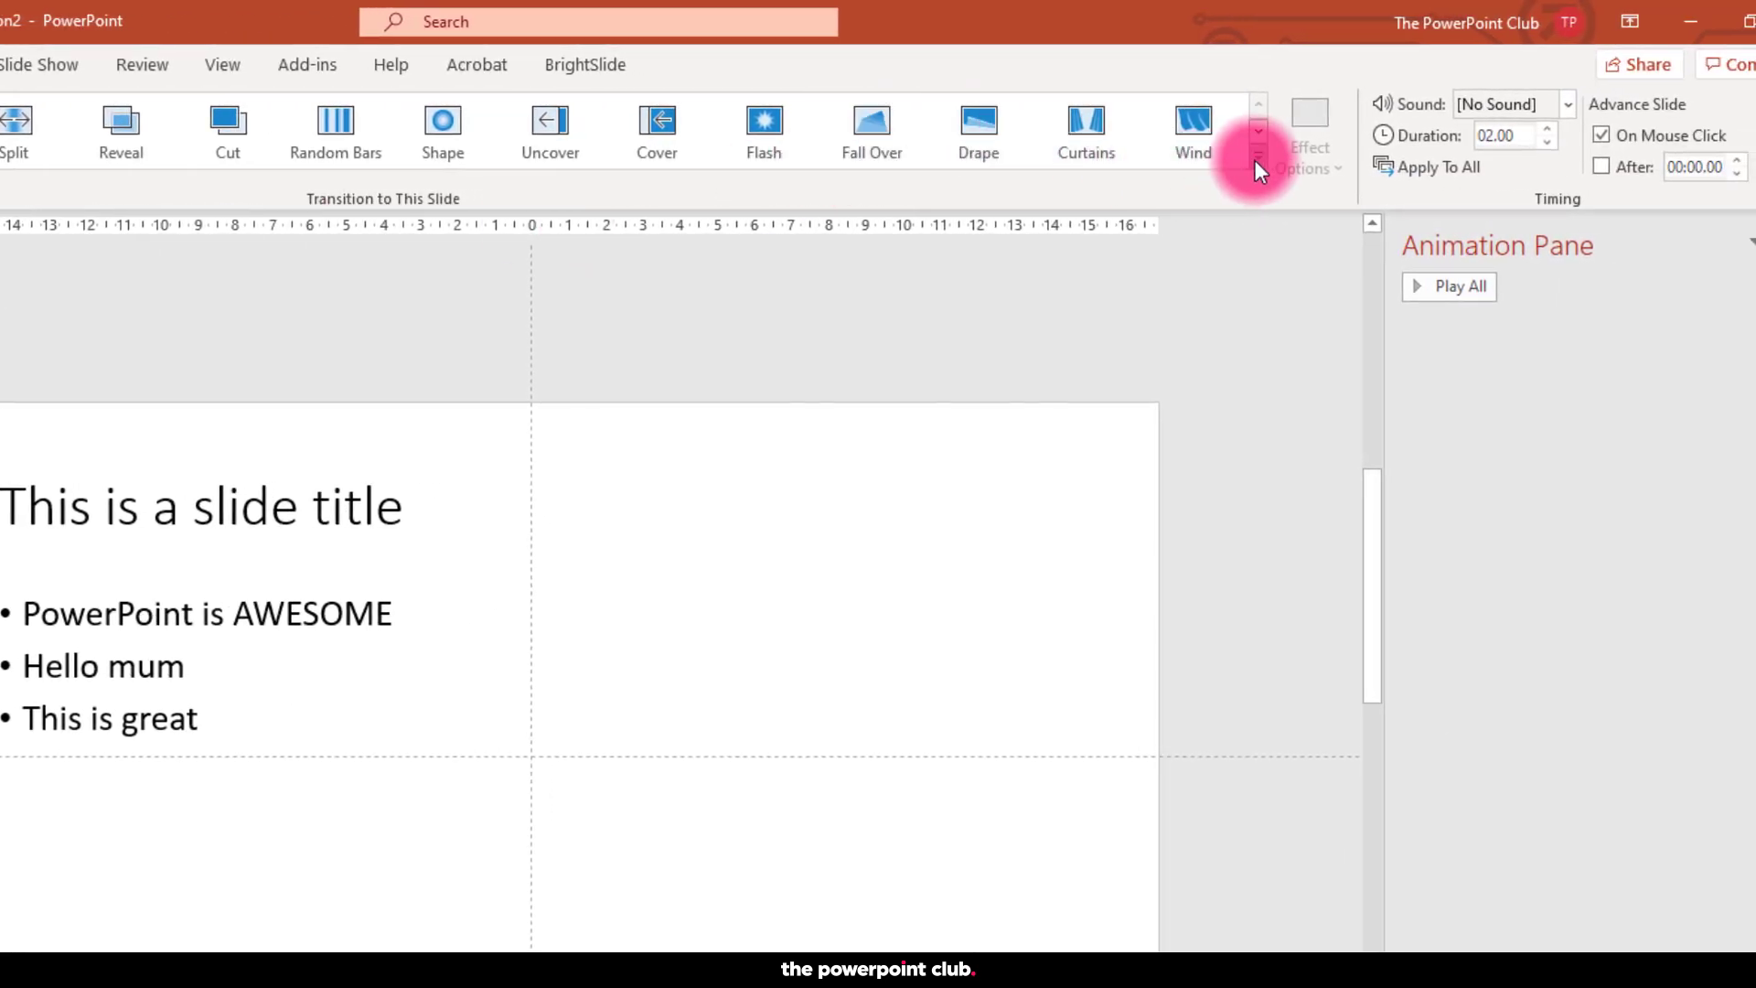
{"action": "left_click", "coordinate": [1260, 170]}
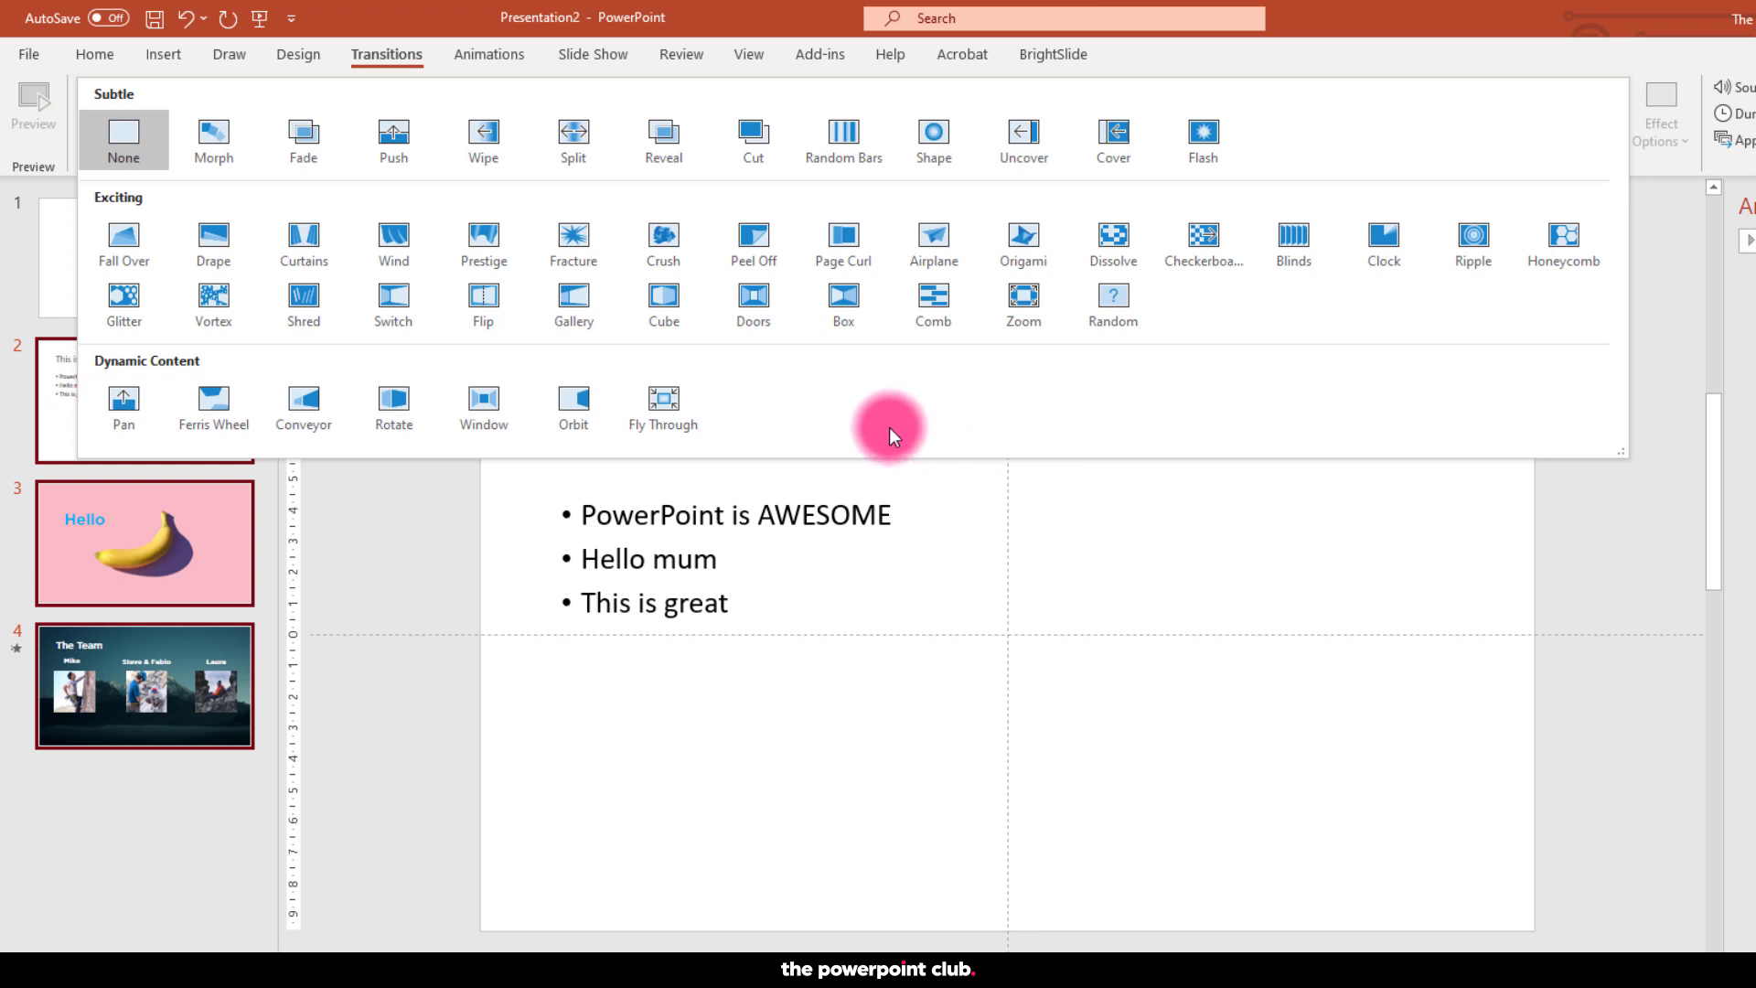
{"action": "left_click", "coordinate": [1113, 135]}
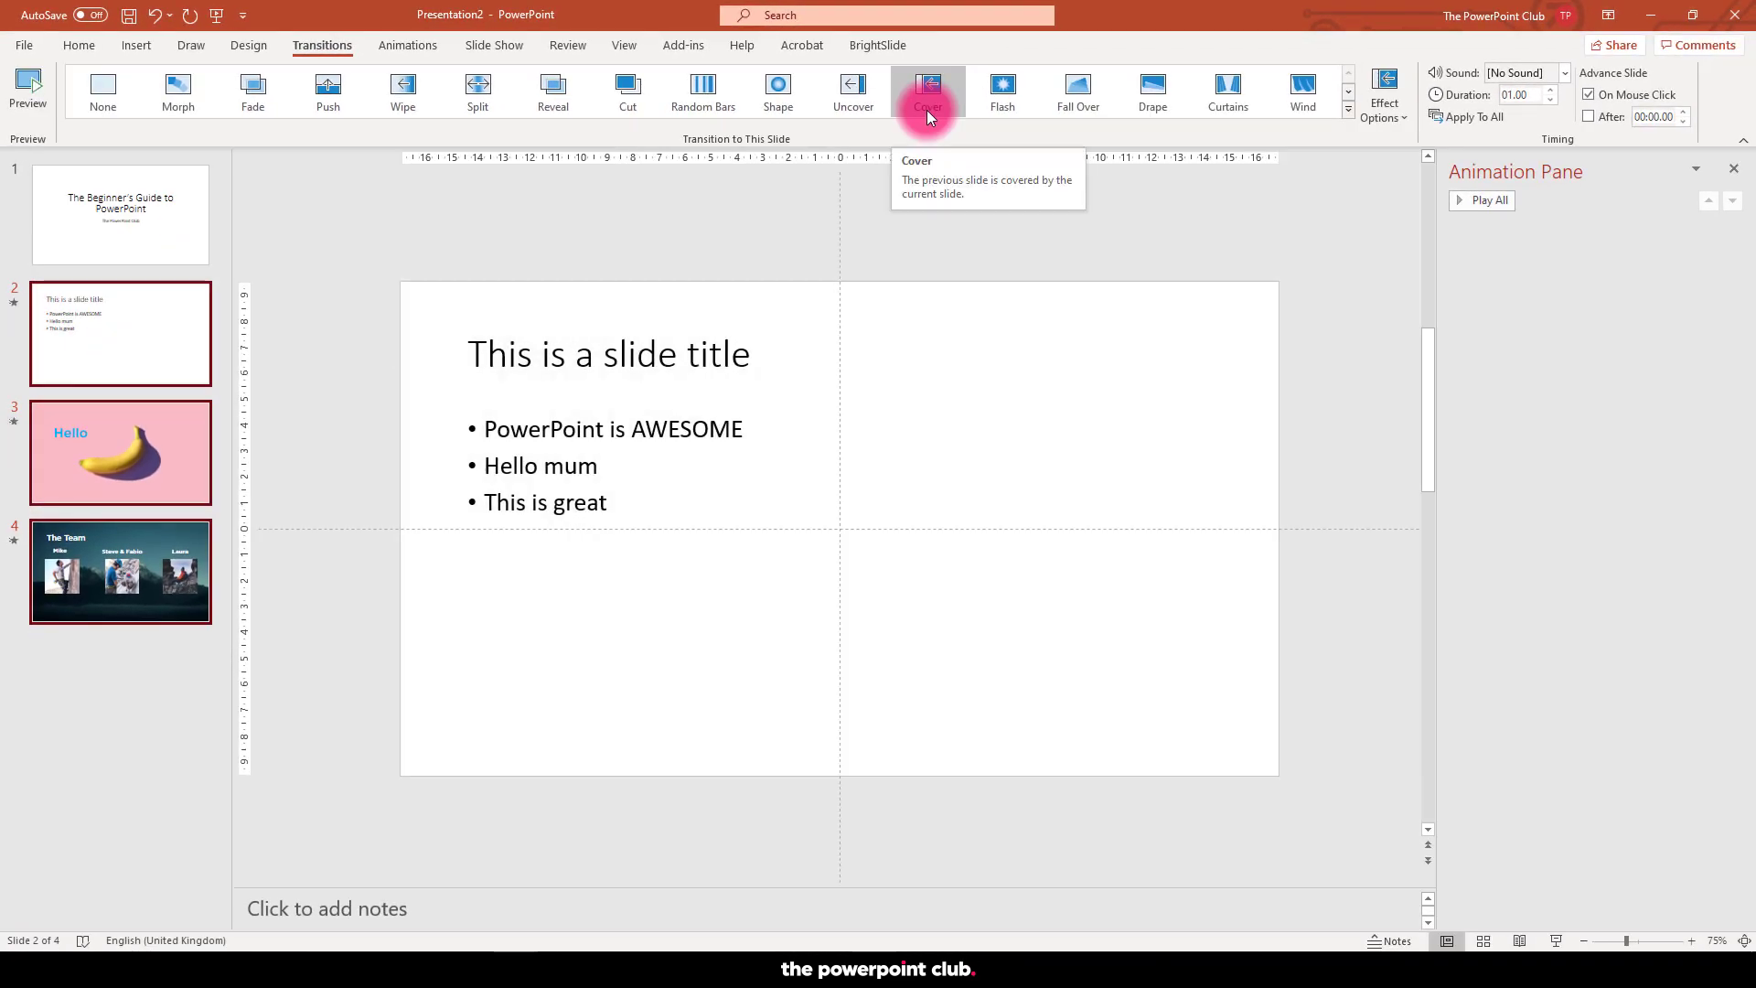
- Give the banana slide (slide 3) the Origami transition, lasting 3.25 seconds
{"action": "left_click", "coordinate": [370, 228]}
{"action": "left_click", "coordinate": [197, 179]}
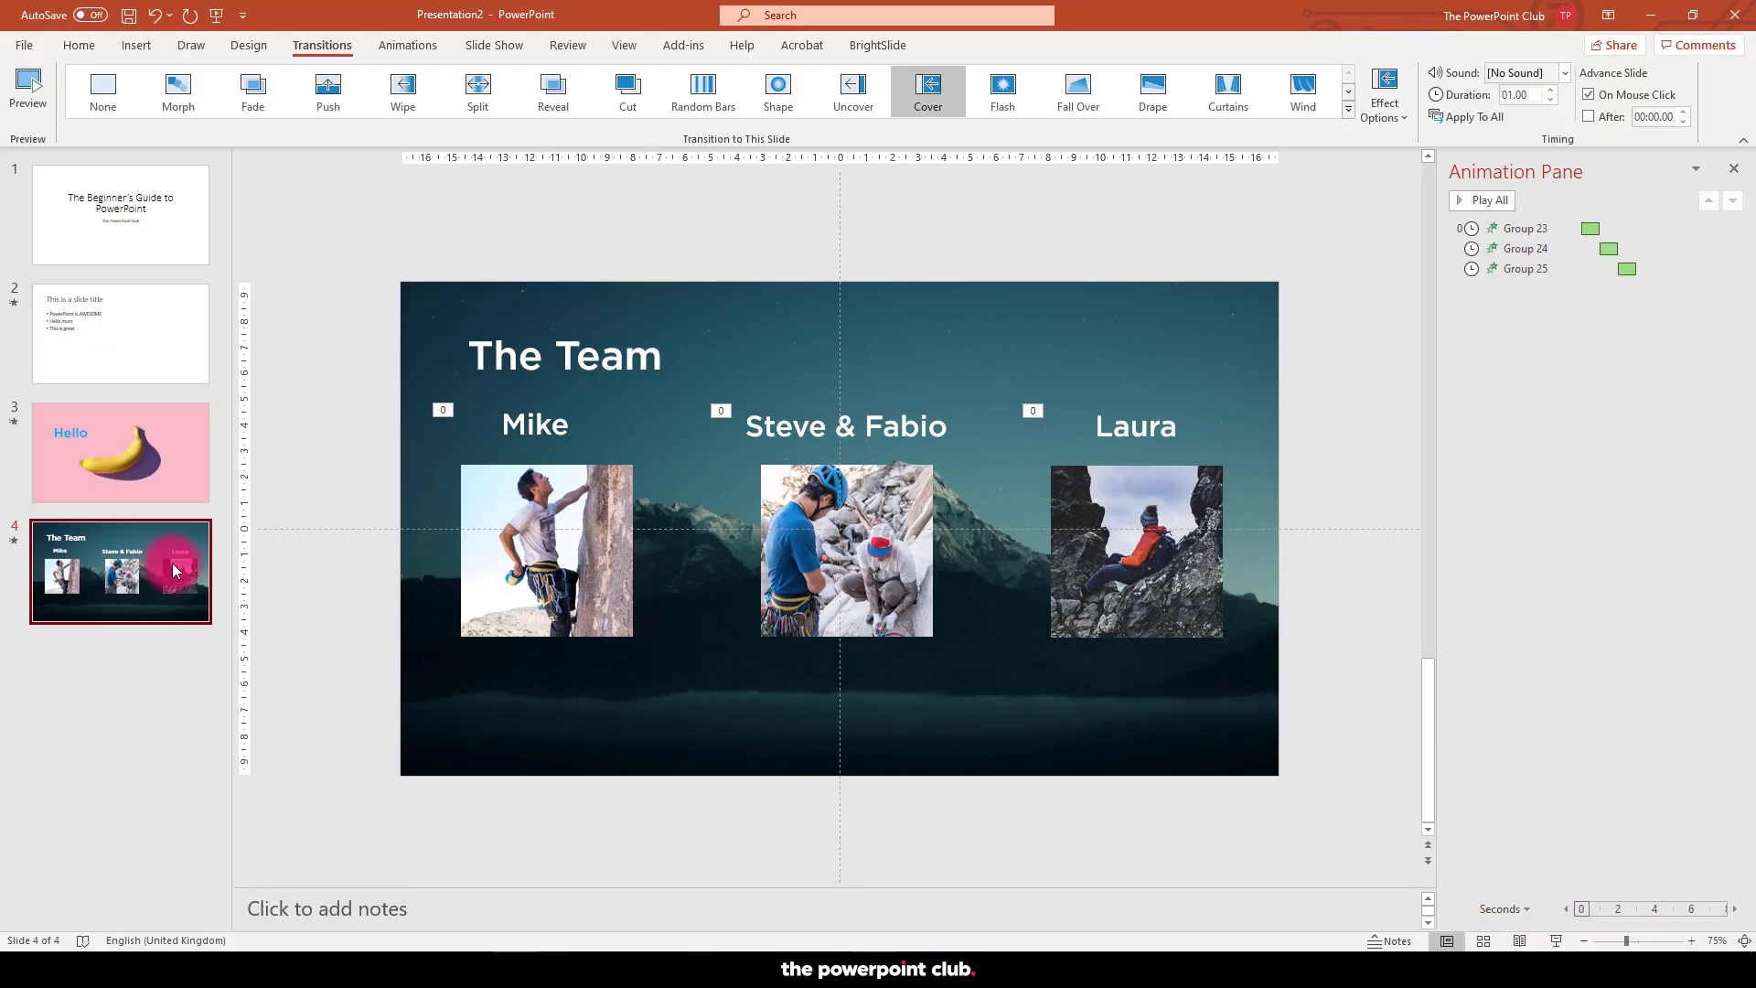
{"action": "left_click", "coordinate": [144, 432]}
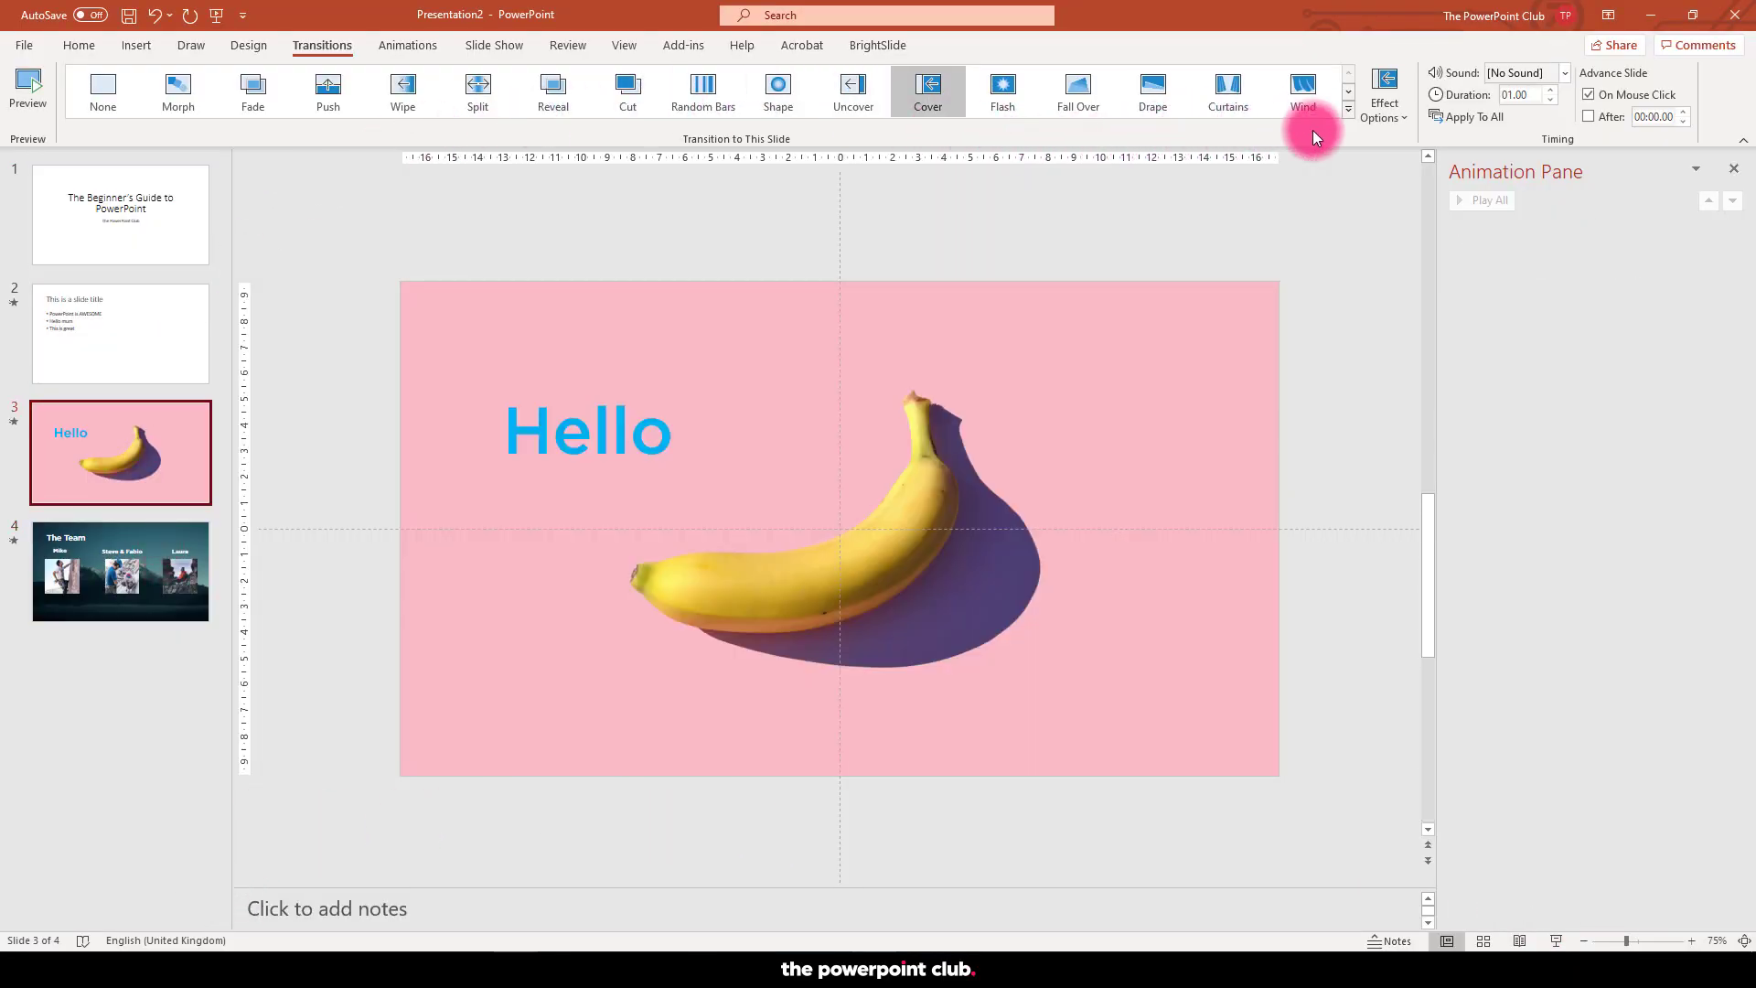
{"action": "left_click", "coordinate": [1349, 112]}
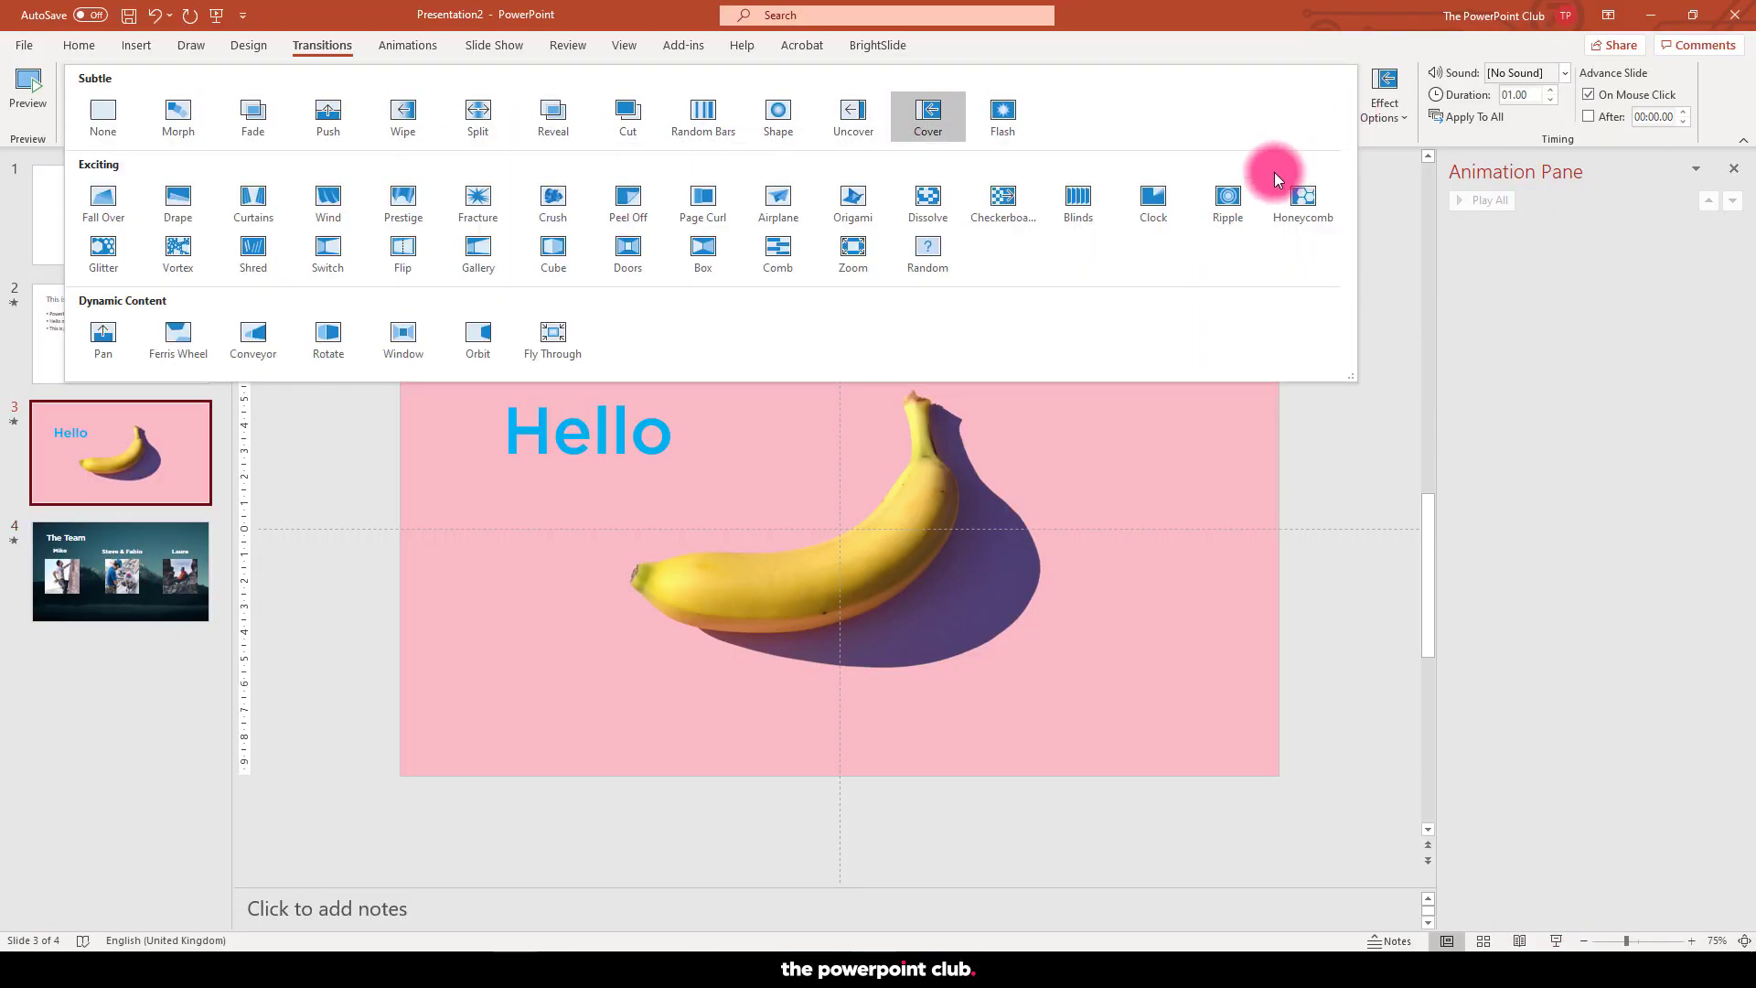
{"action": "left_click", "coordinate": [853, 198]}
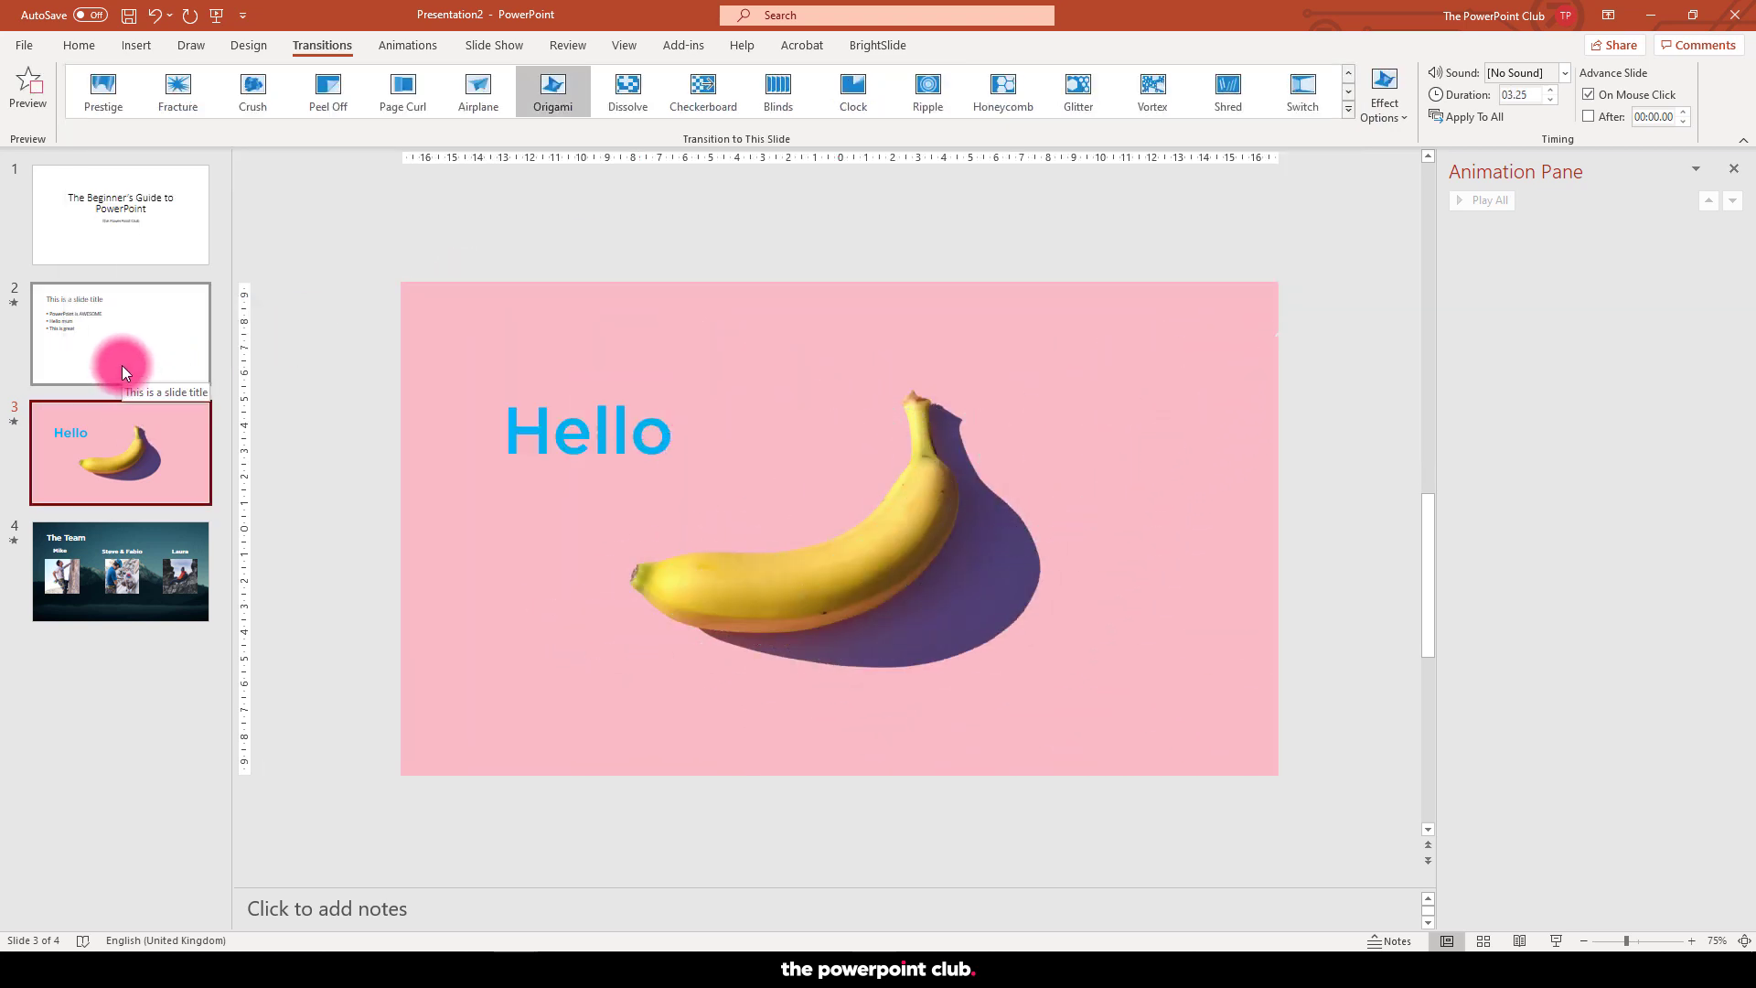
{"action": "left_click", "coordinate": [149, 727]}
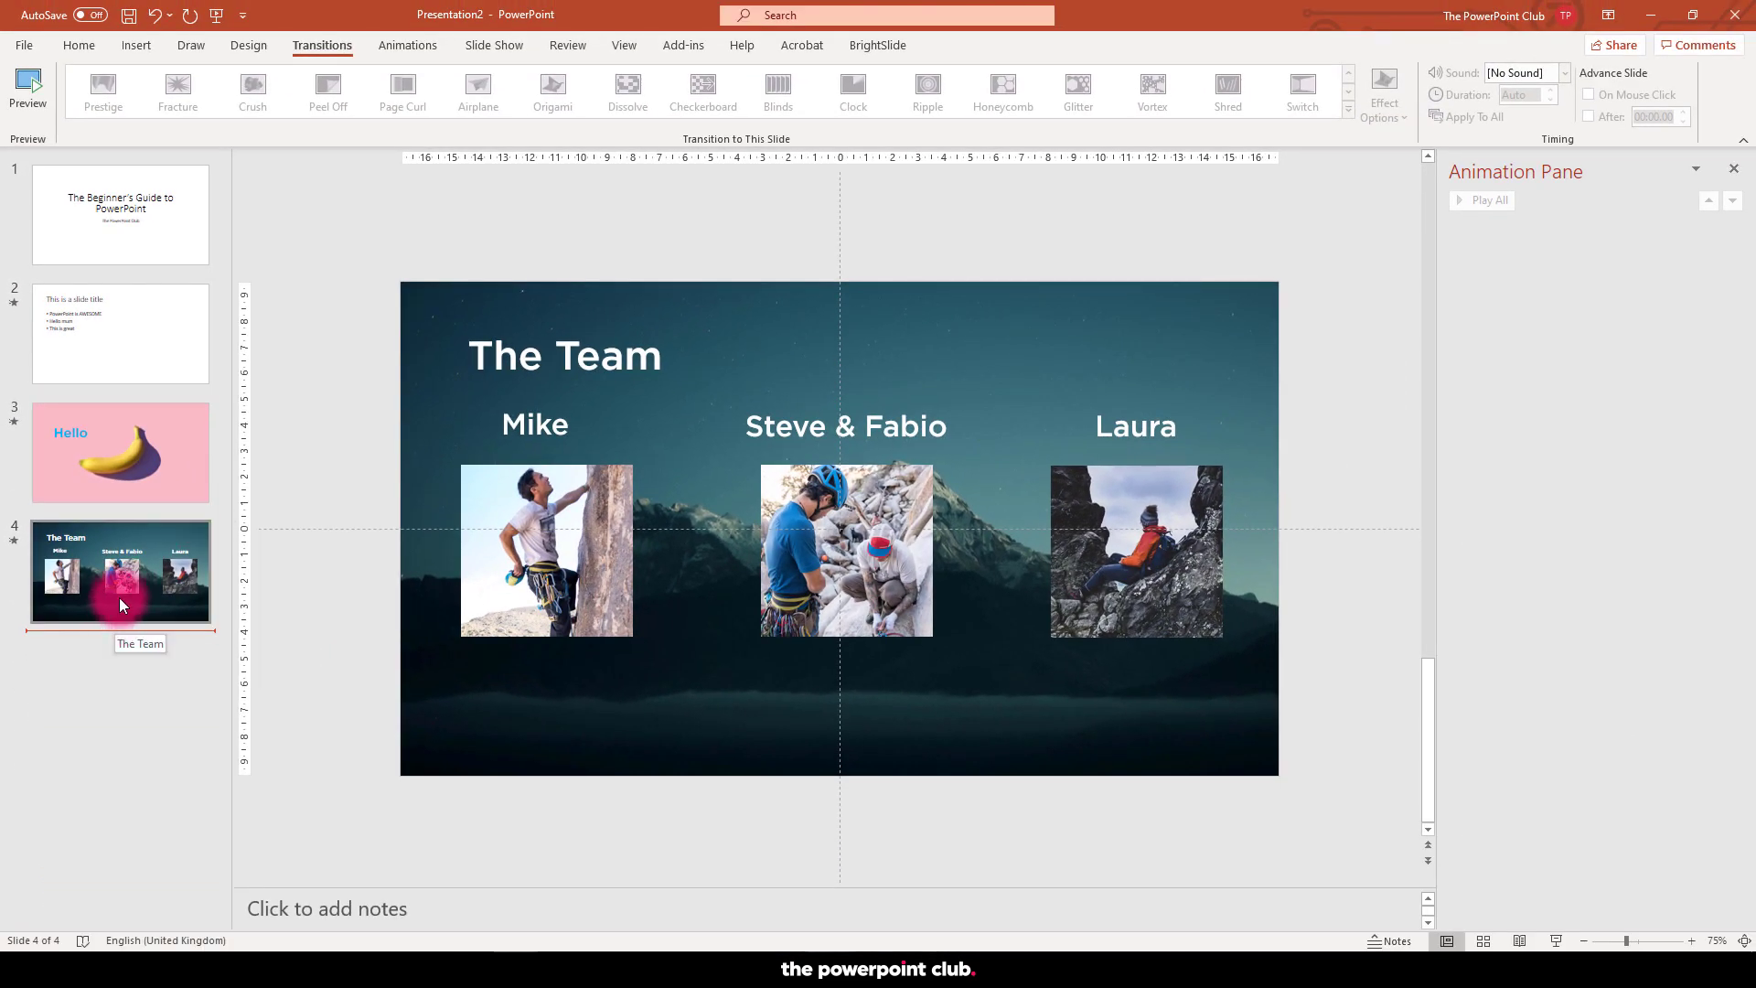
- Select slides 2, 3 and 4 together and apply the 1.25-second Airplane transition
{"action": "left_click", "coordinate": [119, 596]}
{"action": "left_click", "coordinate": [114, 408], "text": "shift"}
{"action": "left_click", "coordinate": [110, 360], "text": "shift"}
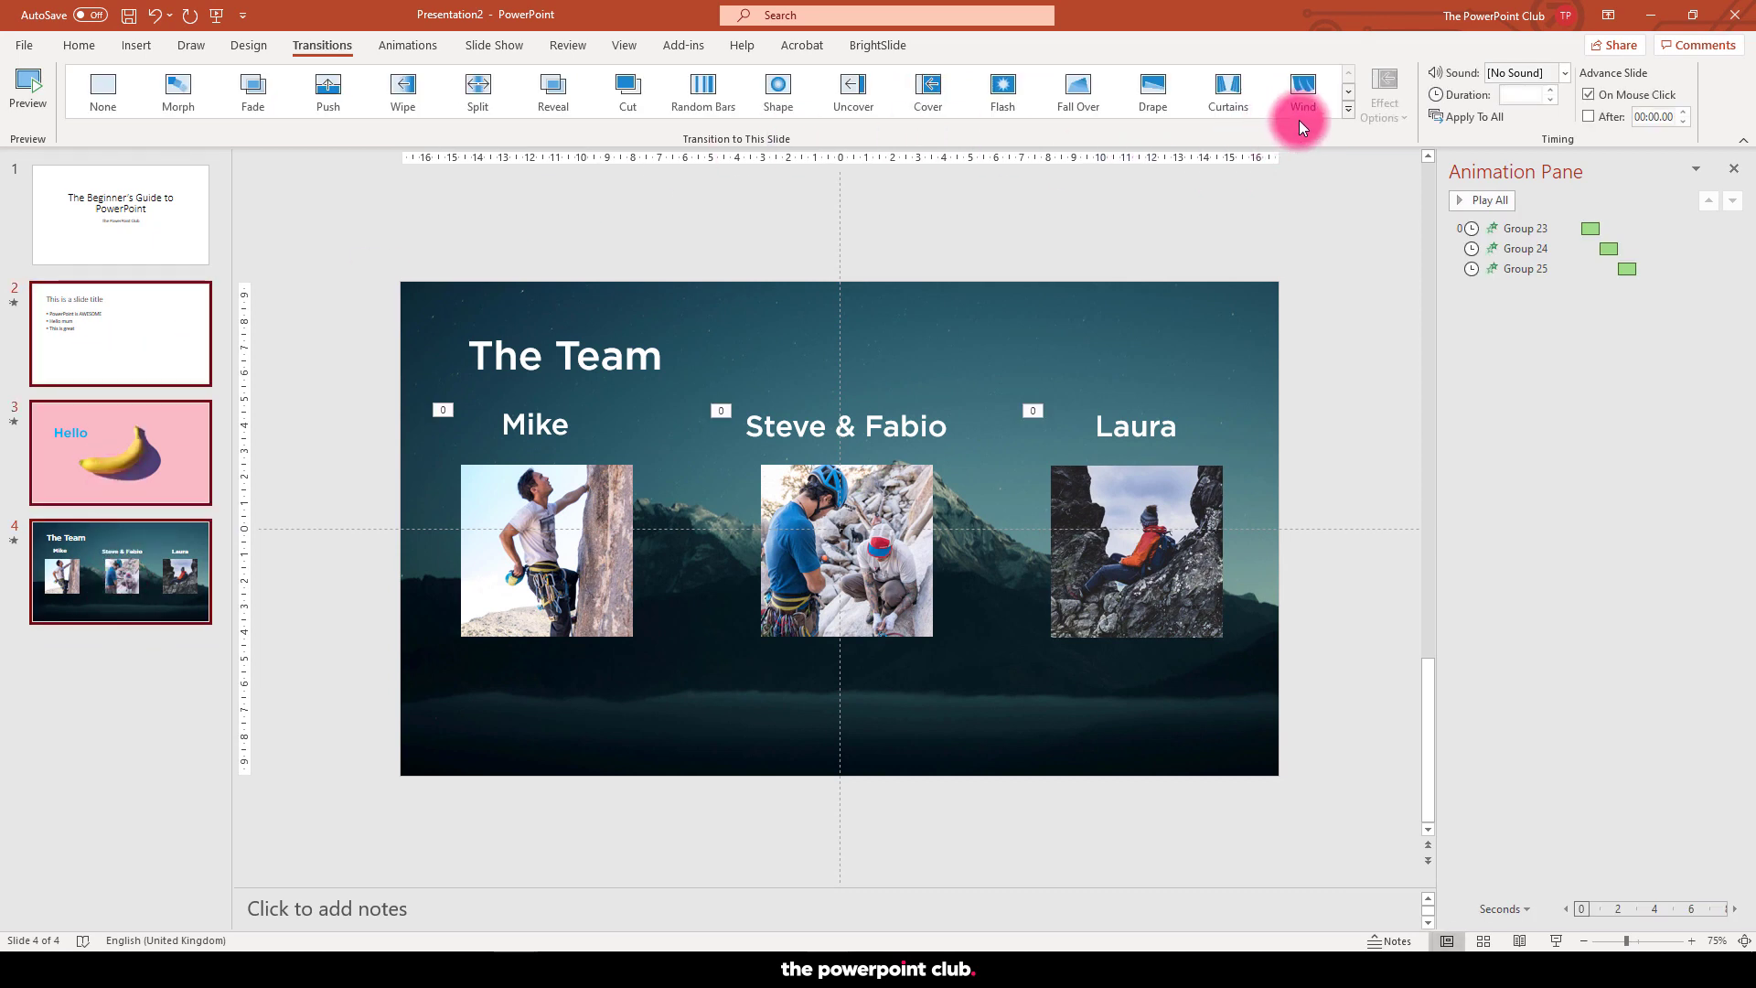
{"action": "left_click", "coordinate": [1348, 109]}
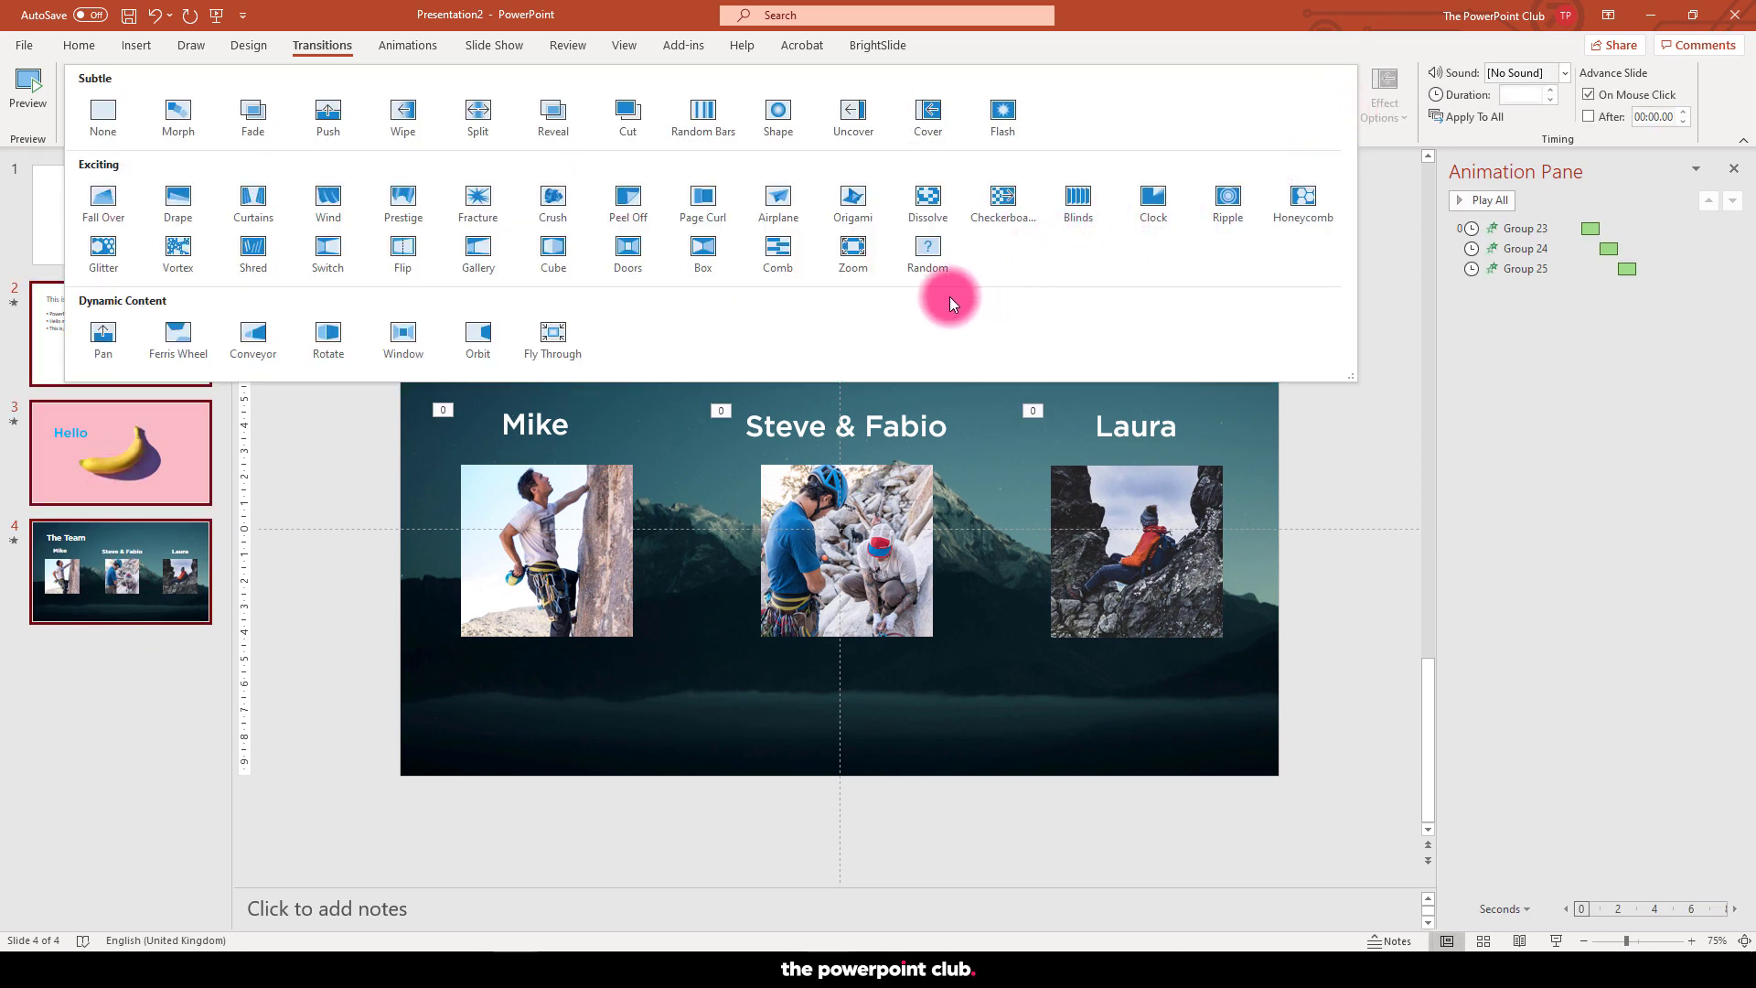
{"action": "left_click", "coordinate": [772, 205]}
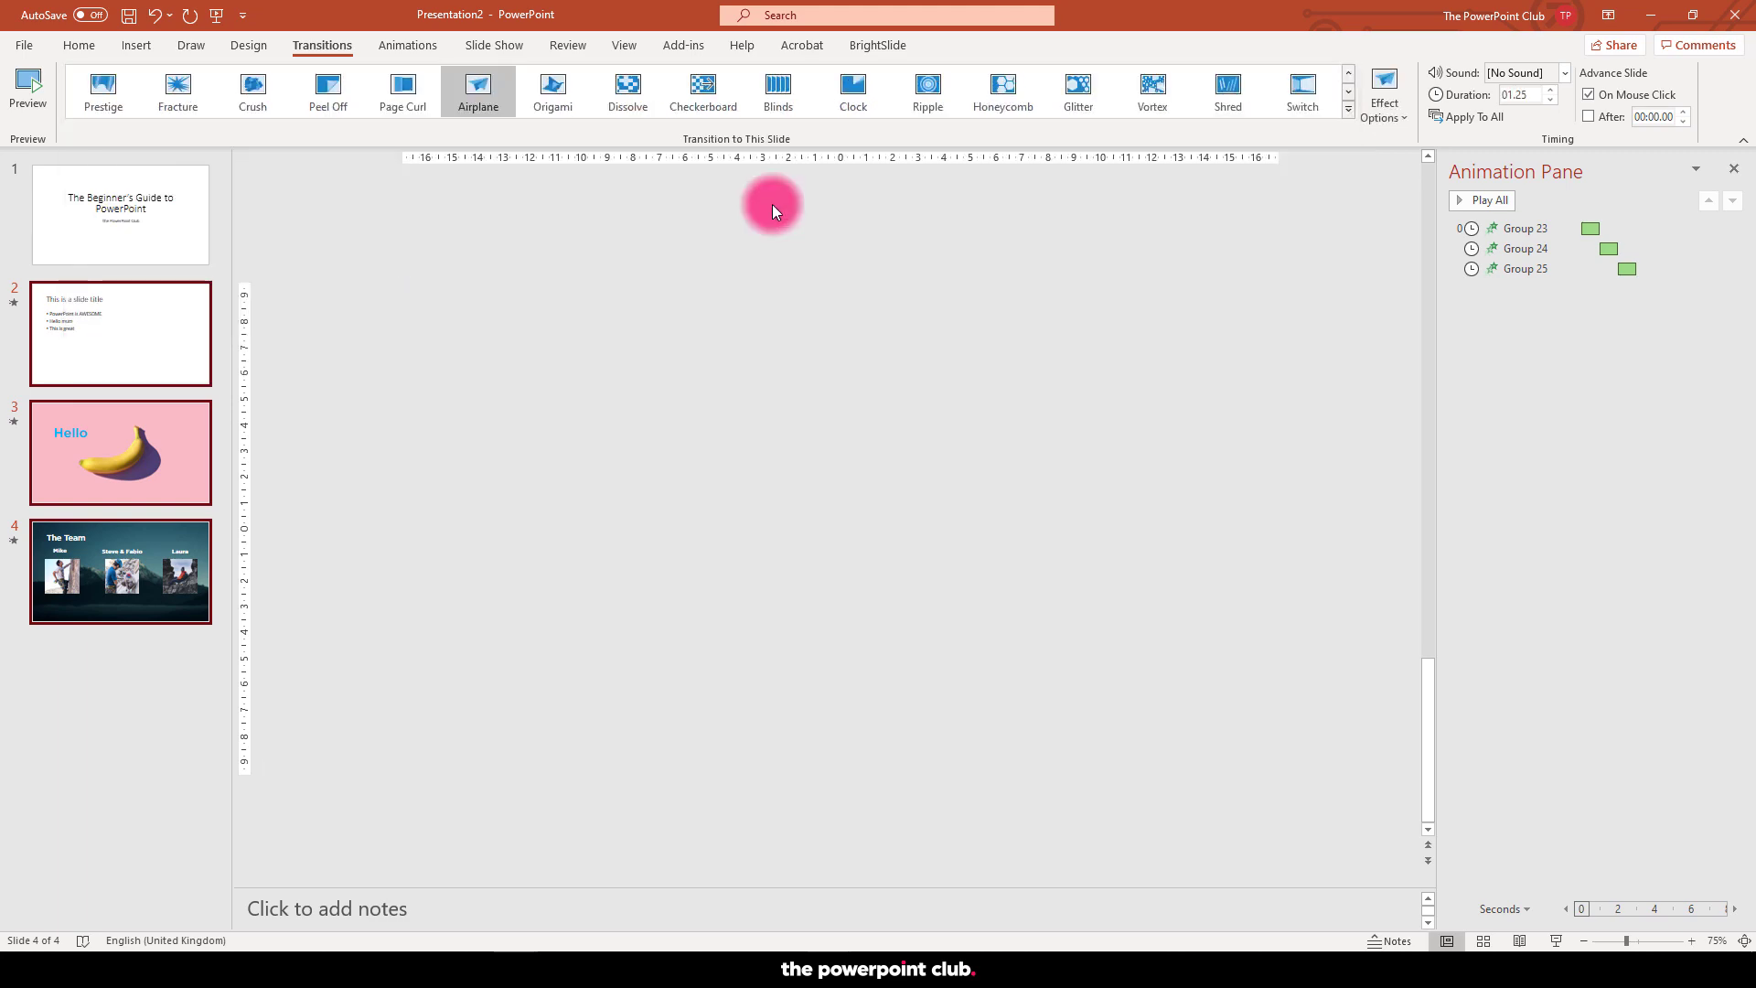